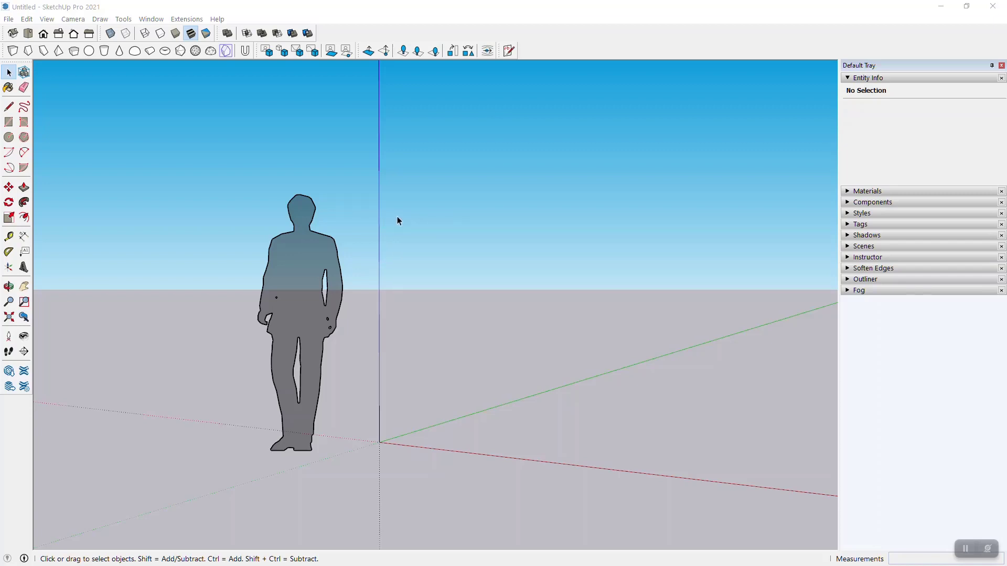
Start adding a geo-location and centre the map on the campus area around Stockbridge Rd and Thatcher Way
{"action": "left_click", "coordinate": [9, 20]}
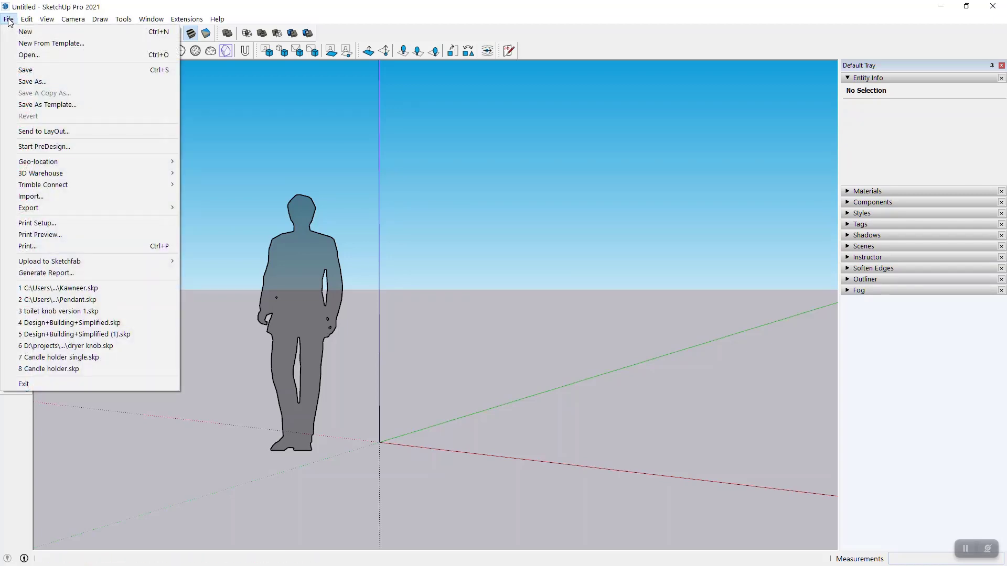
{"action": "mouse_move", "coordinate": [122, 164]}
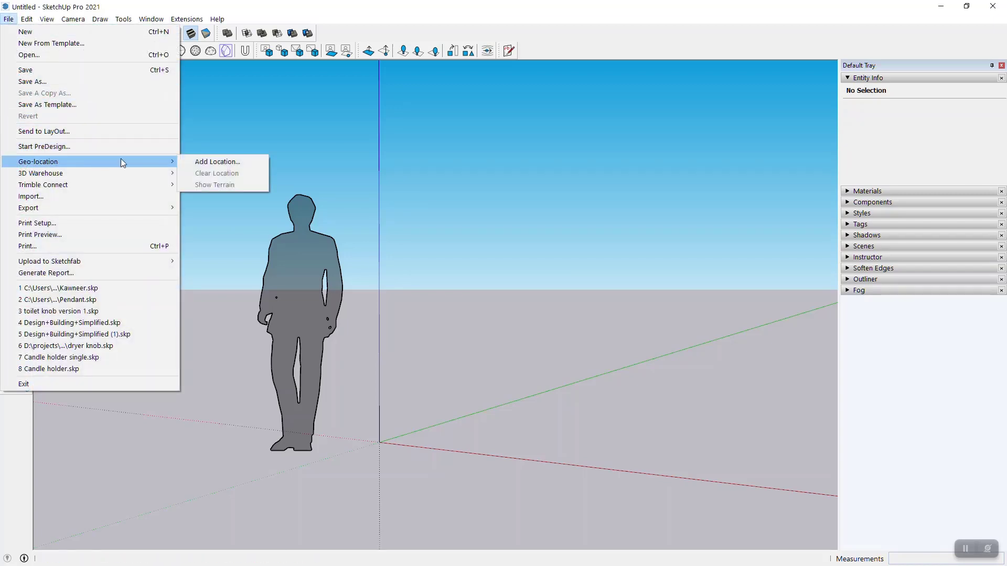
{"action": "left_click", "coordinate": [254, 162]}
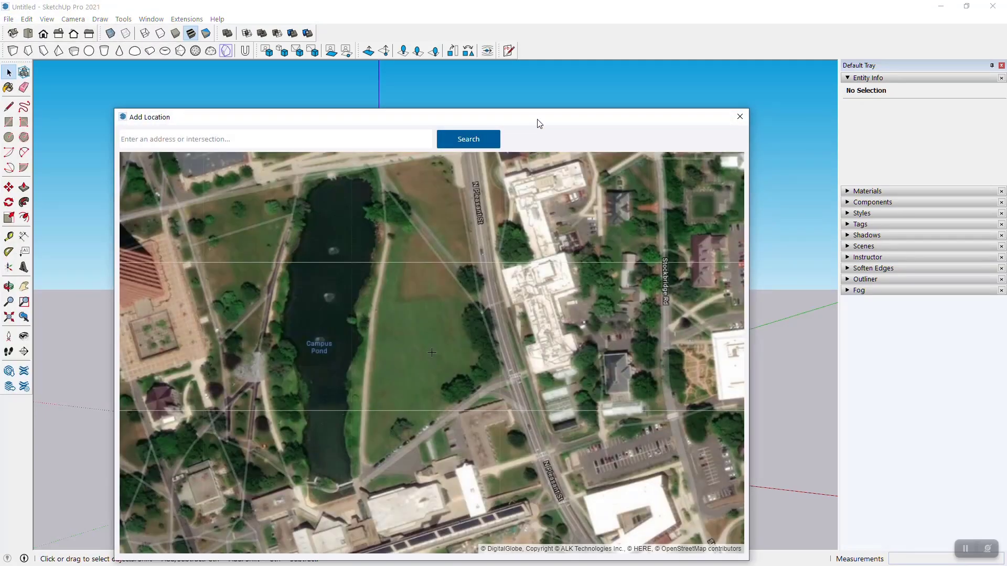
{"action": "left_click_drag", "start_coordinate": [539, 121], "coordinate": [560, 87]}
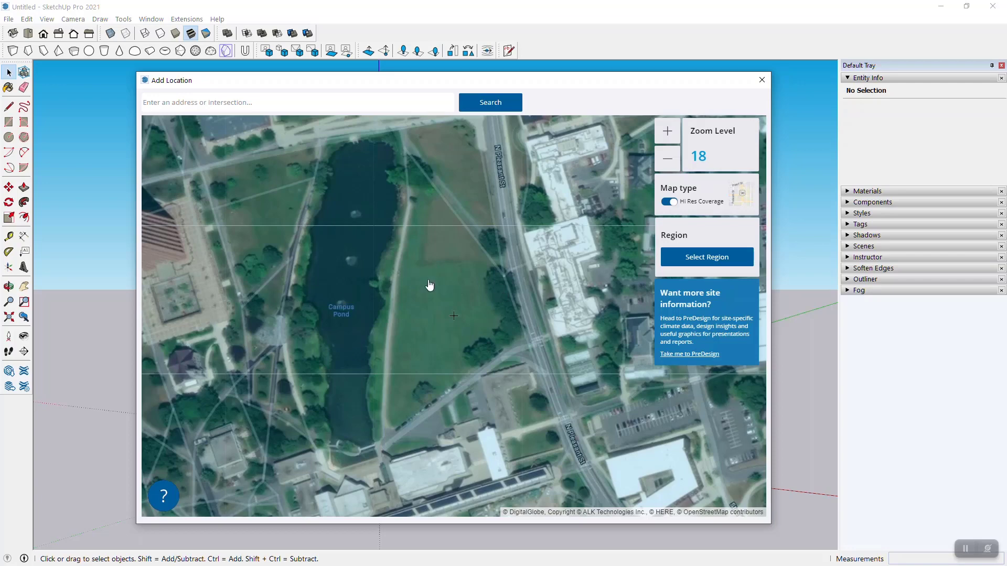
{"action": "left_click_drag", "start_coordinate": [524, 326], "coordinate": [362, 204]}
{"action": "left_click_drag", "start_coordinate": [255, 143], "coordinate": [262, 367]}
{"action": "left_click_drag", "start_coordinate": [504, 351], "coordinate": [377, 309]}
{"action": "left_click_drag", "start_coordinate": [499, 265], "coordinate": [466, 255]}
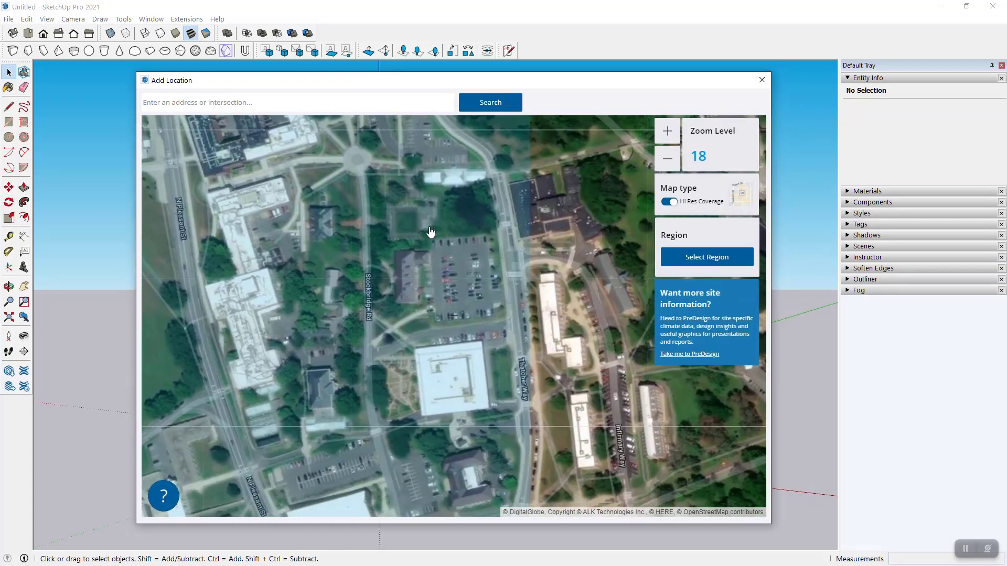
Start a region selection on the map with Digital Globe as the imagery provider
{"action": "left_click", "coordinate": [707, 258]}
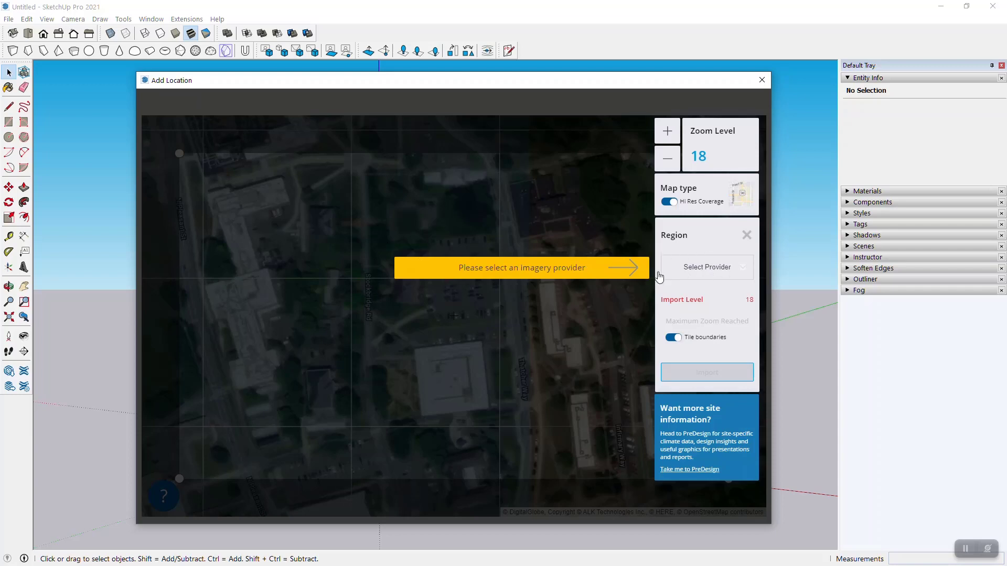
{"action": "left_click", "coordinate": [701, 272]}
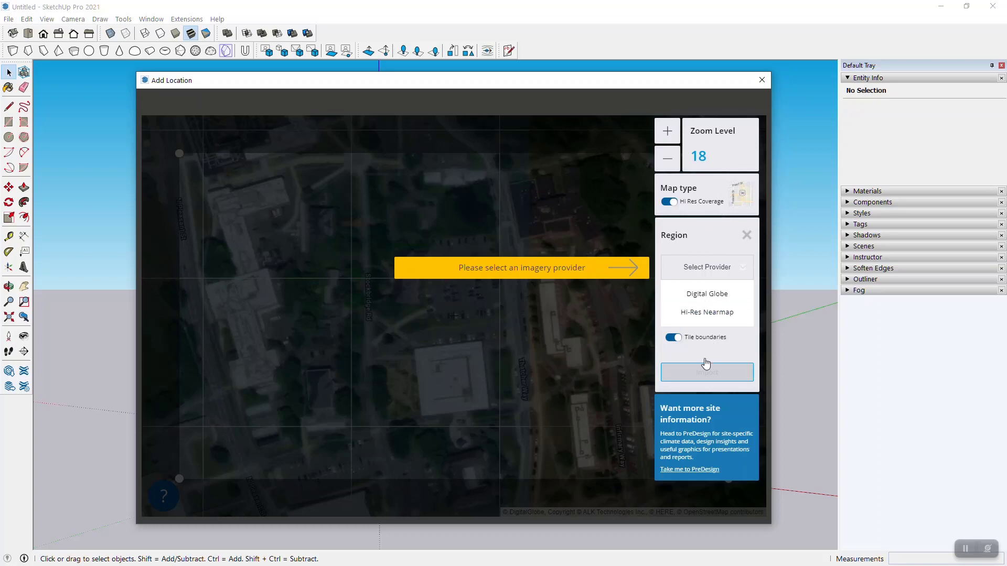
{"action": "left_click", "coordinate": [712, 296]}
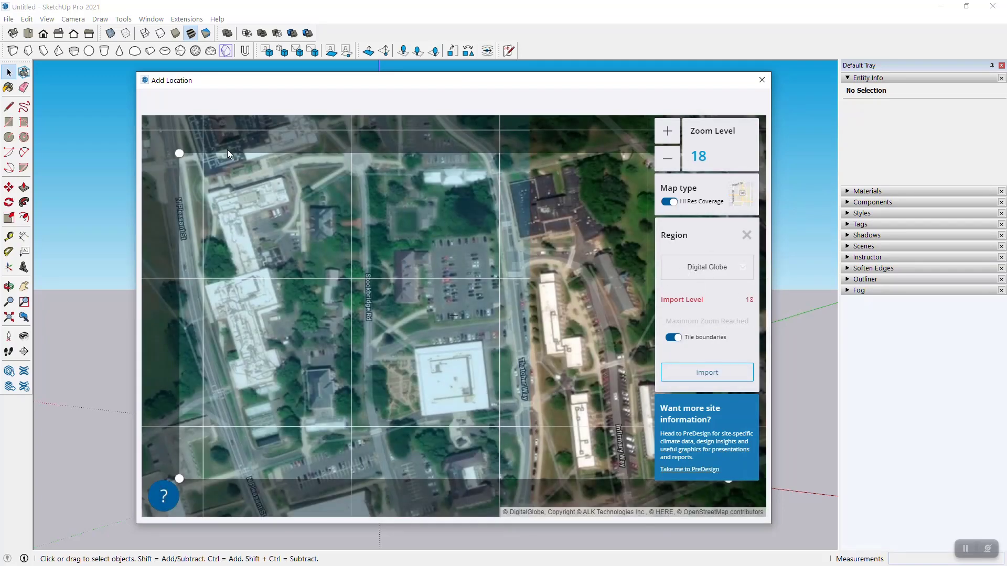
Fit the region around the parking lot between Stockbridge Rd and Thatcher Way at zoom level 18 and import it
{"action": "left_click_drag", "start_coordinate": [181, 155], "coordinate": [375, 249]}
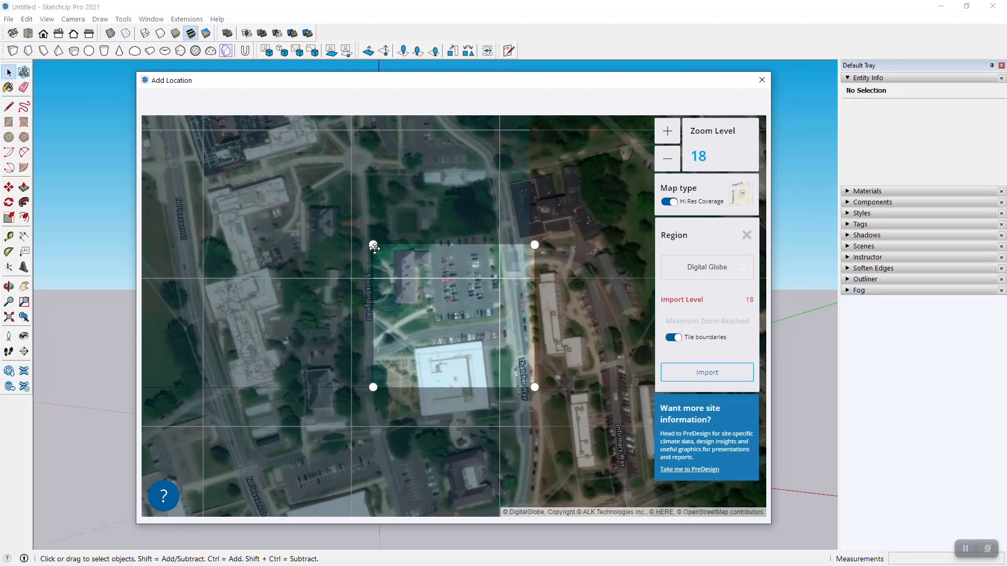
{"action": "left_click_drag", "start_coordinate": [469, 297], "coordinate": [458, 337]}
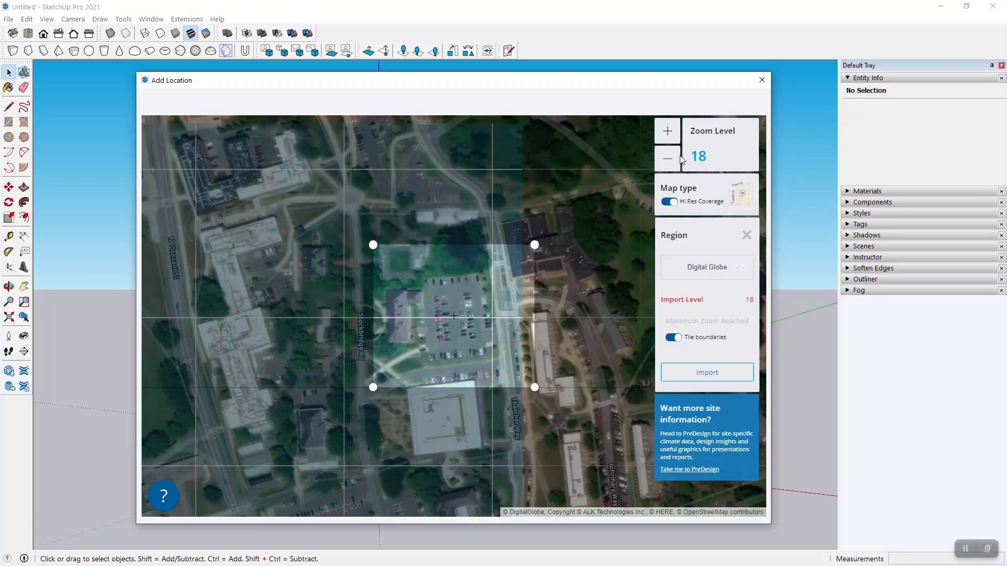
{"action": "scroll", "coordinate": [444, 308], "scroll_direction": "down", "scroll_amount": 1}
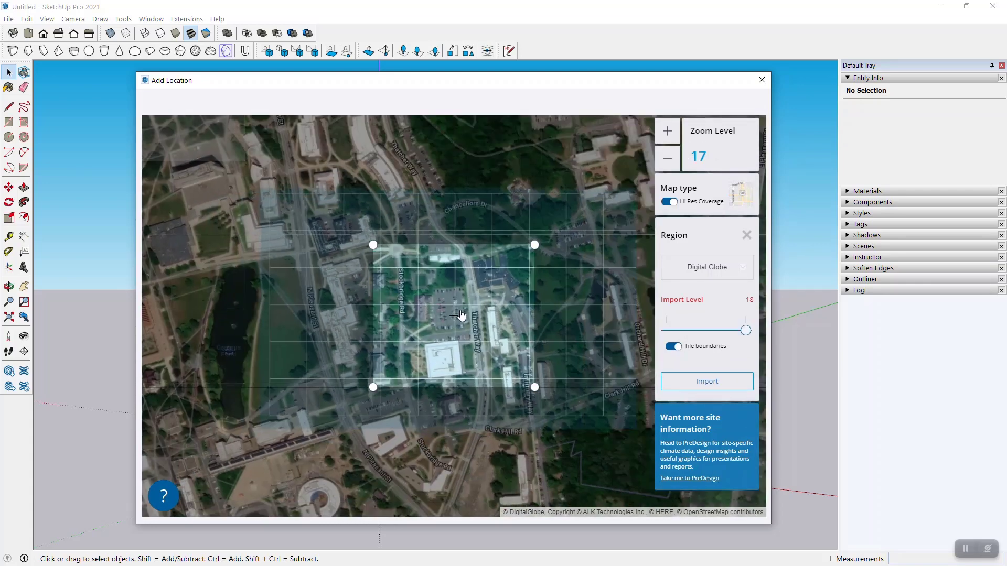
{"action": "scroll", "coordinate": [454, 314], "scroll_direction": "up", "scroll_amount": 1}
{"action": "left_click_drag", "start_coordinate": [455, 313], "coordinate": [458, 318]}
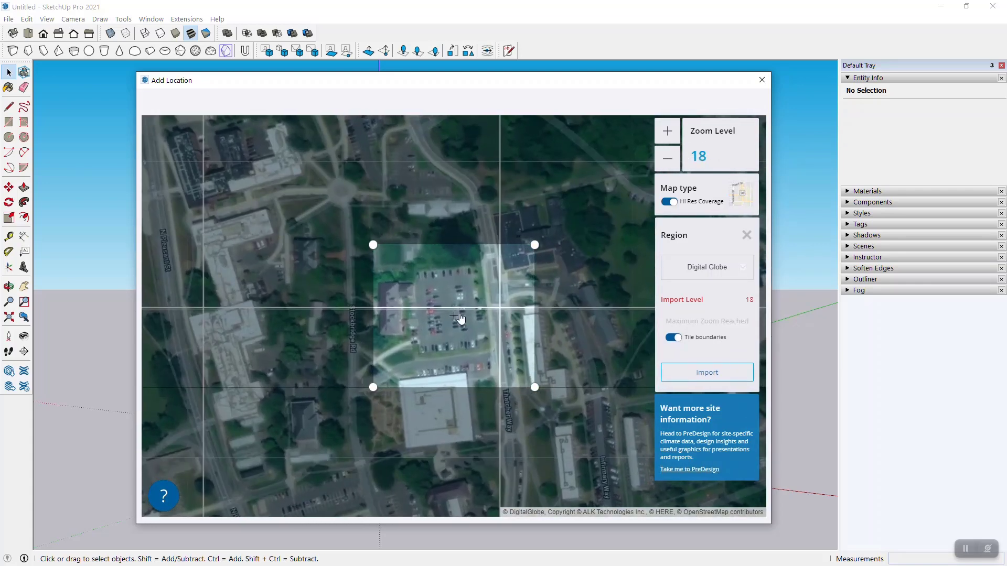
{"action": "left_click_drag", "start_coordinate": [534, 244], "coordinate": [531, 248]}
{"action": "left_click_drag", "start_coordinate": [455, 279], "coordinate": [467, 286]}
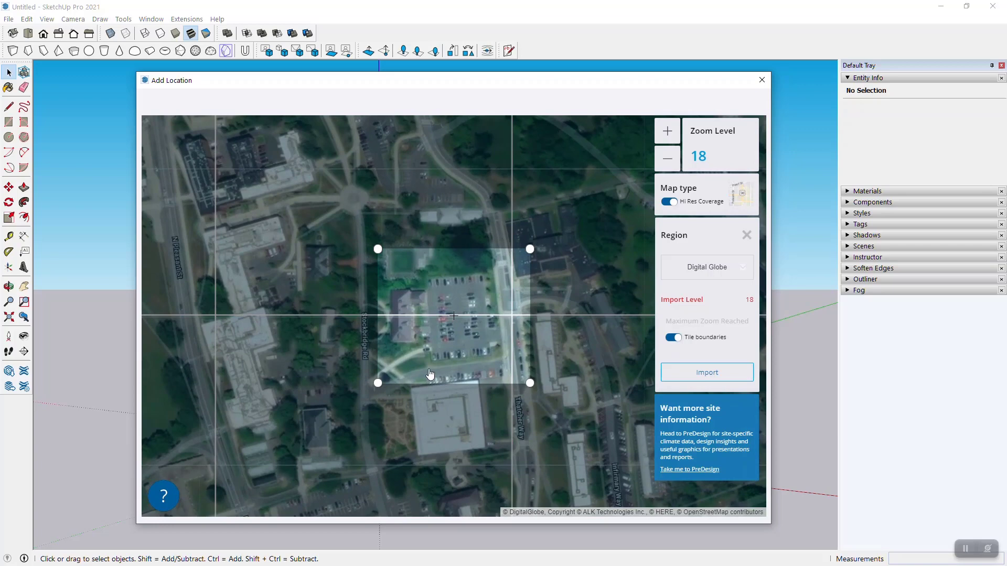
{"action": "left_click", "coordinate": [699, 376]}
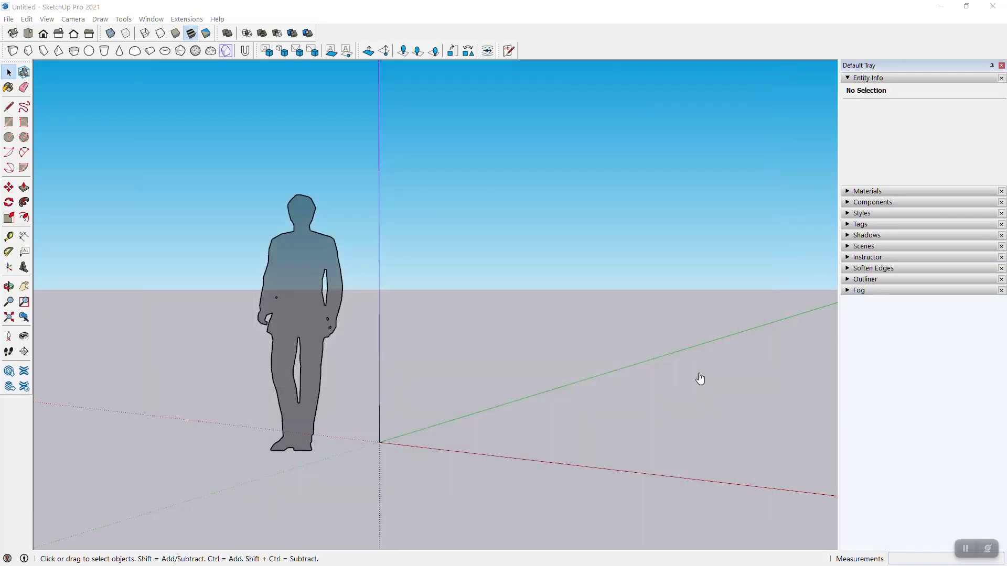
Examine the imported aerial image from several angles, comparing its scale with the human figure at the origin
{"action": "middle_click_drag", "start_coordinate": [373, 230], "coordinate": [477, 290]}
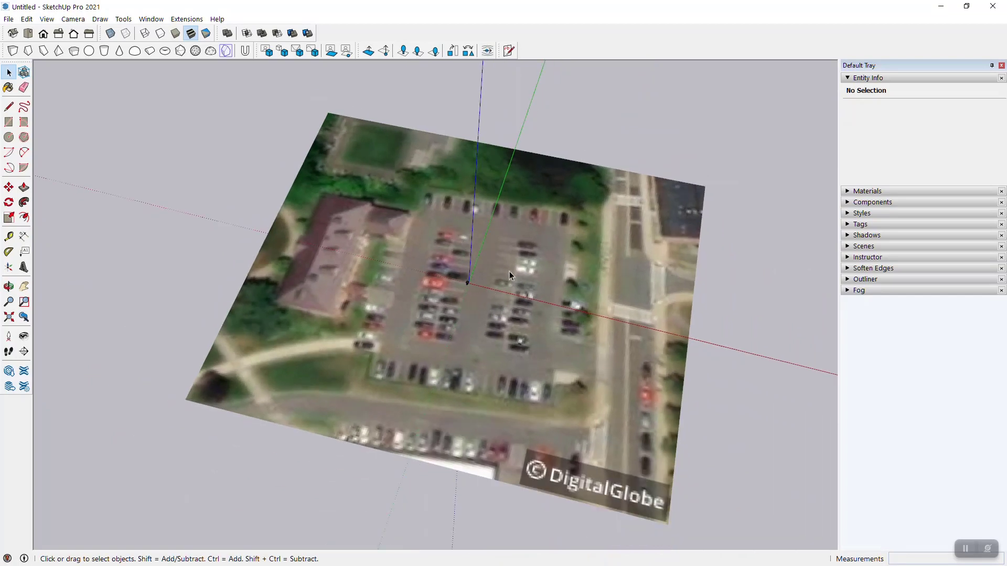
{"action": "middle_click_drag", "start_coordinate": [496, 374], "coordinate": [458, 266]}
{"action": "scroll", "coordinate": [461, 293], "scroll_direction": "up", "scroll_amount": 10}
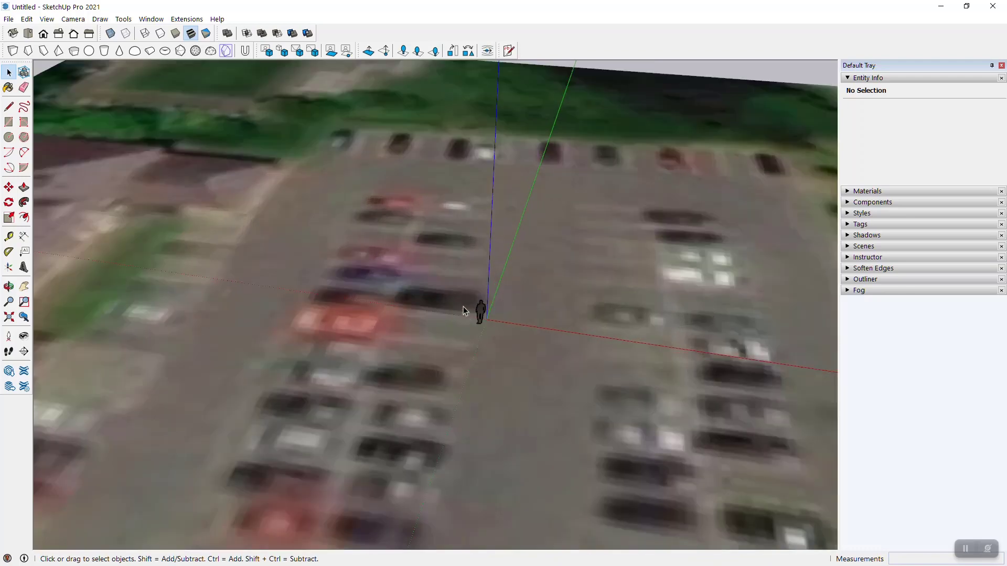
{"action": "scroll", "coordinate": [482, 312], "scroll_direction": "down", "scroll_amount": 10}
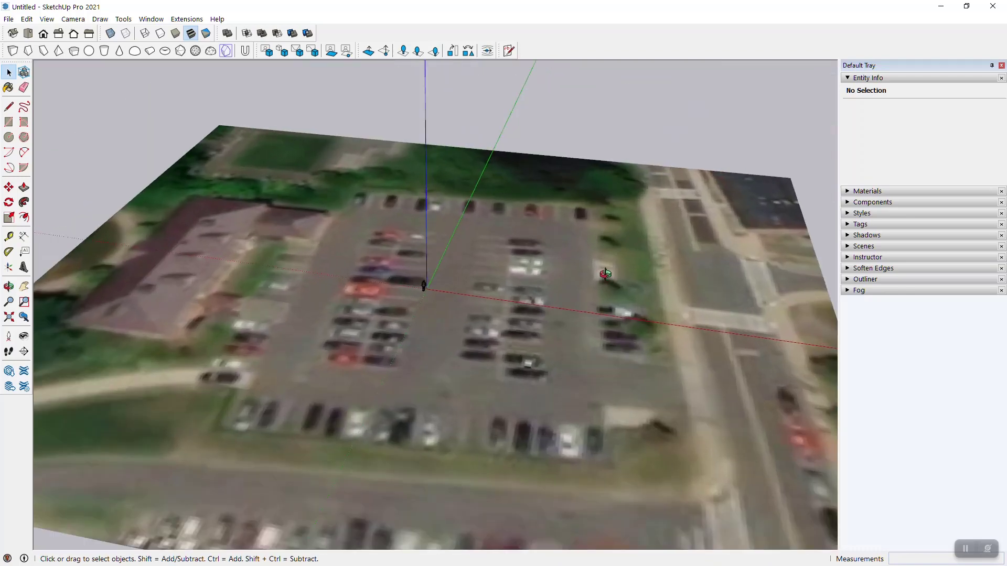
{"action": "middle_click_drag", "start_coordinate": [605, 273], "coordinate": [540, 306]}
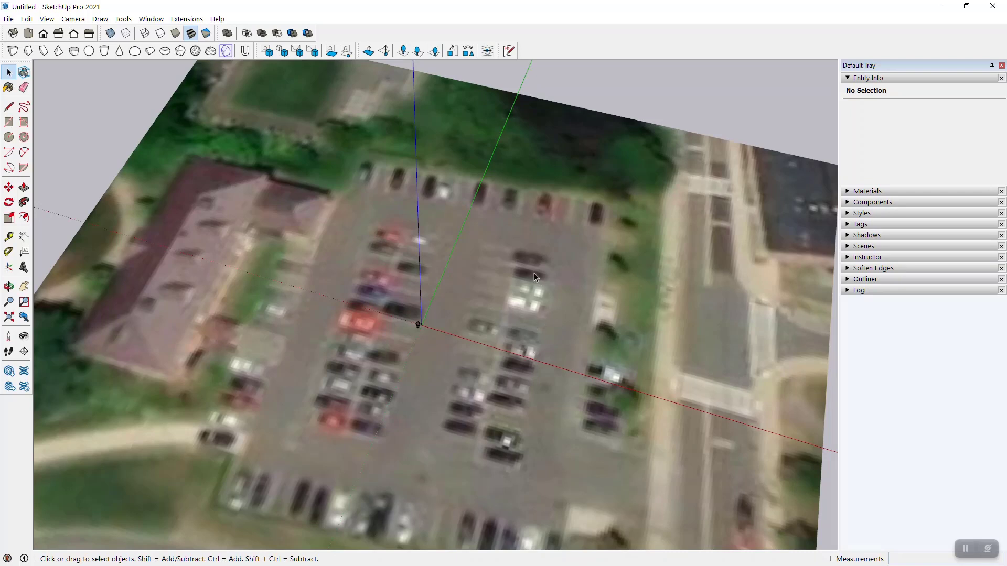
{"action": "scroll", "coordinate": [524, 260], "scroll_direction": "up", "scroll_amount": 4}
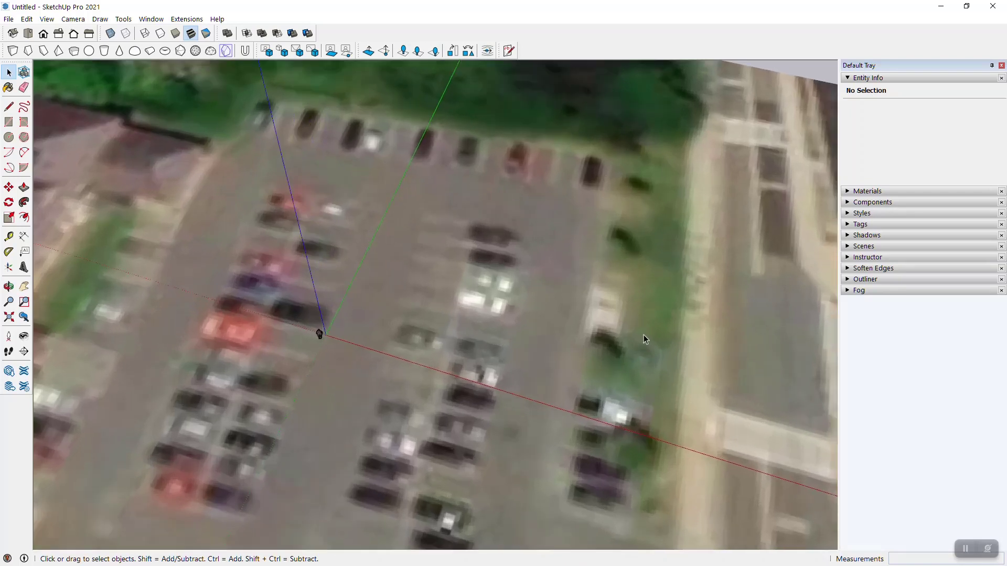
{"action": "middle_click_drag", "start_coordinate": [585, 312], "coordinate": [552, 237]}
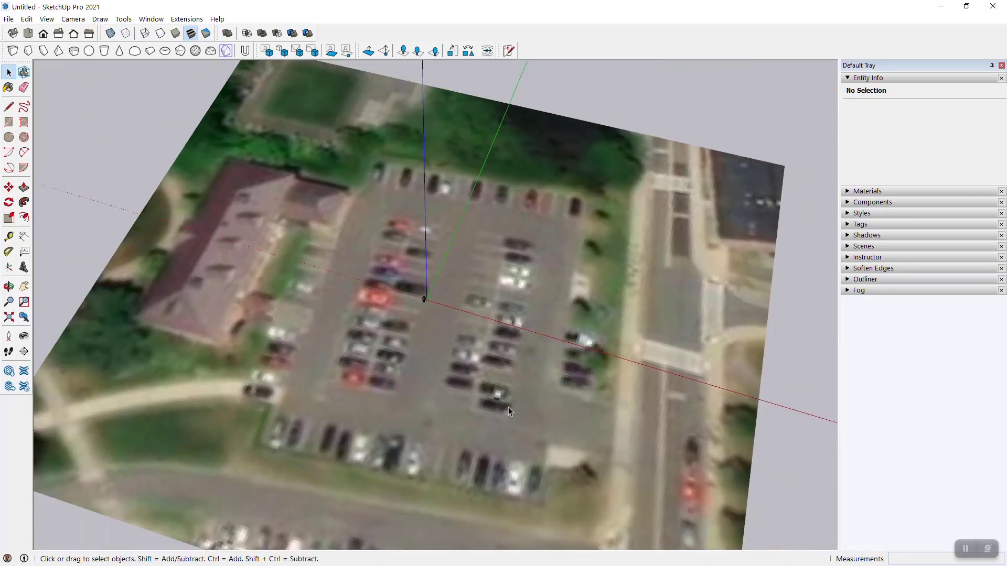
{"action": "middle_click_drag", "start_coordinate": [508, 407], "coordinate": [457, 243]}
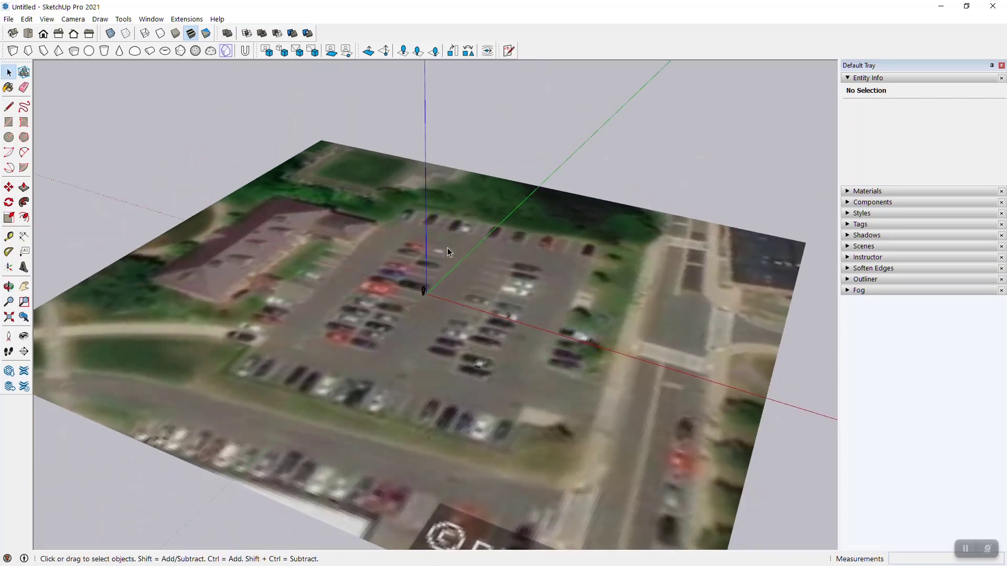
Make the Location Terrain tag visible and hide the Location Snapshot tag
{"action": "left_click", "coordinate": [858, 225]}
{"action": "middle_click_drag", "start_coordinate": [539, 390], "coordinate": [611, 226]}
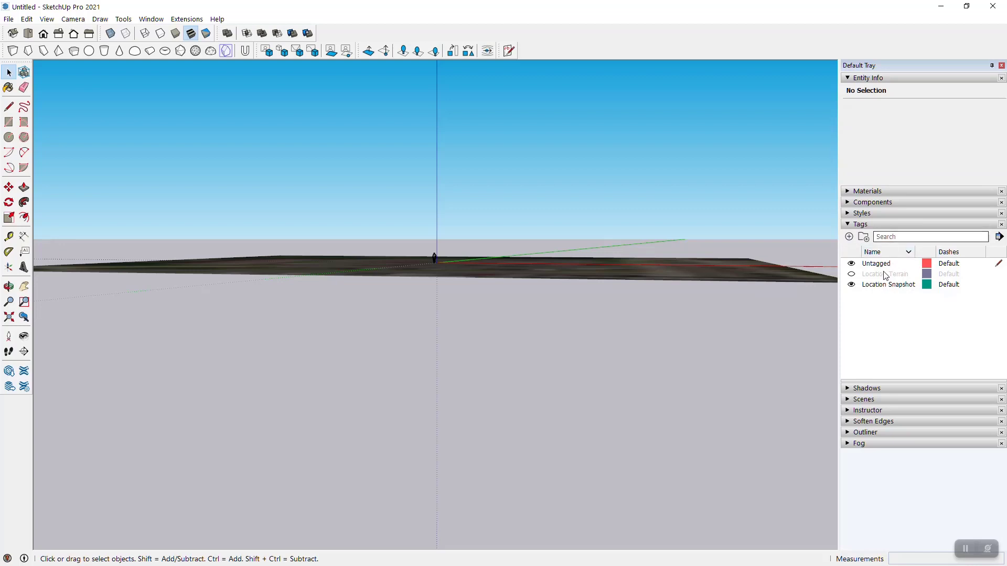
{"action": "left_click", "coordinate": [851, 274]}
{"action": "left_click", "coordinate": [851, 284]}
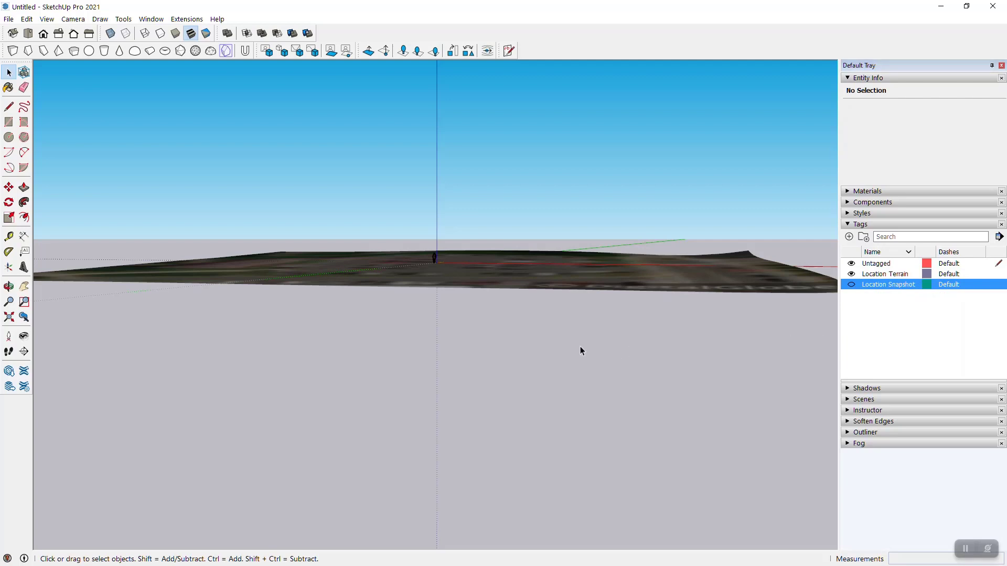
Examine the relief of the imported terrain from low side angles and from above
{"action": "middle_click_drag", "start_coordinate": [580, 348], "coordinate": [586, 327]}
{"action": "left_click_drag", "start_coordinate": [585, 328], "coordinate": [354, 346]}
{"action": "key", "text": "space"}
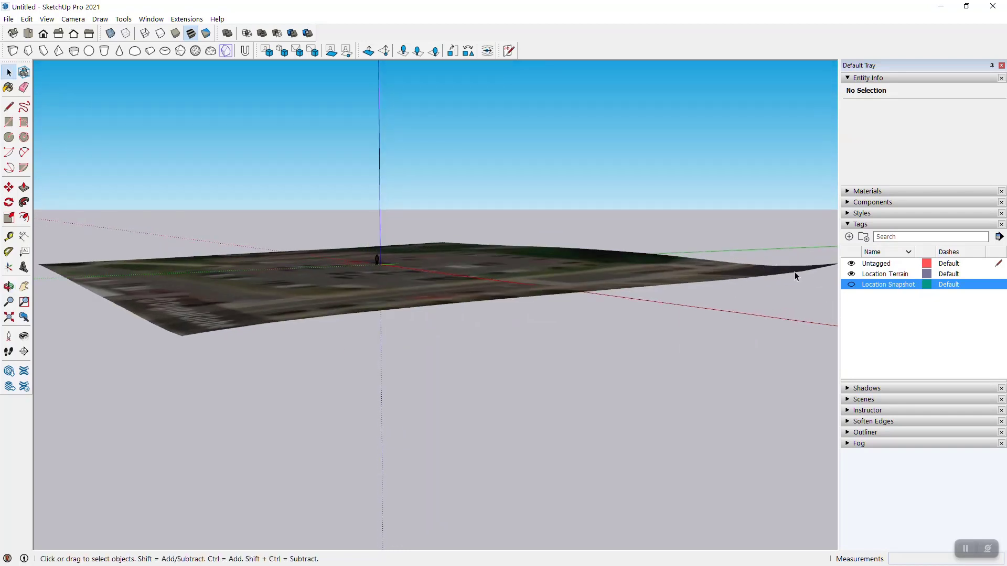
{"action": "middle_click_drag", "start_coordinate": [326, 240], "coordinate": [336, 328]}
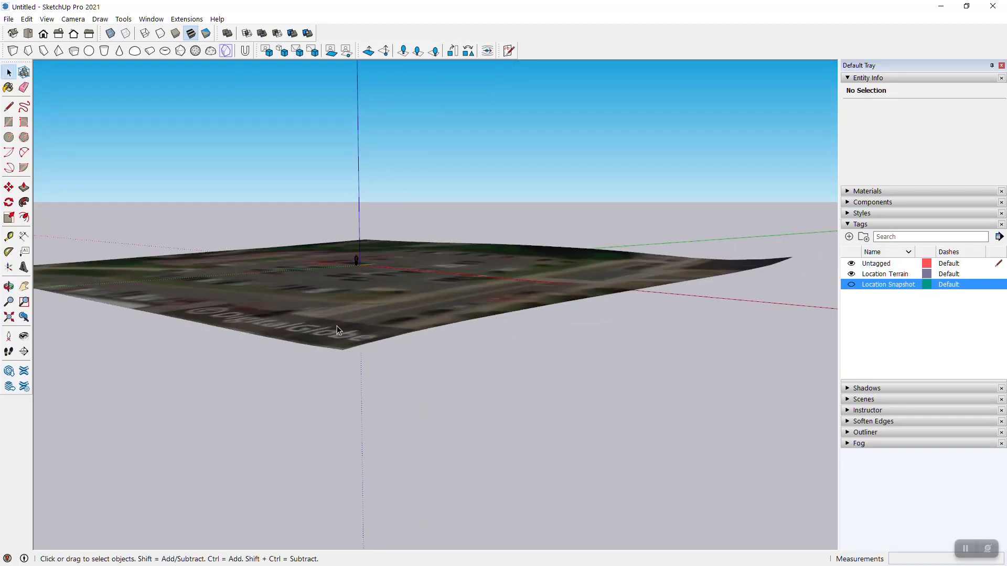
{"action": "middle_click_drag", "start_coordinate": [283, 302], "coordinate": [524, 422]}
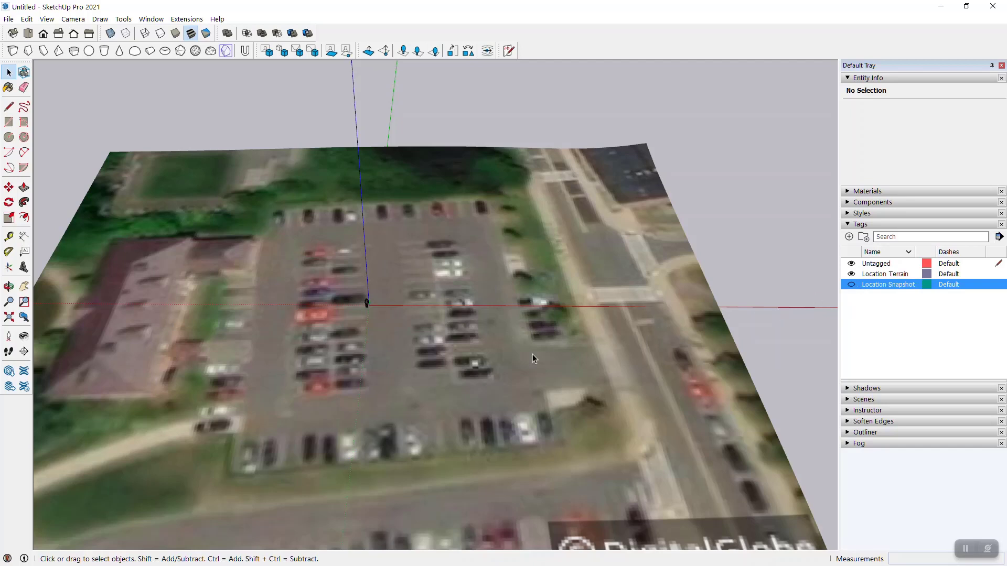
{"action": "middle_click_drag", "start_coordinate": [533, 356], "coordinate": [511, 205]}
{"action": "left_click_drag", "start_coordinate": [506, 171], "coordinate": [493, 155]}
{"action": "key", "text": "space"}
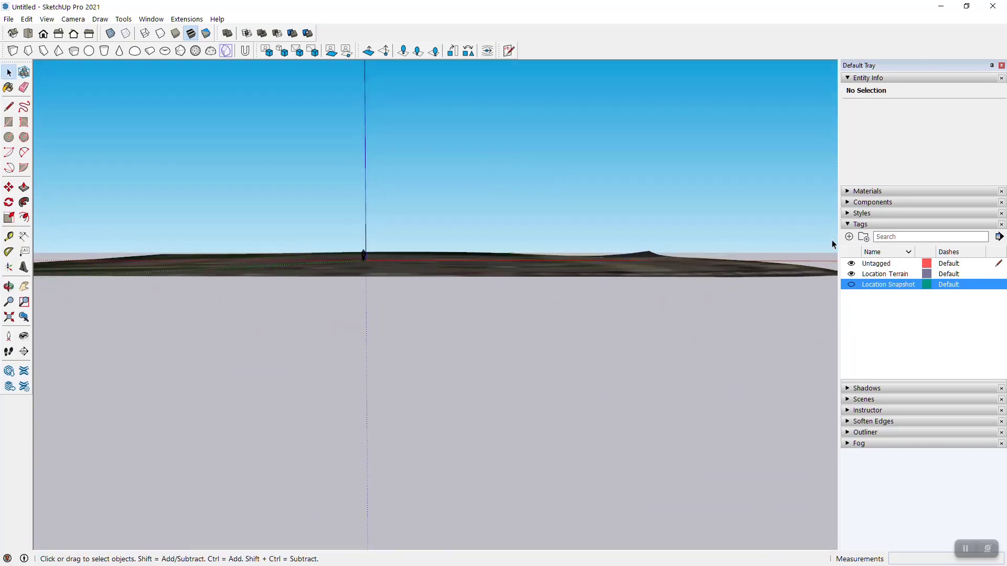
Make the Location Snapshot tag visible again and hide the Location Terrain tag
{"action": "left_click", "coordinate": [882, 276]}
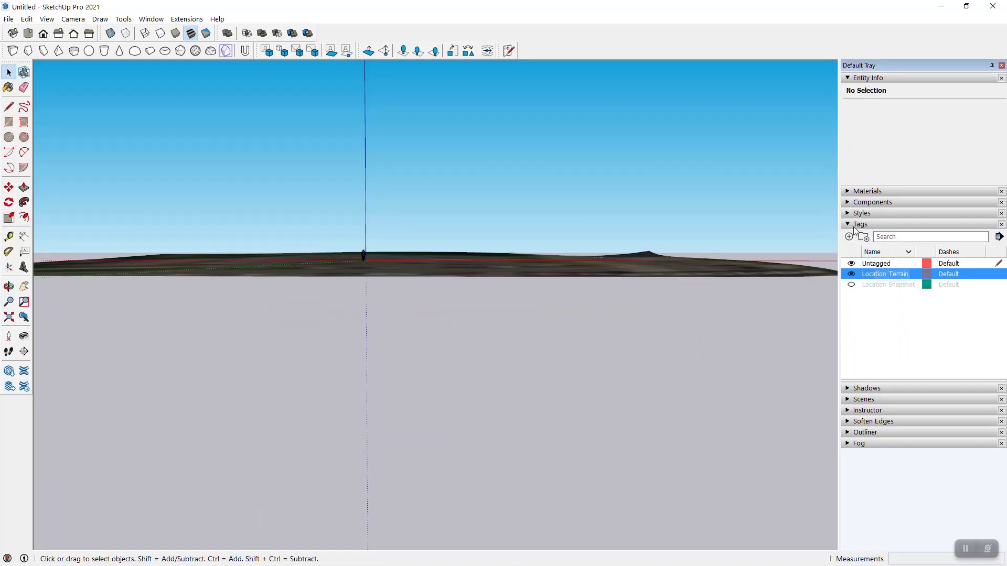
{"action": "left_click", "coordinate": [882, 285]}
{"action": "left_click", "coordinate": [877, 275]}
{"action": "left_click", "coordinate": [851, 285]}
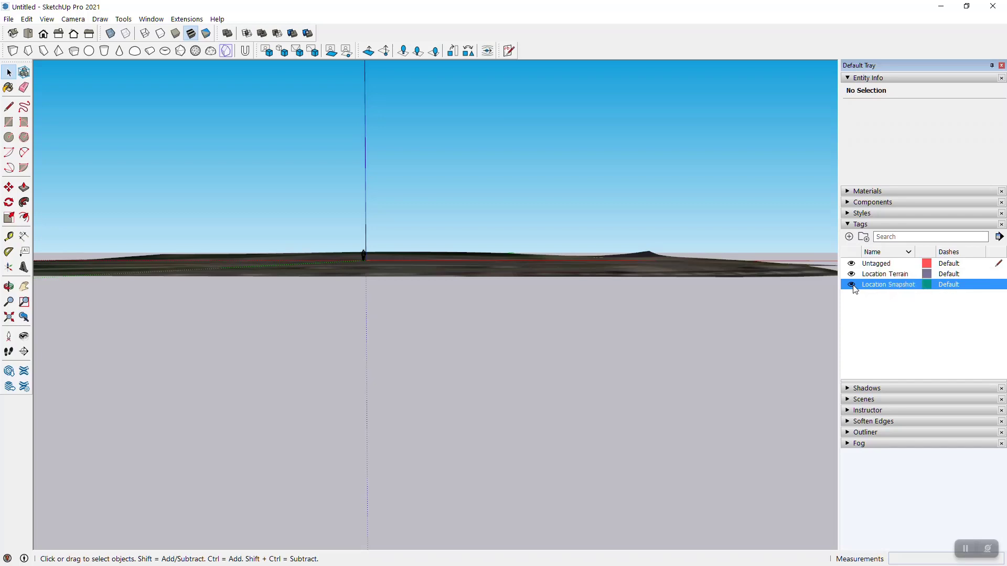
{"action": "left_click", "coordinate": [851, 274]}
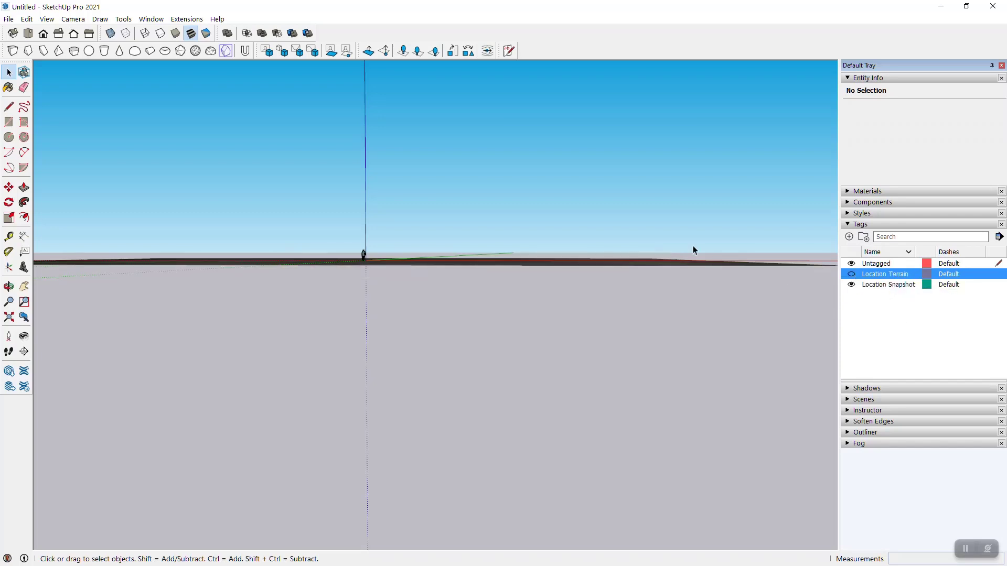
{"action": "middle_click_drag", "start_coordinate": [517, 222], "coordinate": [388, 327]}
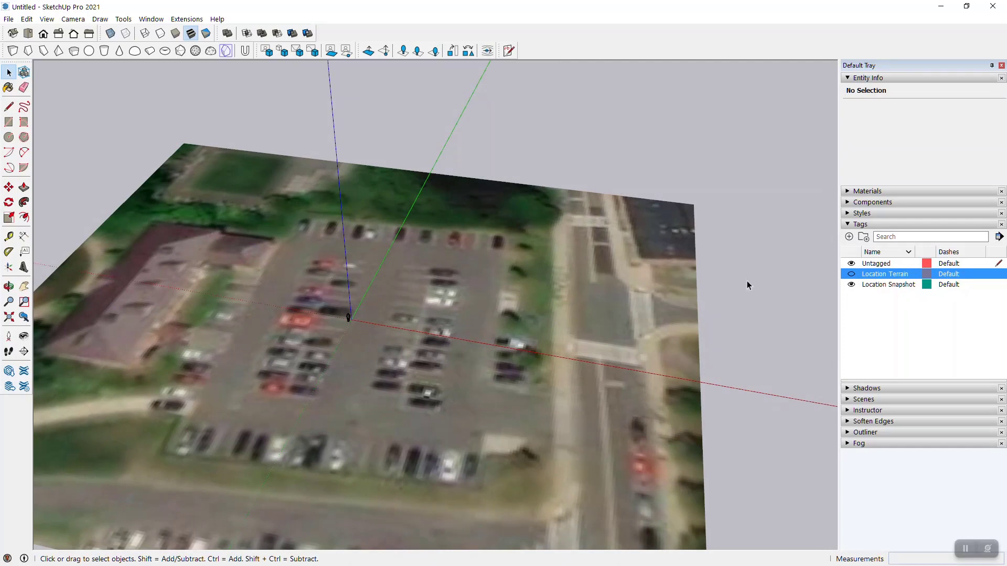
{"action": "left_click", "coordinate": [885, 286]}
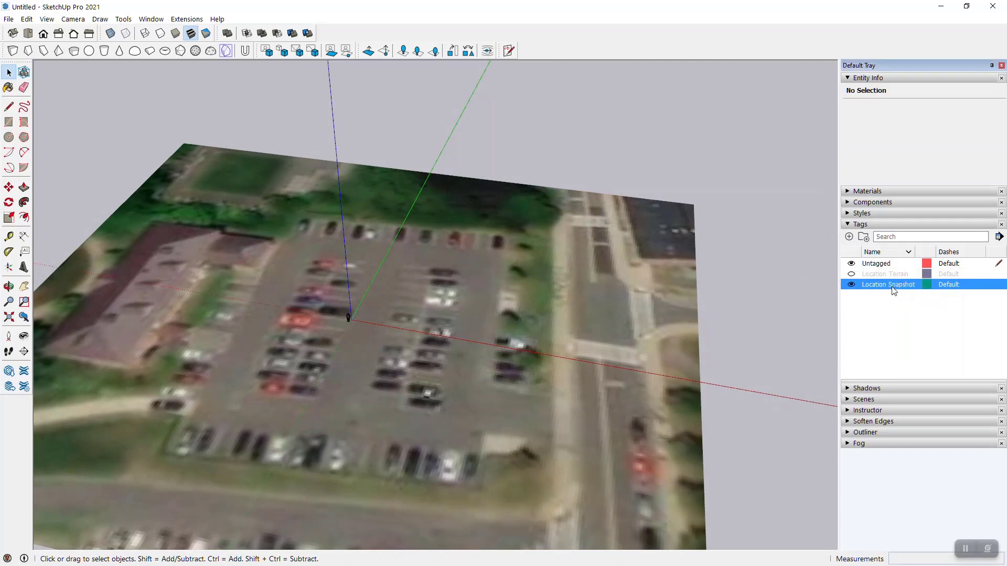
{"action": "middle_click_drag", "start_coordinate": [370, 361], "coordinate": [347, 379]}
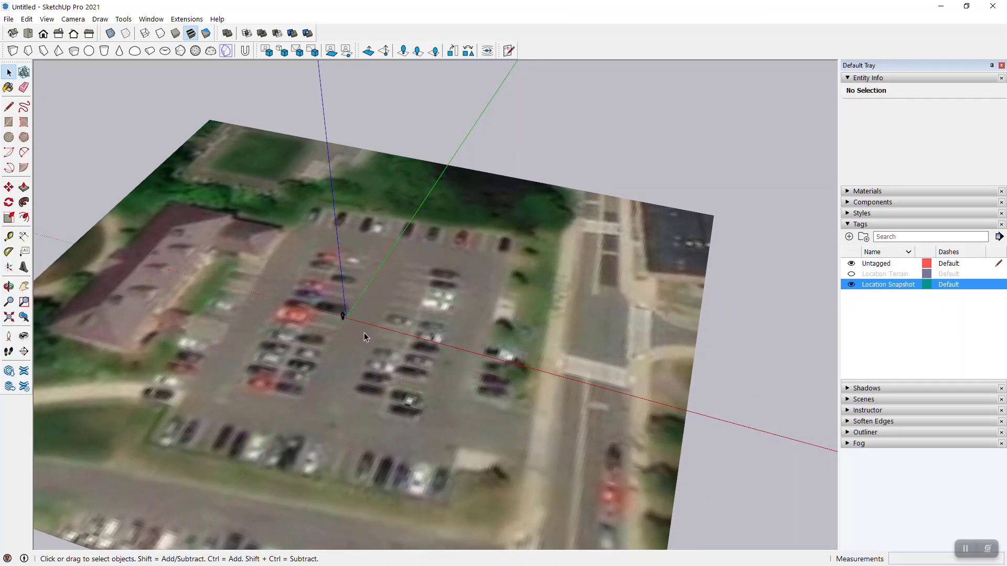
{"action": "middle_click_drag", "start_coordinate": [413, 366], "coordinate": [365, 345]}
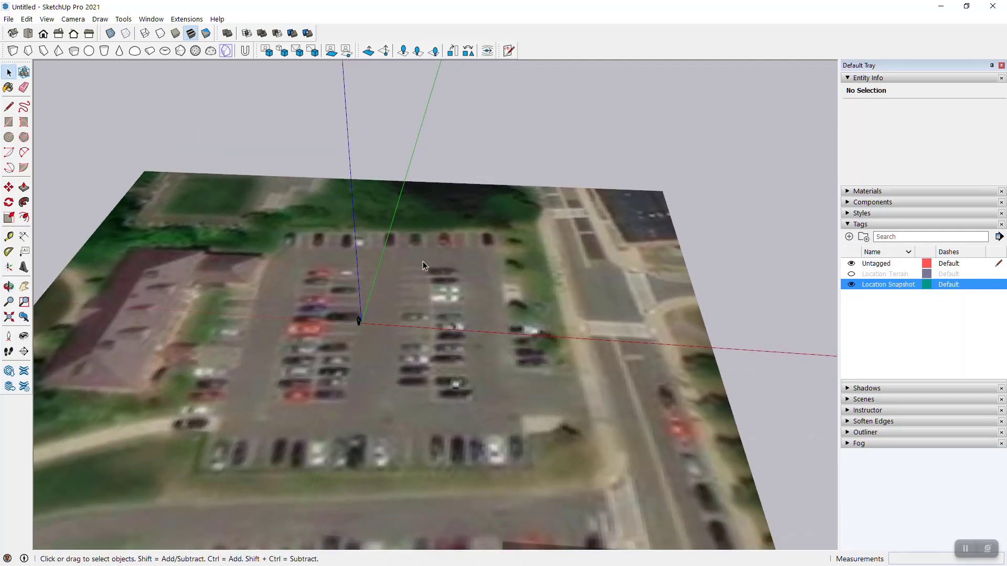
{"action": "middle_click_drag", "start_coordinate": [423, 261], "coordinate": [456, 344]}
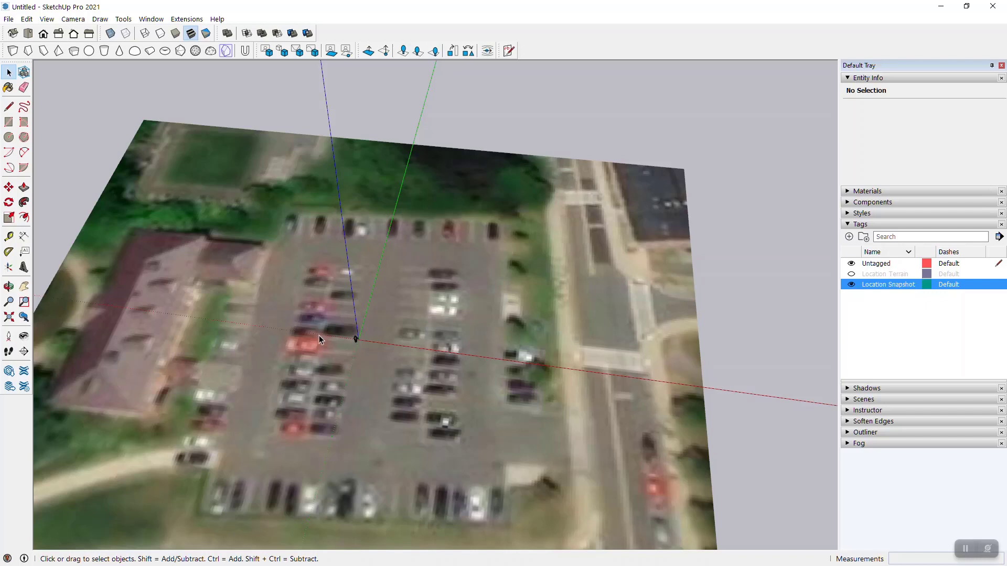
{"action": "scroll", "coordinate": [565, 321], "scroll_direction": "down", "scroll_amount": 3}
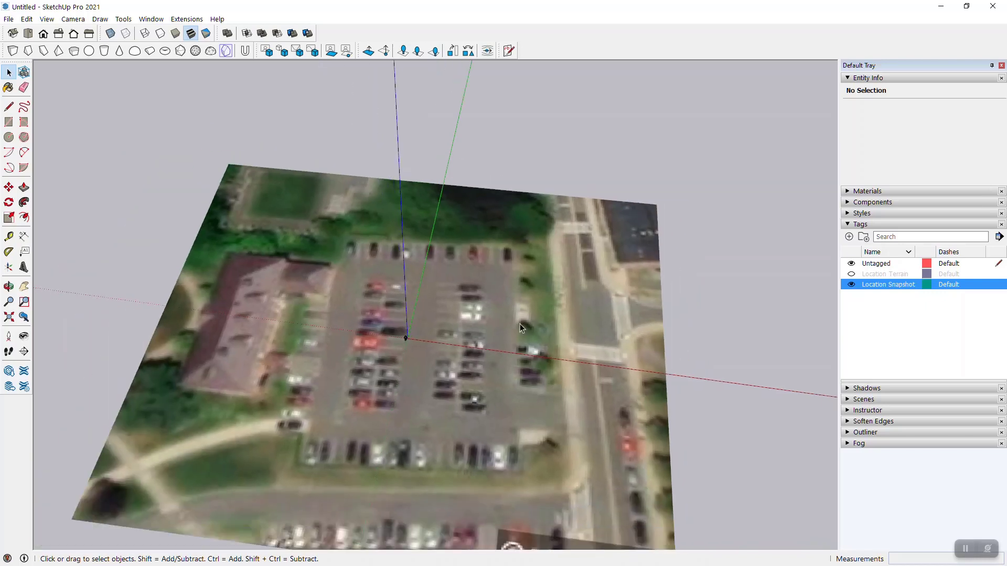
{"action": "middle_click_drag", "start_coordinate": [424, 397], "coordinate": [329, 307]}
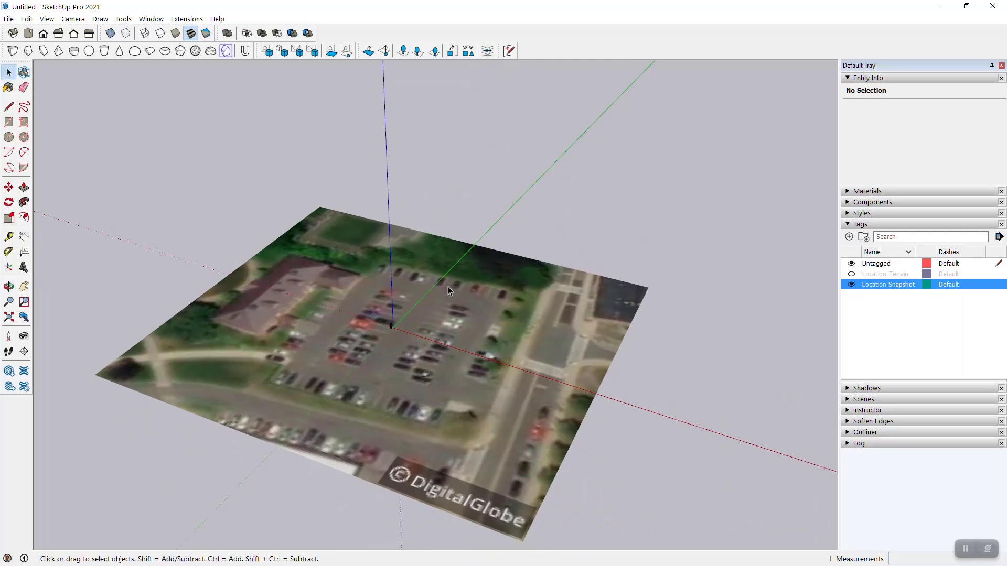
{"action": "scroll", "coordinate": [429, 337], "scroll_direction": "up", "scroll_amount": 2}
{"action": "middle_click_drag", "start_coordinate": [430, 338], "coordinate": [491, 317]}
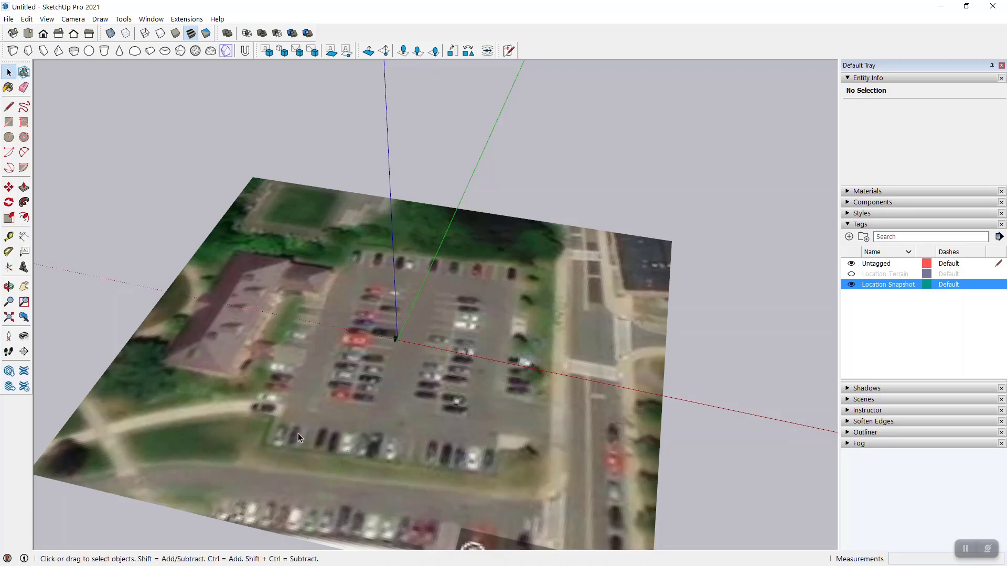
Insert ODB Floorplan.jpg from the SketchUp folder as a flat image beside the aerial snapshot and minimize the folder window
{"action": "key", "text": "alt+Tab"}
{"action": "key", "text": "alt+Tab"}
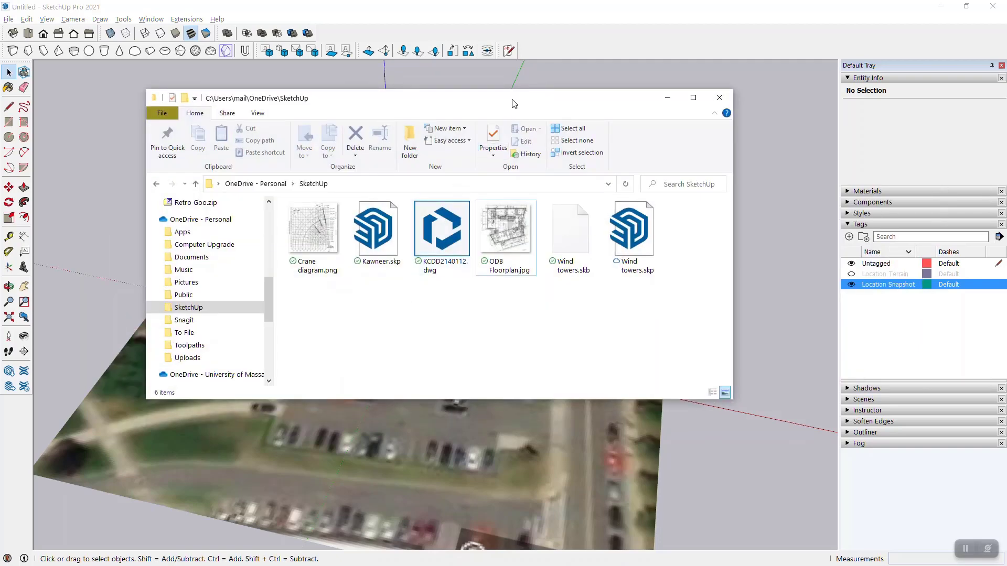
{"action": "left_click_drag", "start_coordinate": [496, 103], "coordinate": [237, 129]}
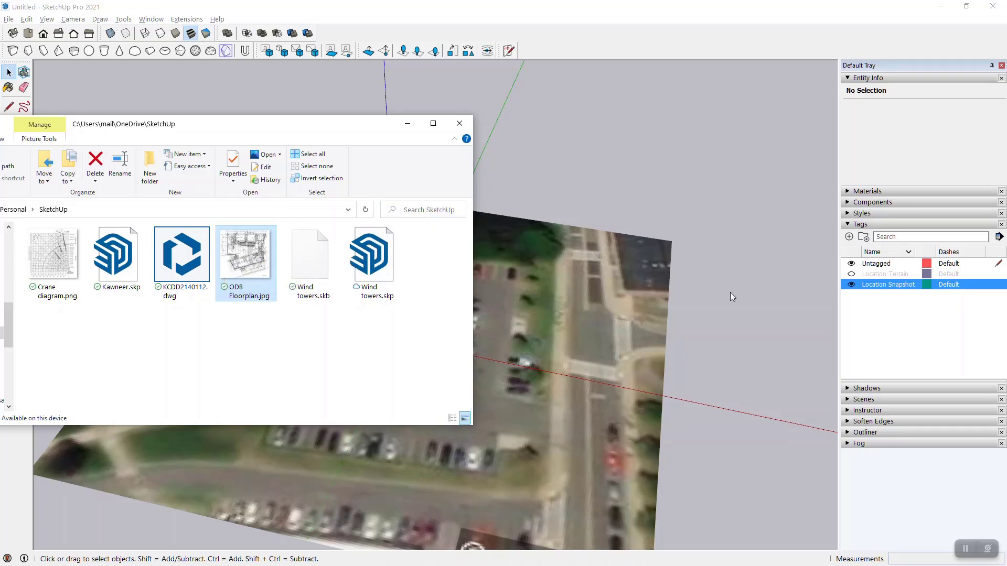
{"action": "left_click_drag", "start_coordinate": [732, 297], "coordinate": [733, 299]}
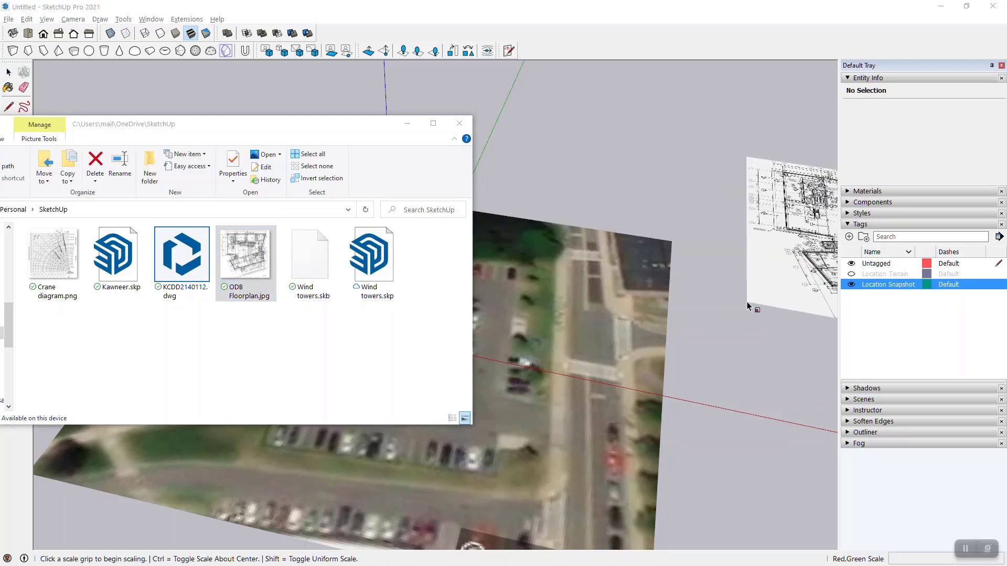
{"action": "left_click", "coordinate": [747, 306]}
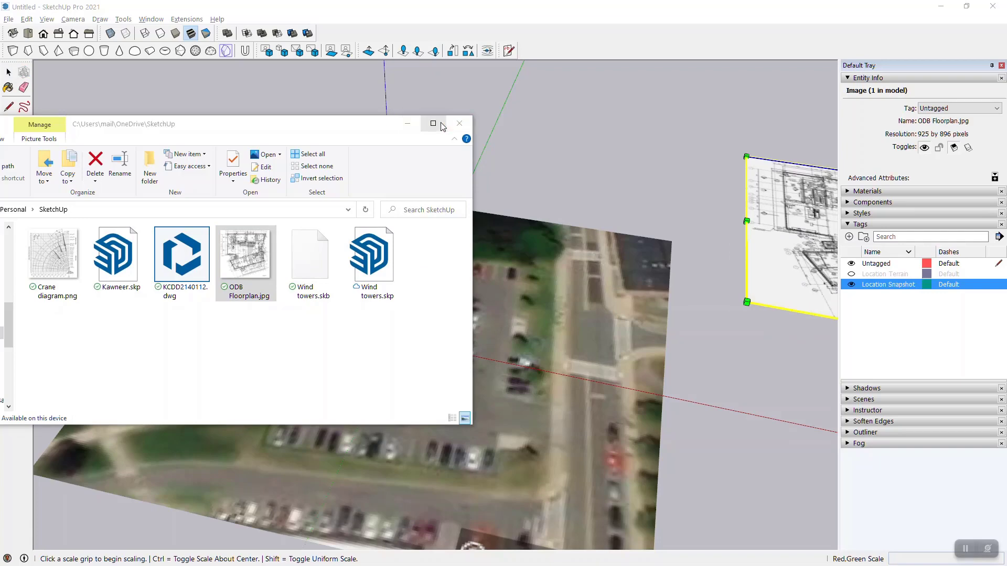
{"action": "left_click", "coordinate": [407, 123]}
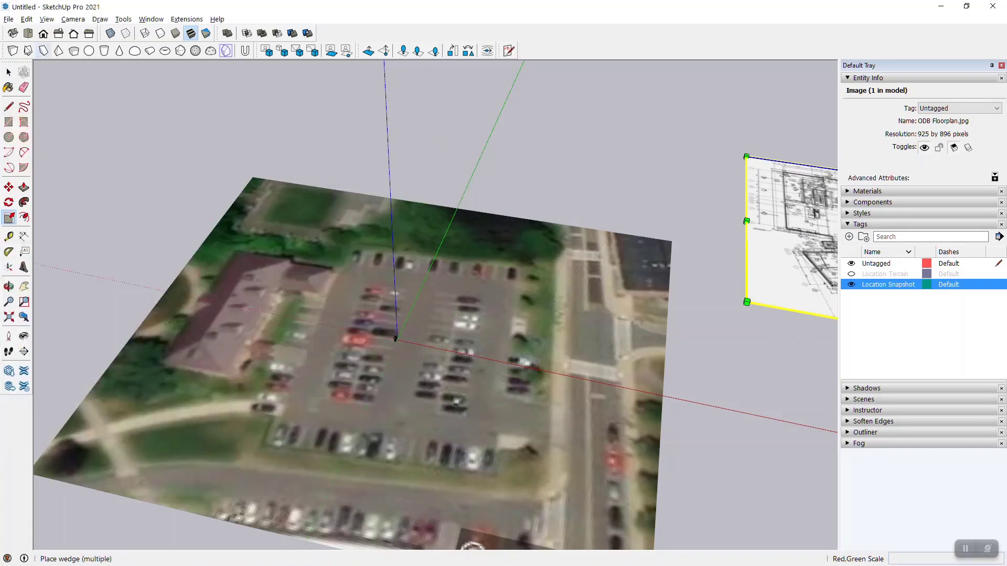
{"action": "left_click", "coordinate": [10, 20]}
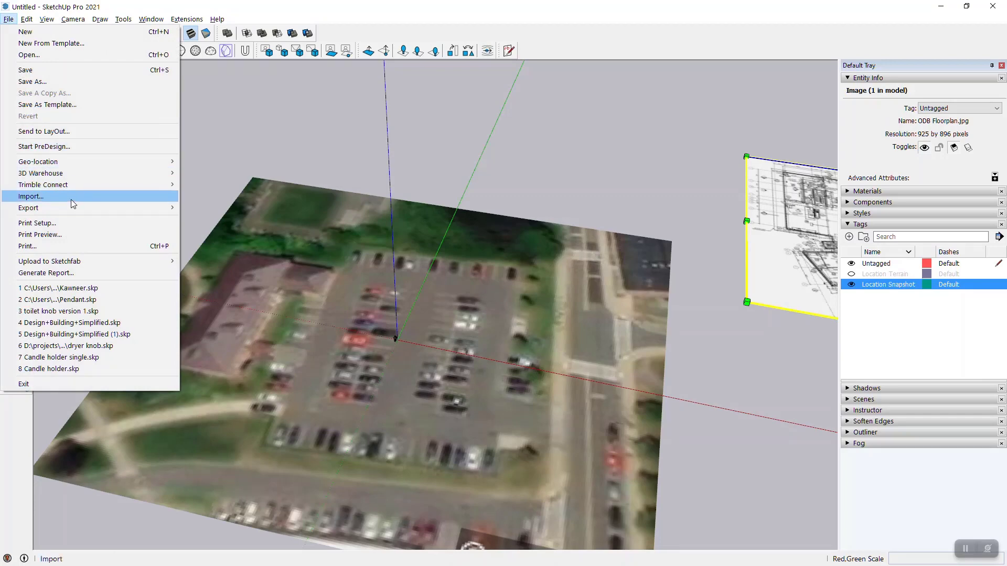
{"action": "left_click", "coordinate": [615, 177]}
{"action": "key", "text": "s"}
{"action": "scroll", "coordinate": [336, 168], "scroll_direction": "down", "scroll_amount": 3}
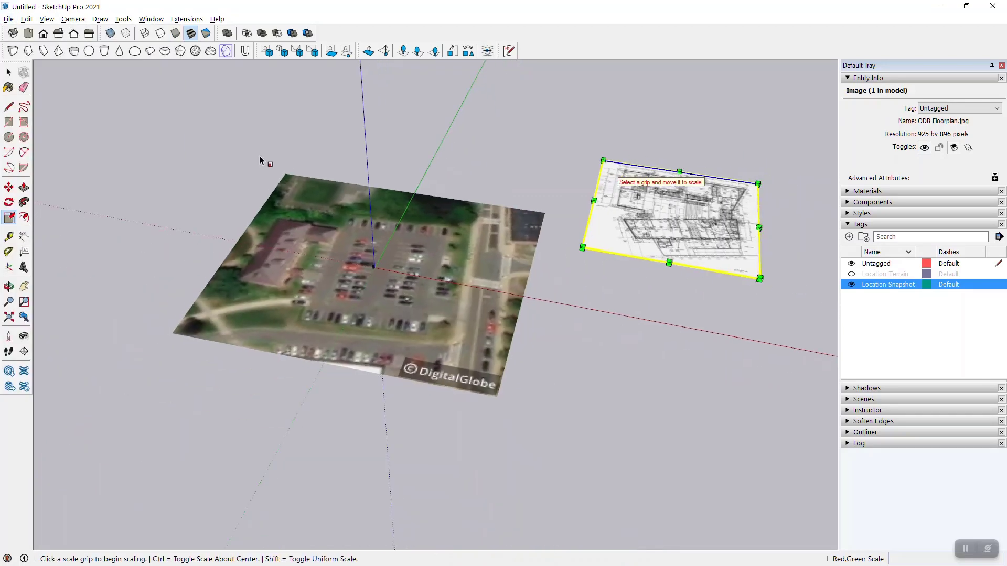
{"action": "key", "text": "space"}
Examine the floor plan image up close and compare its size with the aerial snapshot
{"action": "middle_click_drag", "start_coordinate": [583, 132], "coordinate": [598, 167]}
{"action": "scroll", "coordinate": [692, 167], "scroll_direction": "up", "scroll_amount": 3}
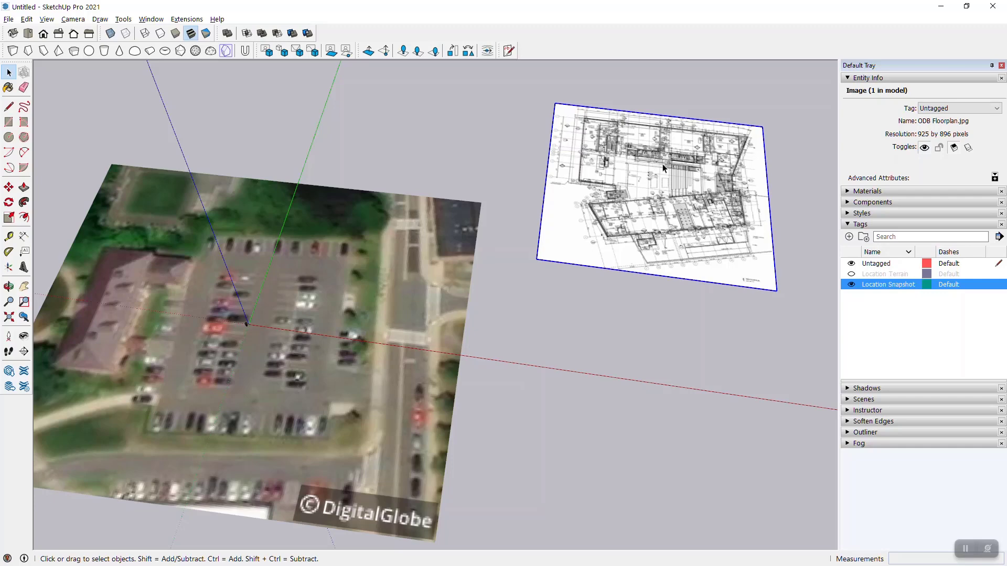
{"action": "scroll", "coordinate": [601, 279], "scroll_direction": "down", "scroll_amount": 2}
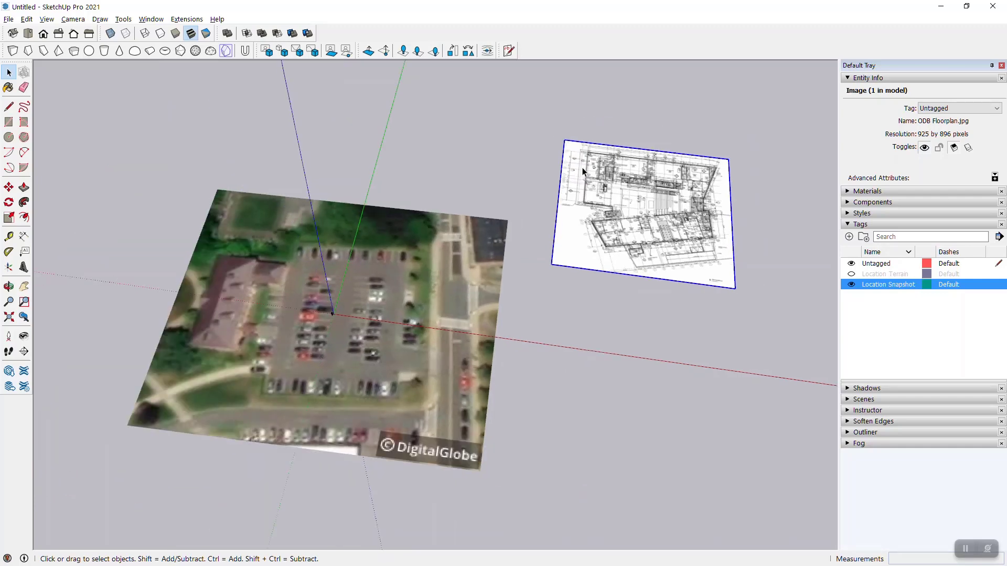
{"action": "scroll", "coordinate": [583, 169], "scroll_direction": "up", "scroll_amount": 1}
{"action": "scroll", "coordinate": [655, 161], "scroll_direction": "up", "scroll_amount": 1}
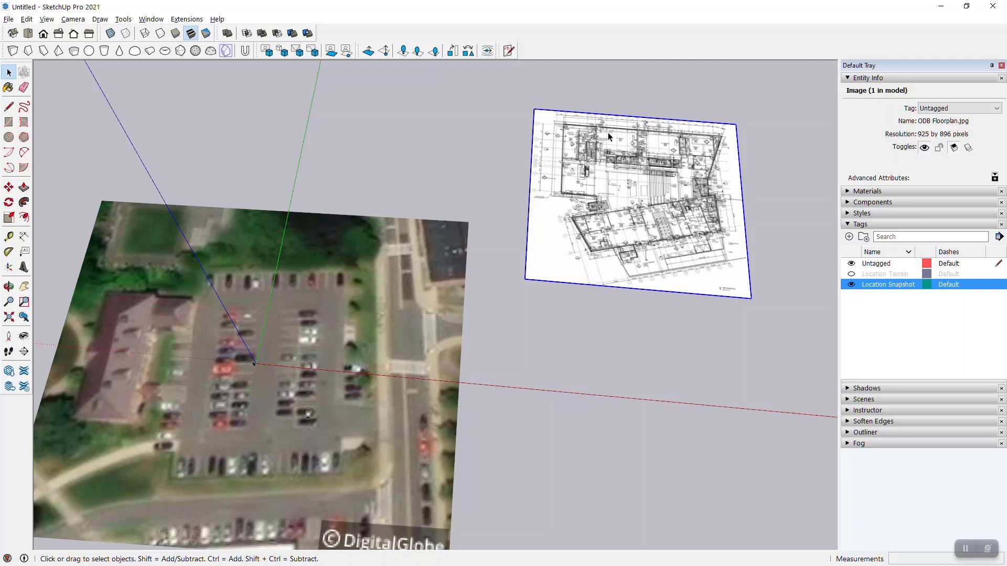
{"action": "scroll", "coordinate": [331, 288], "scroll_direction": "up", "scroll_amount": 1}
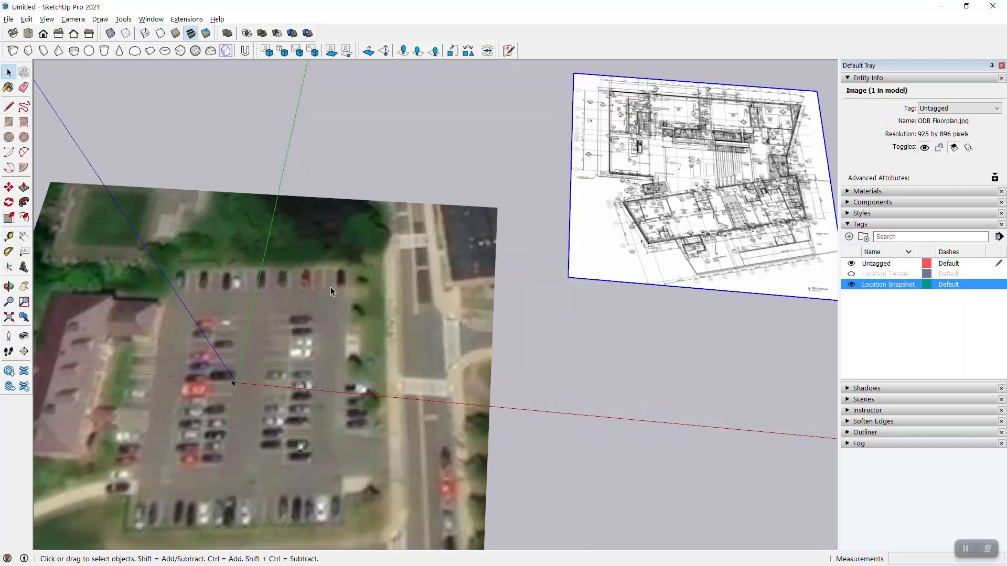
{"action": "scroll", "coordinate": [302, 294], "scroll_direction": "down", "scroll_amount": 2}
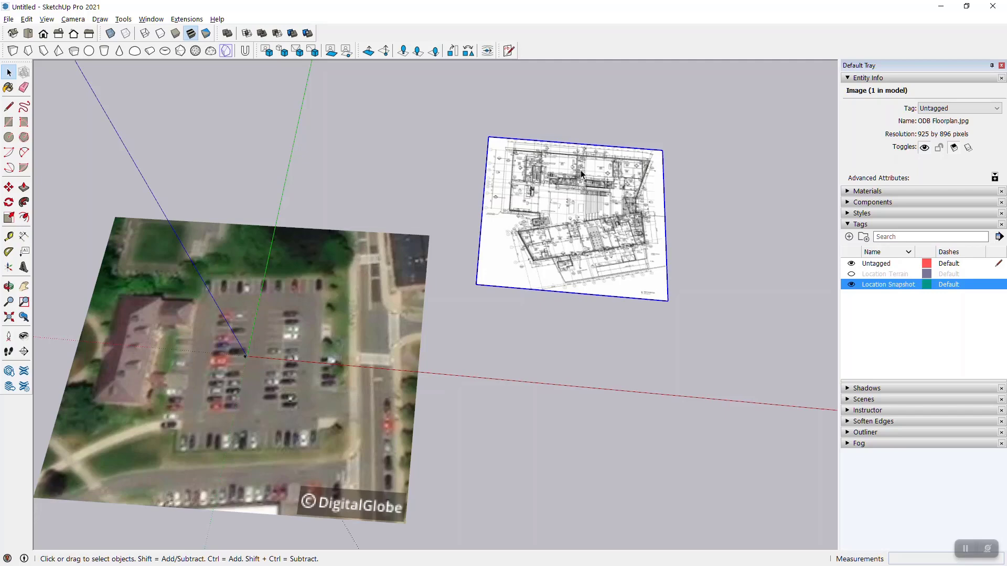
{"action": "scroll", "coordinate": [581, 174], "scroll_direction": "up", "scroll_amount": 1}
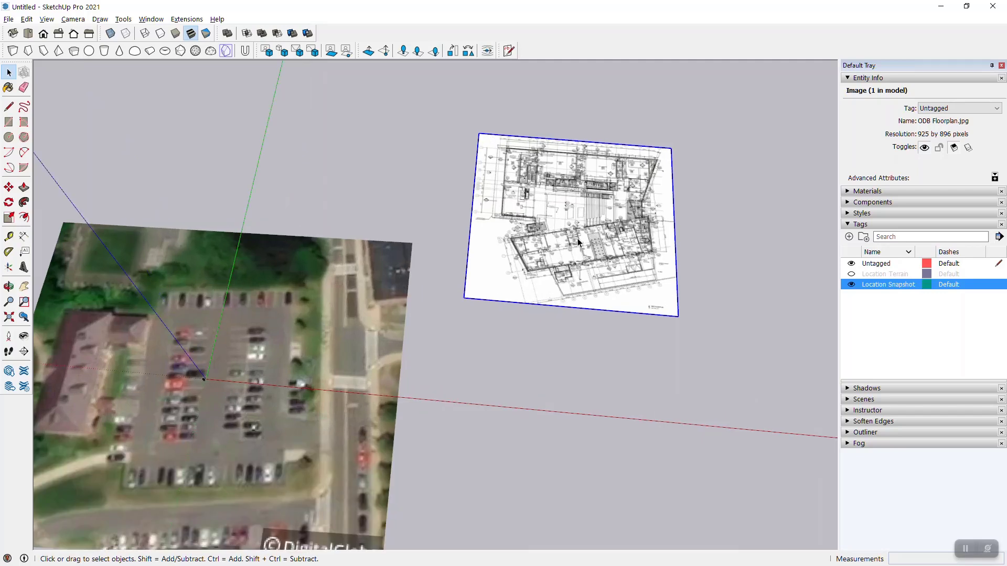
{"action": "scroll", "coordinate": [570, 200], "scroll_direction": "up", "scroll_amount": 3}
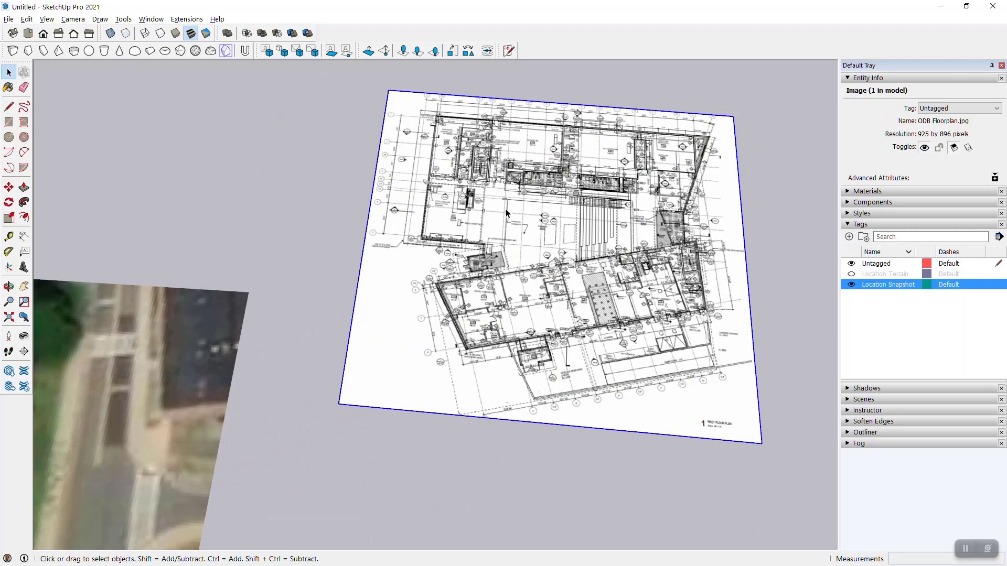
Explode the floor plan image and group its face and edges
{"action": "left_click", "coordinate": [328, 215]}
{"action": "left_click", "coordinate": [402, 223]}
{"action": "scroll", "coordinate": [420, 242], "scroll_direction": "down", "scroll_amount": 3}
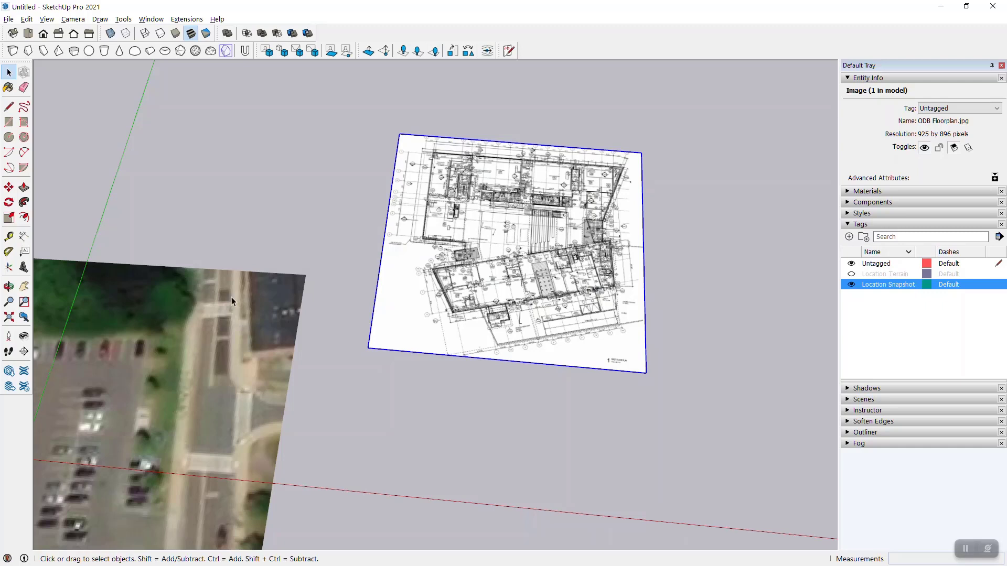
{"action": "right_click", "coordinate": [481, 230]}
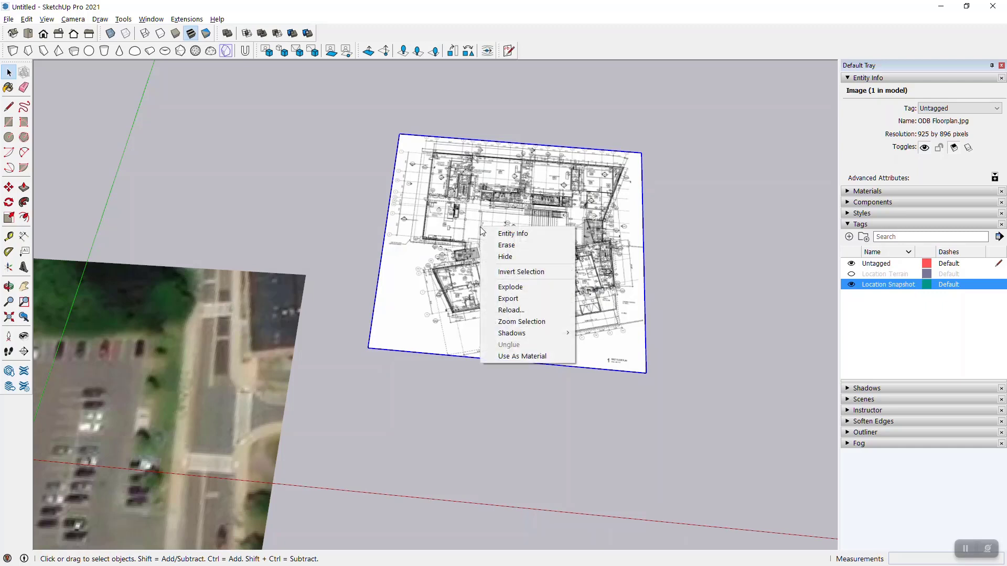
{"action": "left_click", "coordinate": [530, 287]}
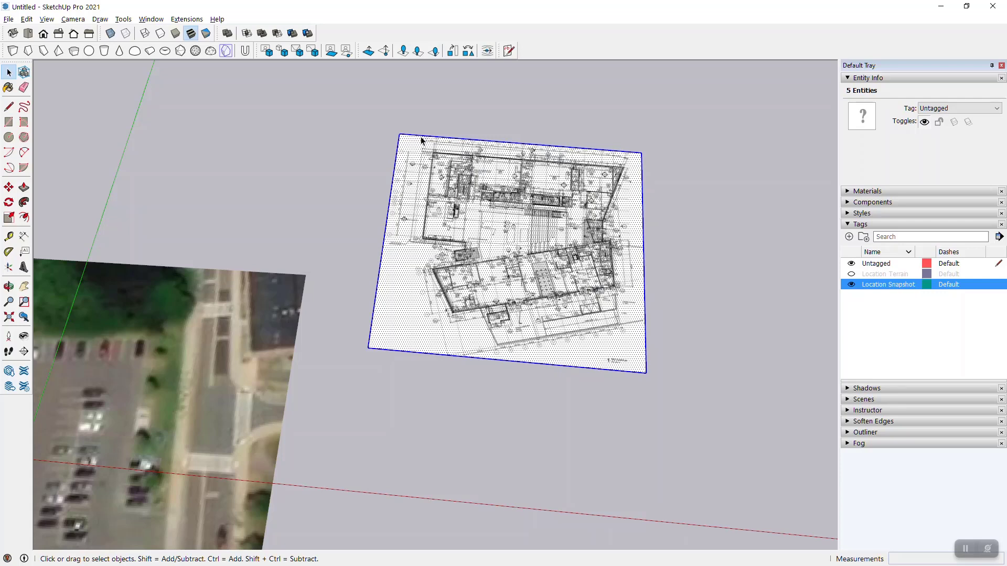
{"action": "right_click", "coordinate": [478, 218]}
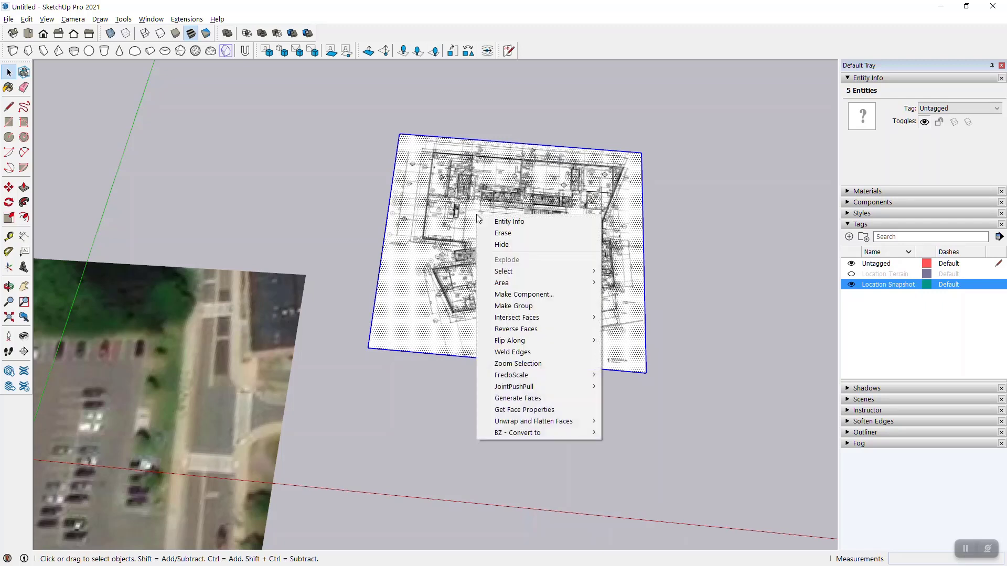
{"action": "left_click", "coordinate": [539, 306]}
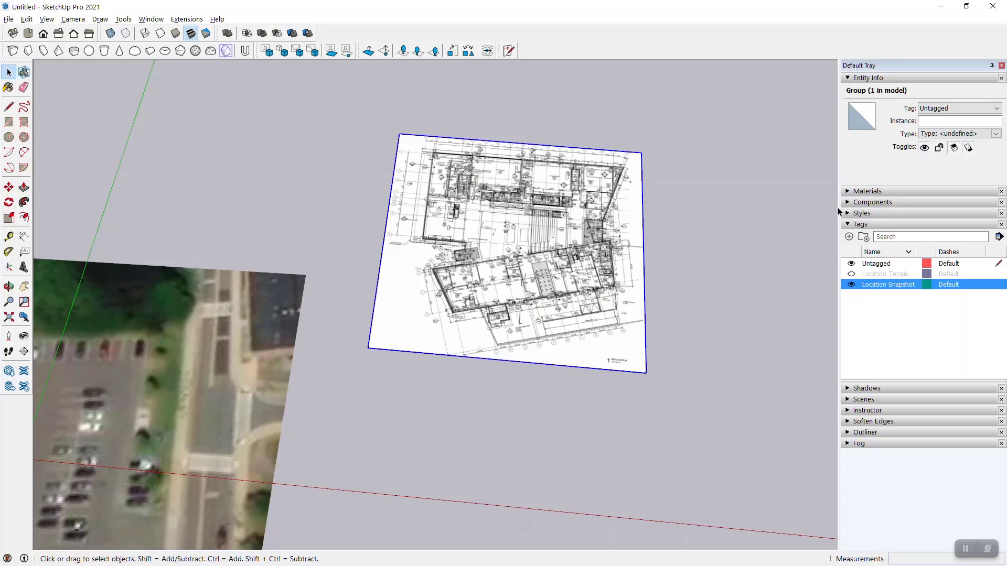
Collapse the tag list and open the floor plan group for editing
{"action": "left_click", "coordinate": [847, 226]}
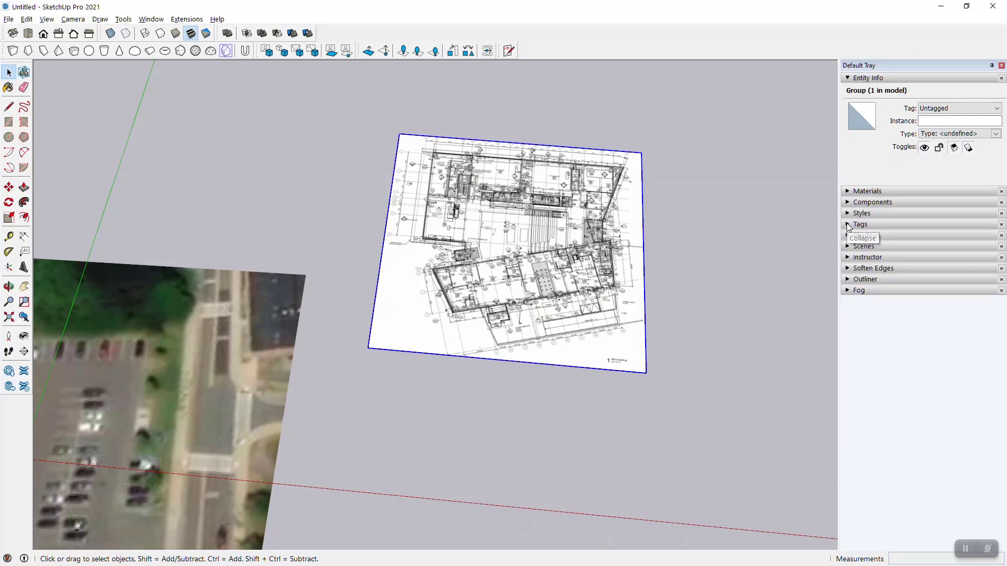
{"action": "left_click", "coordinate": [590, 124]}
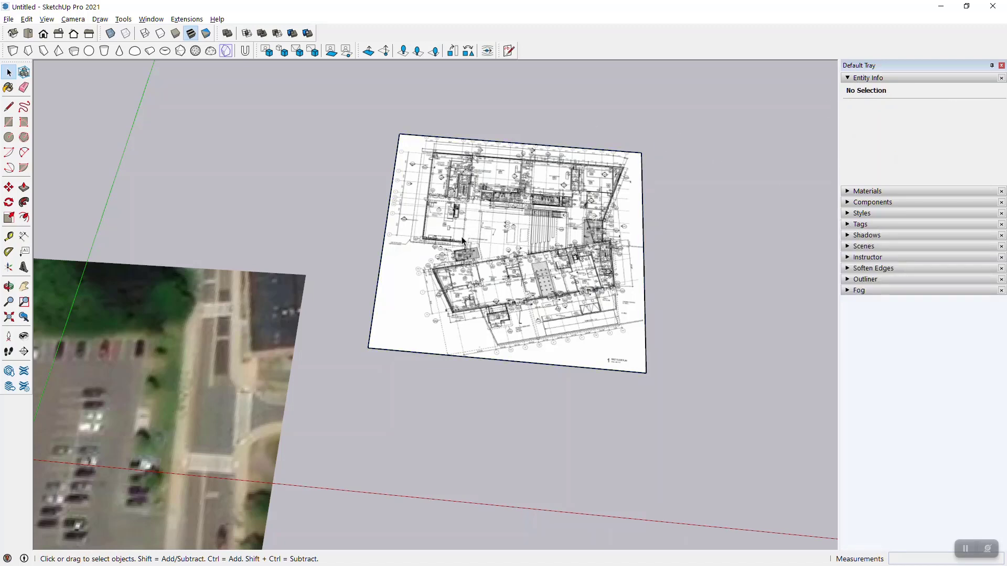
{"action": "left_click", "coordinate": [472, 230]}
{"action": "scroll", "coordinate": [462, 205], "scroll_direction": "up", "scroll_amount": 3}
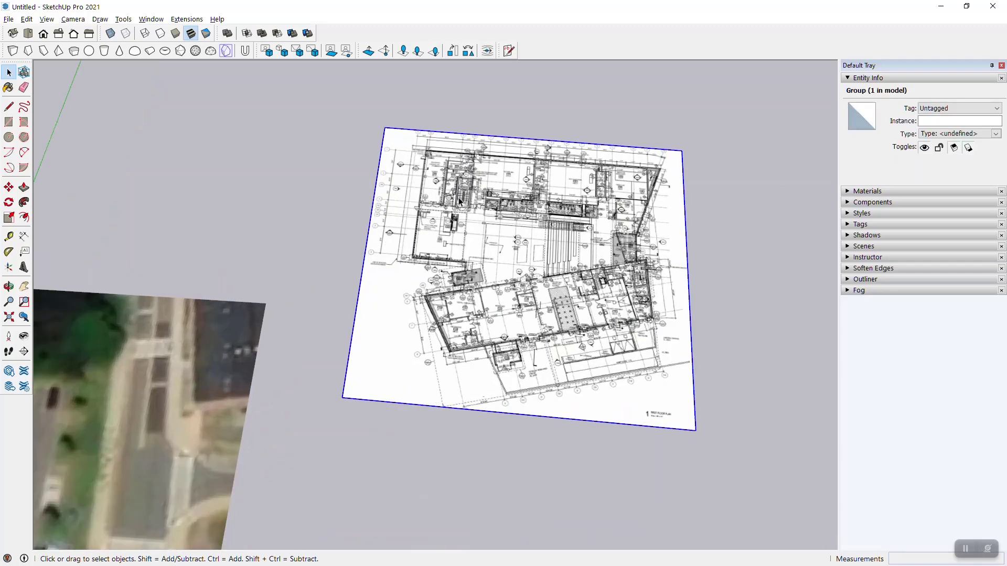
{"action": "double_click", "coordinate": [494, 210]}
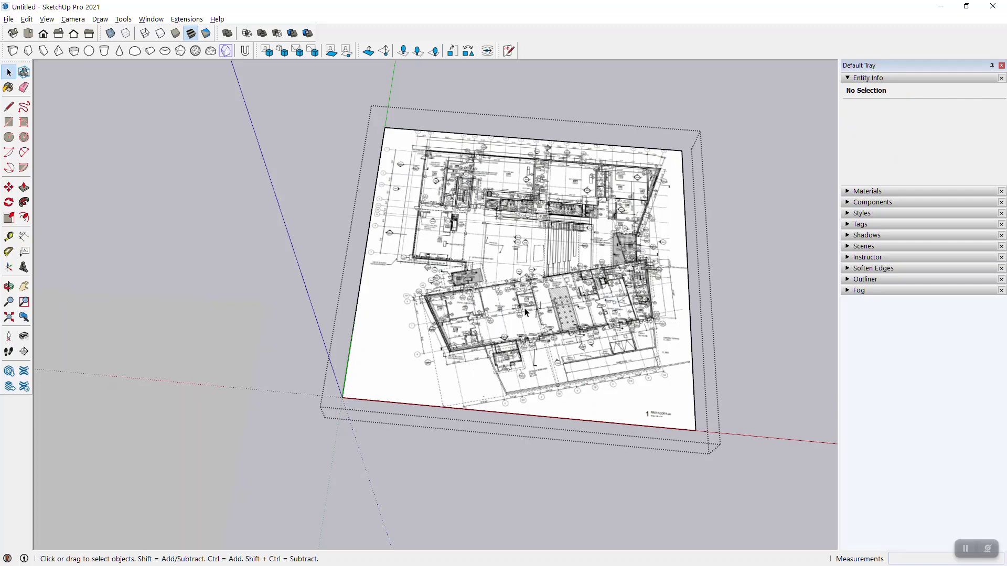
Examine the grid dimensions along the floor plan's upper edge for a known length between grid lines A.5 and B
{"action": "scroll", "coordinate": [441, 135], "scroll_direction": "up", "scroll_amount": 10}
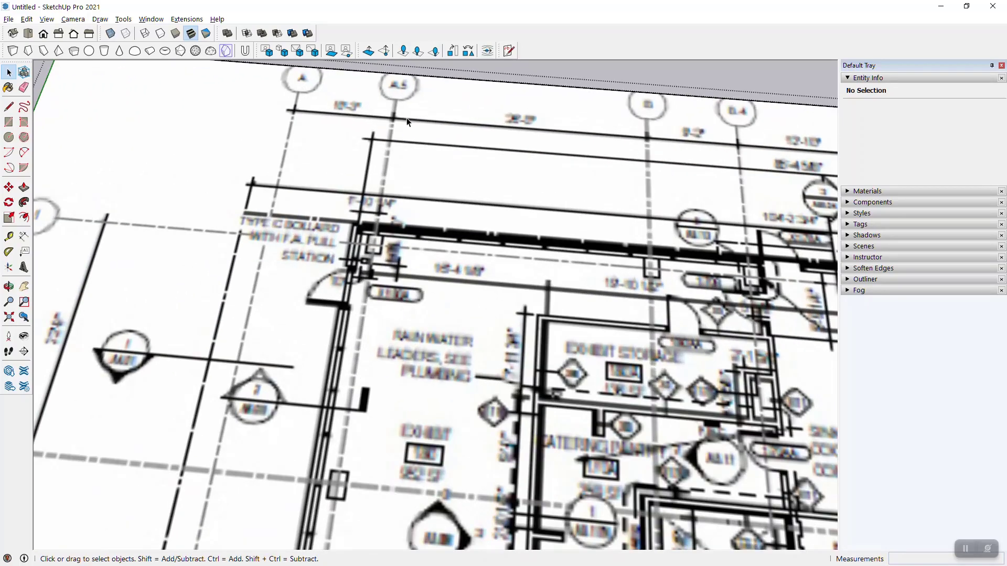
{"action": "scroll", "coordinate": [408, 122], "scroll_direction": "down", "scroll_amount": 3}
{"action": "scroll", "coordinate": [461, 136], "scroll_direction": "up", "scroll_amount": 4}
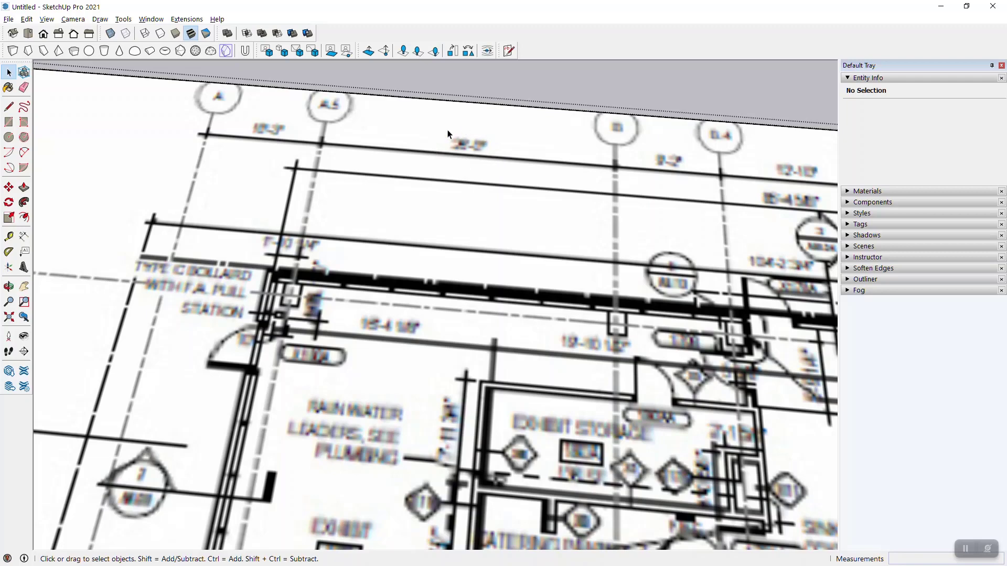
{"action": "scroll", "coordinate": [402, 198], "scroll_direction": "down", "scroll_amount": 4}
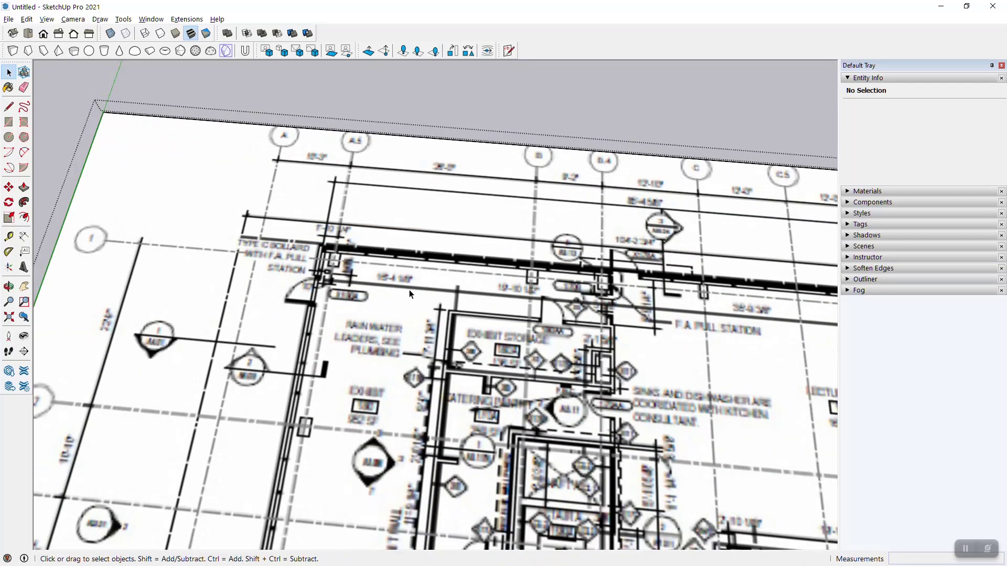
{"action": "scroll", "coordinate": [436, 158], "scroll_direction": "up", "scroll_amount": 4}
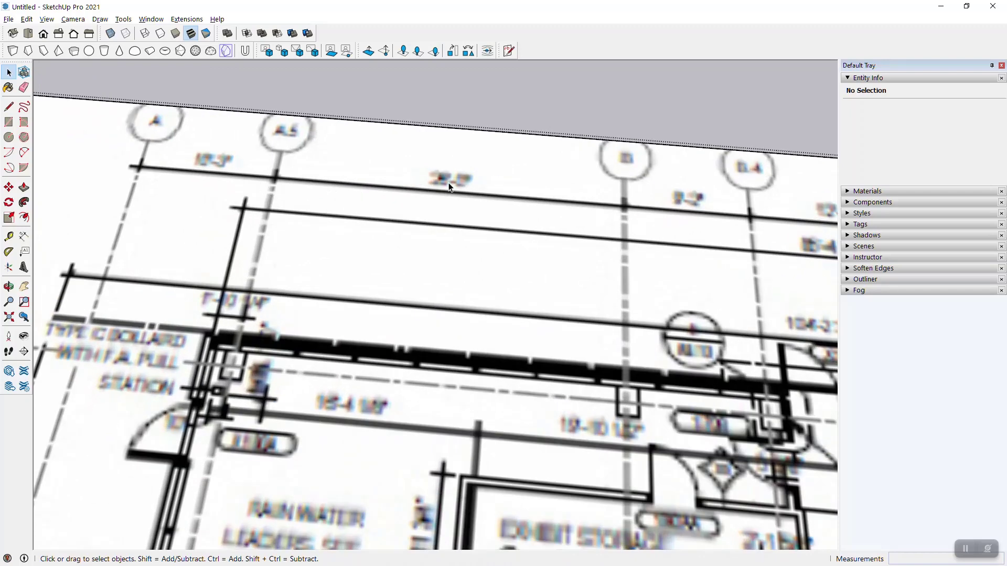
{"action": "scroll", "coordinate": [330, 167], "scroll_direction": "down", "scroll_amount": 6}
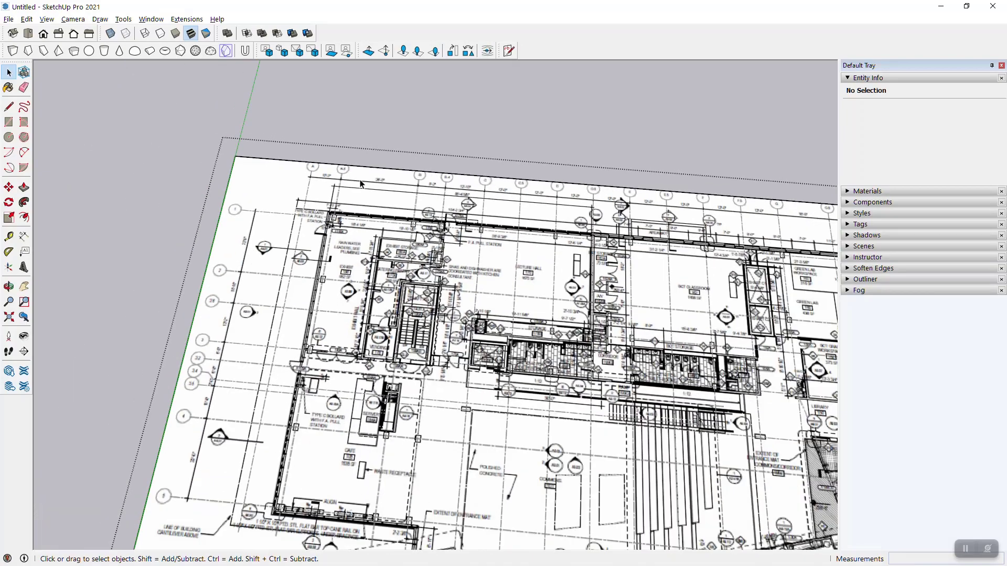
Measure between grid lines A.5 and B with Tape Measure and resize the floor plan group so that distance equals 26'
{"action": "scroll", "coordinate": [399, 178], "scroll_direction": "up", "scroll_amount": 6}
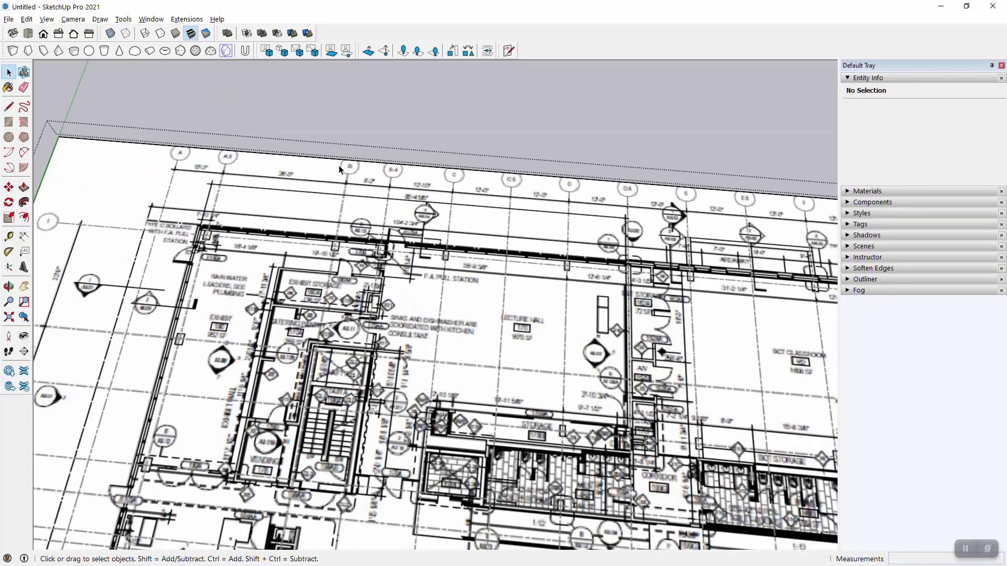
{"action": "scroll", "coordinate": [123, 147], "scroll_direction": "up", "scroll_amount": 1}
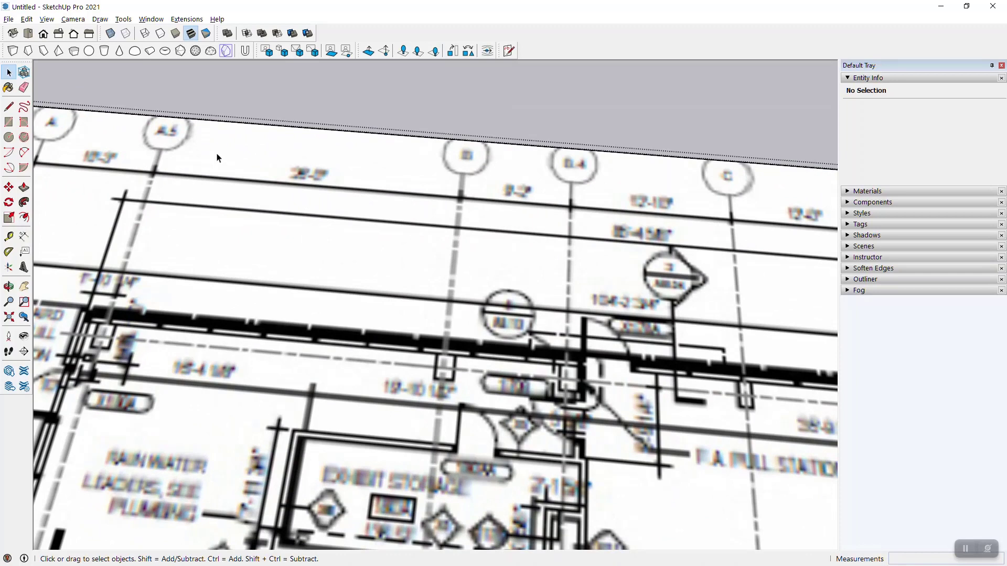
{"action": "key", "text": "t"}
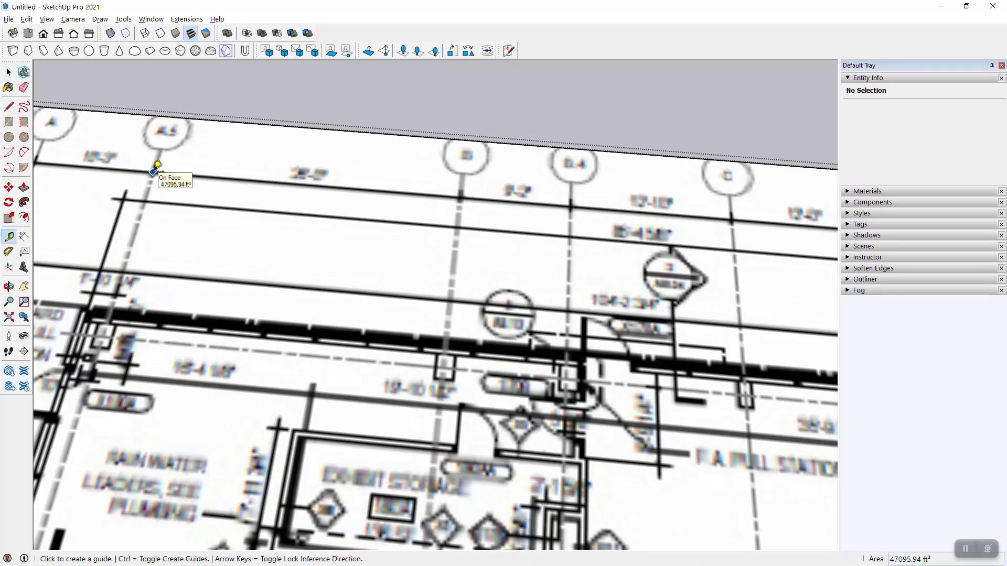
{"action": "left_click", "coordinate": [153, 172]}
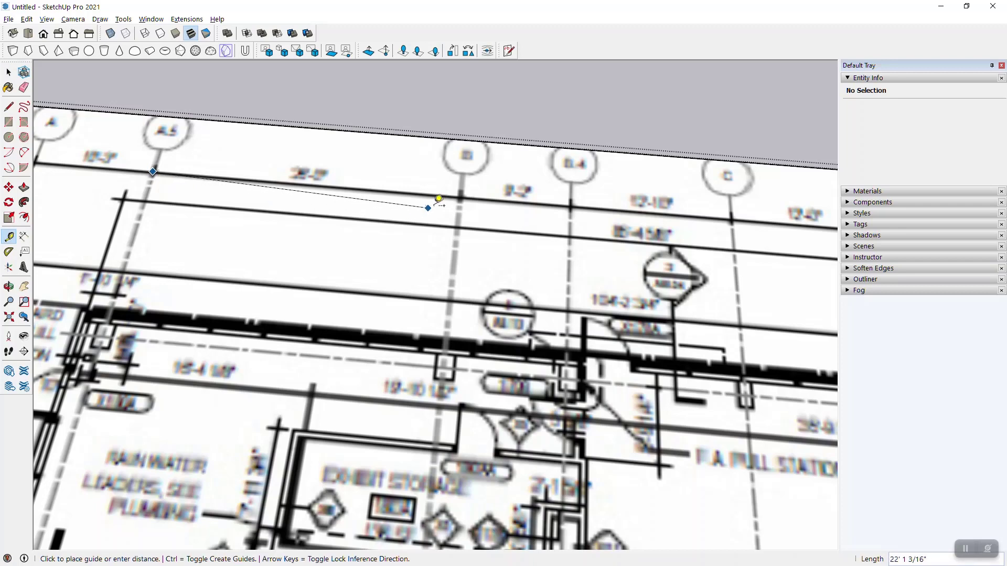
{"action": "left_click", "coordinate": [462, 195]}
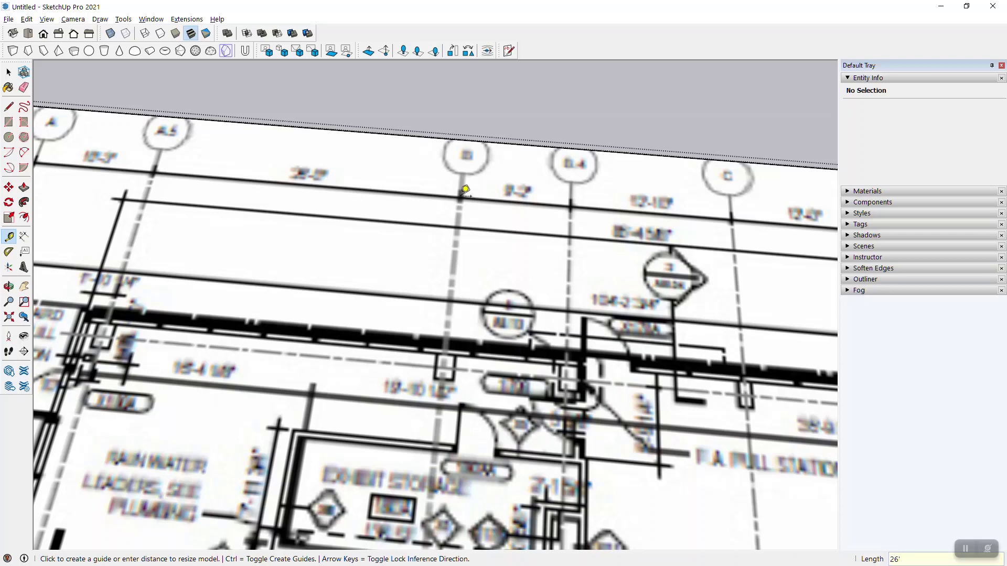
{"action": "key", "text": "Return"}
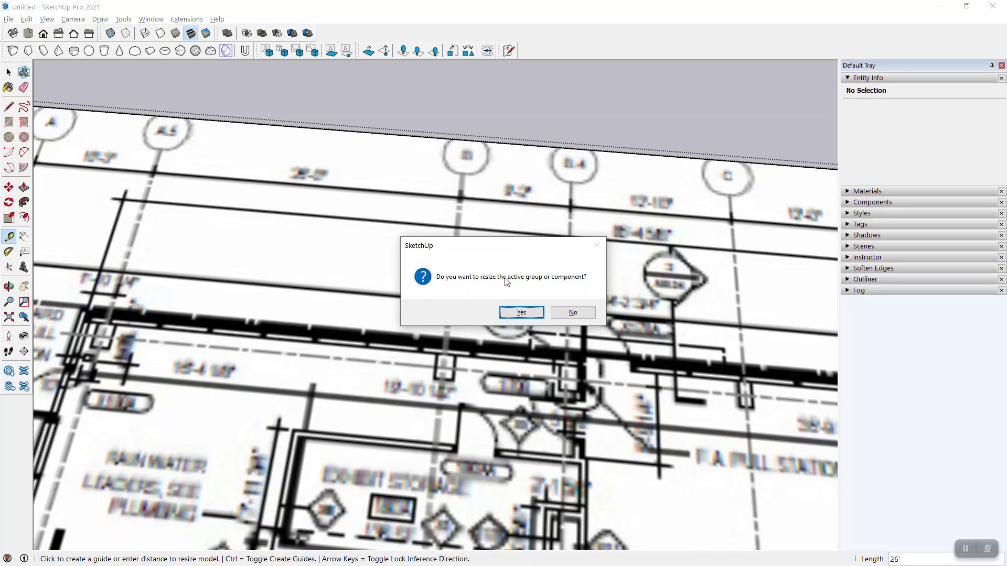
{"action": "left_click", "coordinate": [521, 313]}
Try to check the rescaled floor plan with a new measurement starting at grid line A.5
{"action": "scroll", "coordinate": [457, 334], "scroll_direction": "down", "scroll_amount": 3}
{"action": "scroll", "coordinate": [457, 334], "scroll_direction": "down", "scroll_amount": 4}
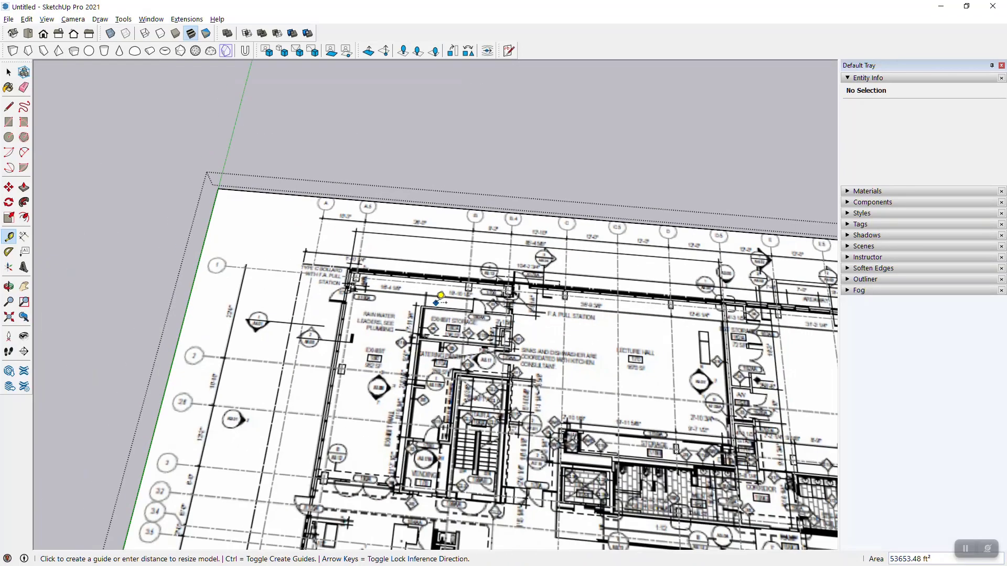
{"action": "scroll", "coordinate": [398, 194], "scroll_direction": "down", "scroll_amount": 3}
{"action": "scroll", "coordinate": [422, 234], "scroll_direction": "up", "scroll_amount": 8}
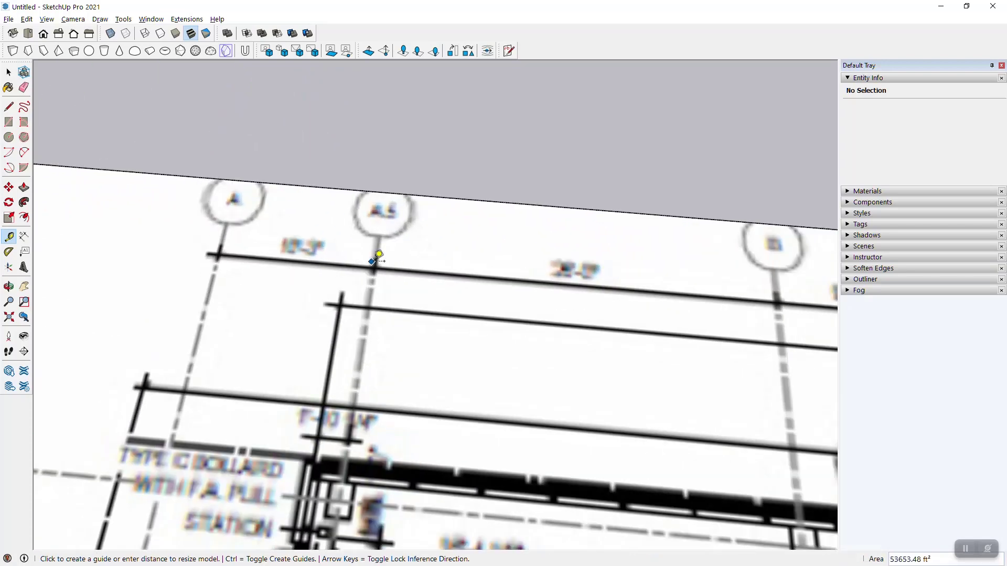
{"action": "left_click", "coordinate": [373, 266]}
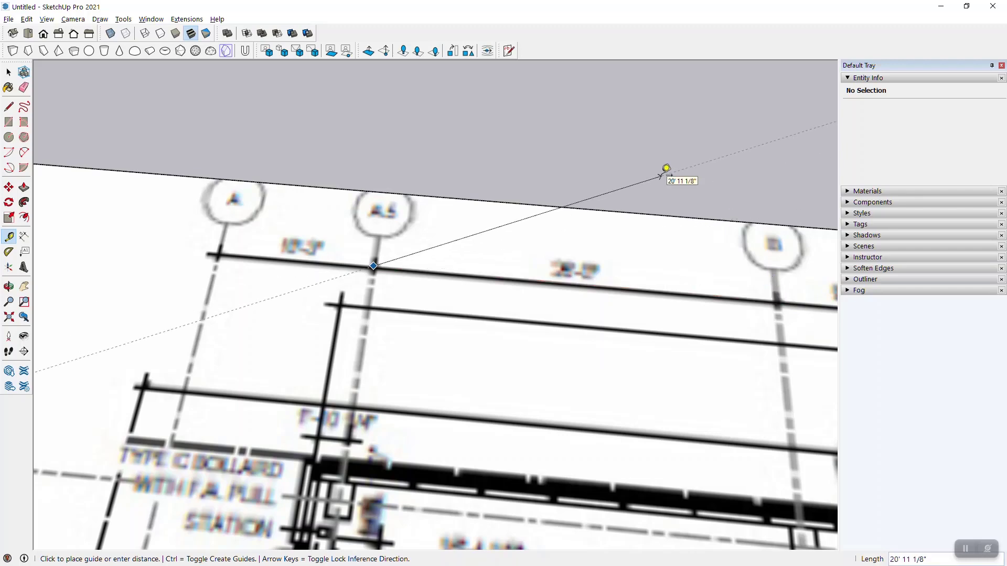
{"action": "key", "text": "Escape"}
Leave the floor plan group, select it as a whole and compare its size with the aerial snapshot
{"action": "scroll", "coordinate": [472, 165], "scroll_direction": "down", "scroll_amount": 10}
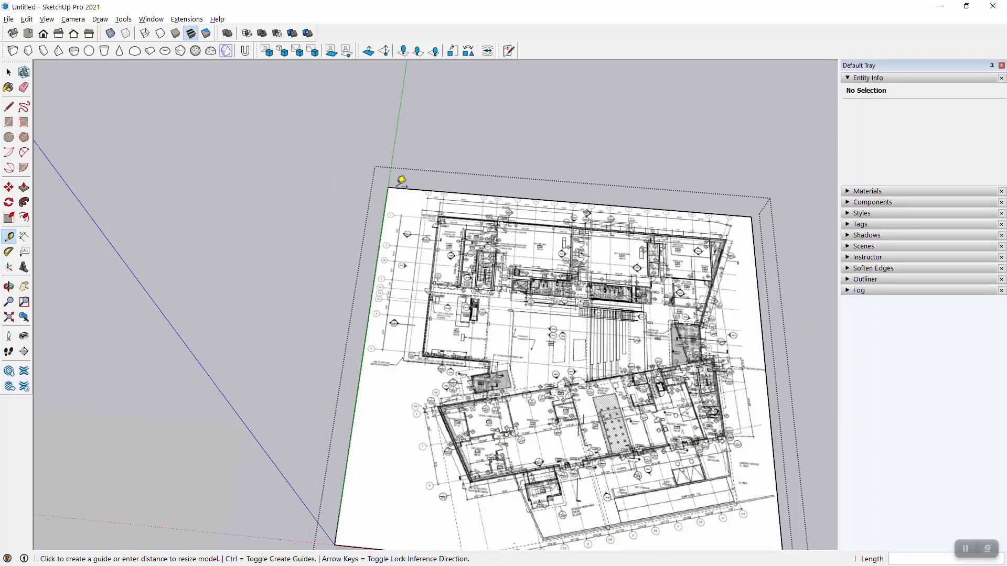
{"action": "key", "text": "space"}
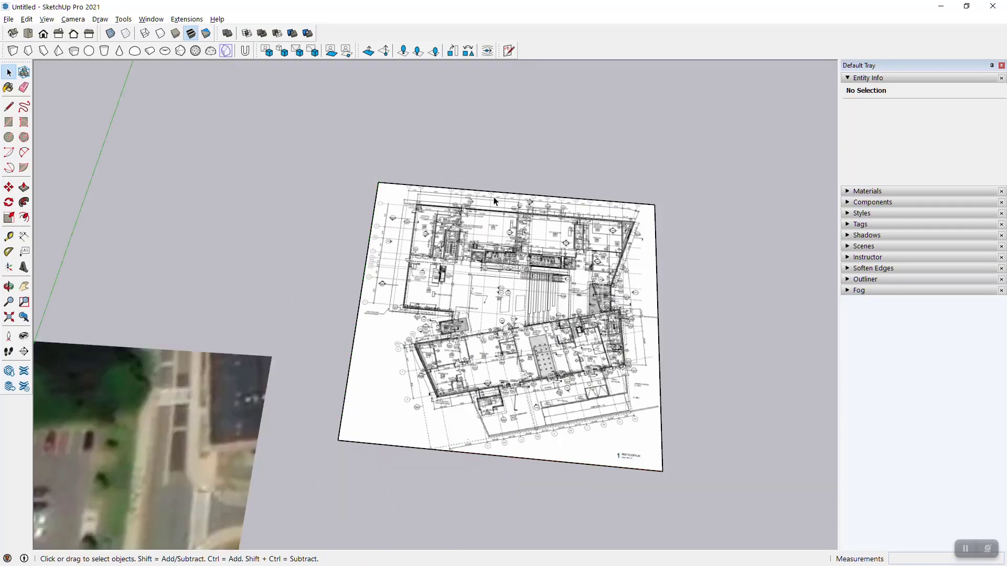
{"action": "scroll", "coordinate": [483, 257], "scroll_direction": "down", "scroll_amount": 2}
{"action": "left_click", "coordinate": [483, 257]}
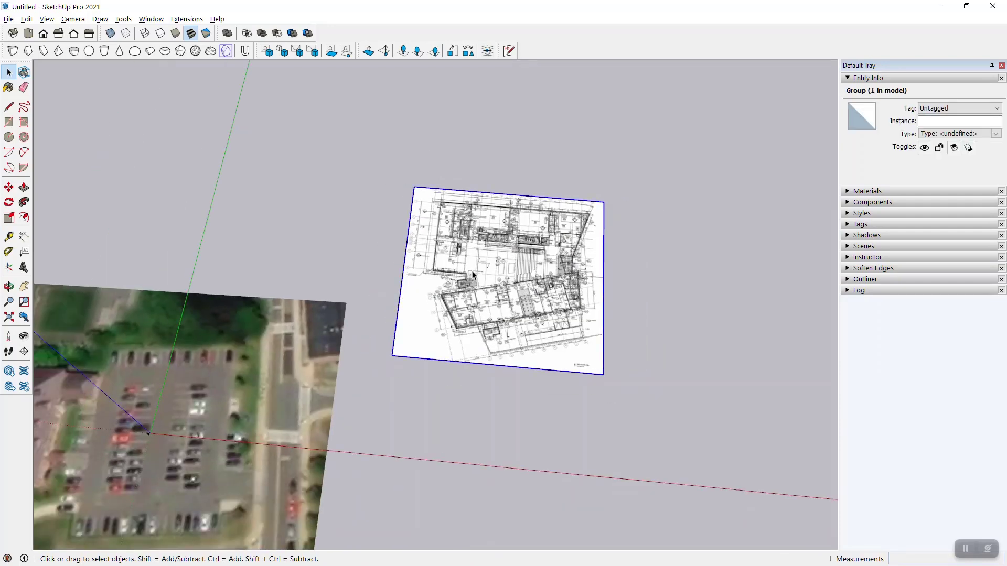
{"action": "middle_click_drag", "start_coordinate": [404, 292], "coordinate": [475, 256]}
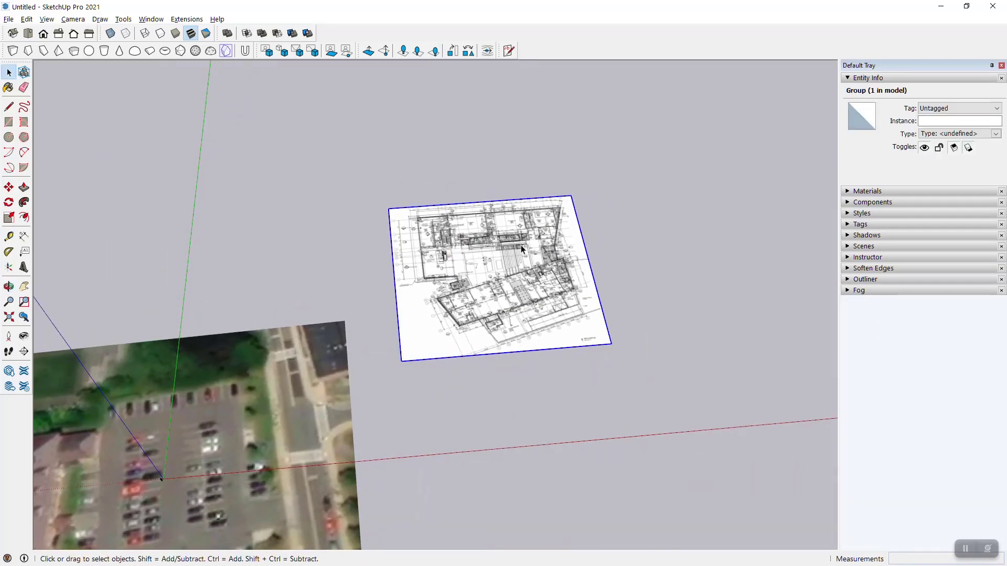
{"action": "scroll", "coordinate": [492, 272], "scroll_direction": "down", "scroll_amount": 1}
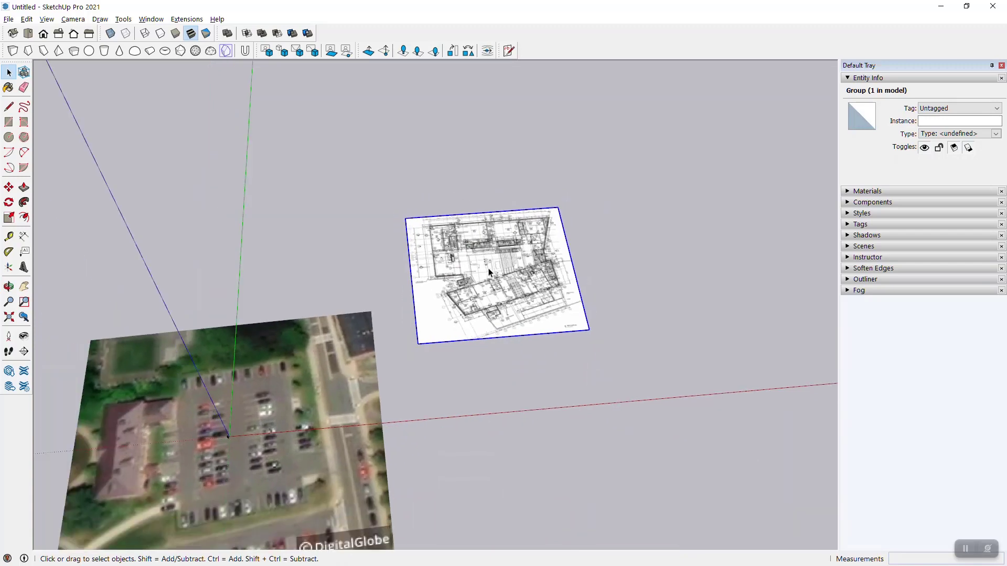
{"action": "scroll", "coordinate": [505, 278], "scroll_direction": "up", "scroll_amount": 3}
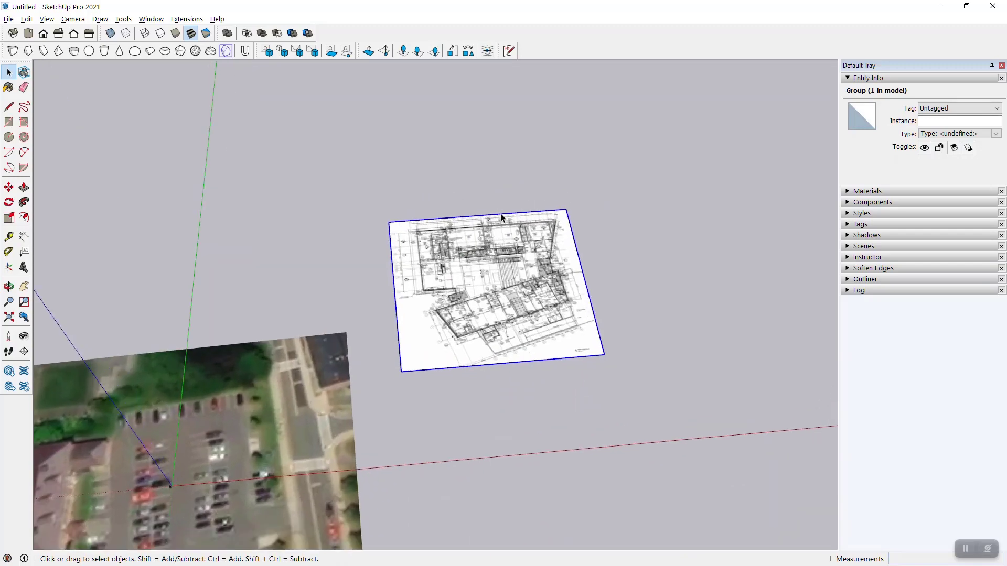
Draw a line about 183' long along the building's upper exterior wall, from the corner near grid A.5 to the corner near H.2
{"action": "middle_click_drag", "start_coordinate": [505, 243], "coordinate": [458, 272]}
{"action": "scroll", "coordinate": [419, 218], "scroll_direction": "up", "scroll_amount": 3}
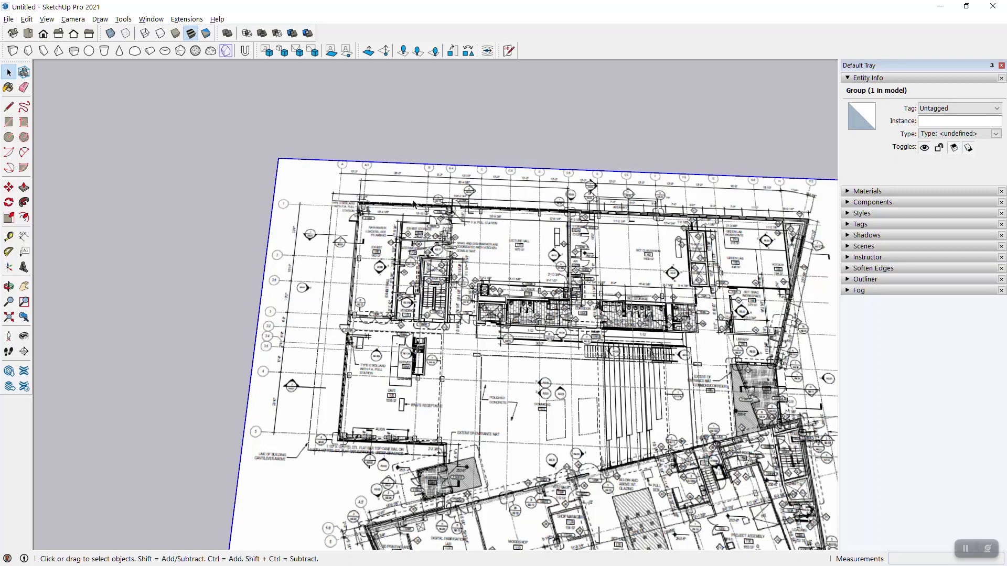
{"action": "scroll", "coordinate": [413, 203], "scroll_direction": "down", "scroll_amount": 3}
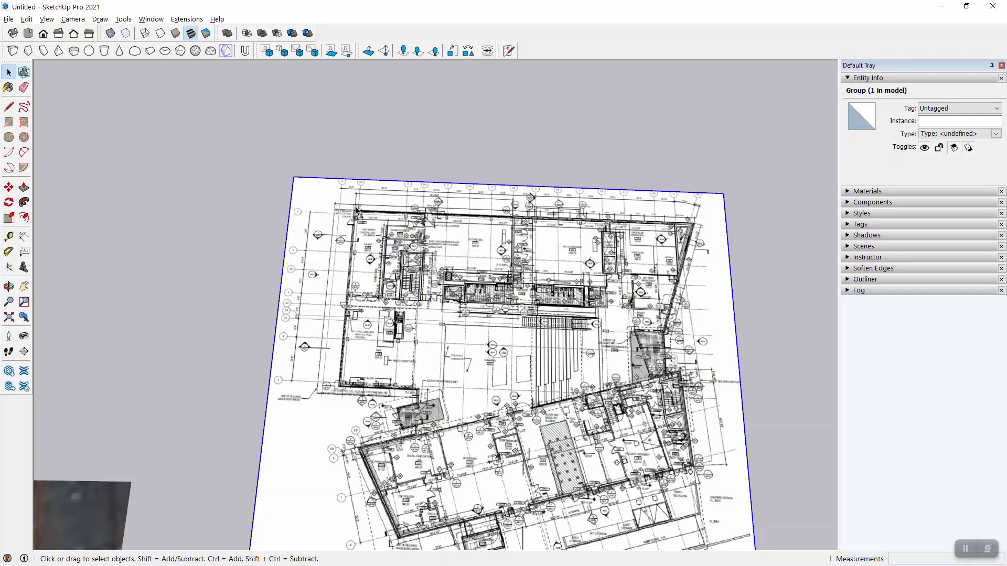
{"action": "scroll", "coordinate": [359, 212], "scroll_direction": "up", "scroll_amount": 5}
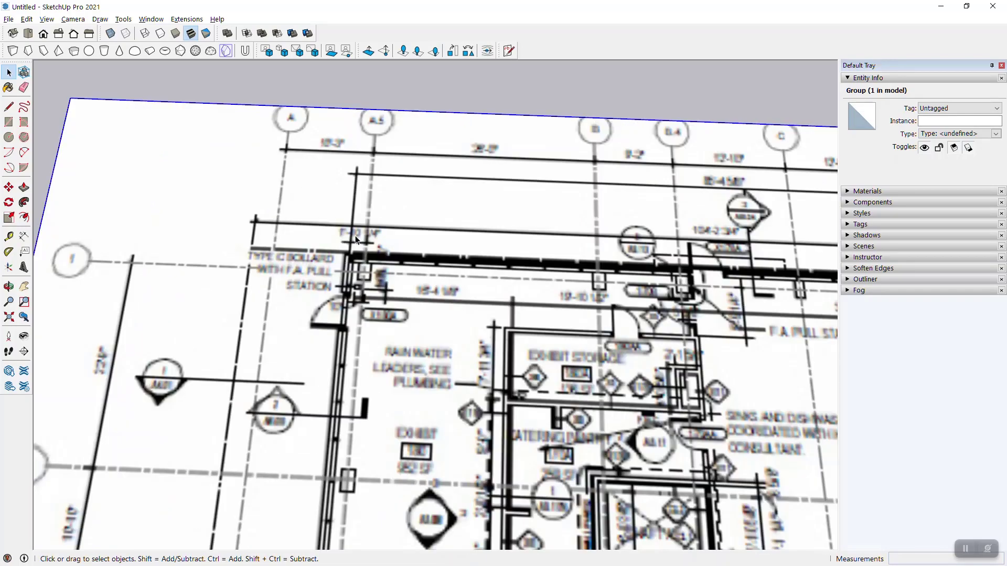
{"action": "key", "text": "l"}
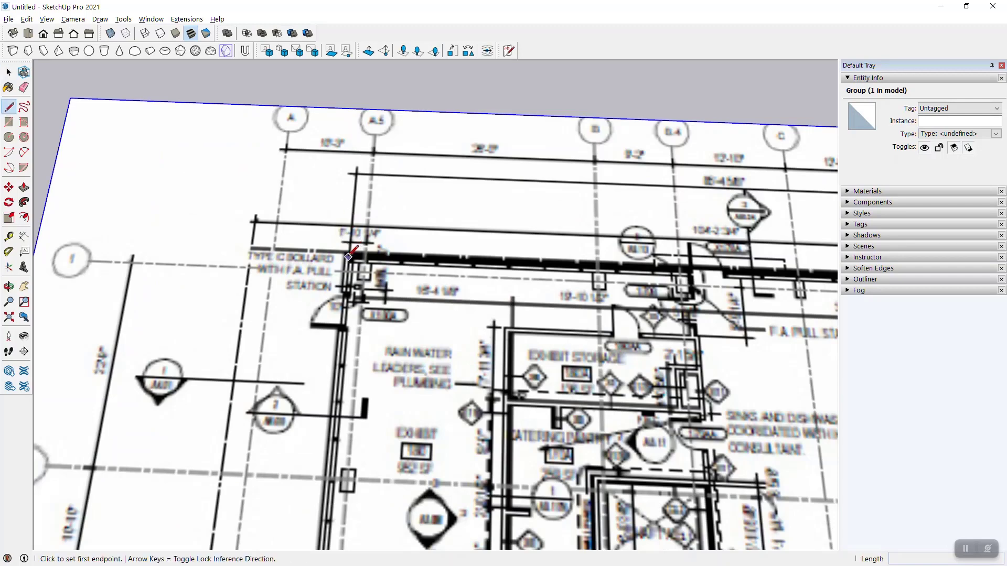
{"action": "left_click", "coordinate": [348, 253]}
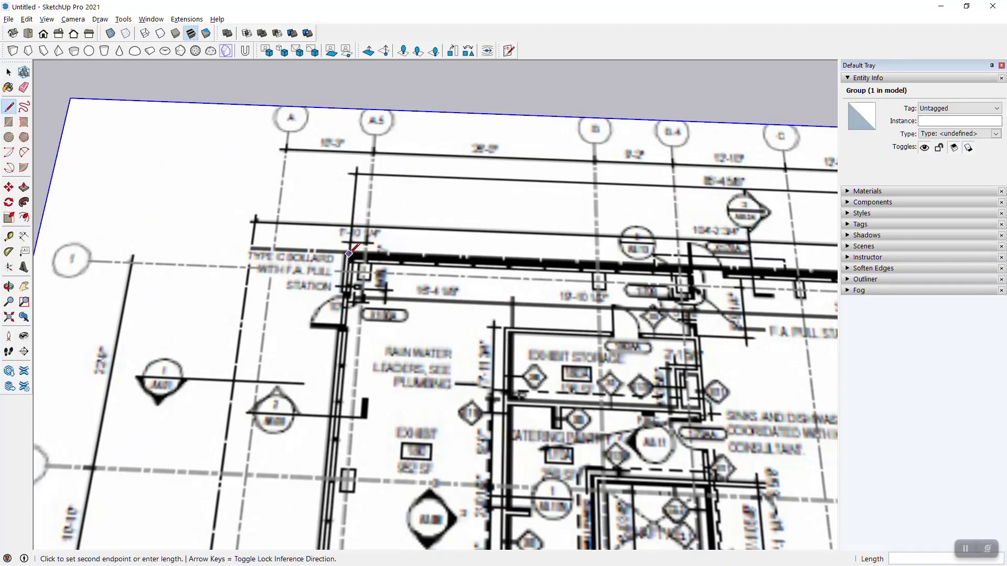
{"action": "scroll", "coordinate": [222, 220], "scroll_direction": "down", "scroll_amount": 4}
{"action": "scroll", "coordinate": [195, 224], "scroll_direction": "down", "scroll_amount": 2}
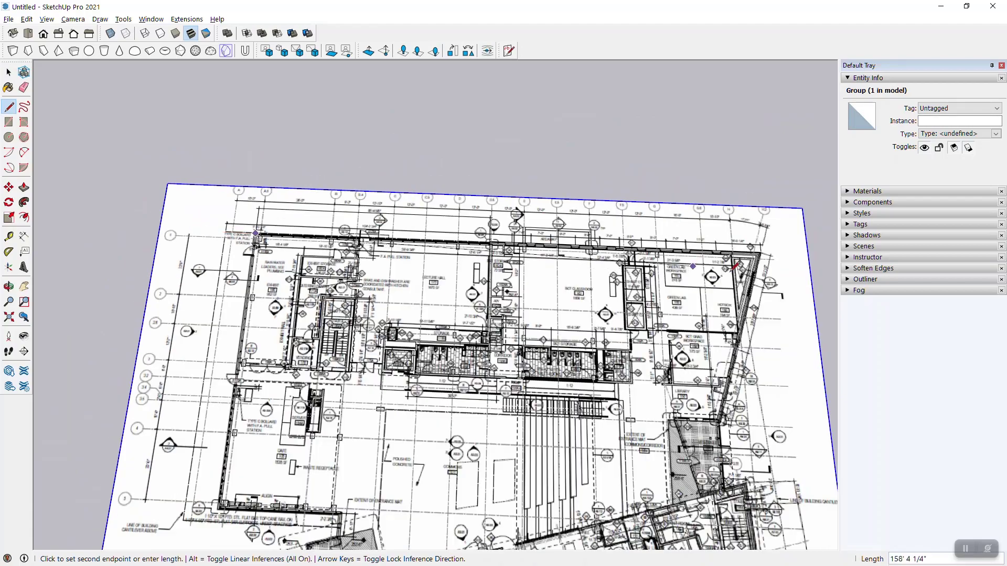
{"action": "scroll", "coordinate": [755, 241], "scroll_direction": "up", "scroll_amount": 4}
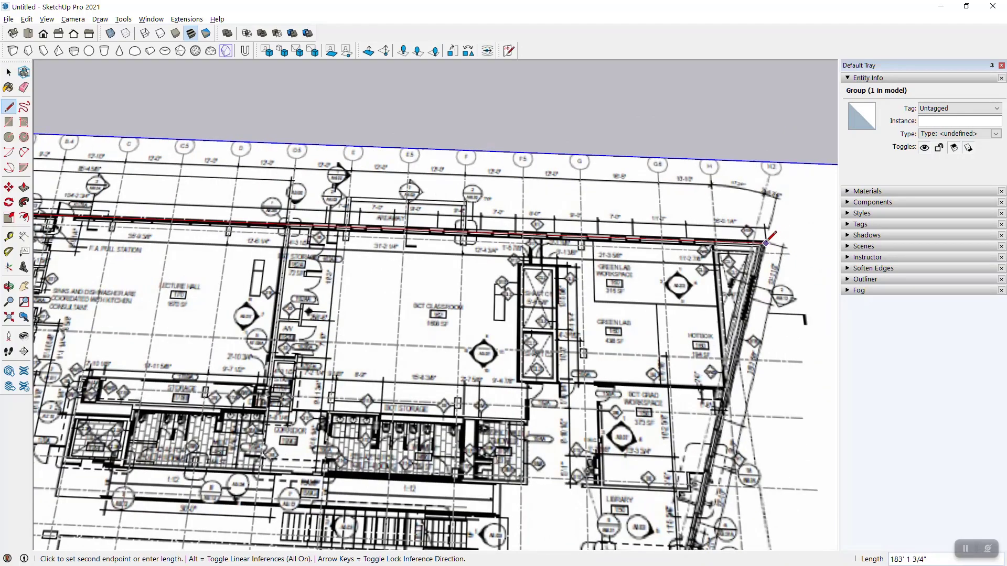
{"action": "left_click", "coordinate": [766, 243]}
Continue the outline about 65' down the slanted wall to the library corner, past the entrance vestibule and on to the loading area's outer corner
{"action": "scroll", "coordinate": [682, 252], "scroll_direction": "down", "scroll_amount": 3}
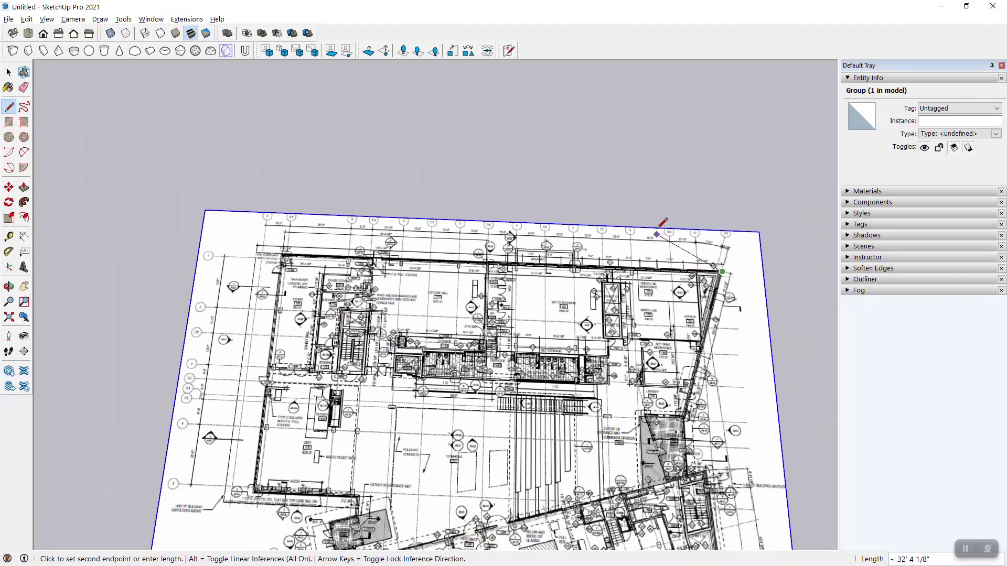
{"action": "scroll", "coordinate": [703, 335], "scroll_direction": "up", "scroll_amount": 3}
{"action": "left_click", "coordinate": [670, 362]}
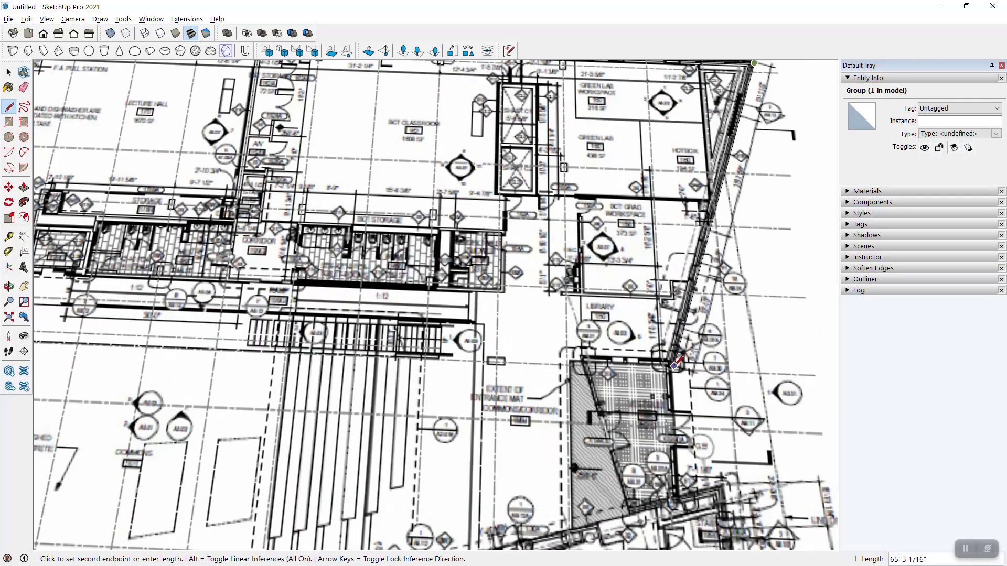
{"action": "left_click", "coordinate": [680, 495]}
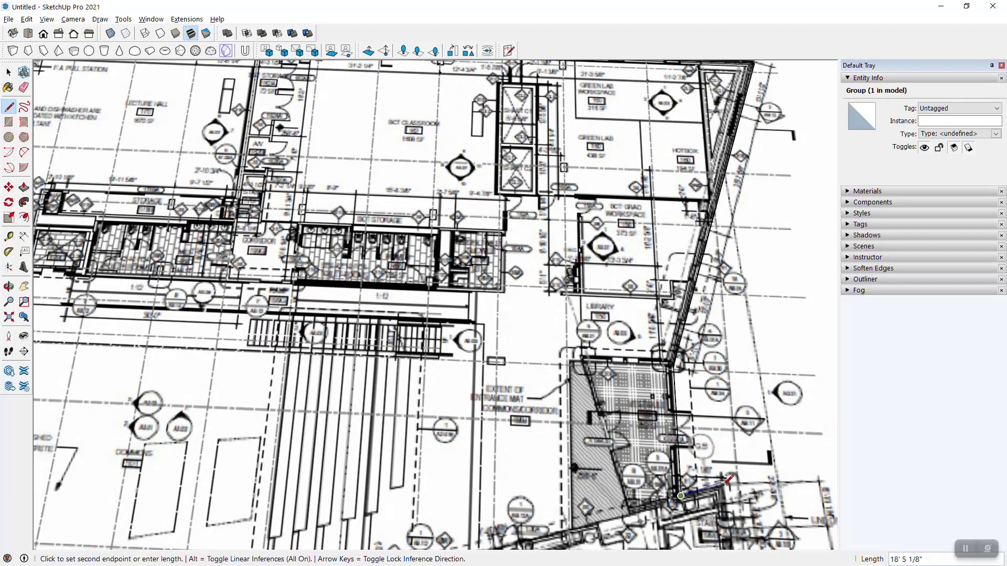
{"action": "scroll", "coordinate": [729, 478], "scroll_direction": "down", "scroll_amount": 3}
{"action": "scroll", "coordinate": [680, 395], "scroll_direction": "up", "scroll_amount": 3}
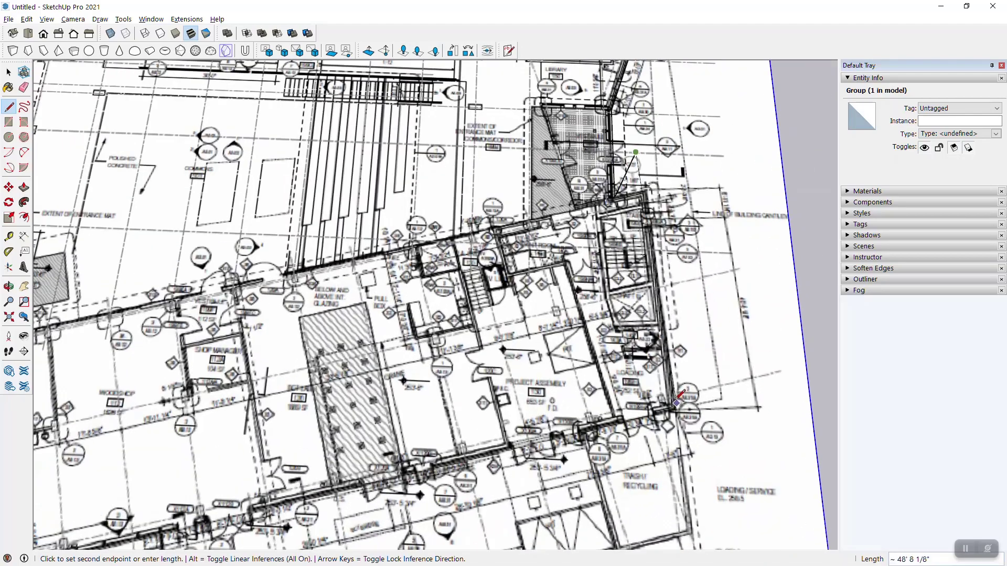
{"action": "left_click", "coordinate": [677, 403]}
Trace the lower wing's long outer wall and slanted end wall, then carry the outline up to the cafe's lower corner
{"action": "scroll", "coordinate": [740, 335], "scroll_direction": "down", "scroll_amount": 1}
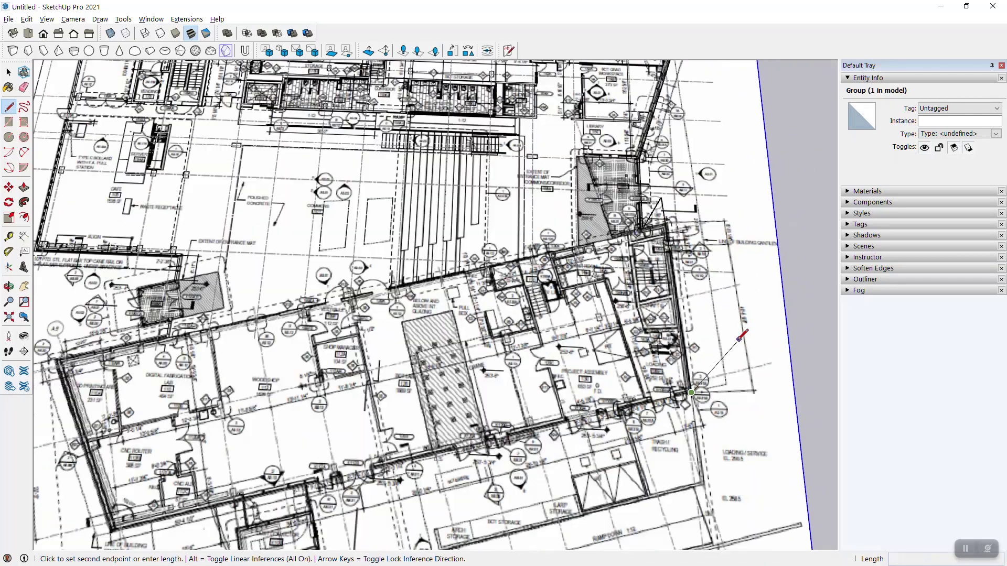
{"action": "scroll", "coordinate": [740, 335], "scroll_direction": "down", "scroll_amount": 3}
{"action": "scroll", "coordinate": [370, 399], "scroll_direction": "up", "scroll_amount": 3}
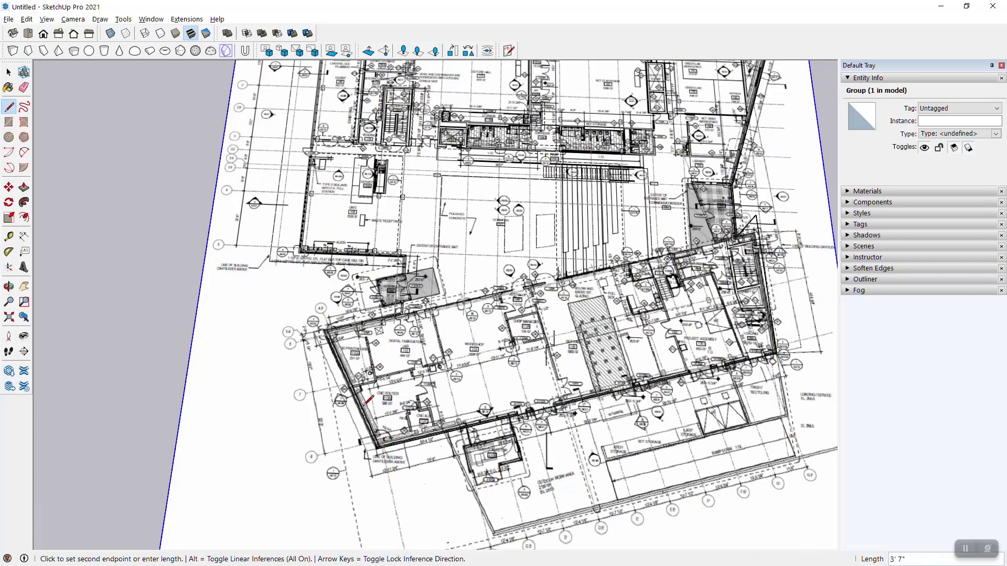
{"action": "left_click", "coordinate": [375, 449]}
{"action": "left_click", "coordinate": [323, 332]}
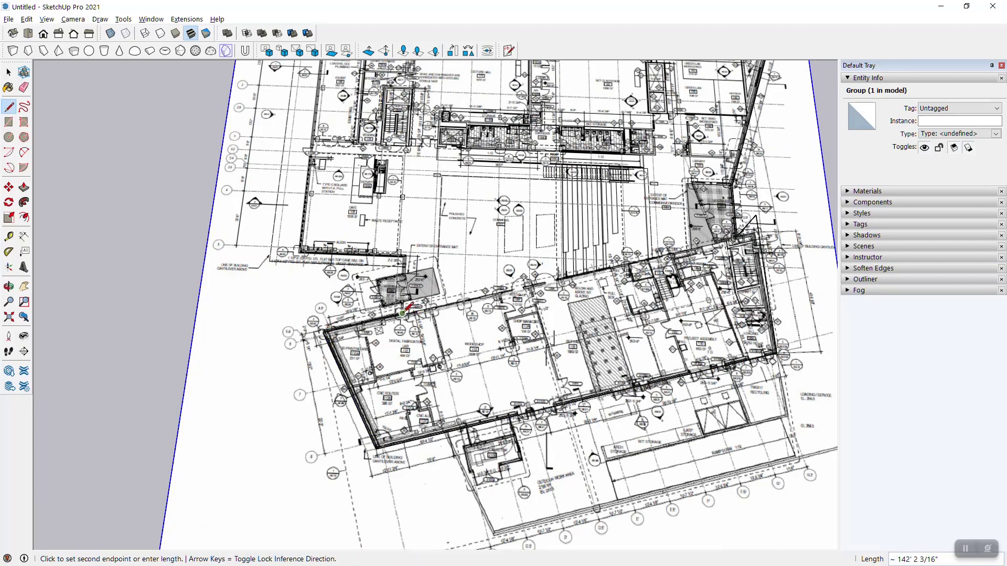
{"action": "left_click", "coordinate": [406, 256]}
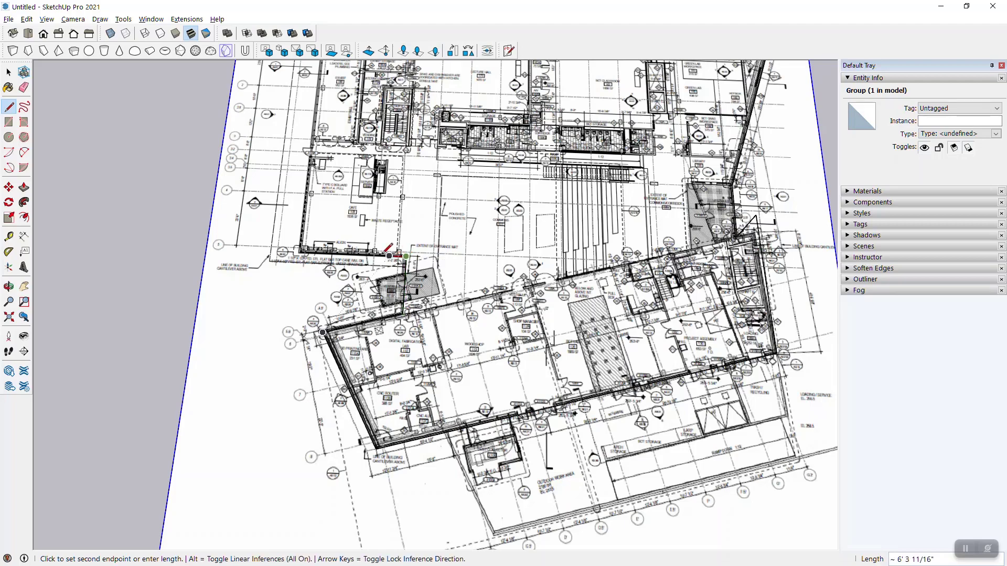
Close the outline along the cafe's lower wall and about 97' up the outer side wall to the starting corner
{"action": "scroll", "coordinate": [316, 270], "scroll_direction": "down", "scroll_amount": 5}
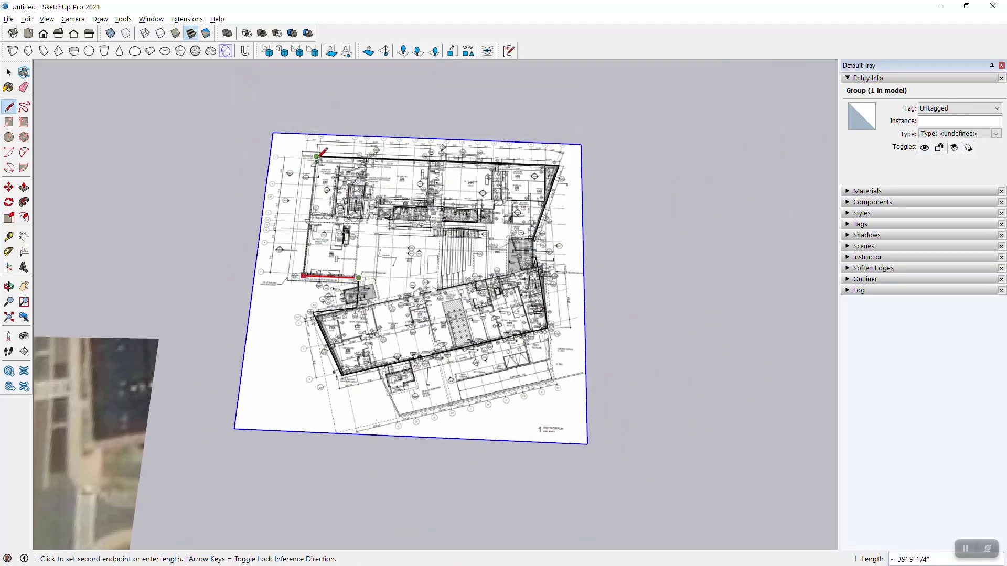
{"action": "left_click", "coordinate": [316, 156]}
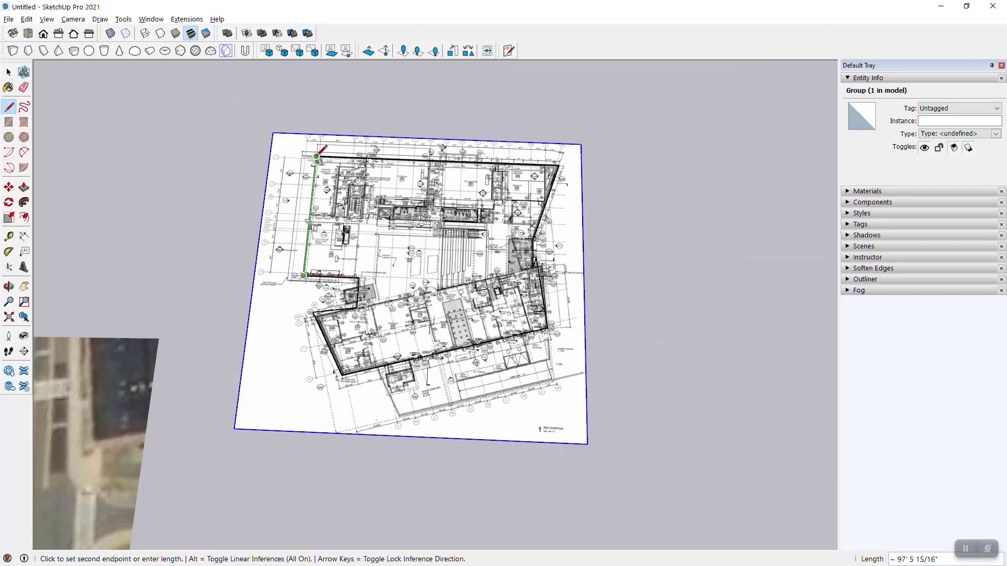
{"action": "left_click", "coordinate": [317, 156]}
End the line and examine from a low angle whether the traced outline lies flat on the floor plan
{"action": "middle_click_drag", "start_coordinate": [317, 158], "coordinate": [603, 209]}
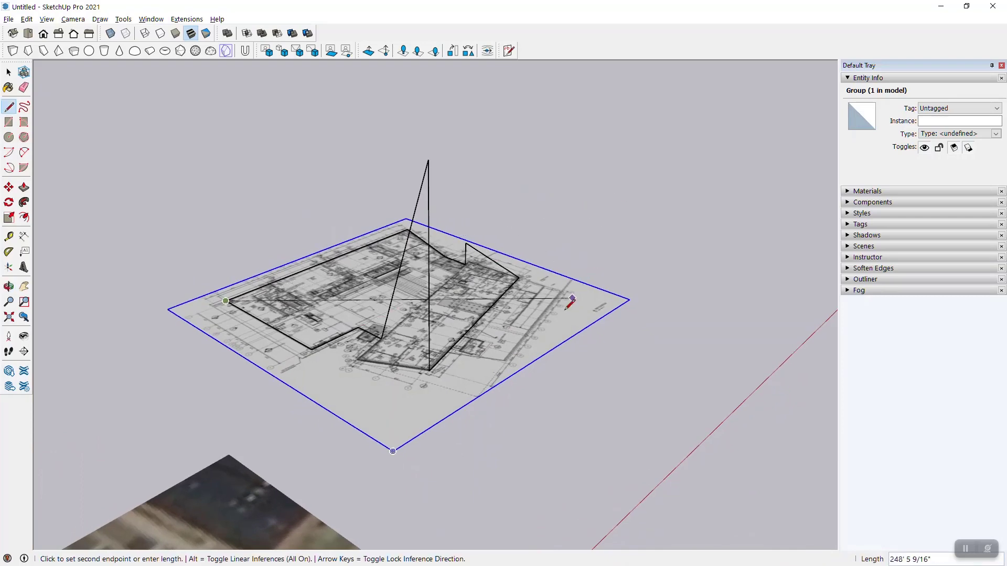
{"action": "middle_click_drag", "start_coordinate": [488, 309], "coordinate": [446, 314]}
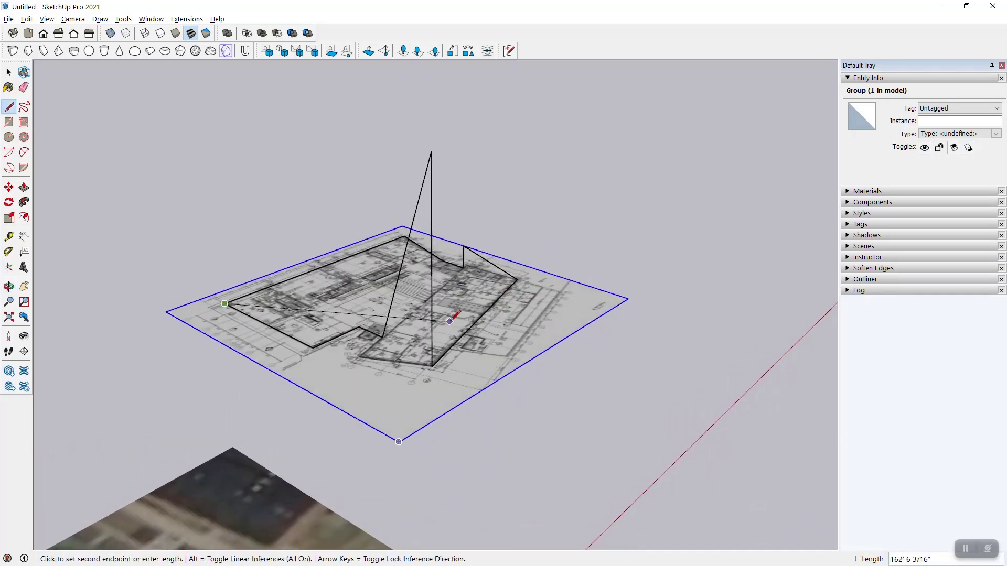
{"action": "key", "text": "space"}
{"action": "scroll", "coordinate": [373, 357], "scroll_direction": "up", "scroll_amount": 3}
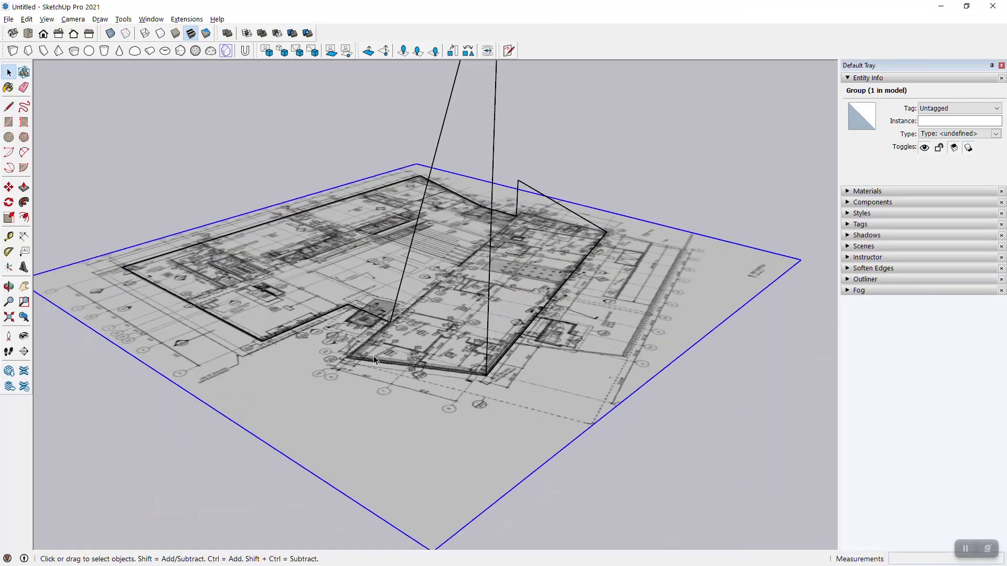
Retrace the lower wing from the cafe's inner corner to the wing's outer corner and along the end wall, about 48' long
{"action": "key", "text": "l"}
{"action": "scroll", "coordinate": [382, 338], "scroll_direction": "up", "scroll_amount": 5}
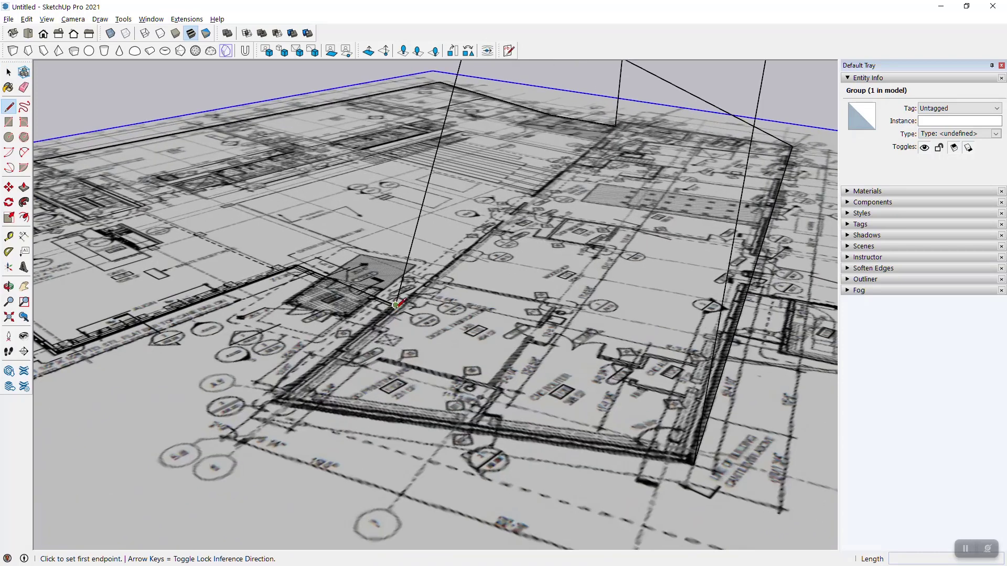
{"action": "left_click", "coordinate": [396, 305]}
{"action": "left_click", "coordinate": [270, 399]}
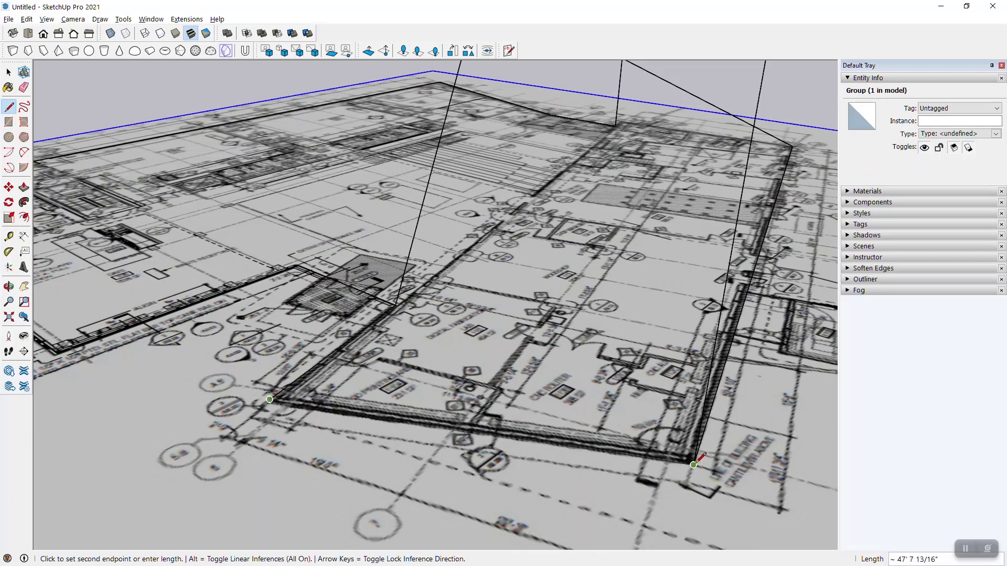
{"action": "left_click", "coordinate": [693, 465]}
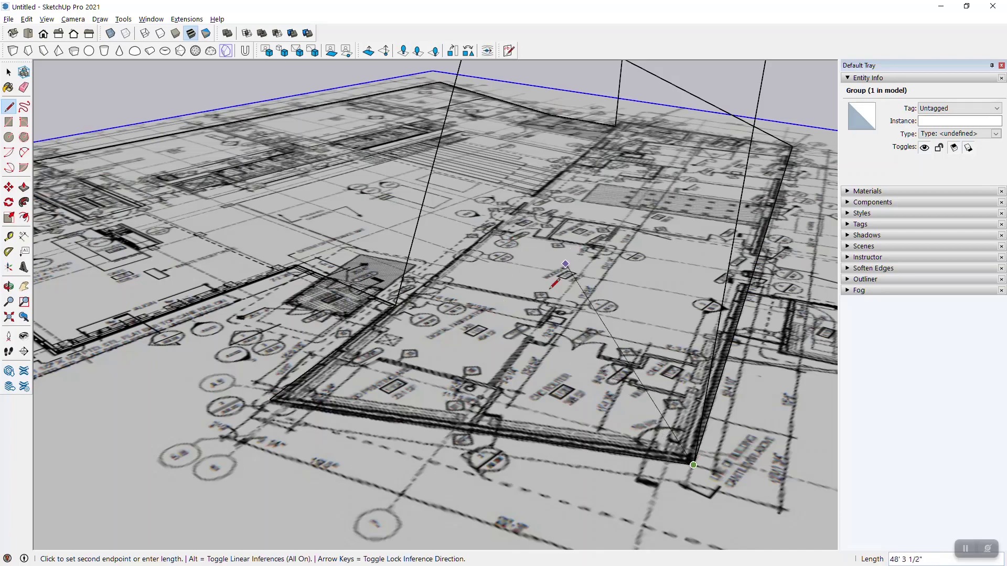
Draw the missing slanted wall line, about 46' long, from the loading area's inner corner to the wing's far outer corner
{"action": "scroll", "coordinate": [509, 256], "scroll_direction": "up", "scroll_amount": 3}
{"action": "key", "text": "space"}
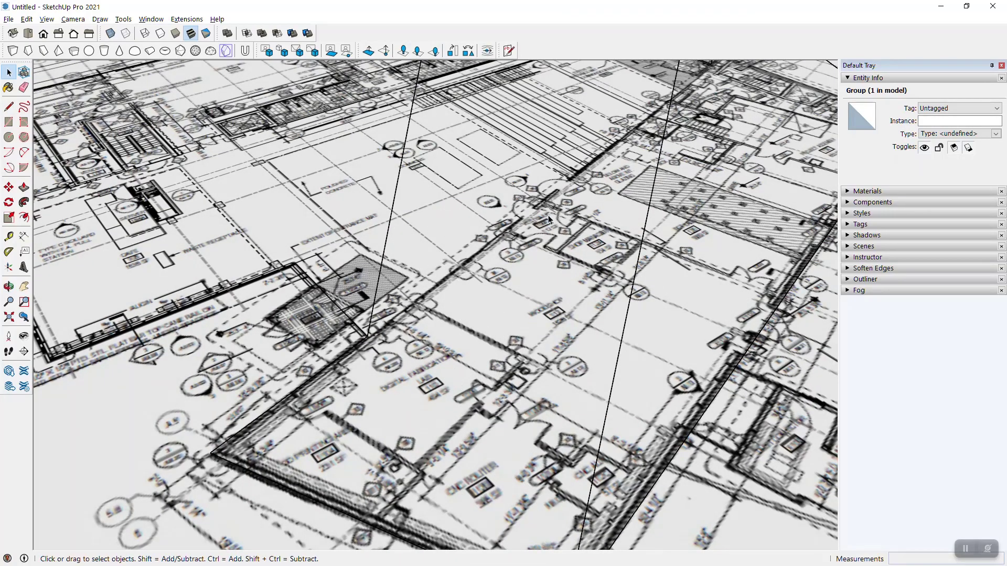
{"action": "key", "text": "l"}
{"action": "scroll", "coordinate": [550, 281], "scroll_direction": "down", "scroll_amount": 4}
{"action": "scroll", "coordinate": [689, 127], "scroll_direction": "up", "scroll_amount": 4}
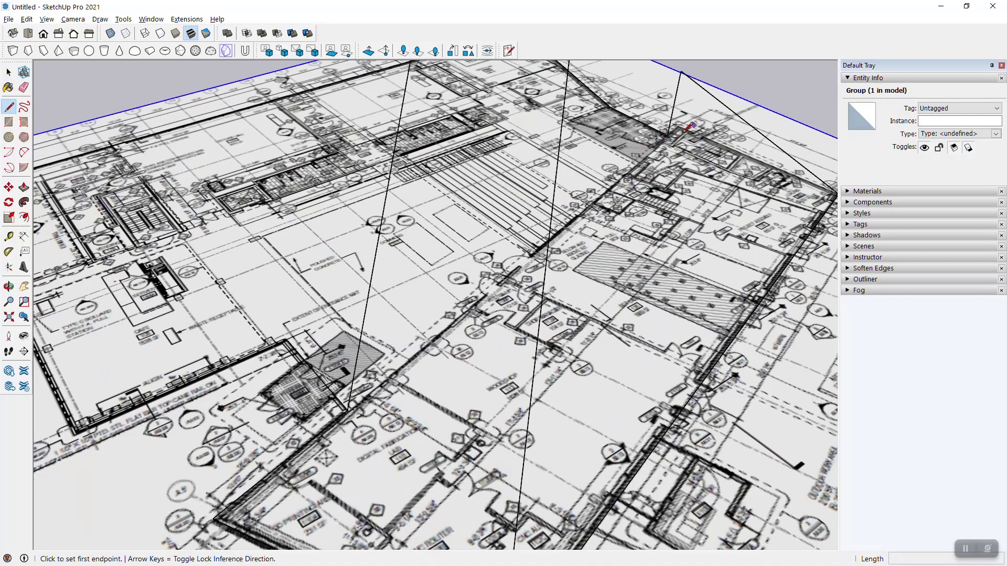
{"action": "left_click", "coordinate": [667, 135]}
{"action": "scroll", "coordinate": [717, 162], "scroll_direction": "down", "scroll_amount": 2}
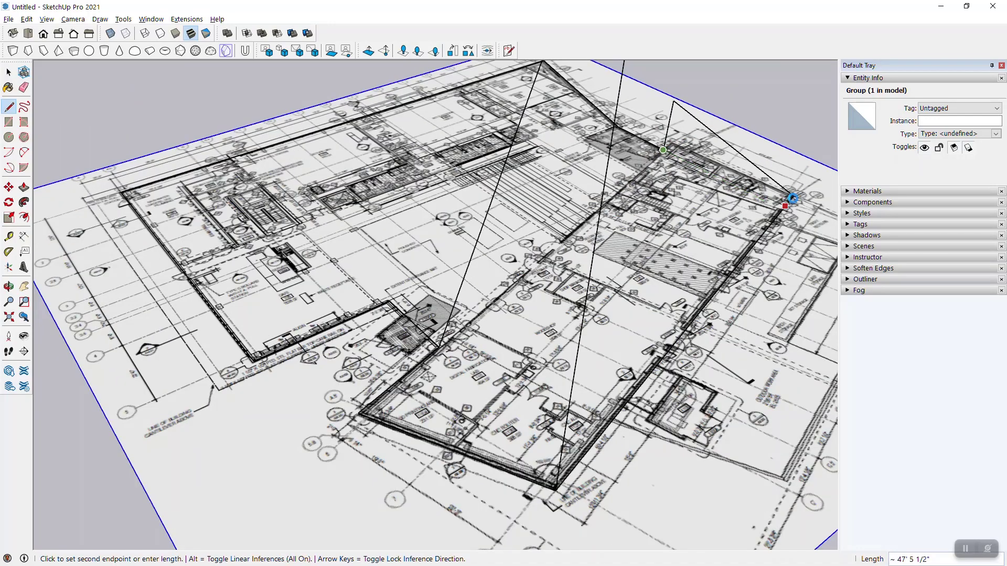
{"action": "left_click", "coordinate": [792, 195]}
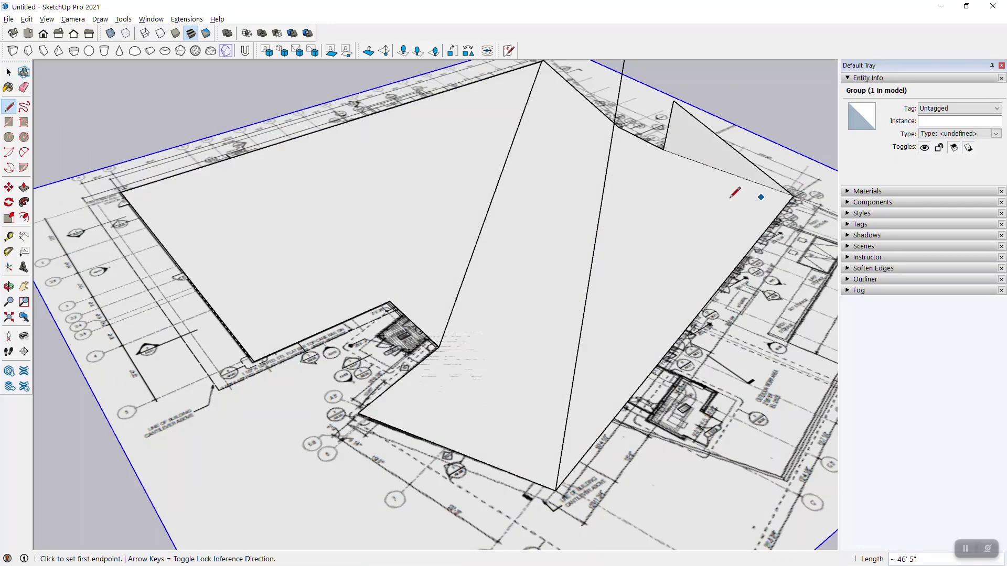
Erase the stray lines that rise off the floor plan above the traced outline
{"action": "key", "text": "e"}
{"action": "mouse_move", "coordinate": [674, 121]}
{"action": "middle_mouse_down"}
{"action": "mouse_move", "coordinate": [712, 107]}
{"action": "mouse_move", "coordinate": [652, 124]}
{"action": "middle_mouse_up"}
{"action": "left_click", "coordinate": [655, 124]}
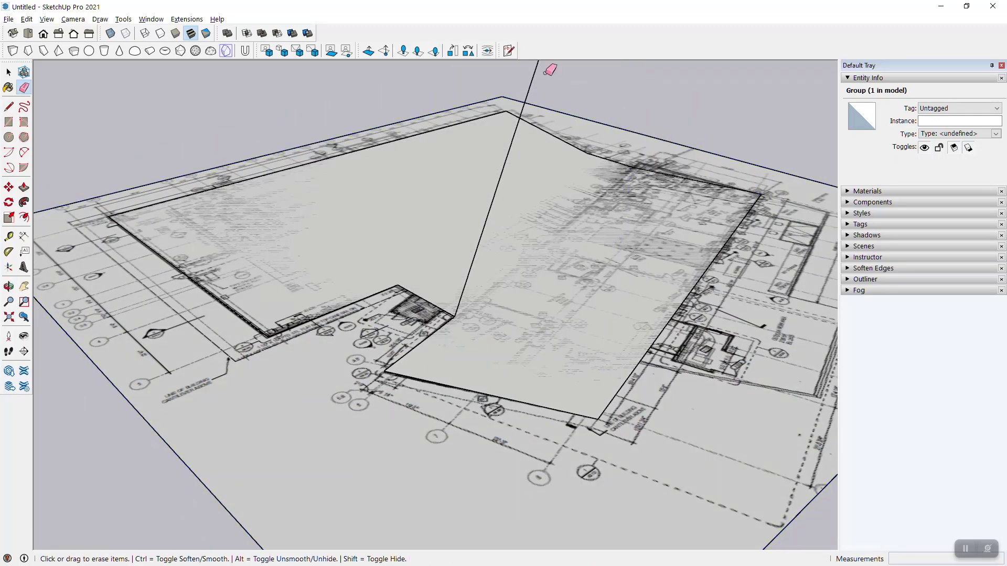
{"action": "left_click", "coordinate": [535, 69]}
Examine the closed outline face from the top and from several angles, and check the floor plan group beneath it
{"action": "scroll", "coordinate": [571, 175], "scroll_direction": "down", "scroll_amount": 5}
{"action": "mouse_move", "coordinate": [571, 176]}
{"action": "middle_mouse_down"}
{"action": "mouse_move", "coordinate": [558, 225]}
{"action": "mouse_move", "coordinate": [595, 244]}
{"action": "middle_mouse_up"}
{"action": "scroll", "coordinate": [446, 194], "scroll_direction": "up", "scroll_amount": 1}
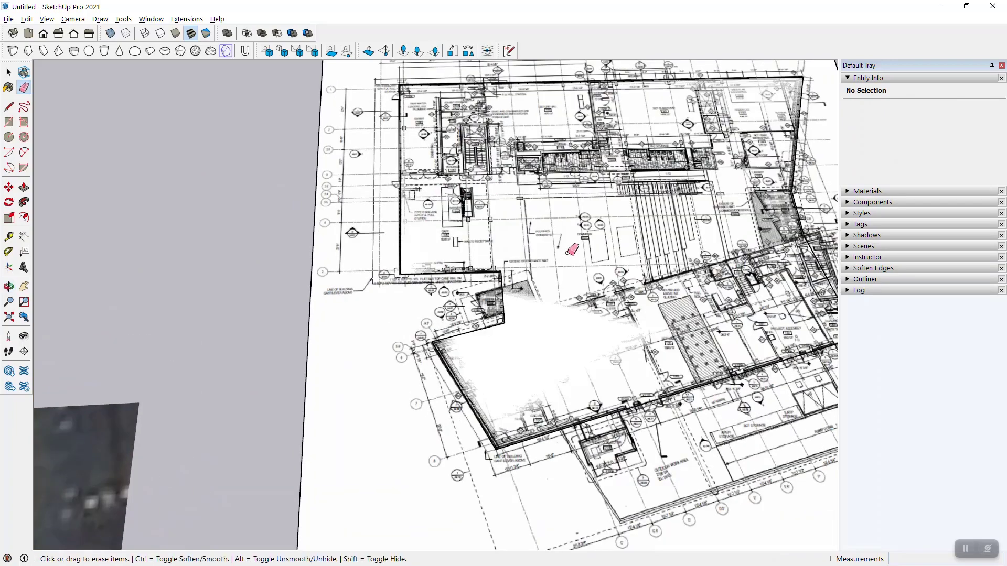
{"action": "scroll", "coordinate": [571, 249], "scroll_direction": "up", "scroll_amount": 1}
{"action": "scroll", "coordinate": [267, 274], "scroll_direction": "down", "scroll_amount": 3}
{"action": "scroll", "coordinate": [533, 227], "scroll_direction": "up", "scroll_amount": 2}
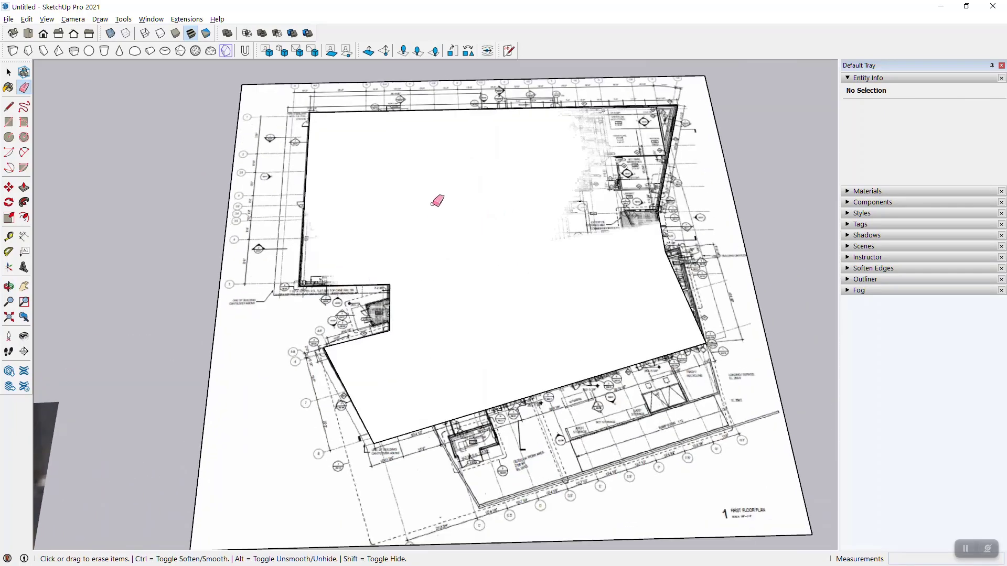
{"action": "left_click", "coordinate": [8, 72]}
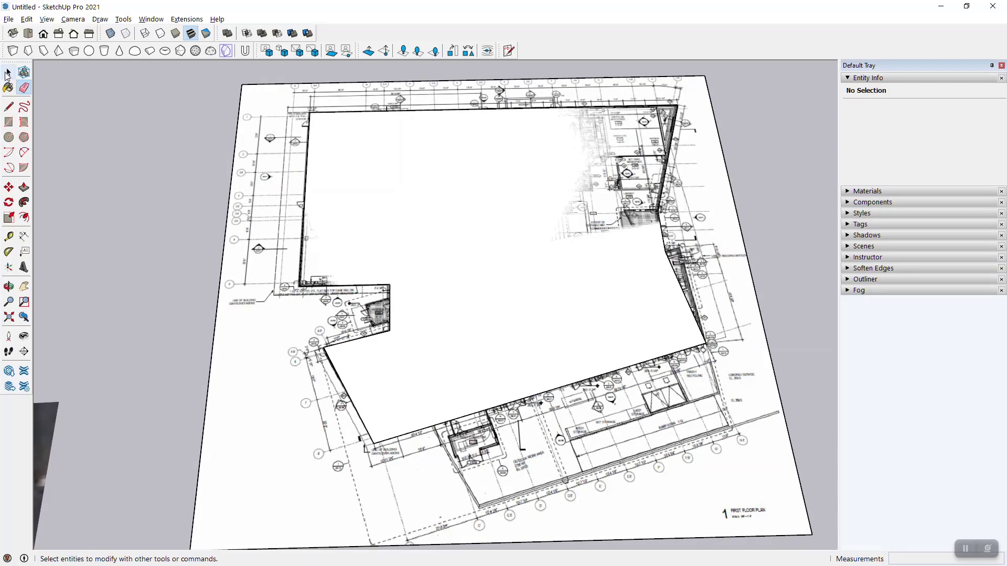
{"action": "left_click", "coordinate": [7, 73]}
{"action": "left_click", "coordinate": [28, 33]}
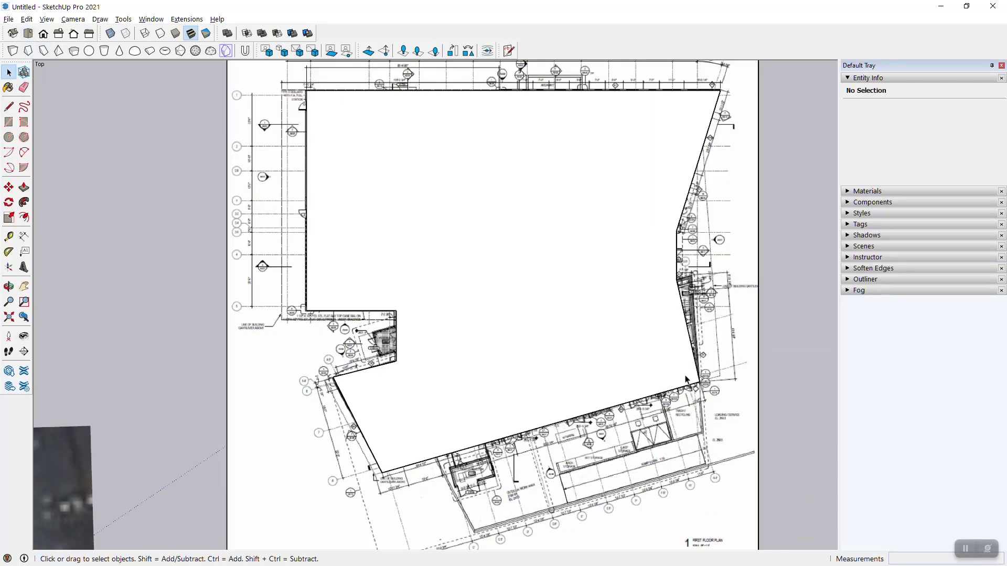
{"action": "scroll", "coordinate": [339, 236], "scroll_direction": "down", "scroll_amount": 3}
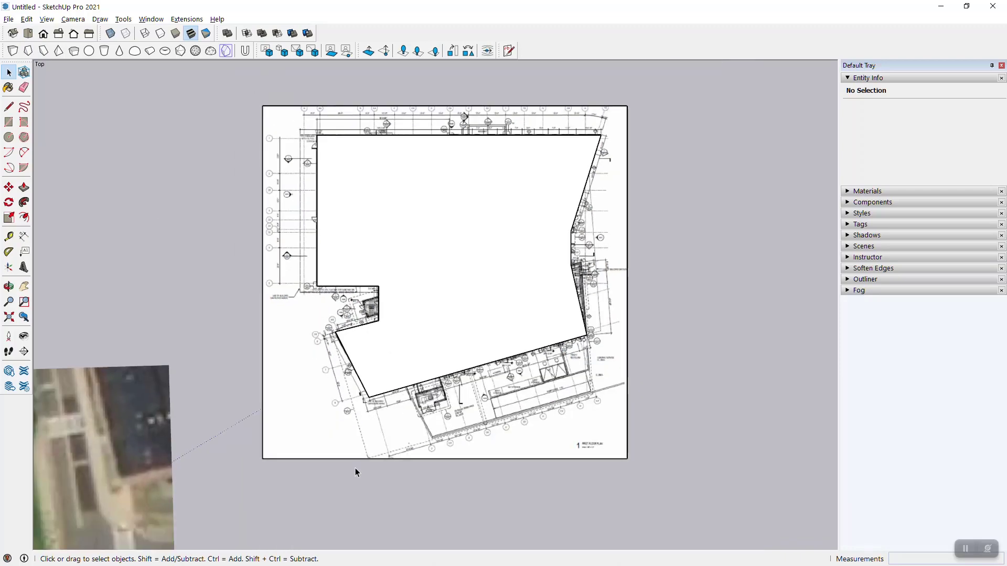
{"action": "middle_click_drag", "start_coordinate": [353, 472], "coordinate": [566, 167]}
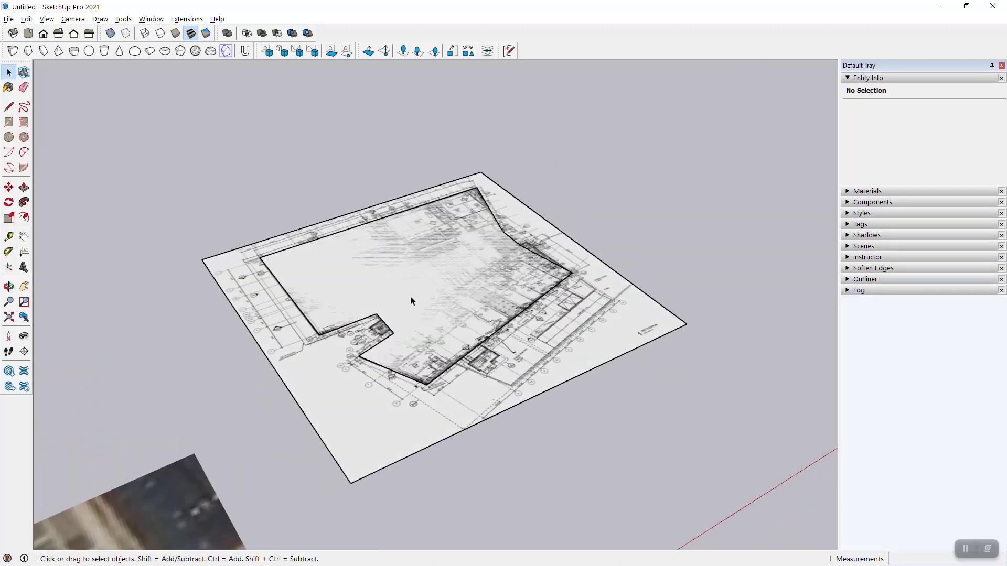
{"action": "middle_click_drag", "start_coordinate": [411, 300], "coordinate": [363, 271]}
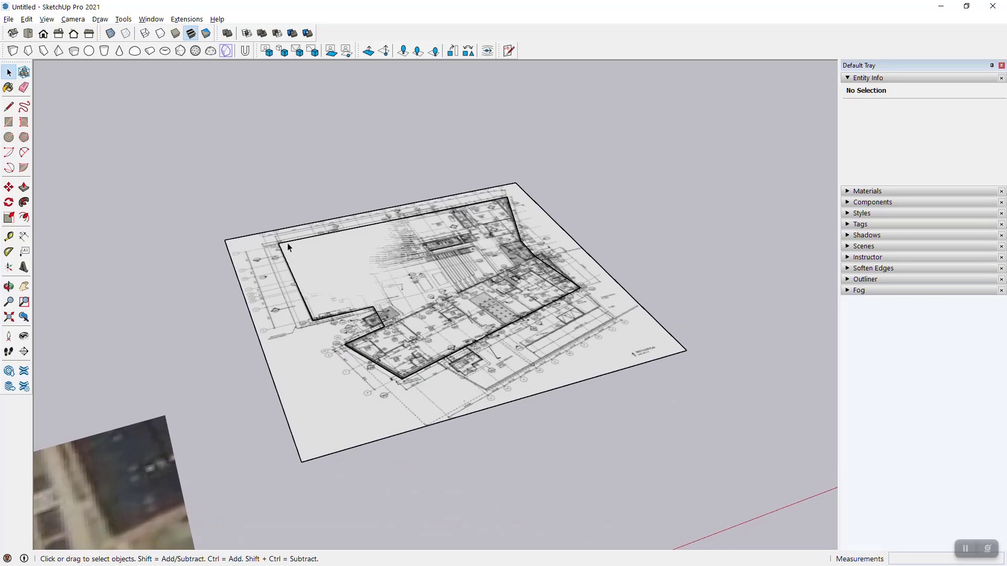
{"action": "middle_click_drag", "start_coordinate": [427, 339], "coordinate": [337, 383]}
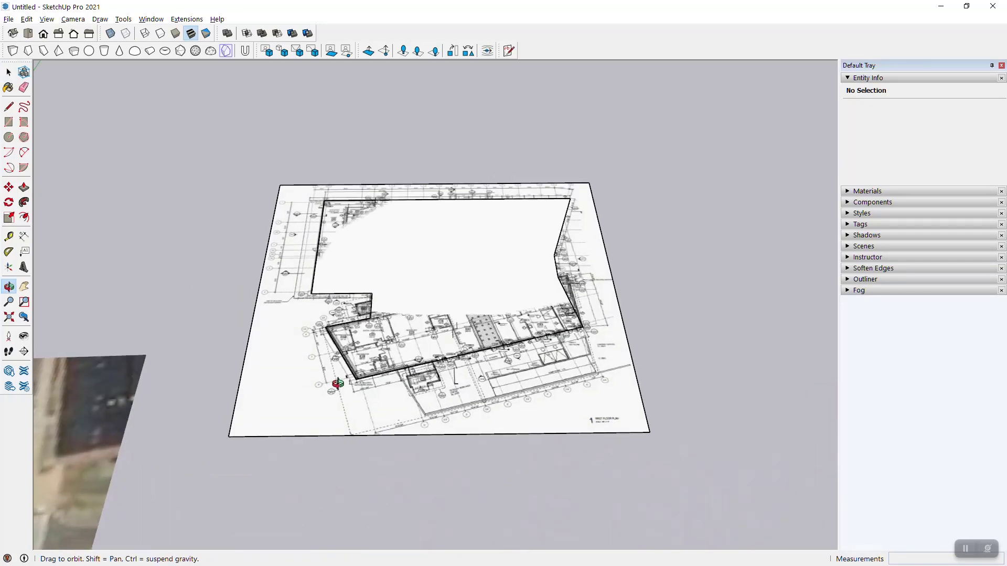
{"action": "left_click", "coordinate": [278, 363]}
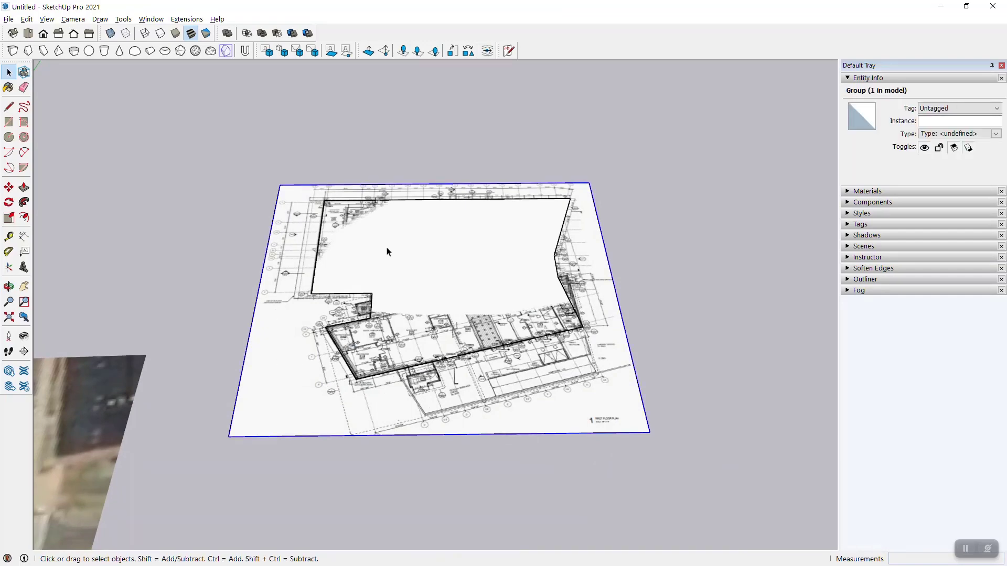
{"action": "middle_click_drag", "start_coordinate": [362, 301], "coordinate": [469, 292]}
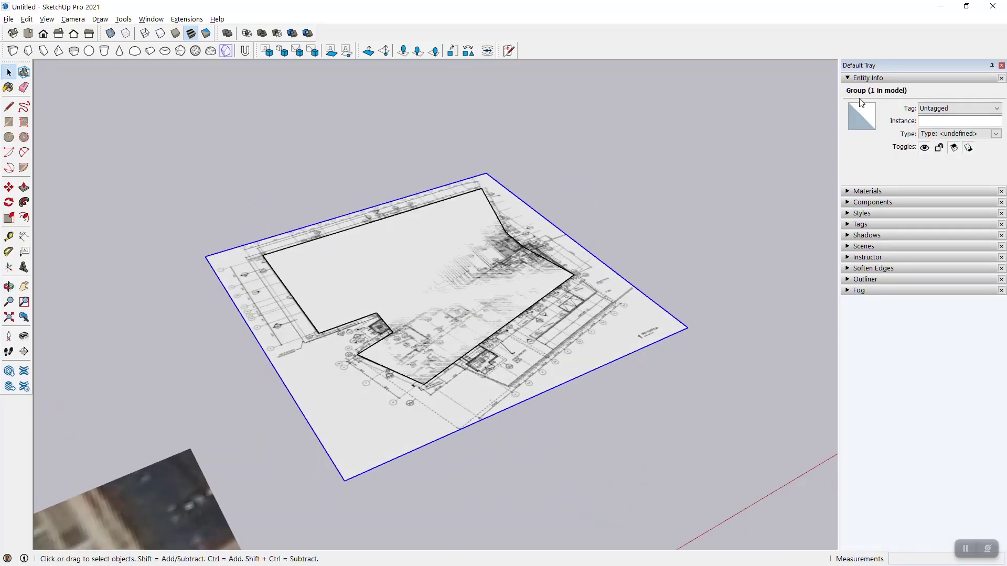
Select the outline face with its edges and extrude it 19' upward with Push/Pull as the ground floor
{"action": "double_click", "coordinate": [394, 276]}
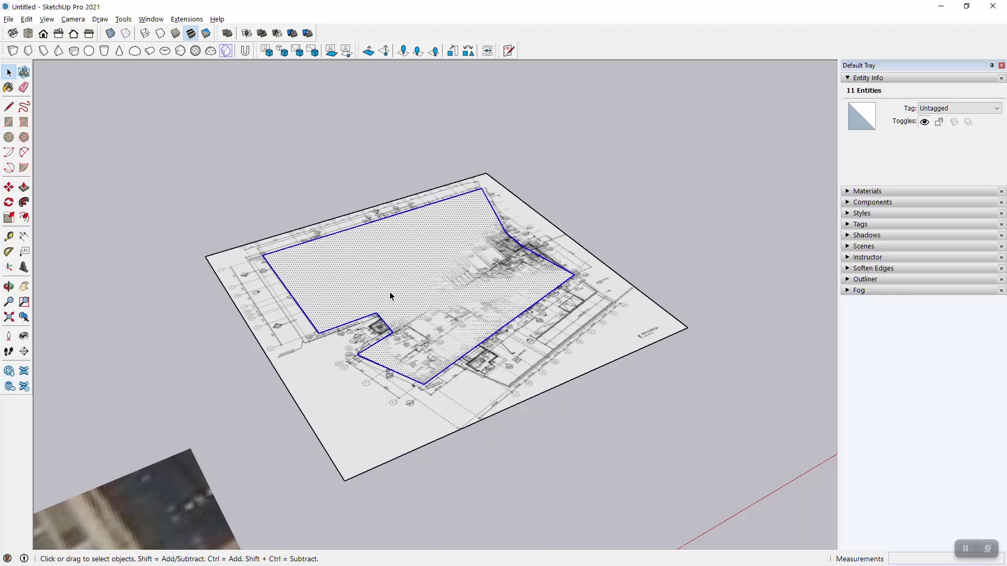
{"action": "middle_click_drag", "start_coordinate": [391, 294], "coordinate": [331, 265]}
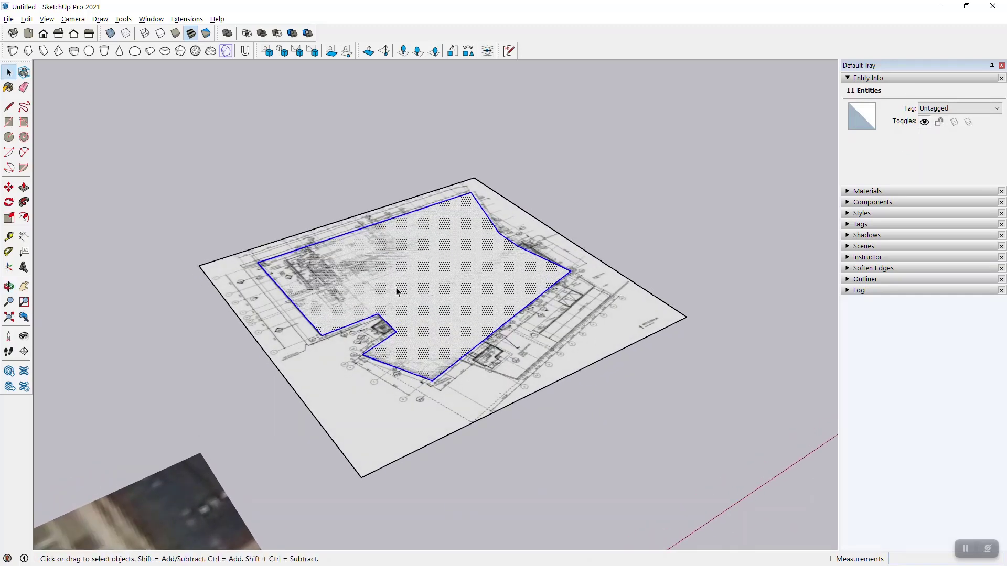
{"action": "middle_click_drag", "start_coordinate": [397, 291], "coordinate": [371, 276]}
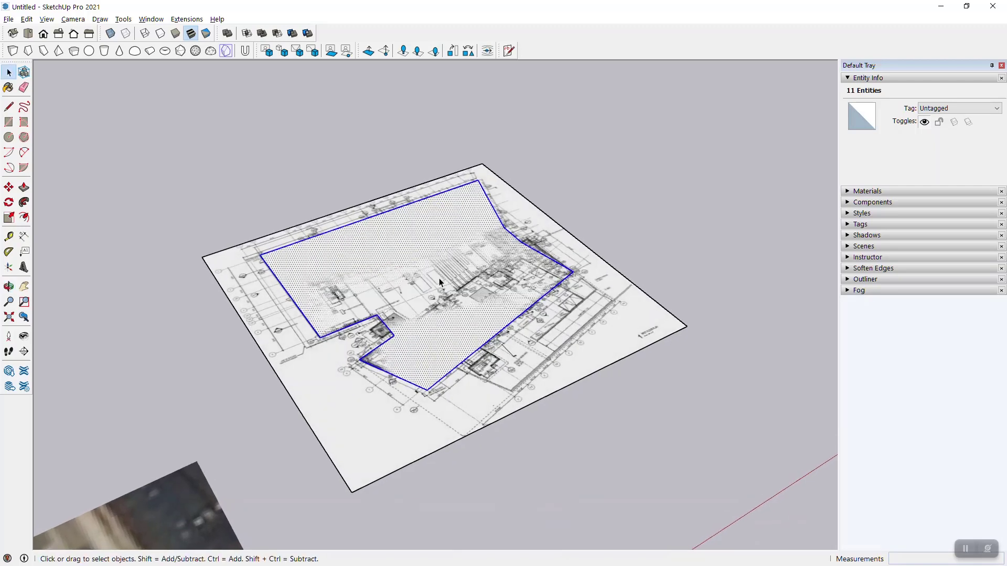
{"action": "middle_click_drag", "start_coordinate": [453, 288], "coordinate": [484, 210]}
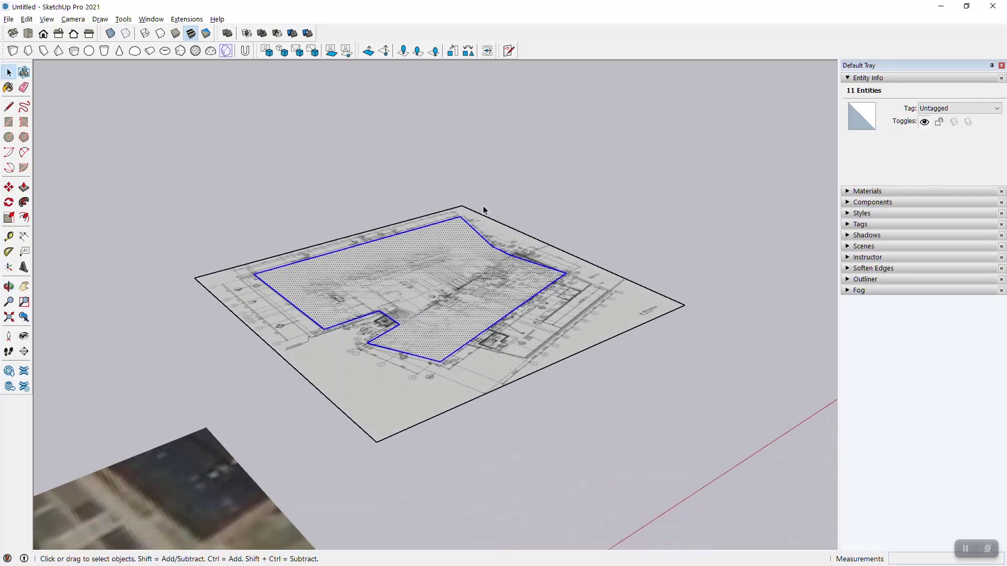
{"action": "middle_click_drag", "start_coordinate": [348, 267], "coordinate": [369, 234]}
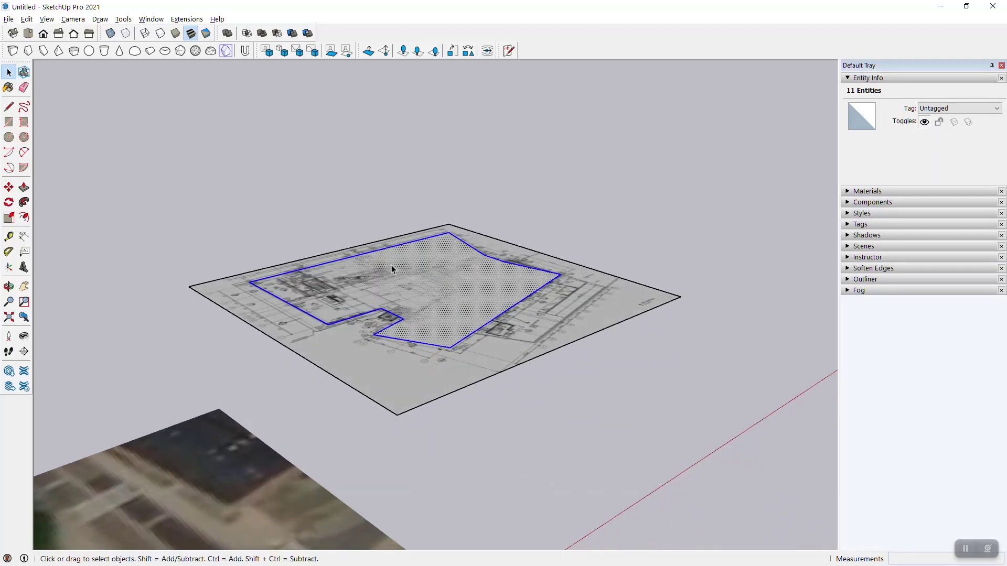
{"action": "key", "text": "p"}
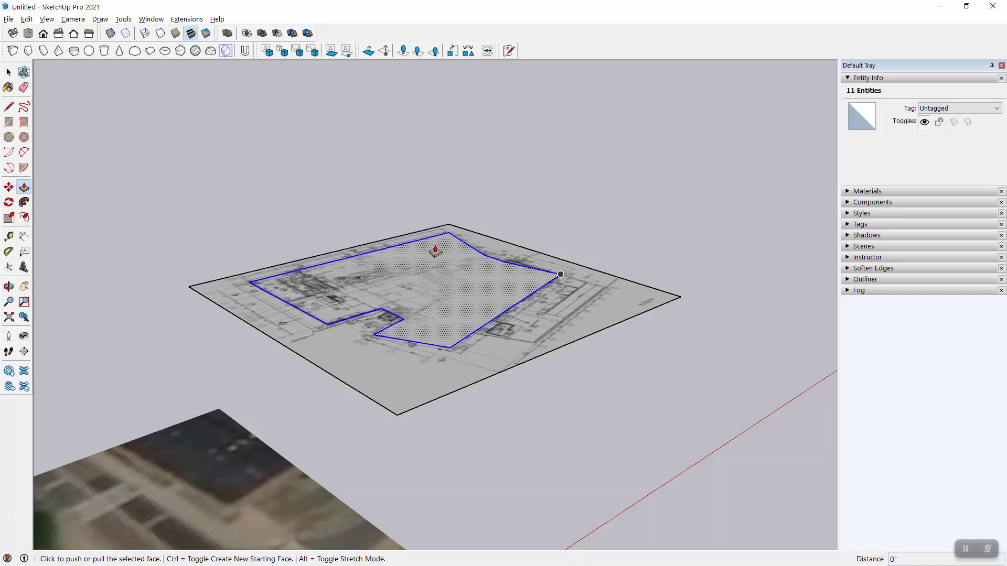
{"action": "left_click", "coordinate": [436, 251]}
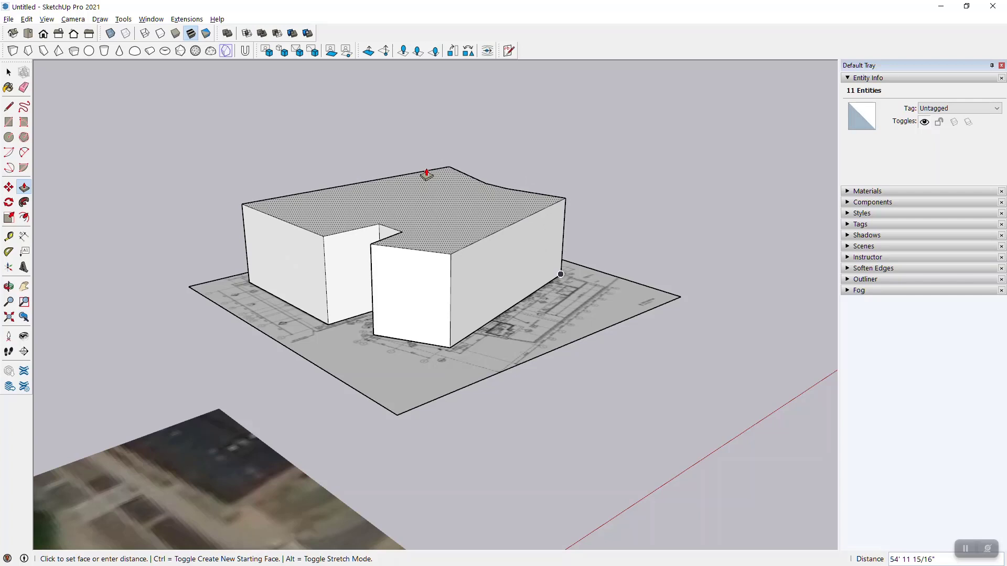
{"action": "key", "text": "Return"}
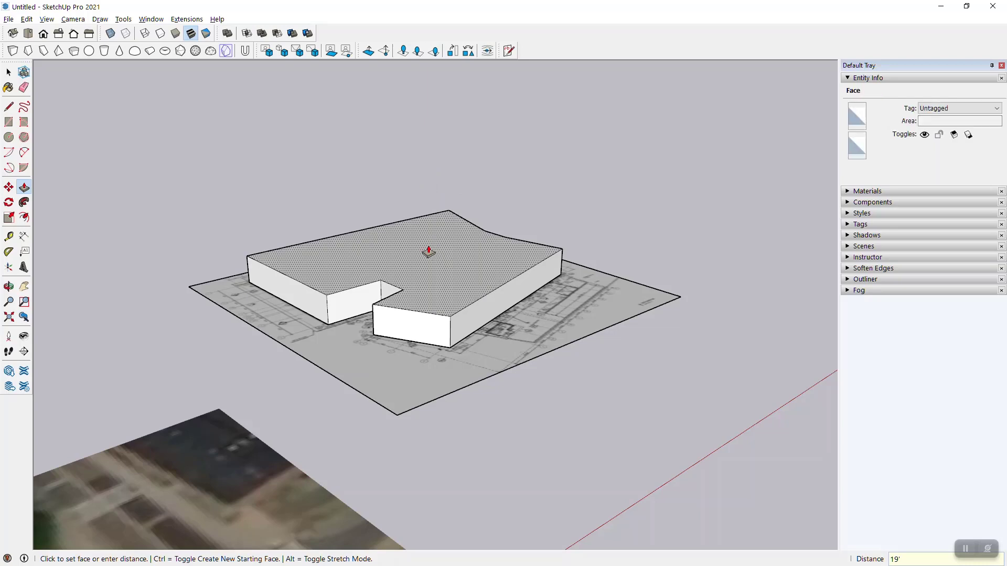
Stack three more floors of 14' each on the top face, using Push/Pull with a new starting face each time
{"action": "left_click", "coordinate": [417, 243]}
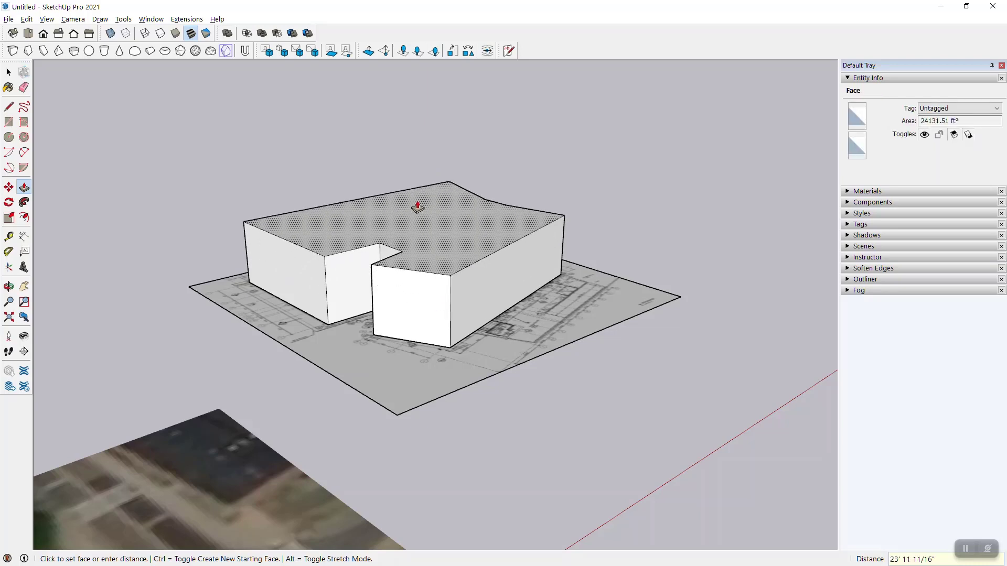
{"action": "key", "text": "ctrl"}
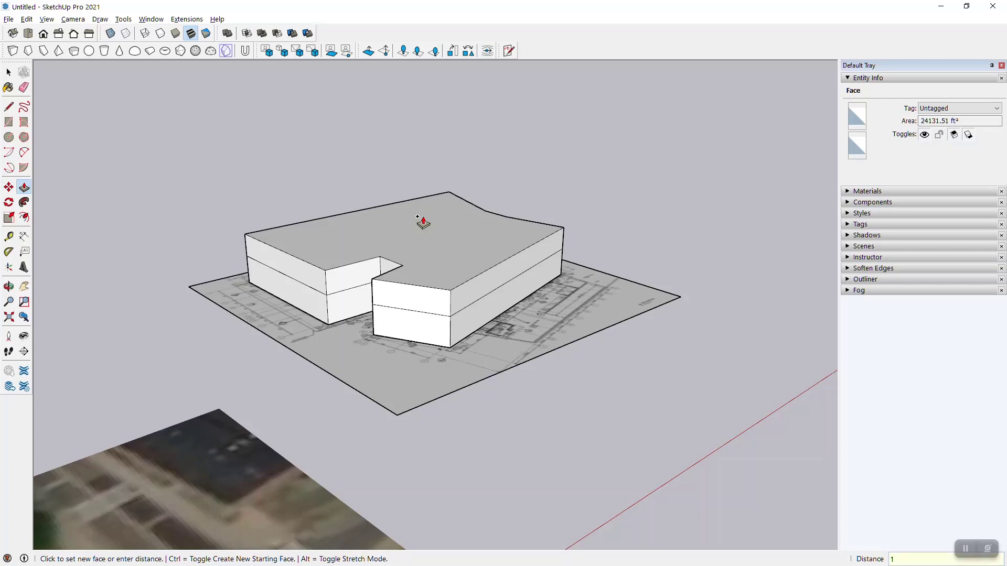
{"action": "left_click", "coordinate": [417, 217]}
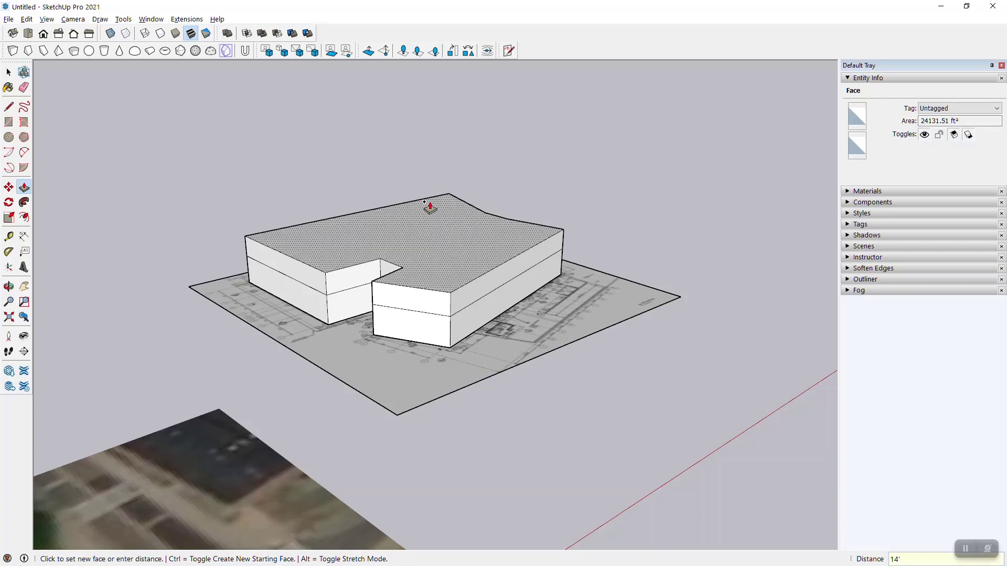
{"action": "left_click", "coordinate": [424, 209]}
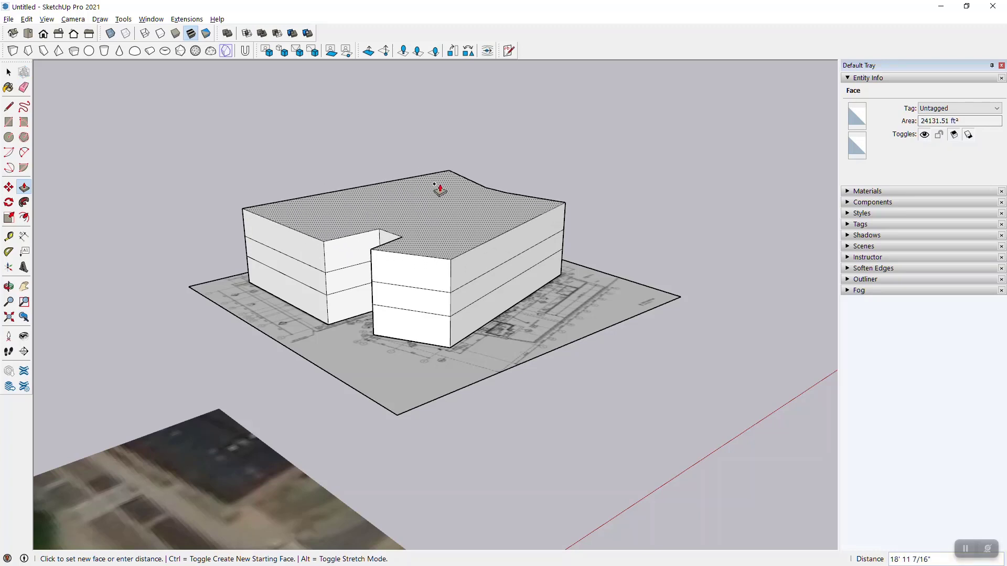
{"action": "key", "text": "Return"}
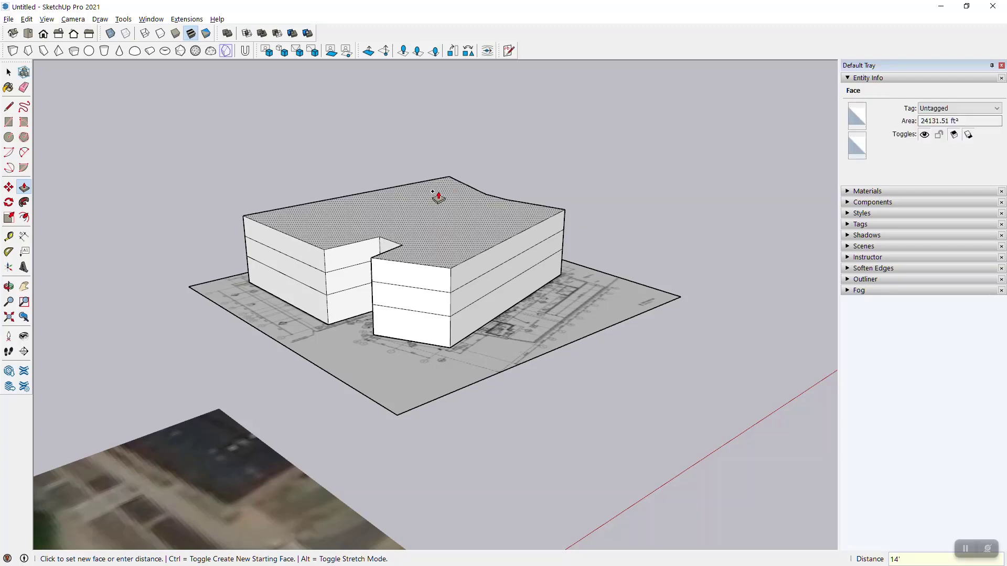
{"action": "left_click", "coordinate": [433, 192]}
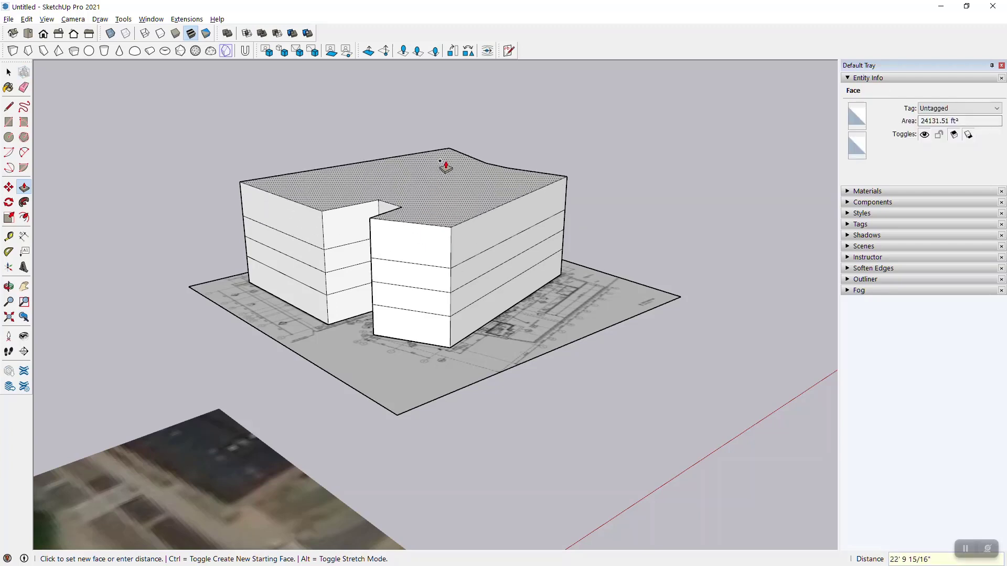
{"action": "type", "text": "14"}
{"action": "key", "text": "Return"}
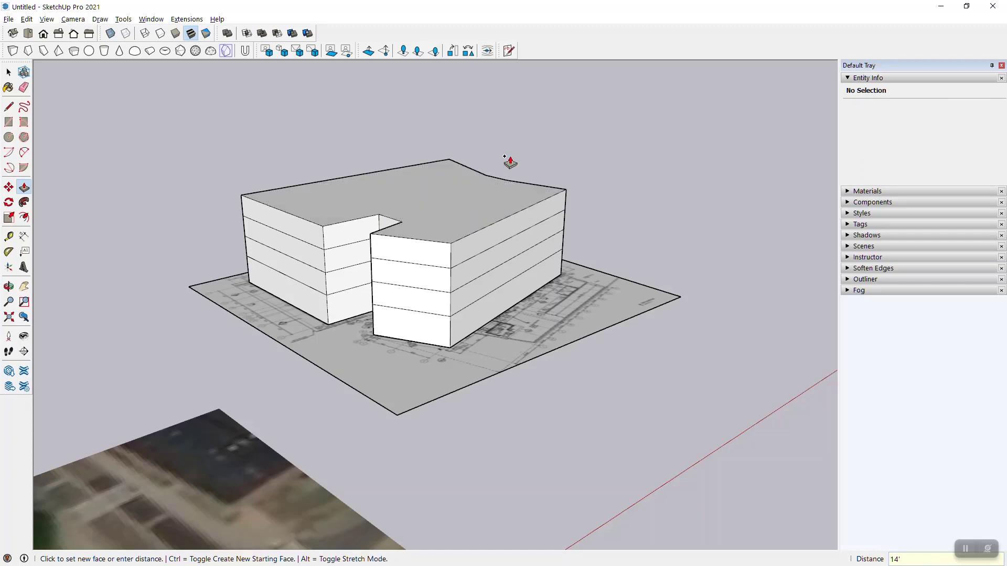
{"action": "key", "text": "space"}
{"action": "middle_click_drag", "start_coordinate": [551, 231], "coordinate": [263, 275]}
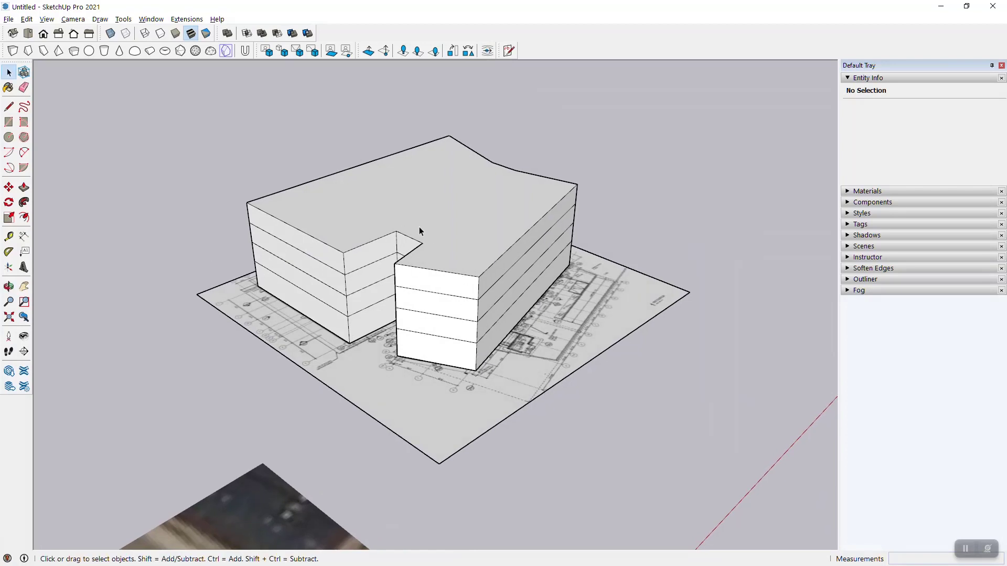
{"action": "key", "text": "p"}
{"action": "left_click", "coordinate": [438, 187]}
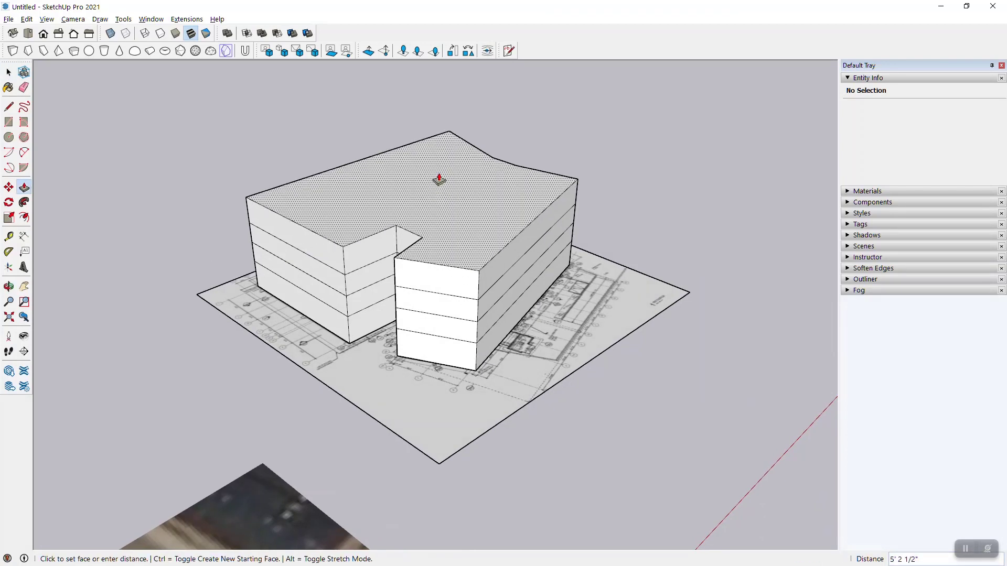
{"action": "key", "text": "ctrl"}
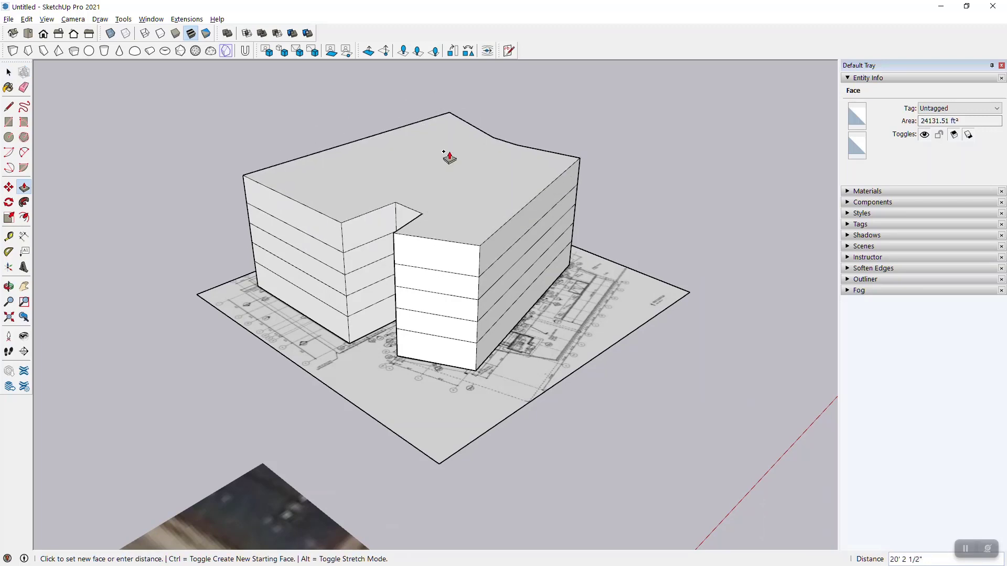
{"action": "key", "text": "Escape"}
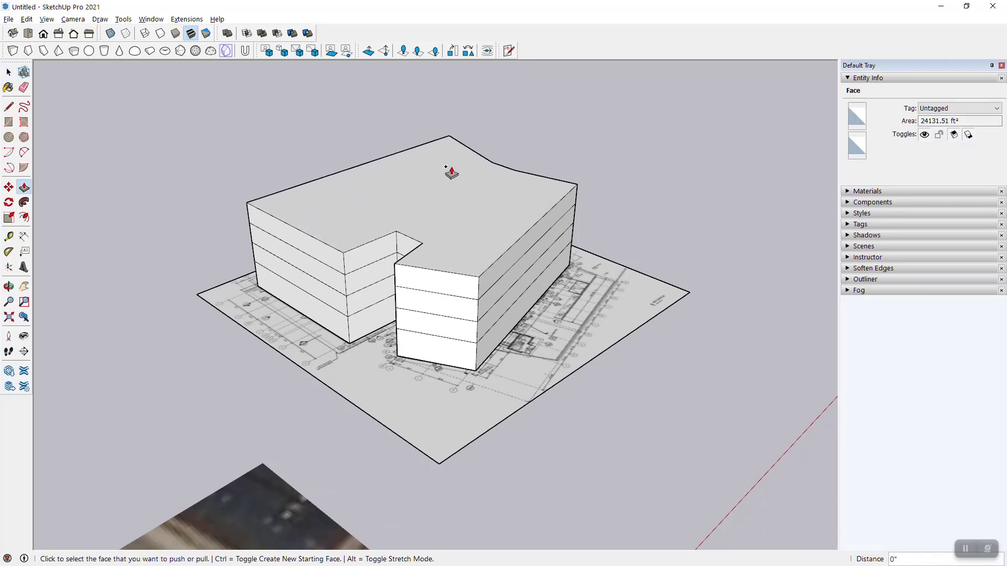
{"action": "key", "text": "space"}
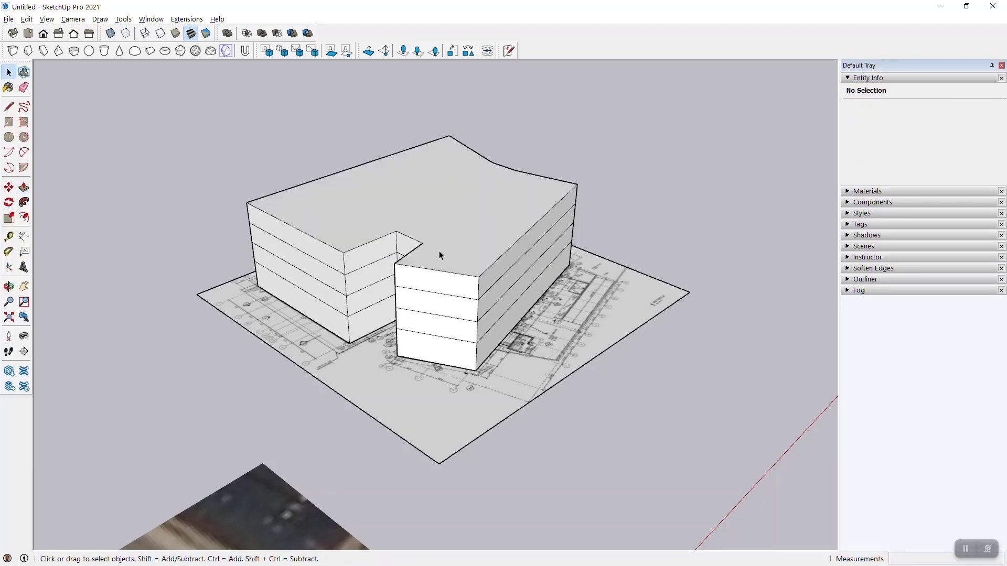
Select the entire four-storey building with all its connected faces and edges and make it a group
{"action": "triple_click", "coordinate": [461, 217]}
{"action": "middle_click_drag", "start_coordinate": [512, 329], "coordinate": [423, 306]}
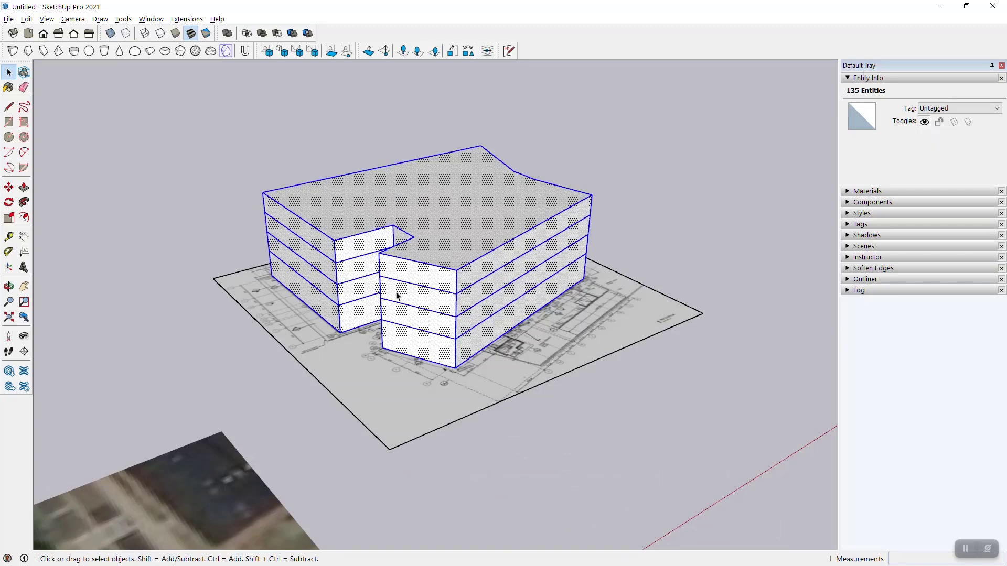
{"action": "right_click", "coordinate": [379, 203]}
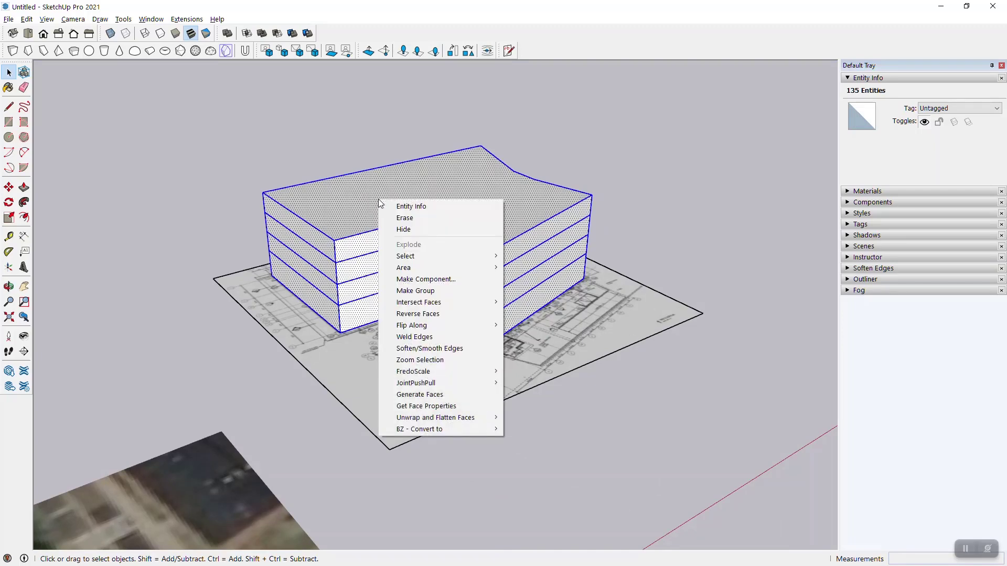
{"action": "left_click", "coordinate": [426, 291]}
Examine the grouped building from several angles, viewing its interior floors with X-ray transparency before returning to opaque faces
{"action": "scroll", "coordinate": [520, 167], "scroll_direction": "down", "scroll_amount": 2}
{"action": "middle_click_drag", "start_coordinate": [520, 166], "coordinate": [466, 246]}
{"action": "scroll", "coordinate": [463, 249], "scroll_direction": "up", "scroll_amount": 3}
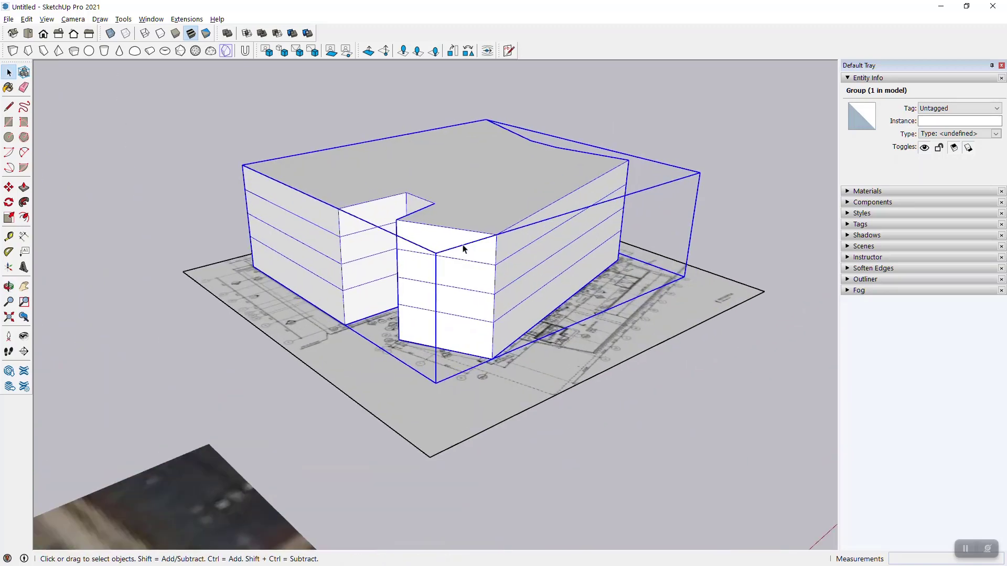
{"action": "middle_click_drag", "start_coordinate": [264, 276], "coordinate": [441, 168]}
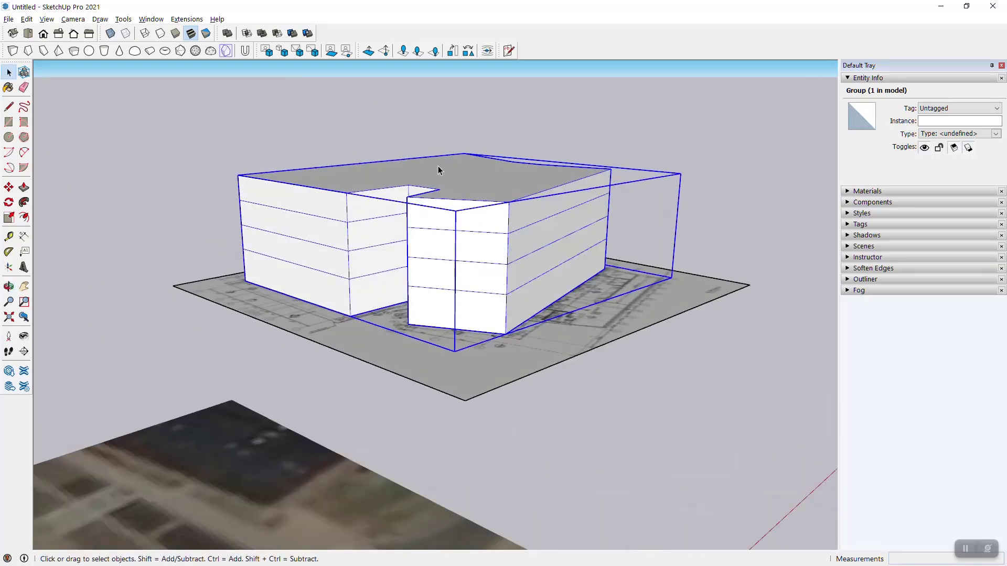
{"action": "scroll", "coordinate": [454, 179], "scroll_direction": "up", "scroll_amount": 2}
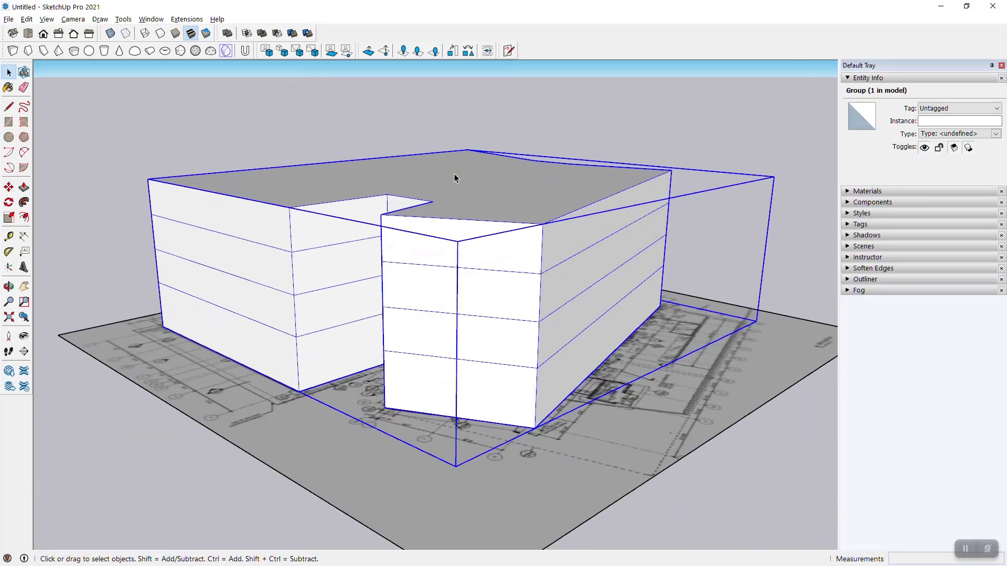
{"action": "left_click", "coordinate": [111, 33]}
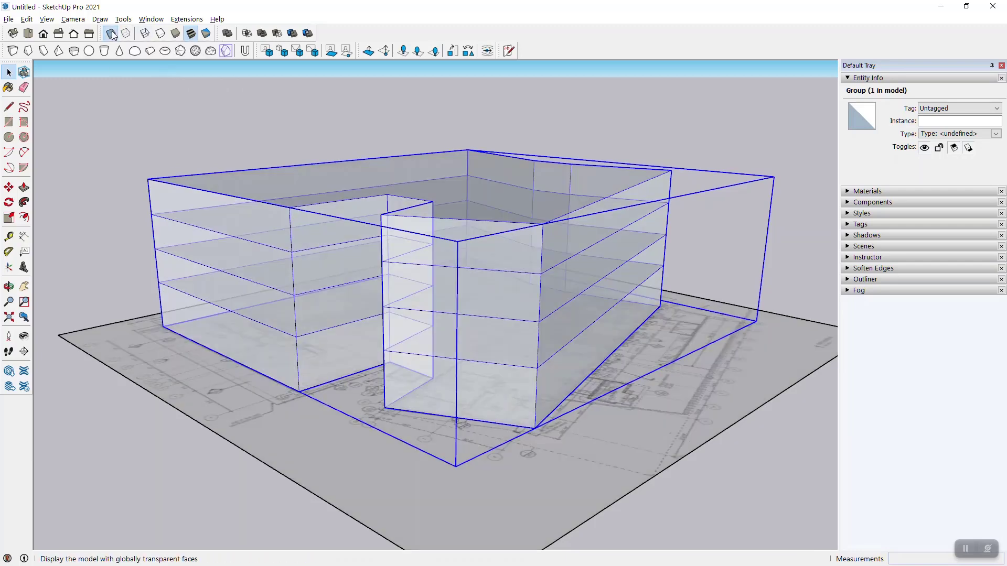
{"action": "middle_click_drag", "start_coordinate": [200, 214], "coordinate": [387, 224]}
{"action": "left_click", "coordinate": [110, 34]}
{"action": "left_click", "coordinate": [207, 167]}
{"action": "middle_click_drag", "start_coordinate": [589, 295], "coordinate": [430, 227]}
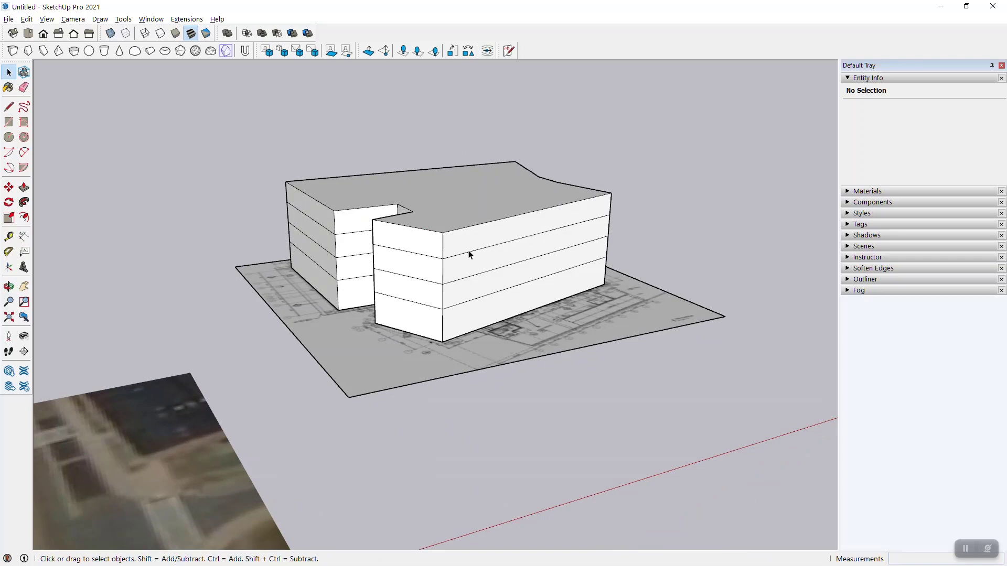
Move the building group by its base corner about 438' from the floor plan onto the parking lot in the aerial image
{"action": "scroll", "coordinate": [445, 269], "scroll_direction": "down", "scroll_amount": 5}
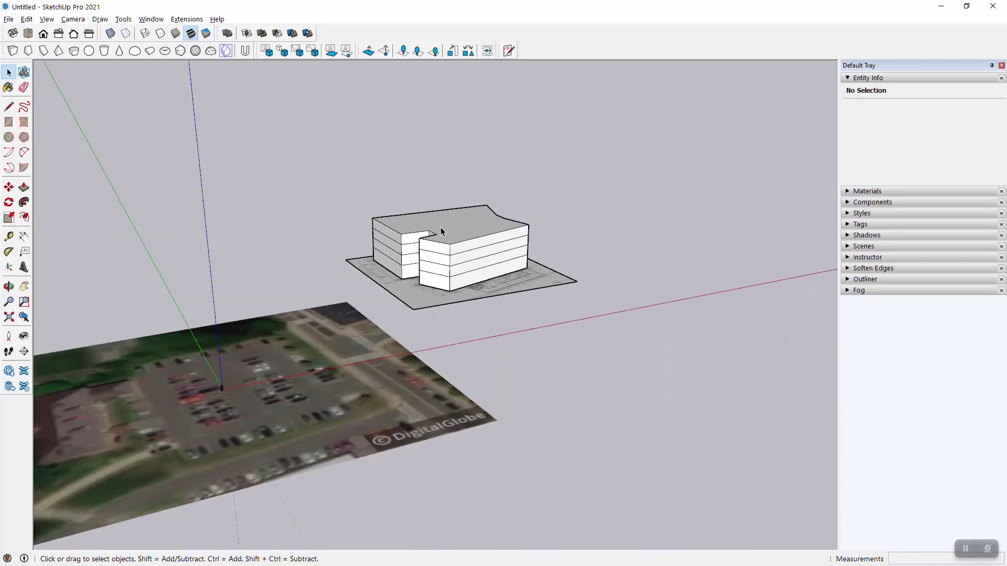
{"action": "left_click", "coordinate": [451, 262]}
{"action": "middle_click_drag", "start_coordinate": [451, 262], "coordinate": [418, 249]}
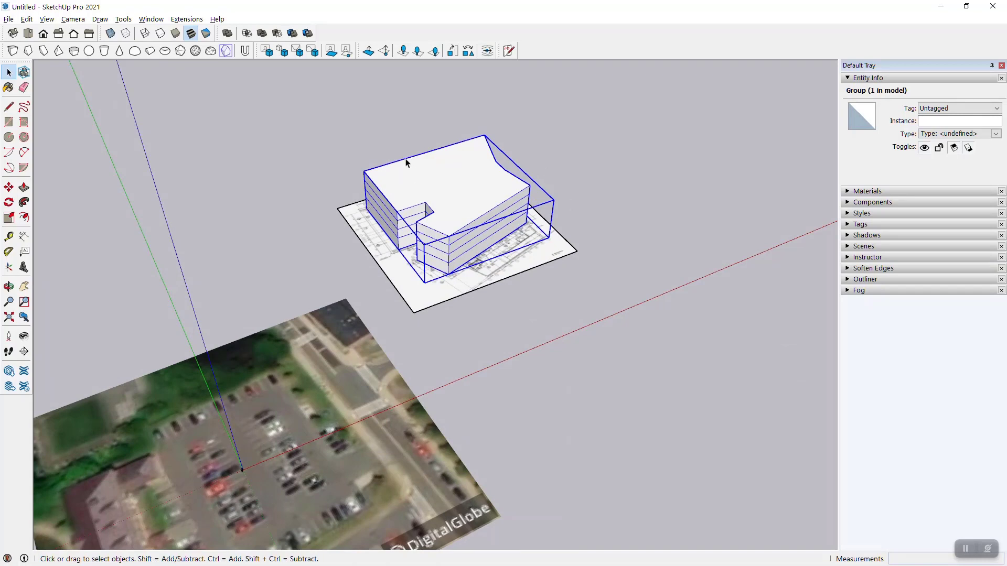
{"action": "key", "text": "m"}
{"action": "left_click", "coordinate": [367, 209]}
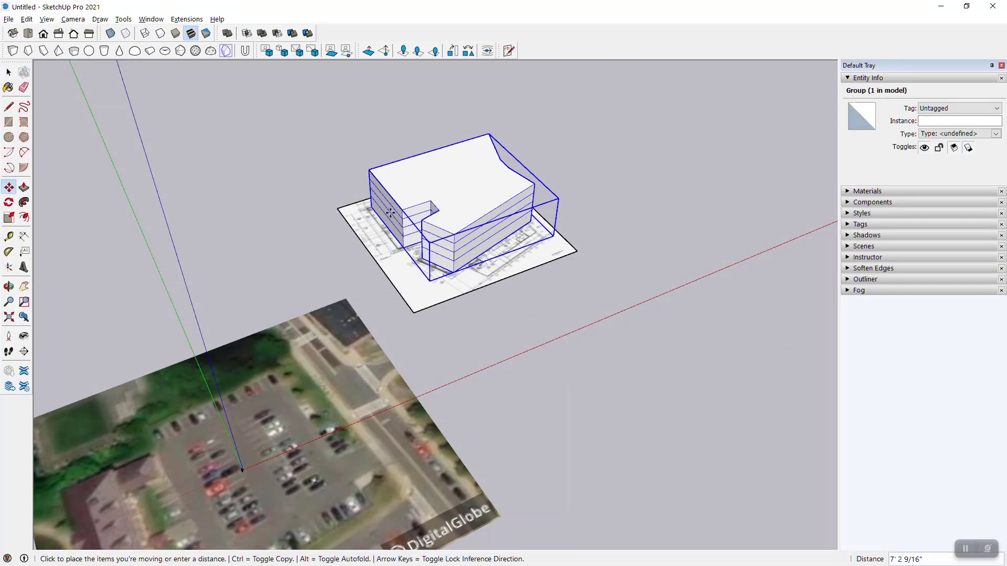
{"action": "scroll", "coordinate": [440, 320], "scroll_direction": "down", "scroll_amount": 2}
{"action": "middle_click_drag", "start_coordinate": [473, 329], "coordinate": [270, 235]}
{"action": "scroll", "coordinate": [315, 292], "scroll_direction": "up", "scroll_amount": 3}
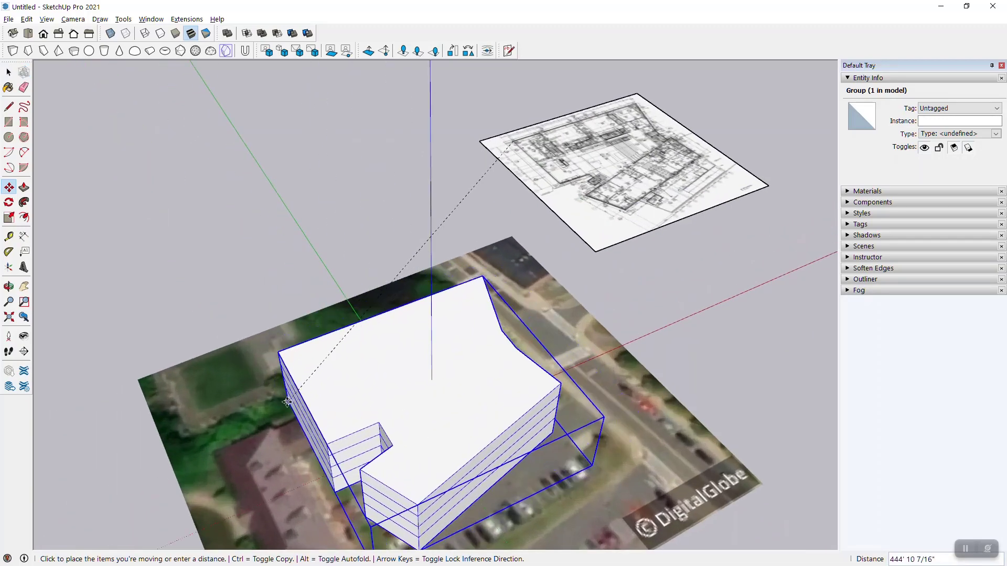
{"action": "left_click", "coordinate": [298, 399]}
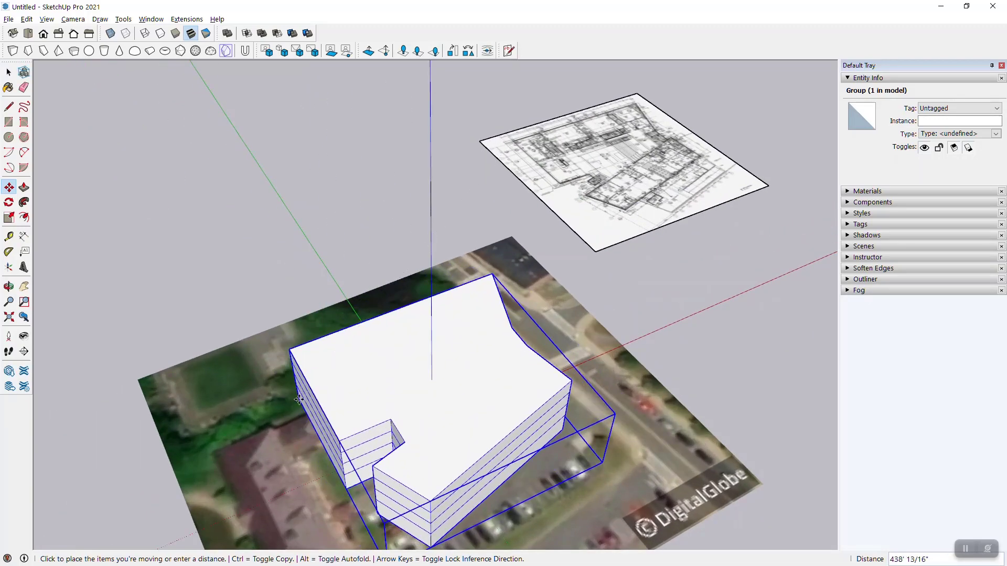
Rotate the building group horizontally about its centre to fit the parking lot site on the aerial image, and deselect it
{"action": "scroll", "coordinate": [388, 168], "scroll_direction": "down", "scroll_amount": 3}
{"action": "mouse_move", "coordinate": [391, 294]}
{"action": "middle_mouse_down"}
{"action": "mouse_move", "coordinate": [427, 196]}
{"action": "mouse_move", "coordinate": [332, 300]}
{"action": "mouse_move", "coordinate": [381, 283]}
{"action": "middle_mouse_up"}
{"action": "scroll", "coordinate": [381, 284], "scroll_direction": "up", "scroll_amount": 3}
{"action": "key", "text": "q"}
{"action": "left_click", "coordinate": [400, 316]}
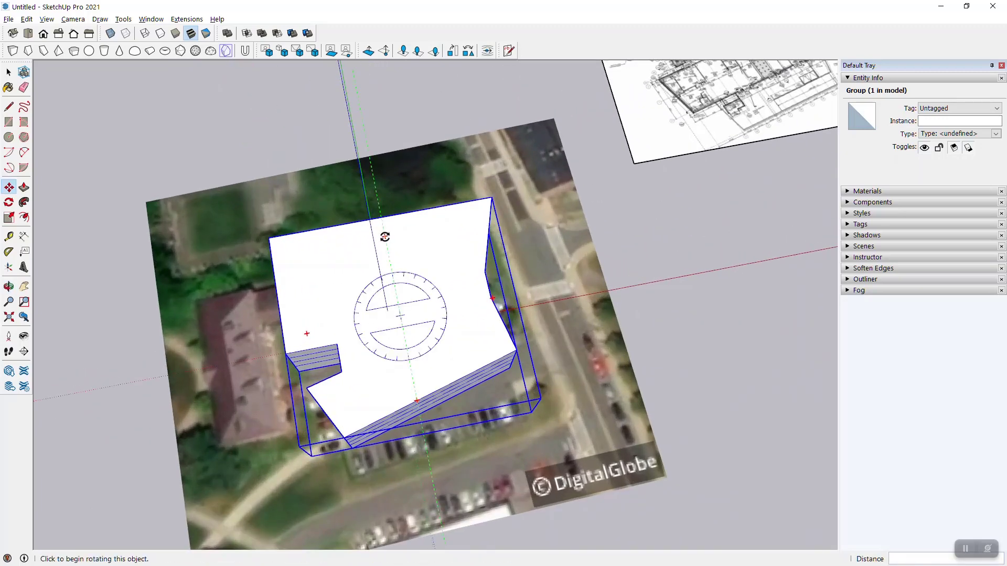
{"action": "left_click", "coordinate": [387, 233]}
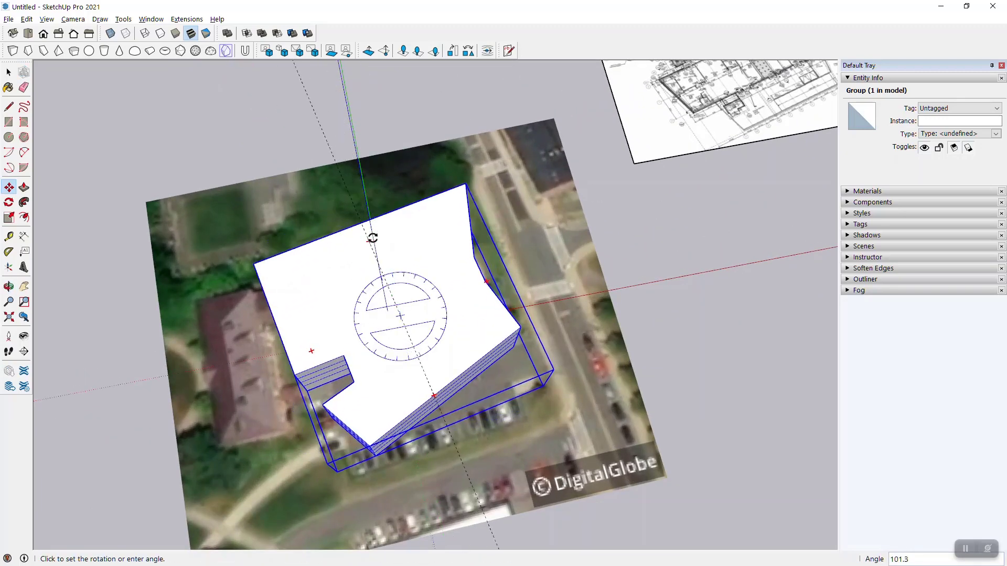
{"action": "left_click", "coordinate": [370, 246]}
{"action": "middle_click_drag", "start_coordinate": [370, 246], "coordinate": [422, 345]}
{"action": "key", "text": "m"}
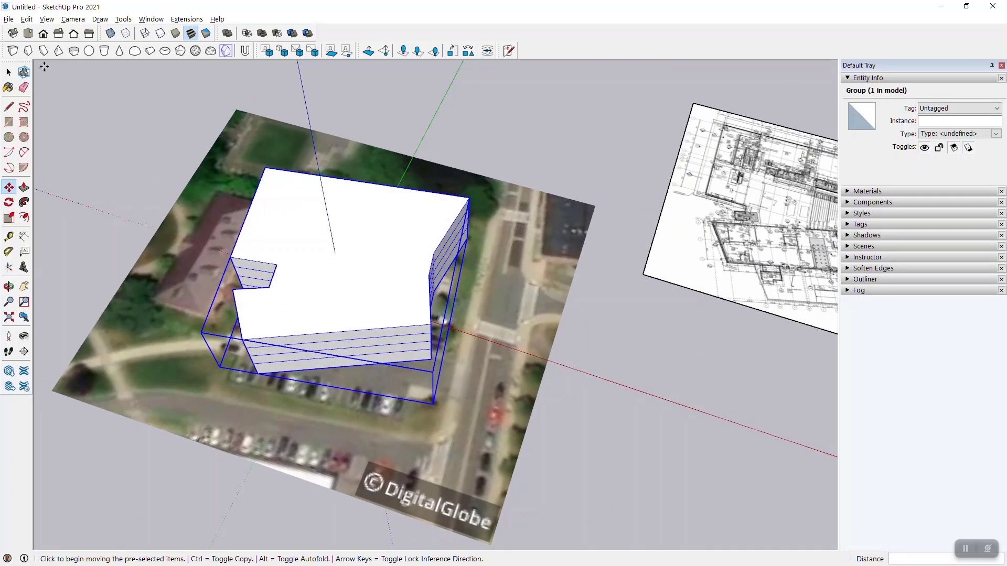
{"action": "left_click", "coordinate": [8, 72]}
{"action": "scroll", "coordinate": [315, 275], "scroll_direction": "down", "scroll_amount": 3}
{"action": "left_click", "coordinate": [443, 211]}
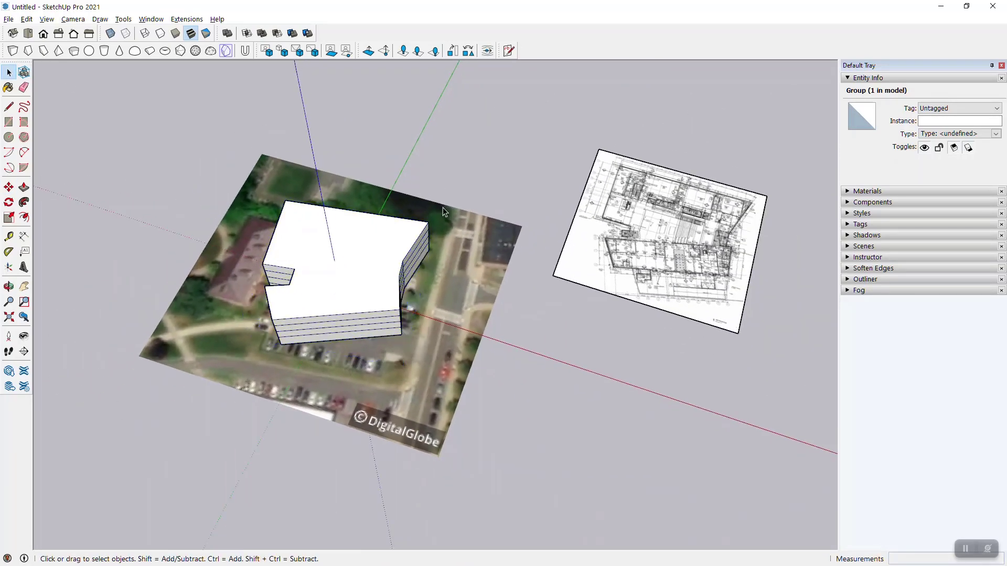
Compare the building's base with the terrain by swapping the Location Snapshot tag for Location Terrain, and restore the original tag visibility
{"action": "middle_click_drag", "start_coordinate": [362, 331], "coordinate": [445, 238]}
{"action": "scroll", "coordinate": [301, 296], "scroll_direction": "up", "scroll_amount": 3}
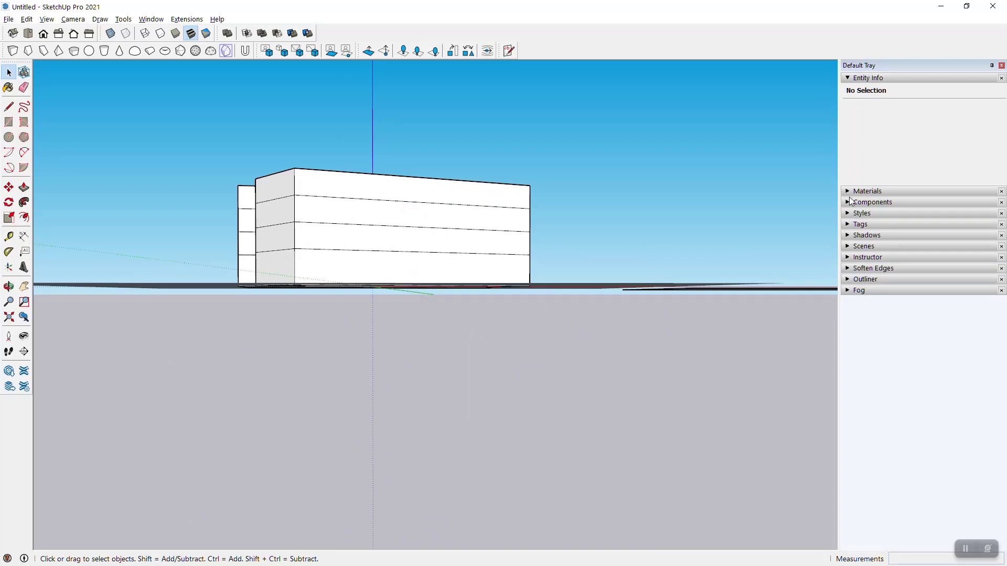
{"action": "left_click", "coordinate": [848, 225]}
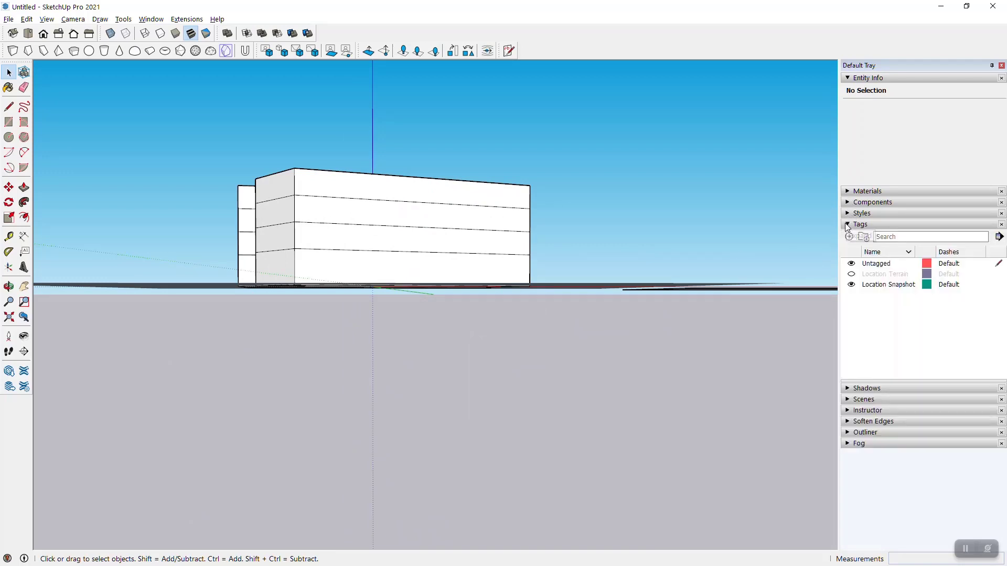
{"action": "left_click", "coordinate": [852, 274]}
{"action": "left_click", "coordinate": [852, 284]}
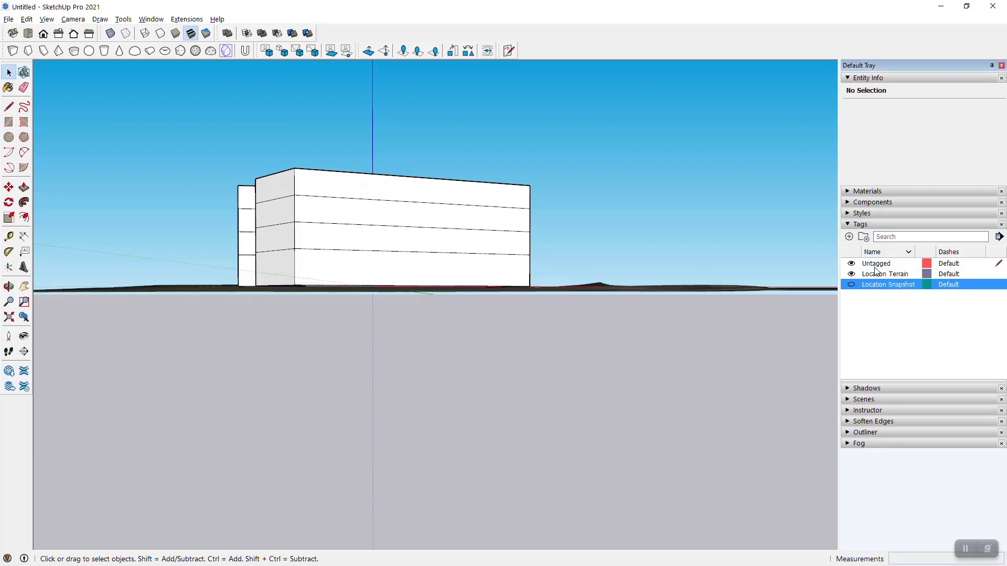
{"action": "middle_click_drag", "start_coordinate": [569, 212], "coordinate": [511, 131]}
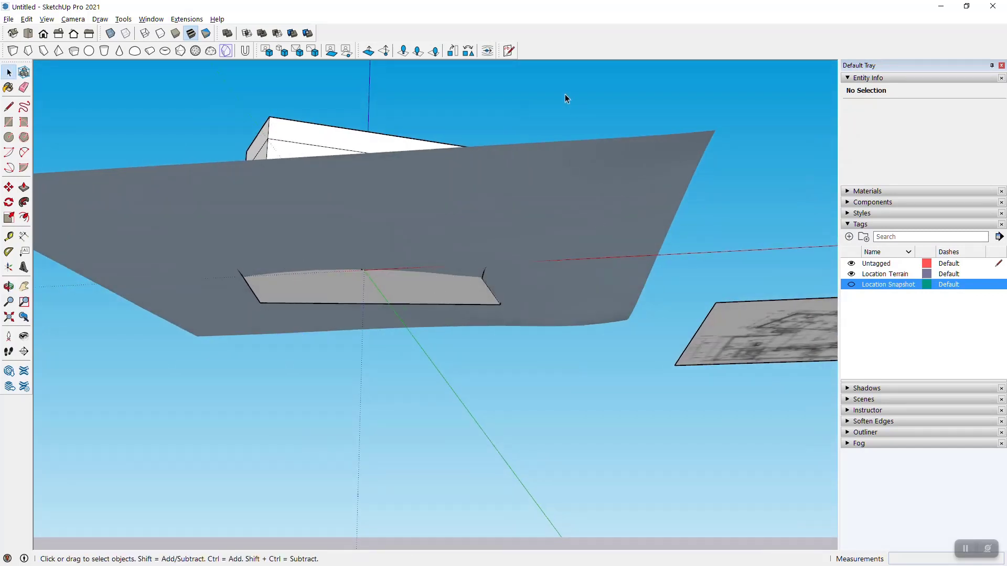
{"action": "middle_click_drag", "start_coordinate": [565, 95], "coordinate": [336, 365]}
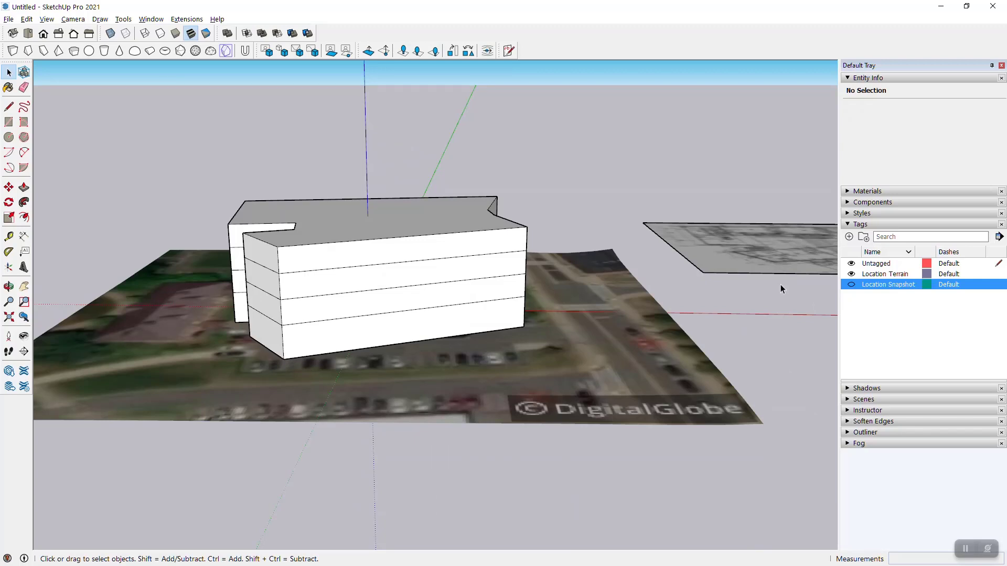
{"action": "left_click", "coordinate": [851, 284]}
{"action": "left_click", "coordinate": [851, 273]}
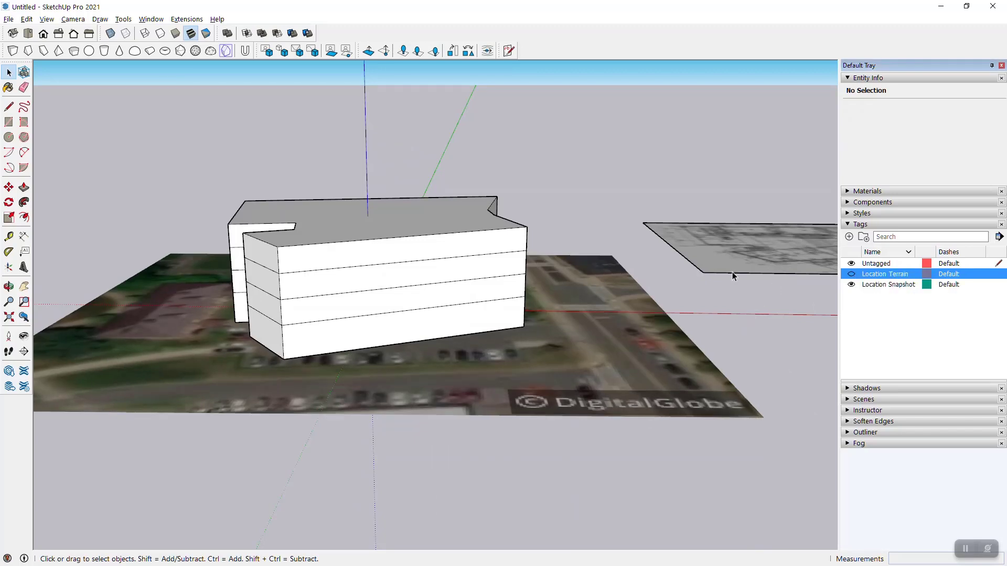
Move the floor plan group about 683' farther away from the aerial image and deselect it
{"action": "middle_click_drag", "start_coordinate": [548, 253], "coordinate": [506, 225]}
{"action": "scroll", "coordinate": [506, 225], "scroll_direction": "down", "scroll_amount": 3}
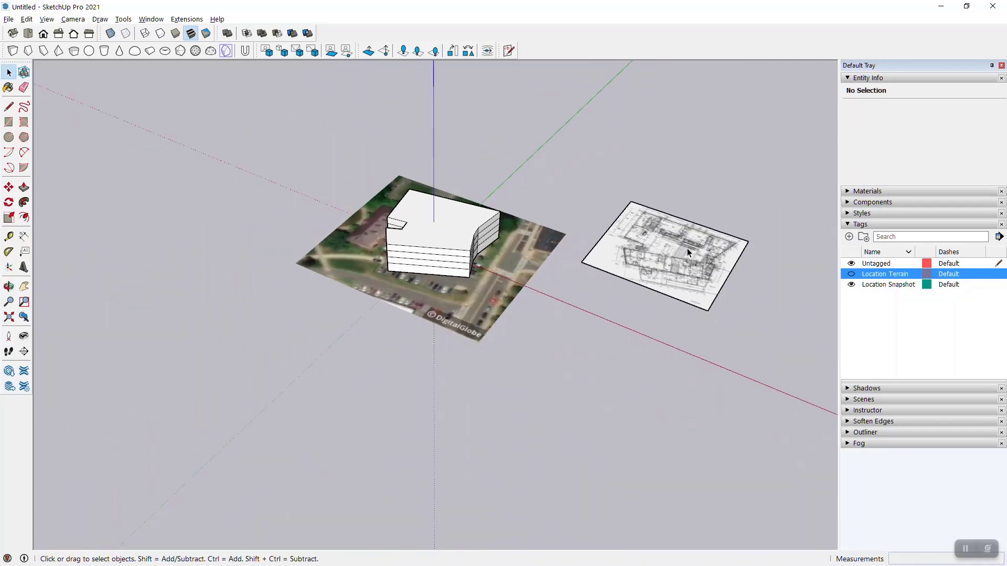
{"action": "left_click", "coordinate": [659, 248]}
{"action": "scroll", "coordinate": [427, 360], "scroll_direction": "down", "scroll_amount": 2}
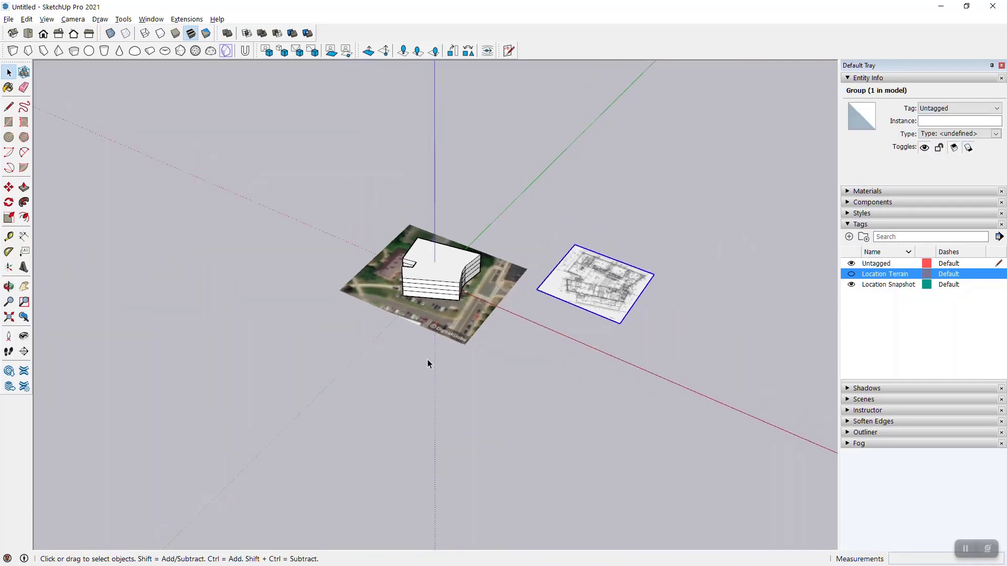
{"action": "left_click", "coordinate": [579, 307]}
{"action": "left_click", "coordinate": [740, 210]}
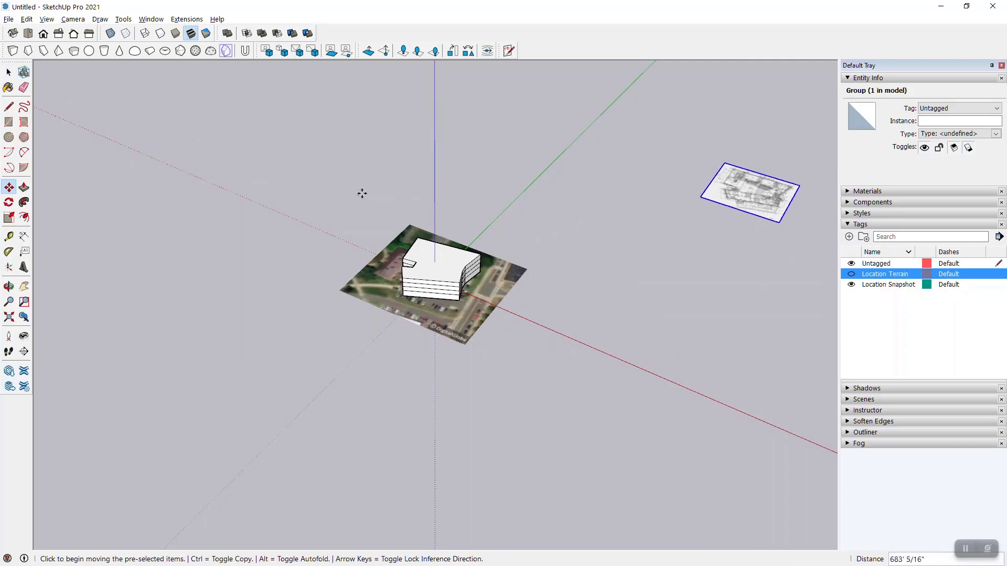
{"action": "key", "text": "space"}
{"action": "left_click", "coordinate": [299, 281]}
Examine the building's placement on the aerial image from close up and from several angles
{"action": "middle_click_drag", "start_coordinate": [299, 281], "coordinate": [339, 330]}
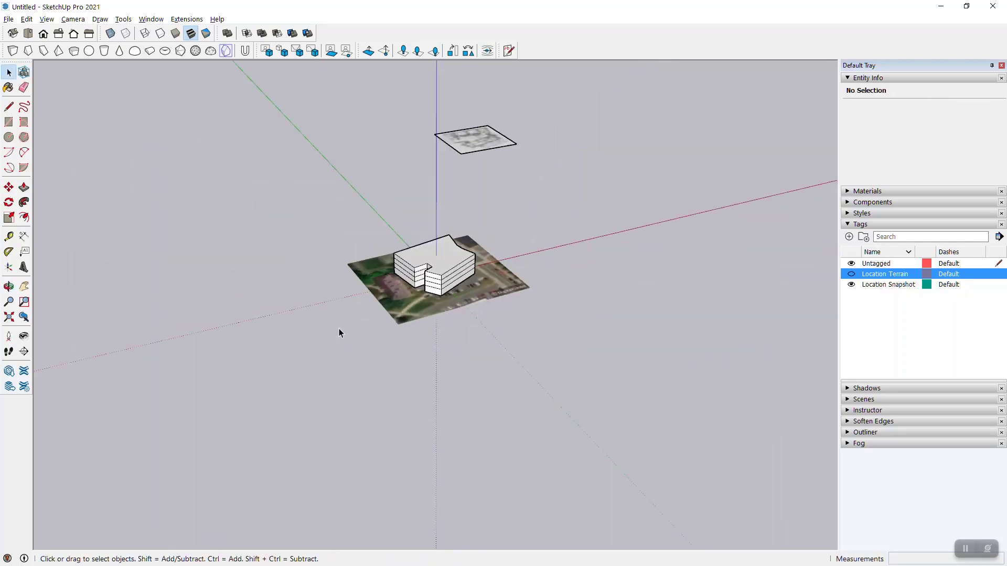
{"action": "scroll", "coordinate": [339, 332], "scroll_direction": "up", "scroll_amount": 5}
{"action": "middle_click_drag", "start_coordinate": [290, 301], "coordinate": [365, 371]}
{"action": "scroll", "coordinate": [558, 219], "scroll_direction": "up", "scroll_amount": 4}
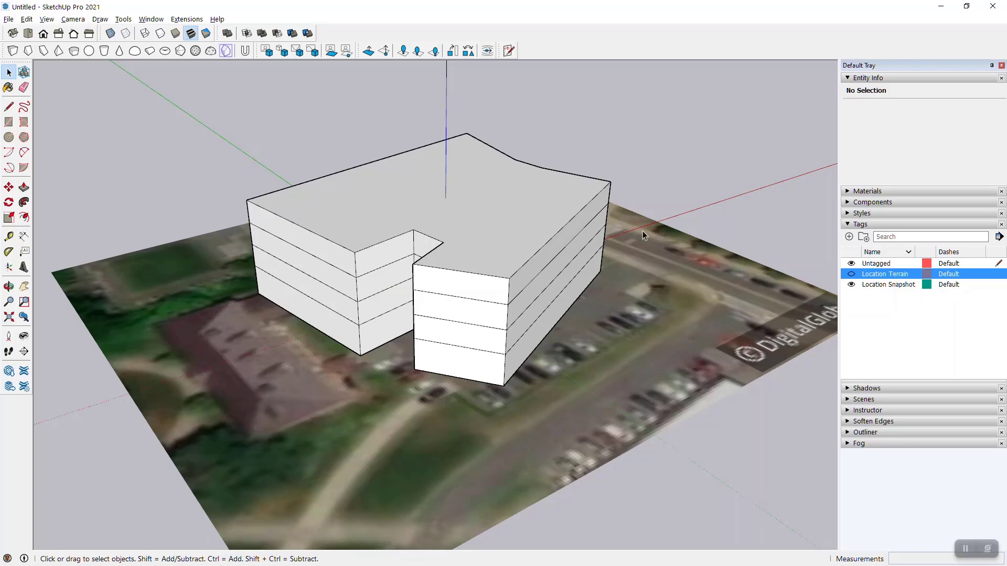
{"action": "middle_click_drag", "start_coordinate": [700, 183], "coordinate": [508, 285]}
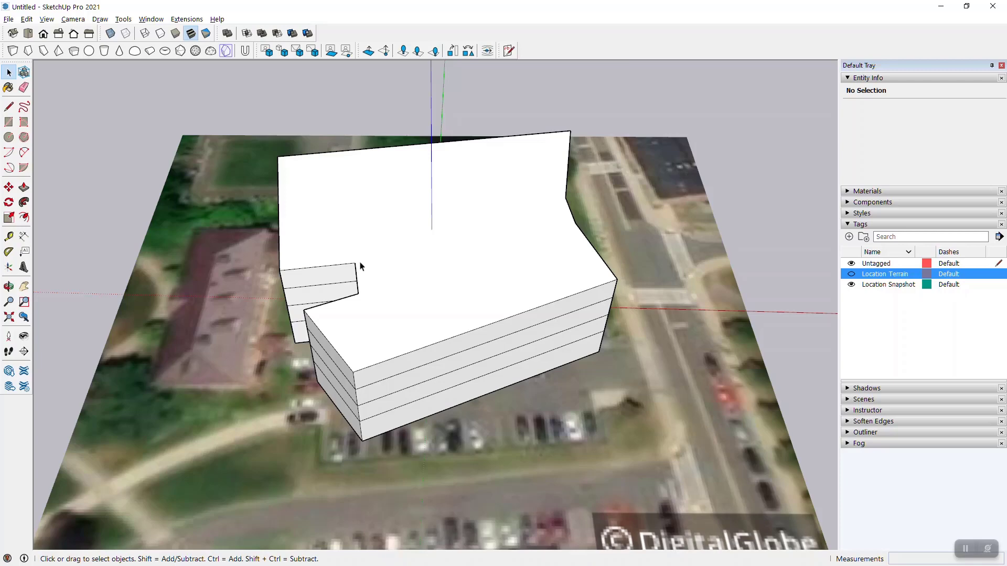
{"action": "middle_click_drag", "start_coordinate": [653, 253], "coordinate": [620, 268]}
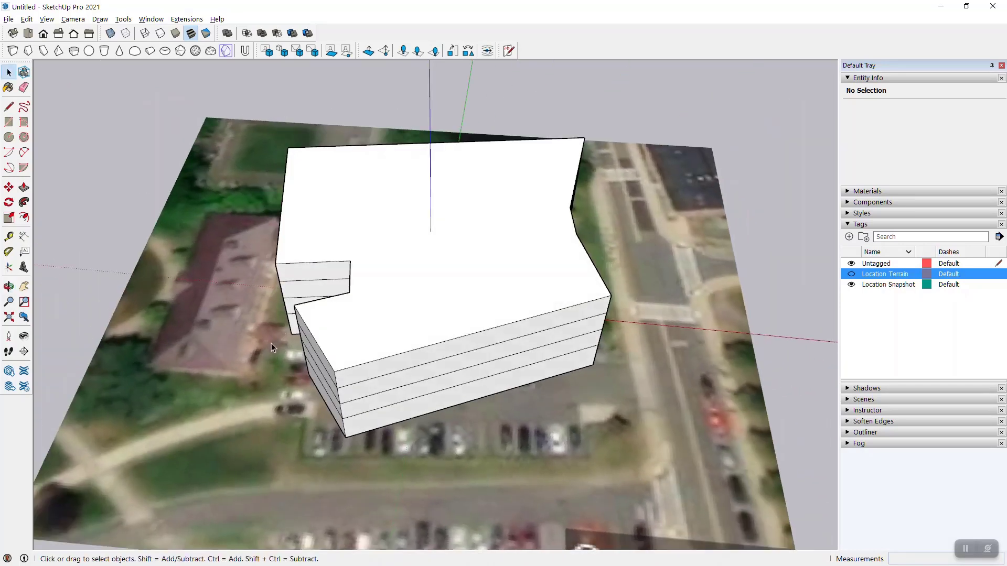
{"action": "middle_click_drag", "start_coordinate": [271, 343], "coordinate": [440, 259]}
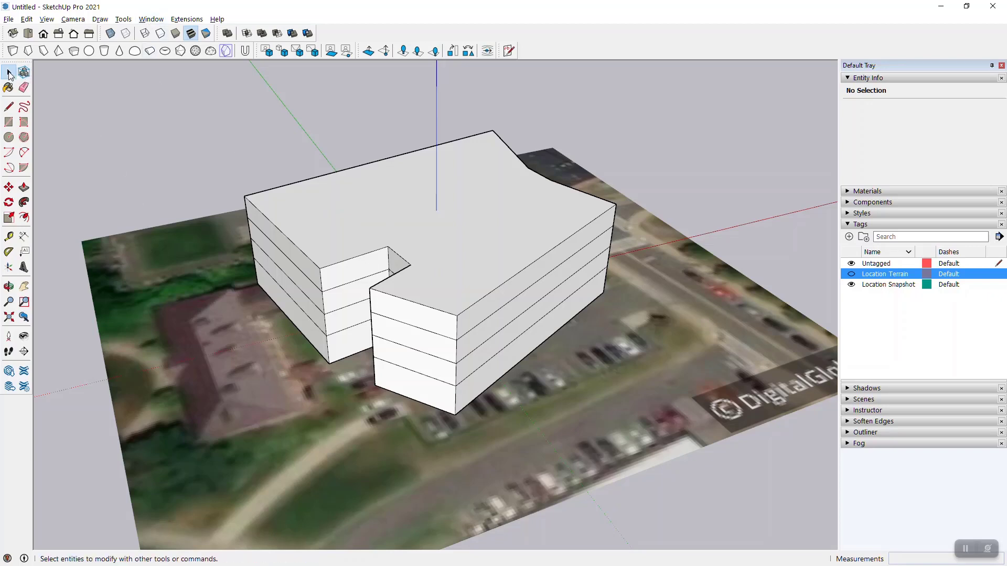
Open 3D Warehouse and browse the models in the Turner Construction Logistics Collection
{"action": "left_click", "coordinate": [154, 22]}
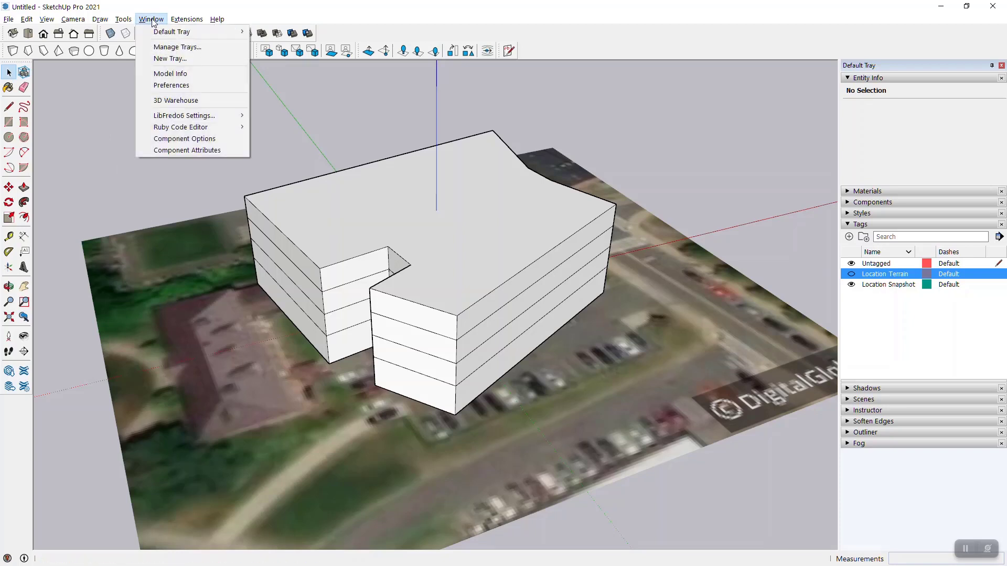
{"action": "left_click", "coordinate": [209, 98]}
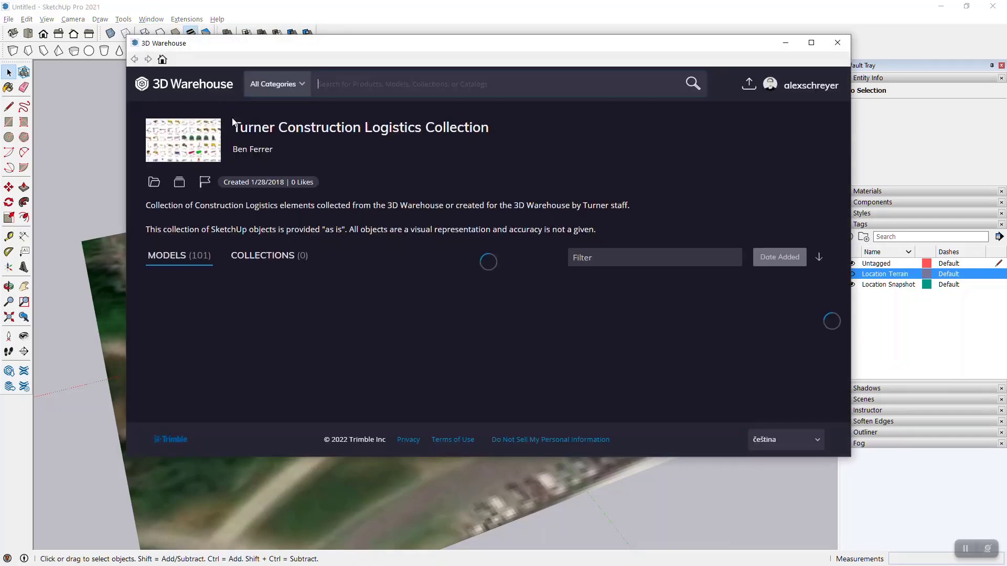
{"action": "left_click_drag", "start_coordinate": [348, 46], "coordinate": [331, 88]}
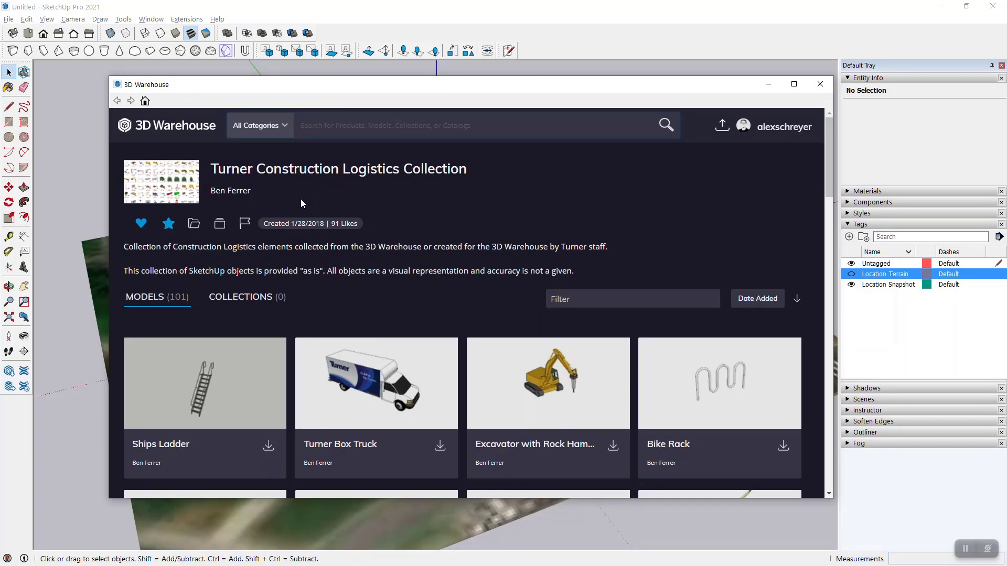
{"action": "scroll", "coordinate": [455, 219], "scroll_direction": "down", "scroll_amount": 4}
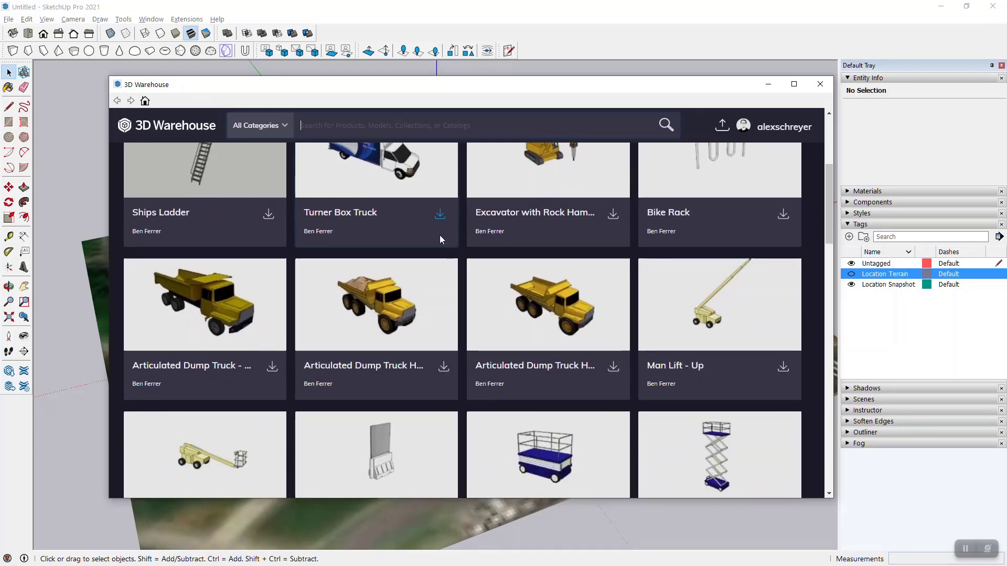
{"action": "scroll", "coordinate": [645, 294], "scroll_direction": "down", "scroll_amount": 4}
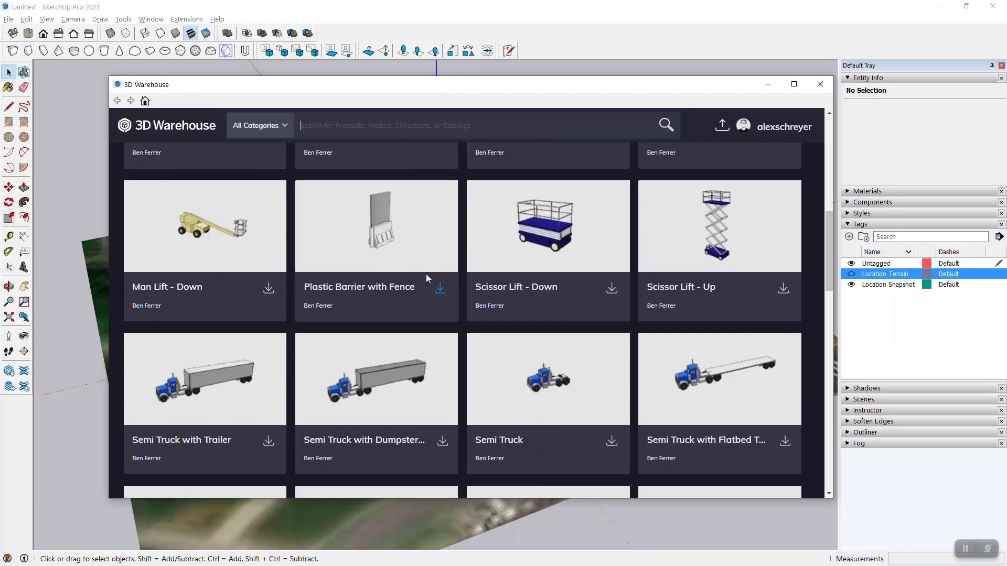
{"action": "scroll", "coordinate": [425, 274], "scroll_direction": "down", "scroll_amount": 4}
{"action": "scroll", "coordinate": [423, 278], "scroll_direction": "up", "scroll_amount": 12}
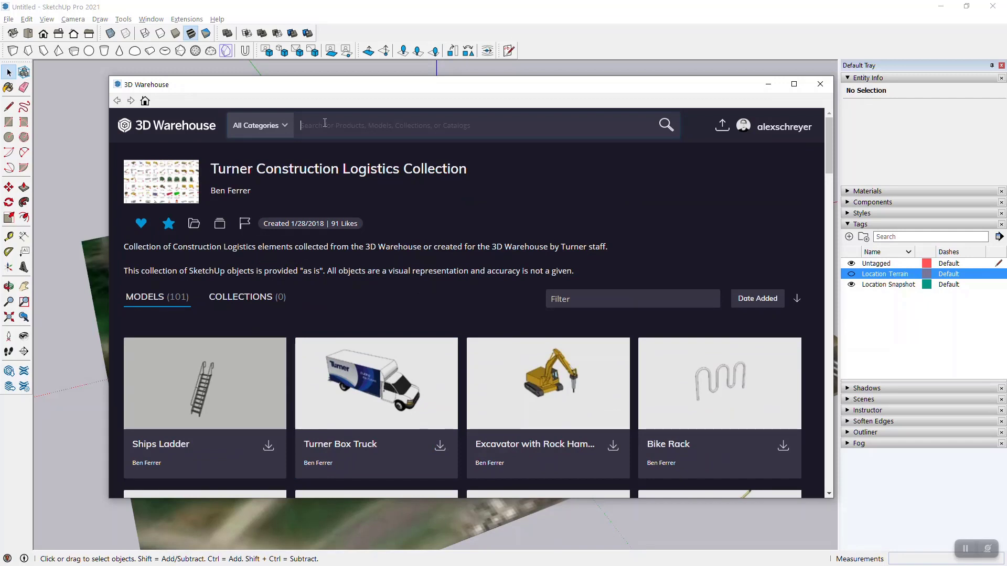
Look up the search suggestions for "turner construction" in 3D Warehouse, and close them to stay in the collection
{"action": "left_click", "coordinate": [325, 123]}
{"action": "type", "text": "turner co"}
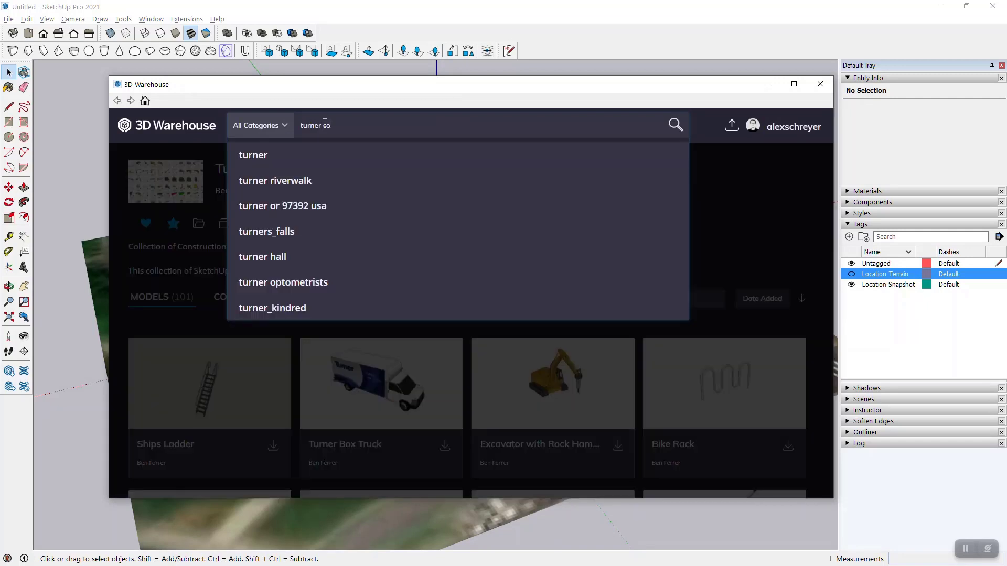
{"action": "type", "text": "nstruction"}
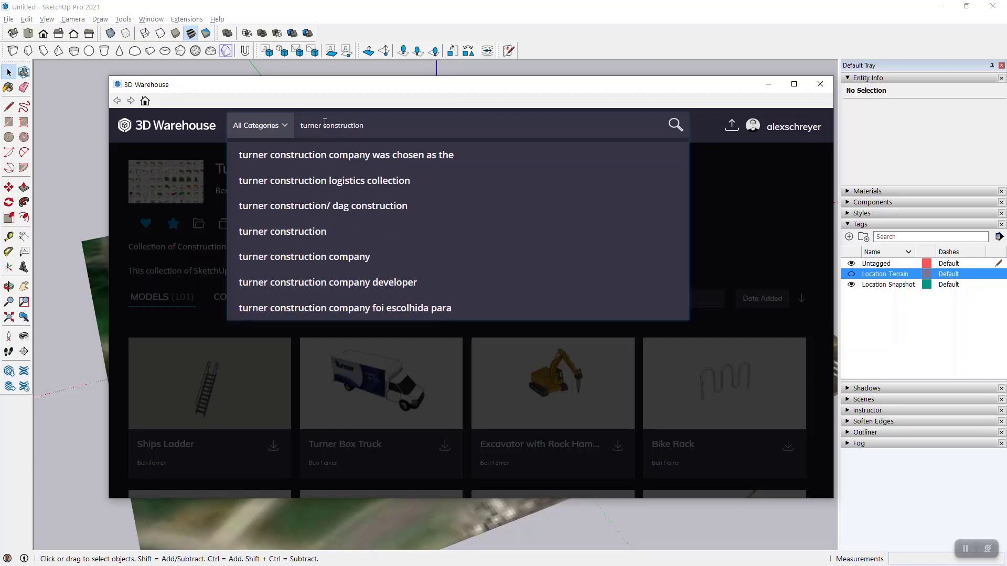
{"action": "left_click", "coordinate": [704, 175]}
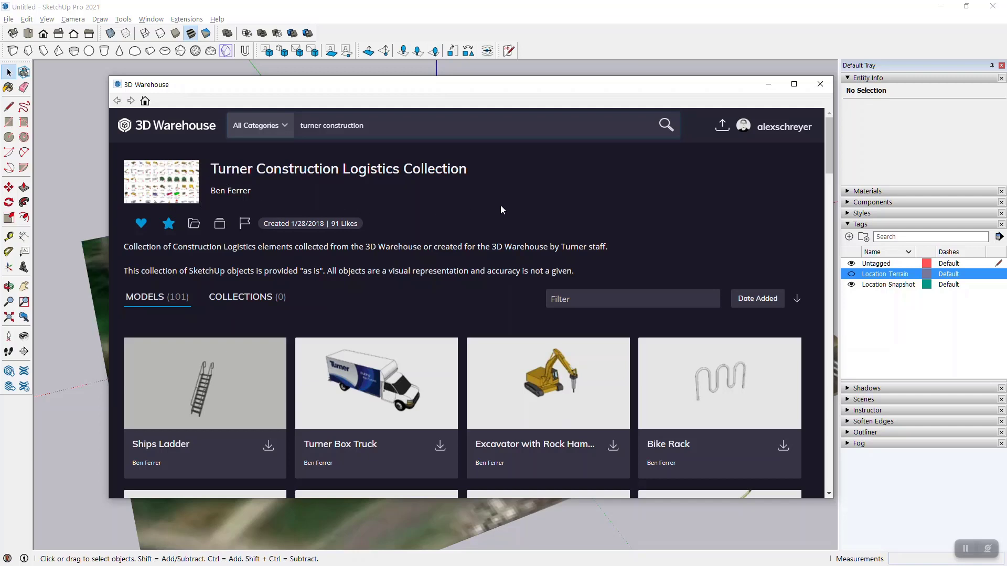
Load the Construction Trailer from the Turner collection directly into the model and place it on the path and lawn beside the building
{"action": "scroll", "coordinate": [434, 240], "scroll_direction": "down", "scroll_amount": 2}
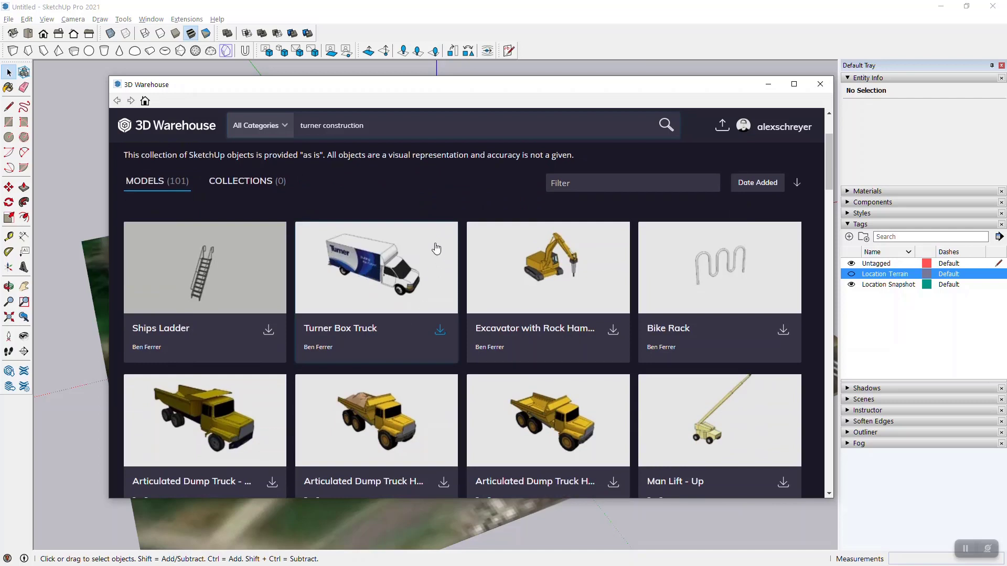
{"action": "scroll", "coordinate": [436, 248], "scroll_direction": "down", "scroll_amount": 1}
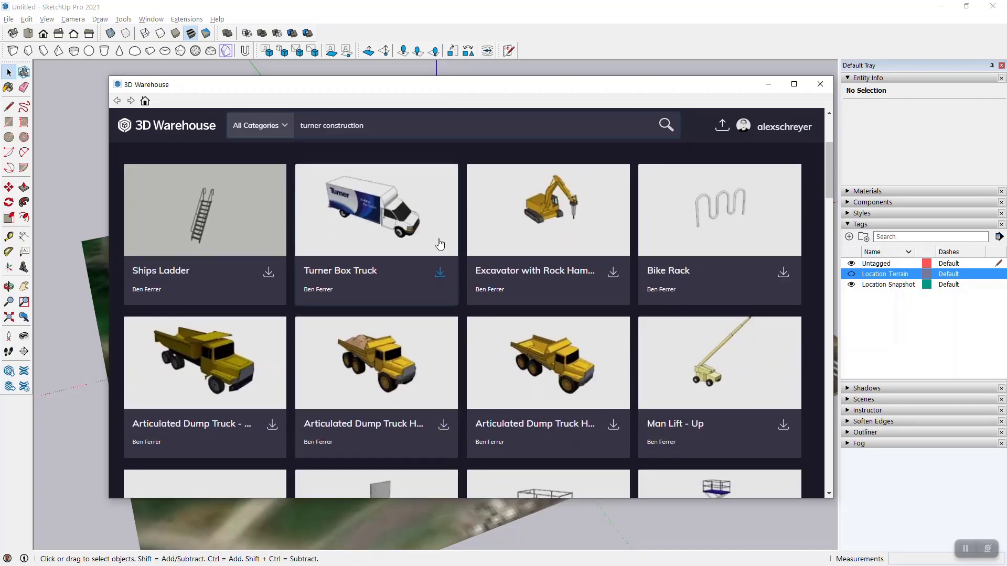
{"action": "scroll", "coordinate": [379, 243], "scroll_direction": "up", "scroll_amount": 1}
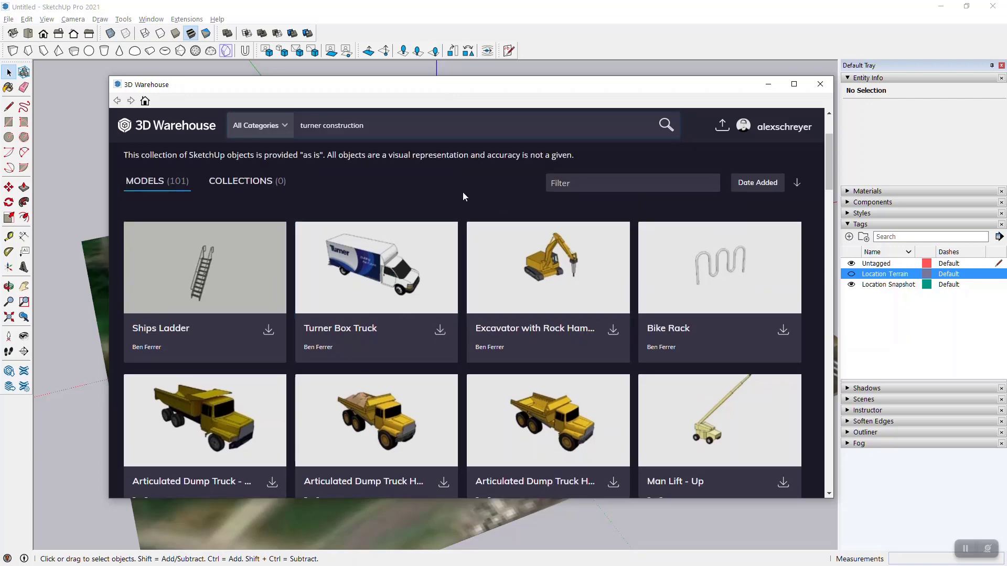
{"action": "scroll", "coordinate": [463, 196], "scroll_direction": "up", "scroll_amount": 2}
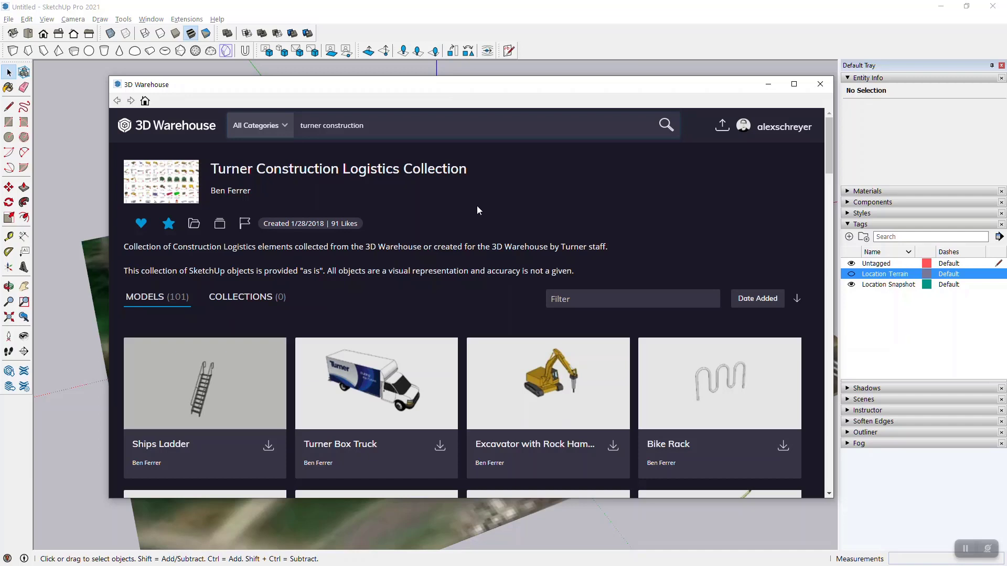
{"action": "scroll", "coordinate": [473, 259], "scroll_direction": "down", "scroll_amount": 10}
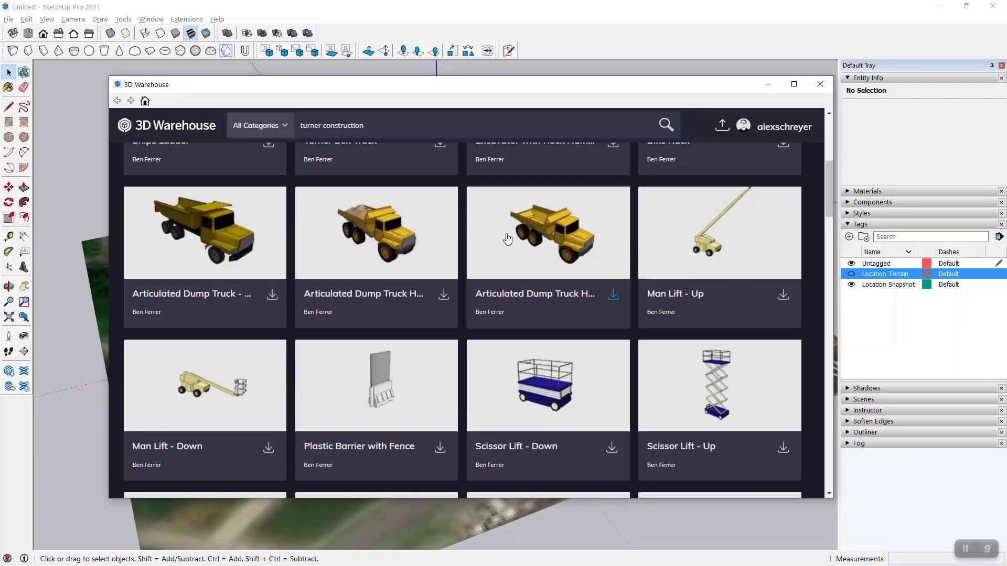
{"action": "scroll", "coordinate": [458, 261], "scroll_direction": "down", "scroll_amount": 15}
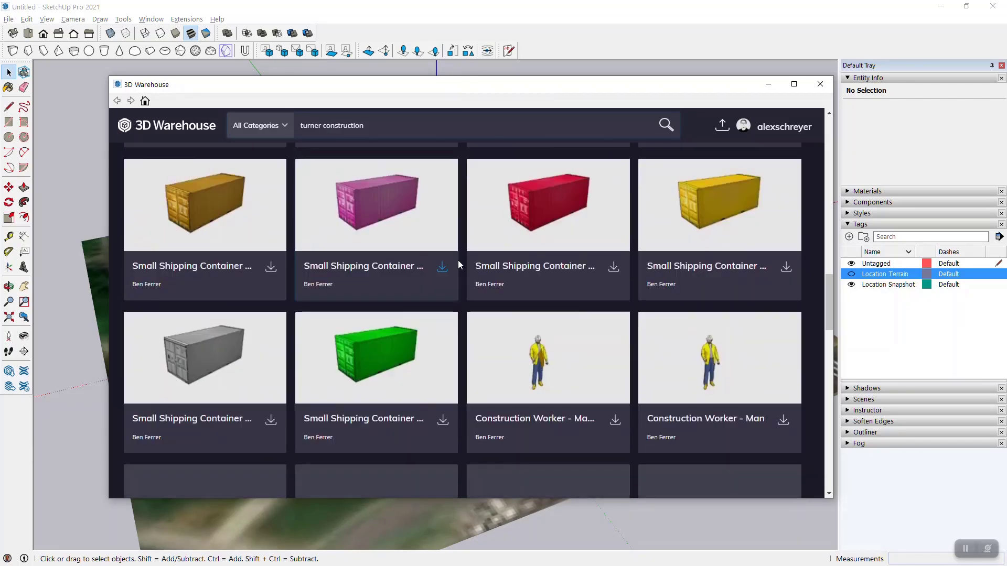
{"action": "scroll", "coordinate": [459, 260], "scroll_direction": "down", "scroll_amount": 4}
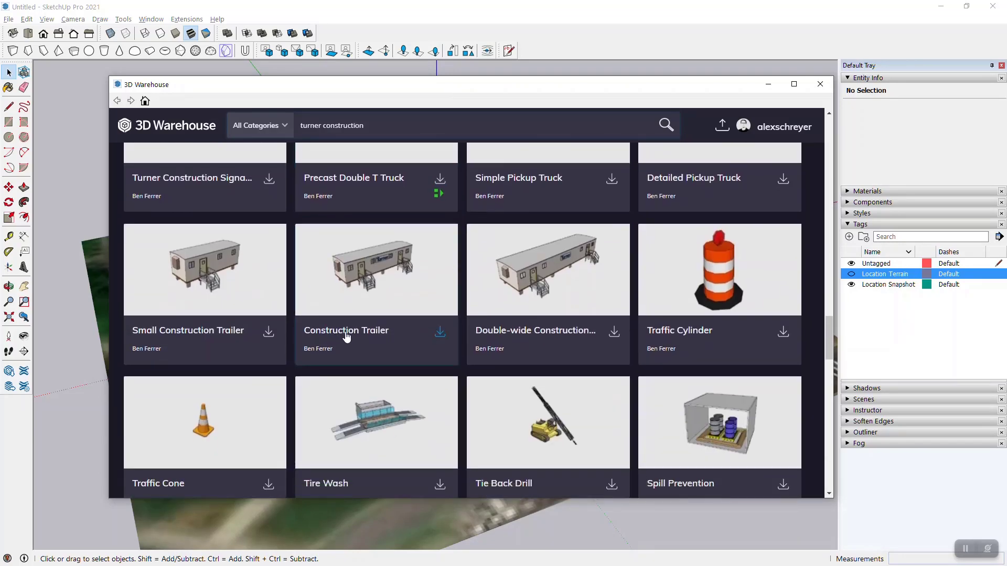
{"action": "left_click", "coordinate": [440, 336]}
{"action": "left_click", "coordinate": [426, 317]}
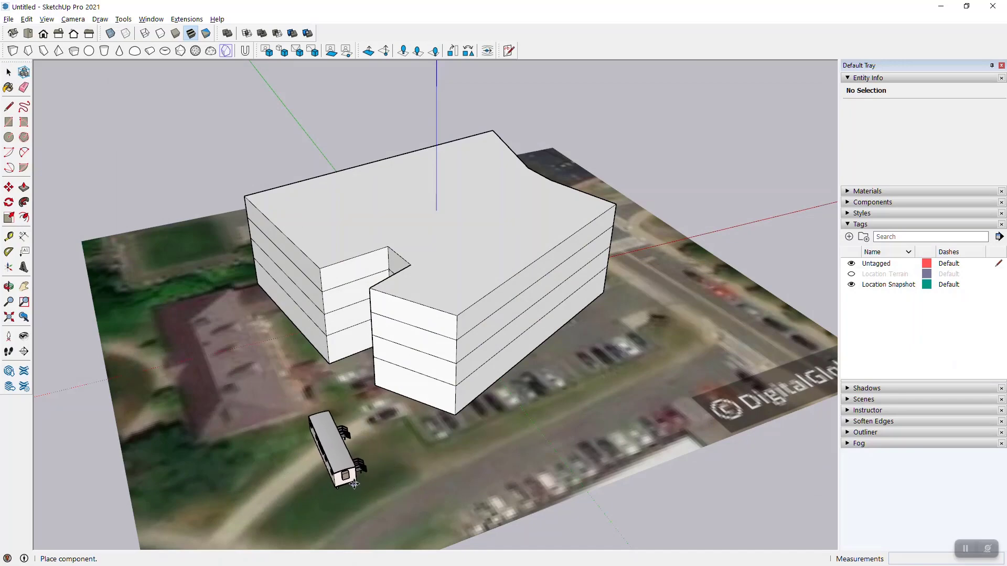
{"action": "left_click", "coordinate": [361, 478]}
{"action": "middle_click_drag", "start_coordinate": [361, 479], "coordinate": [310, 366]}
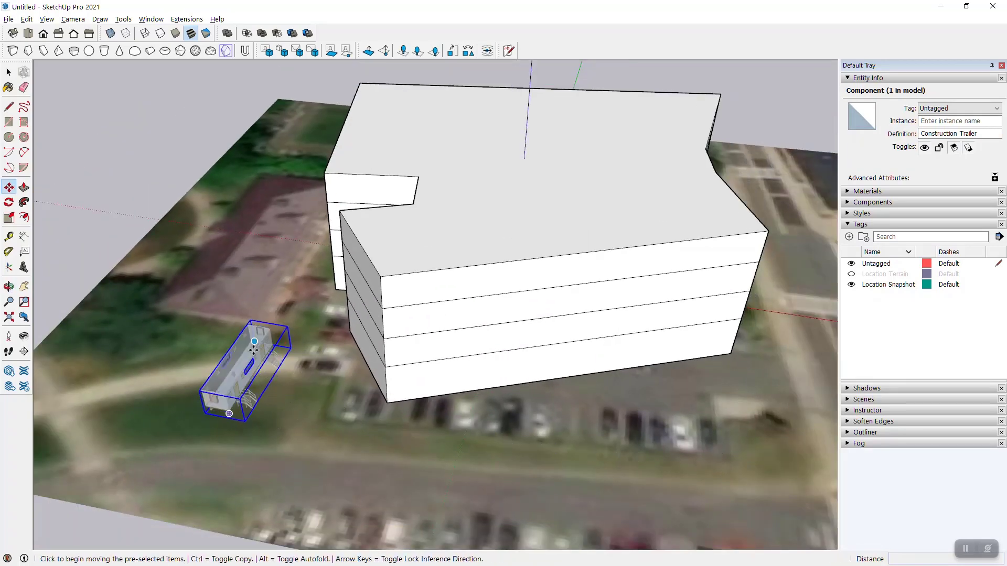
{"action": "mouse_move", "coordinate": [224, 386]}
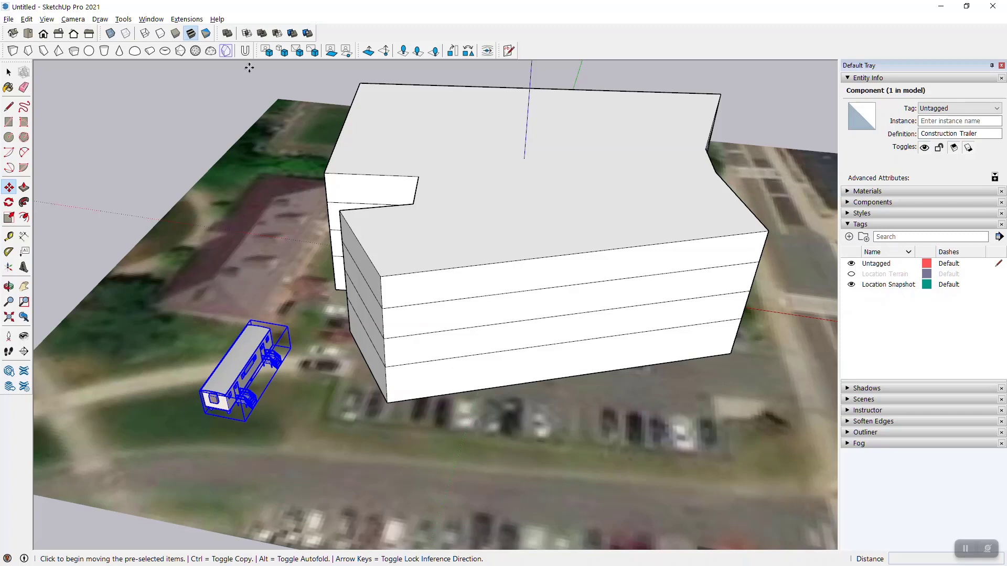
Load the Construction Fence 8ft x 8ft from the Turner collection directly into the model and place it on the ground near the trailer
{"action": "left_click", "coordinate": [150, 19]}
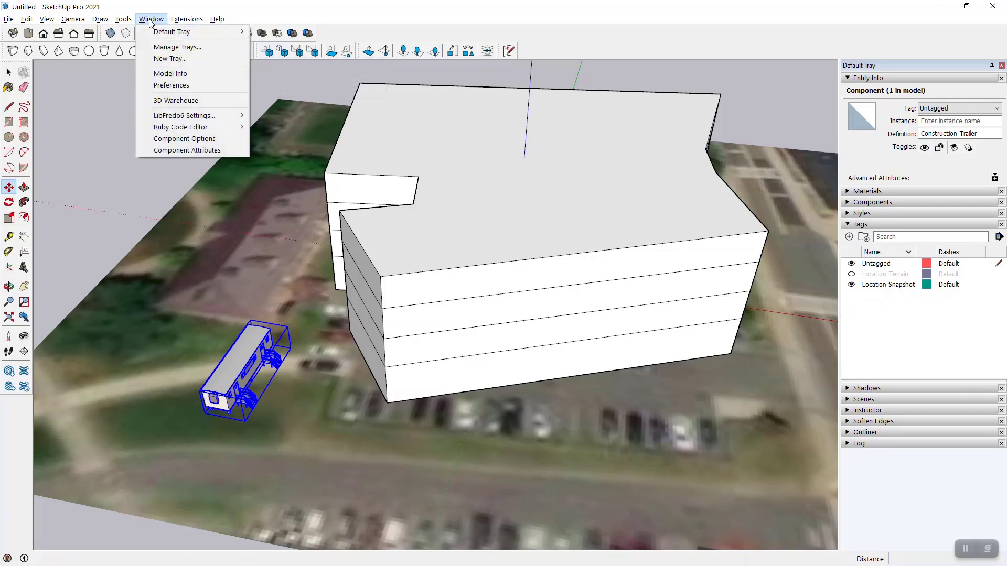
{"action": "left_click", "coordinate": [175, 100]}
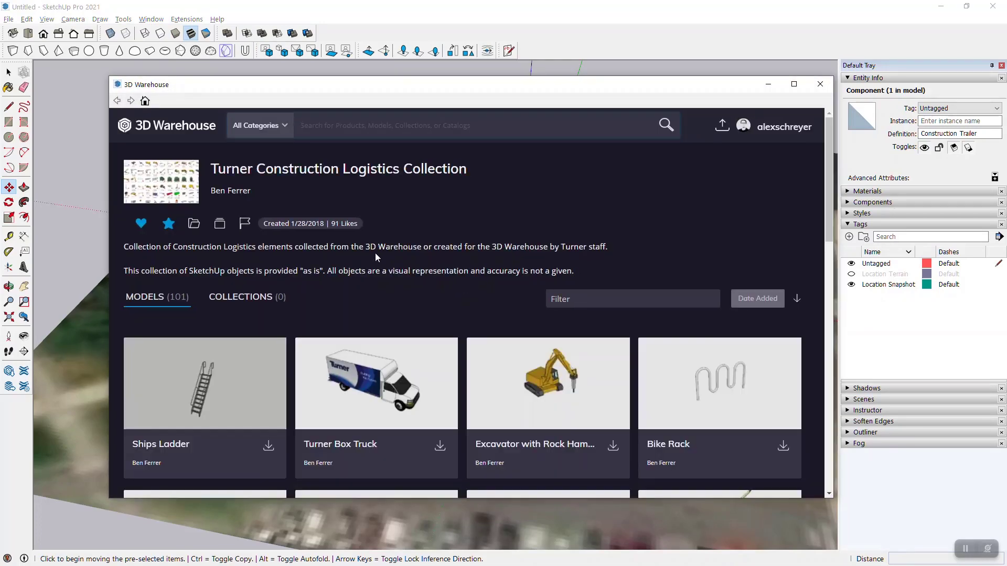
{"action": "scroll", "coordinate": [375, 254], "scroll_direction": "down", "scroll_amount": 10}
{"action": "scroll", "coordinate": [398, 298], "scroll_direction": "down", "scroll_amount": 15}
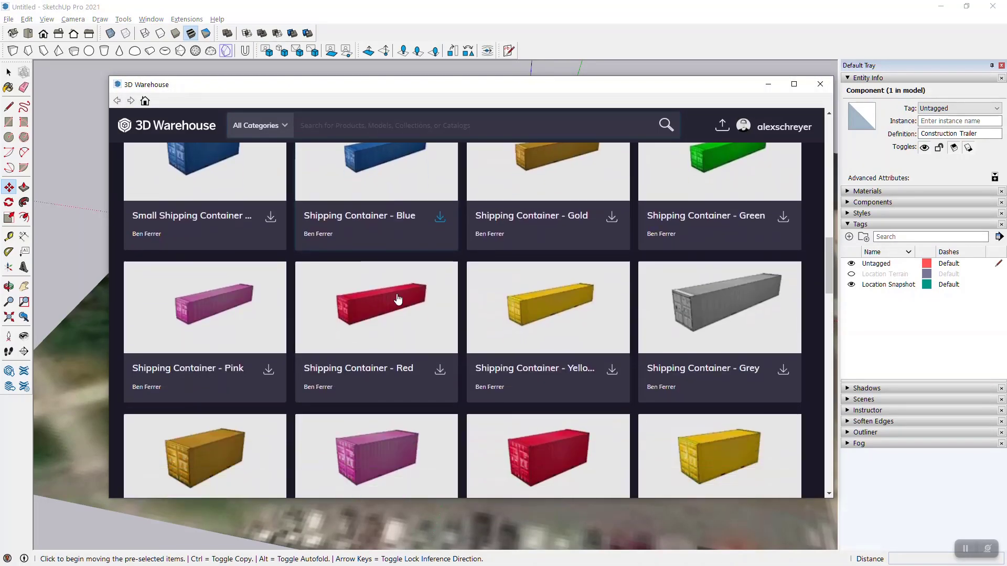
{"action": "scroll", "coordinate": [398, 298], "scroll_direction": "down", "scroll_amount": 1}
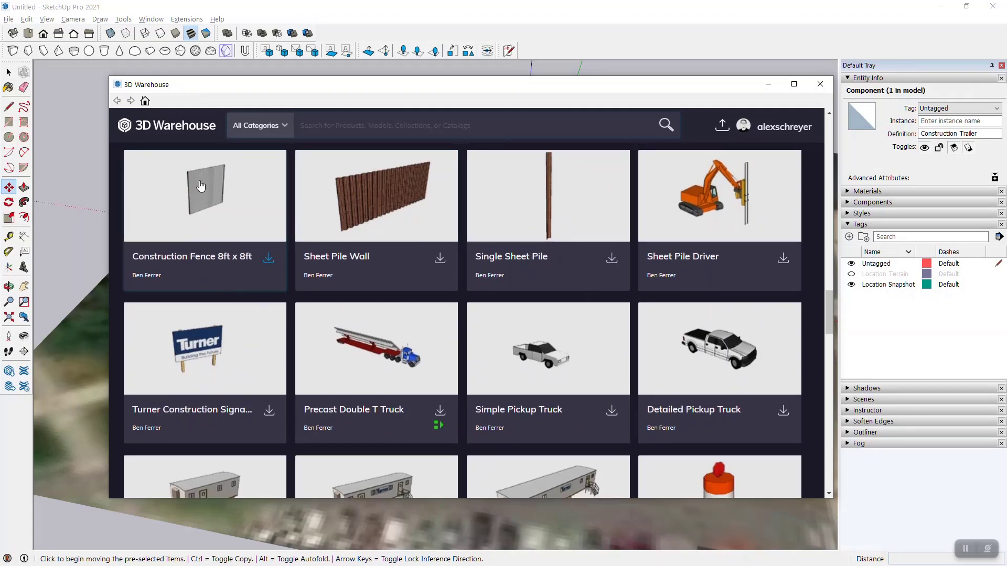
{"action": "left_click", "coordinate": [269, 259]}
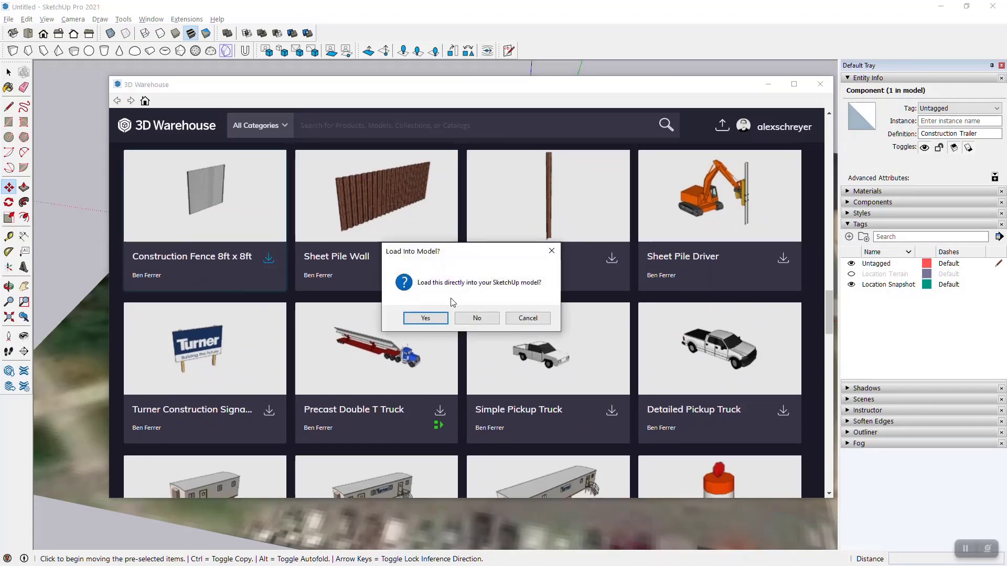
{"action": "left_click", "coordinate": [425, 318]}
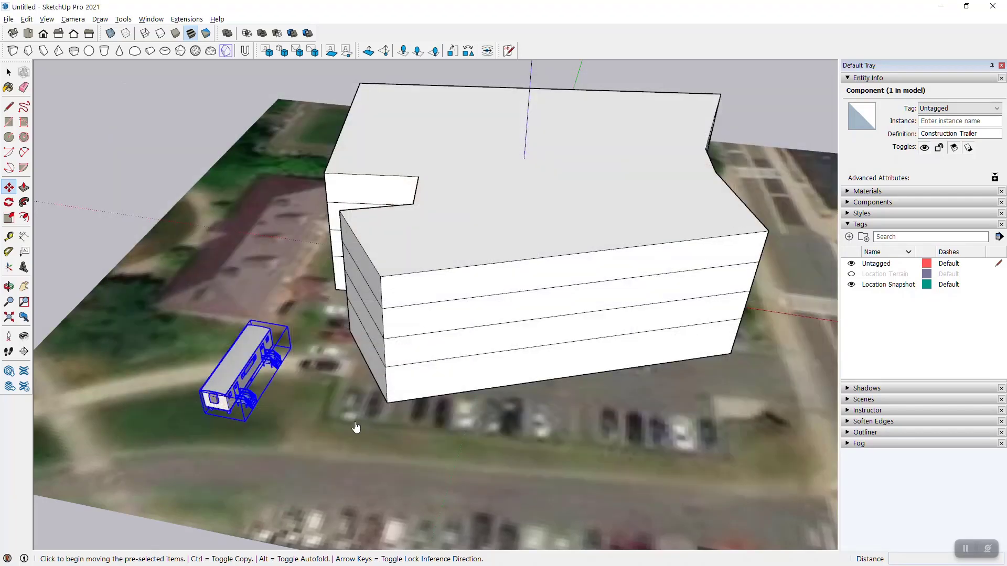
{"action": "left_click", "coordinate": [266, 444]}
Copy the fence panel 8' along its own length so both panels meet end to end, and group the two panels
{"action": "scroll", "coordinate": [305, 452], "scroll_direction": "up", "scroll_amount": 10}
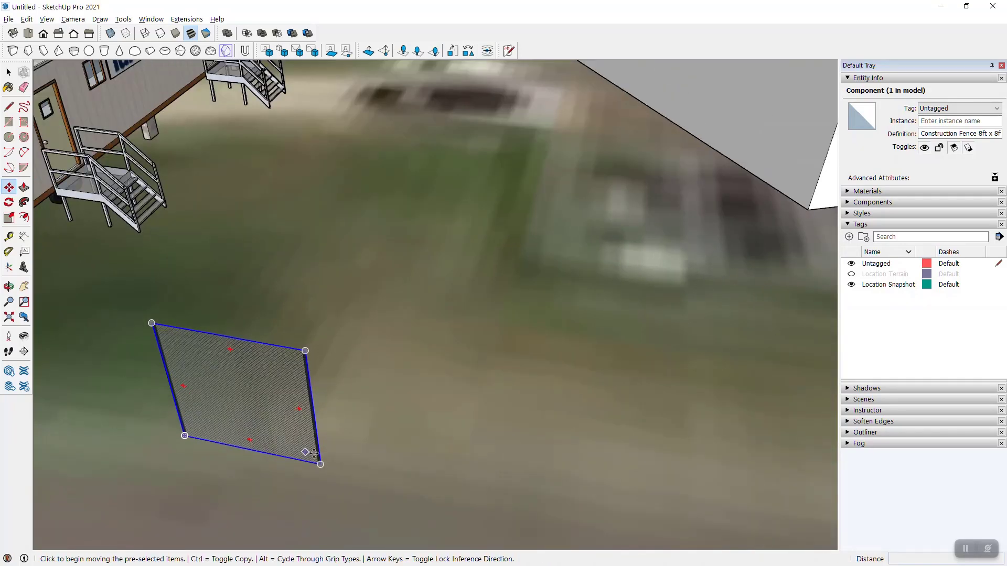
{"action": "middle_click_drag", "start_coordinate": [306, 452], "coordinate": [325, 472]}
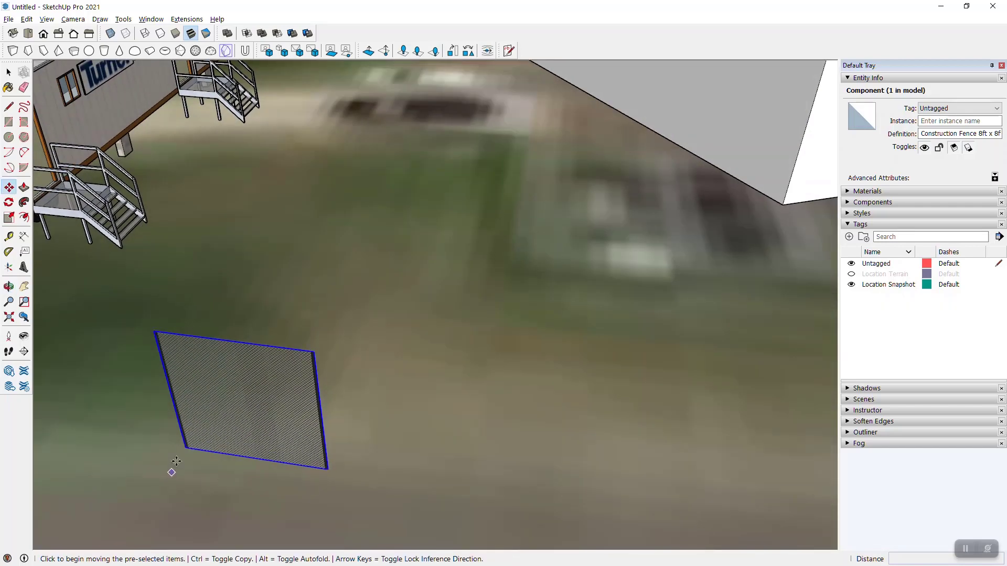
{"action": "left_click", "coordinate": [185, 449]}
{"action": "key", "text": "ctrl"}
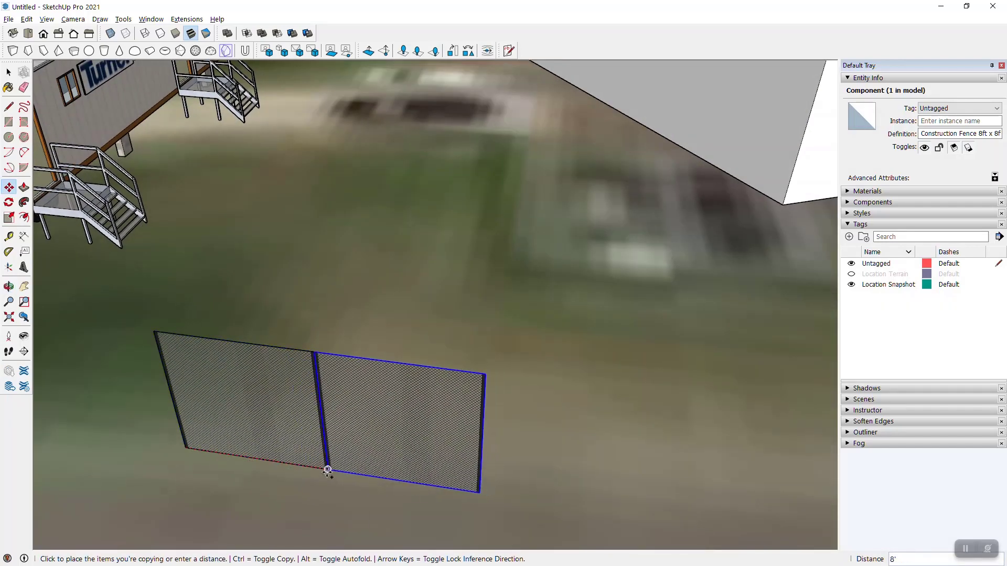
{"action": "left_click", "coordinate": [327, 470]}
{"action": "key", "text": "space"}
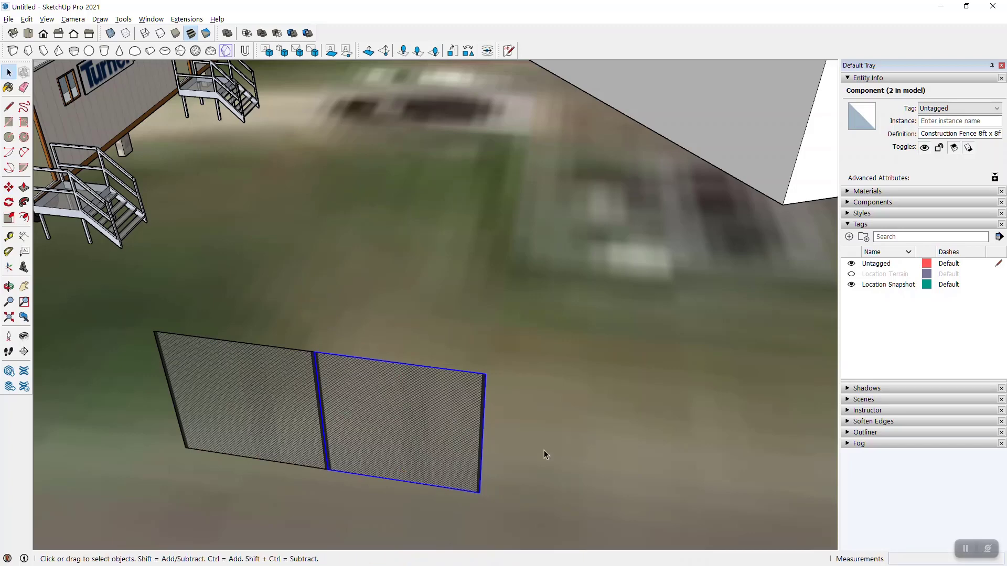
{"action": "left_click_drag", "start_coordinate": [252, 351], "coordinate": [252, 351]}
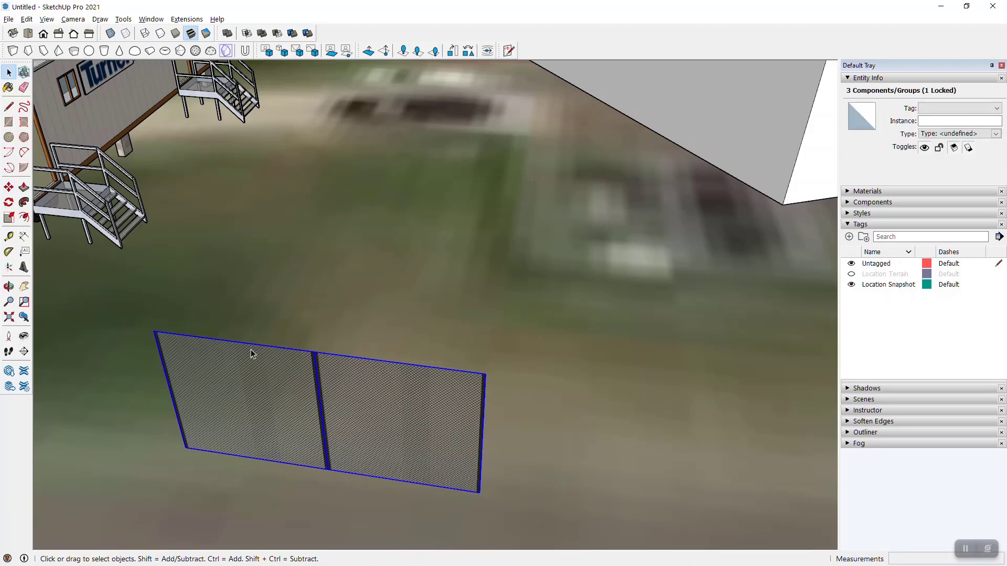
{"action": "key", "text": "ctrl+g"}
Move the fence group about 6' 3 1/2" along the ground and rotate it horizontally about 18.1 degrees around its centre
{"action": "middle_click_drag", "start_coordinate": [344, 431], "coordinate": [376, 391]}
{"action": "key", "text": "m"}
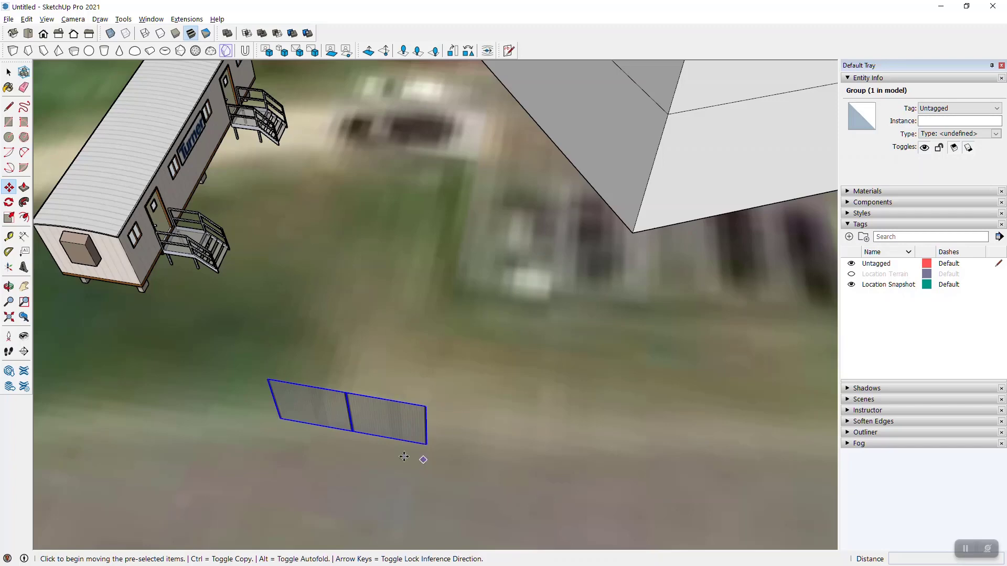
{"action": "left_click", "coordinate": [324, 421]}
{"action": "left_click", "coordinate": [385, 402]}
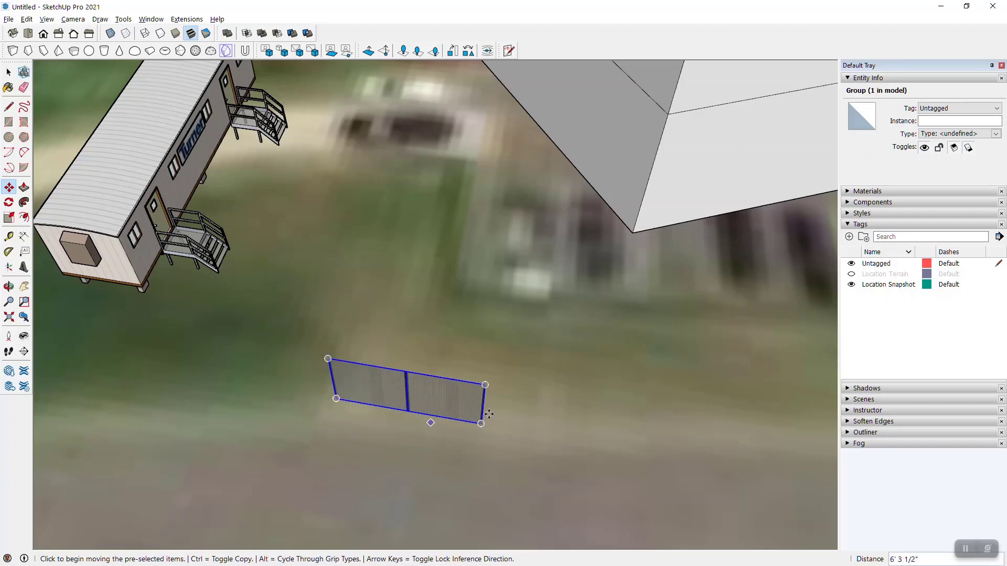
{"action": "scroll", "coordinate": [466, 376], "scroll_direction": "up", "scroll_amount": 5}
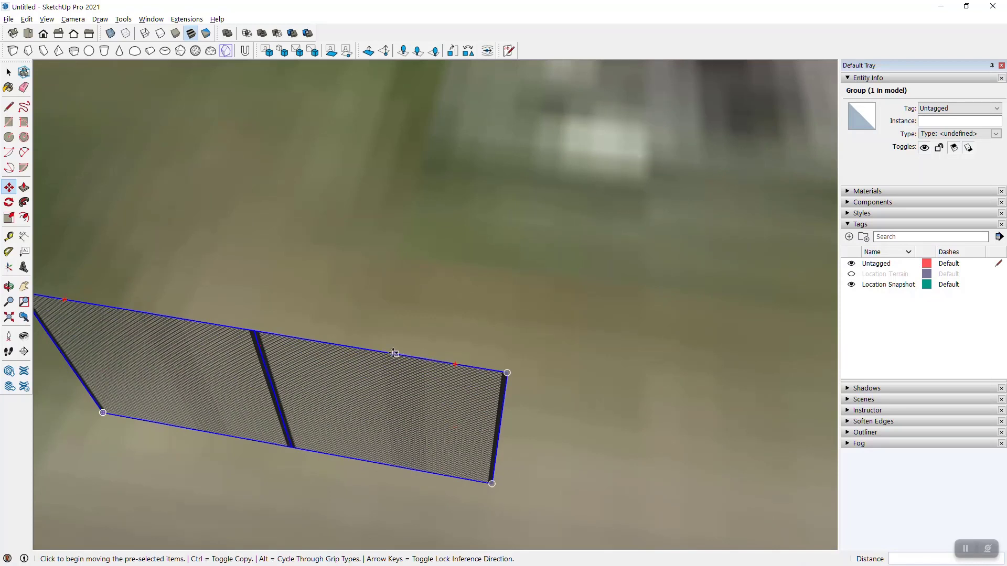
{"action": "left_click", "coordinate": [456, 363]}
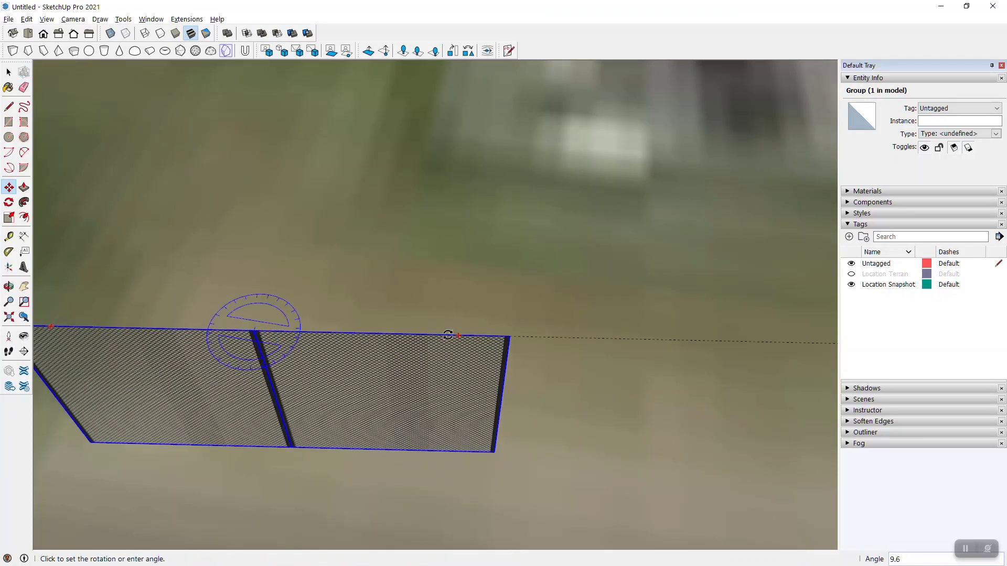
{"action": "left_click", "coordinate": [444, 313]}
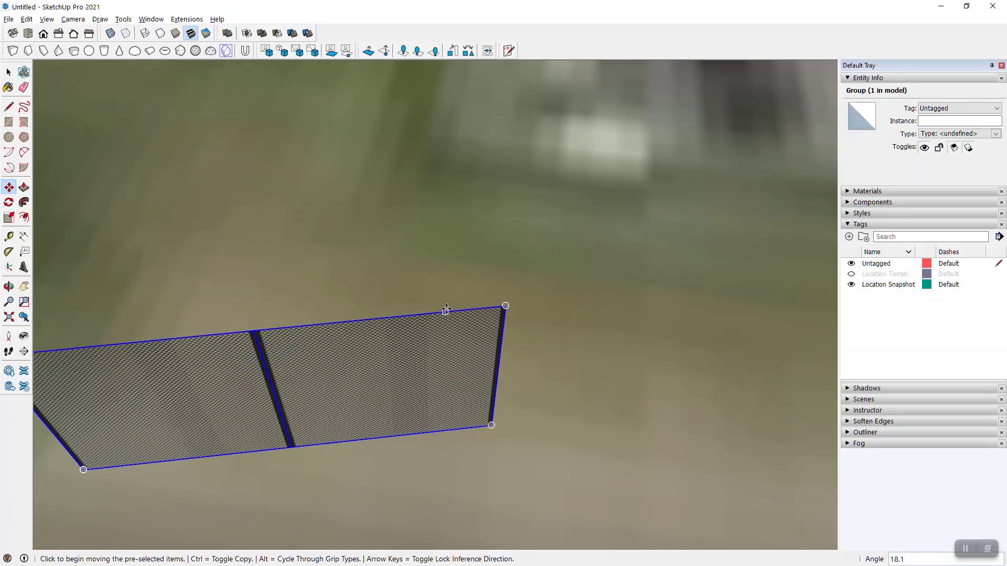
Load the Traffic Cylinder from the Turner collection in 3D Warehouse directly into the model and place it on the road edge near the fence
{"action": "scroll", "coordinate": [459, 316], "scroll_direction": "down", "scroll_amount": 8}
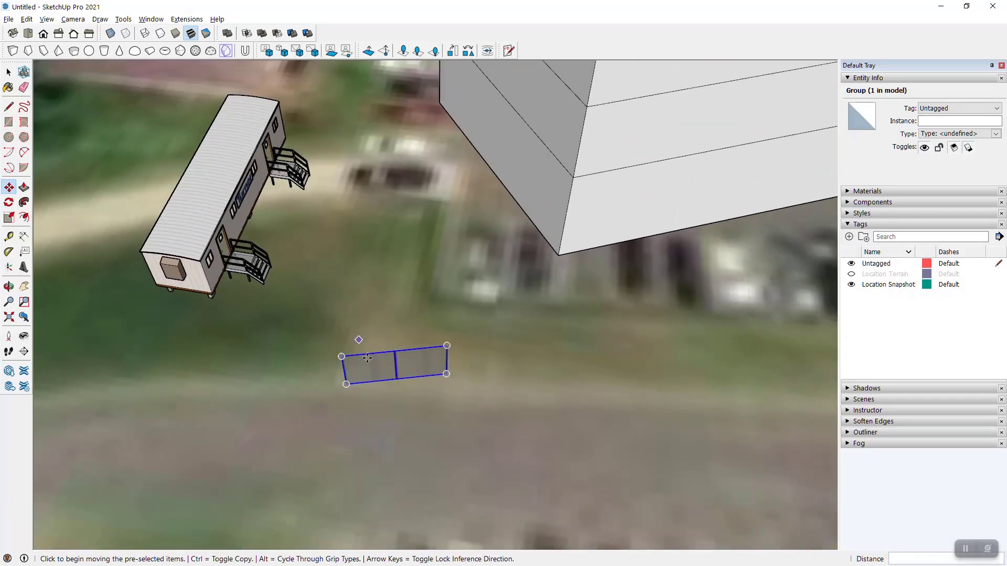
{"action": "middle_click_drag", "start_coordinate": [418, 418], "coordinate": [404, 400]}
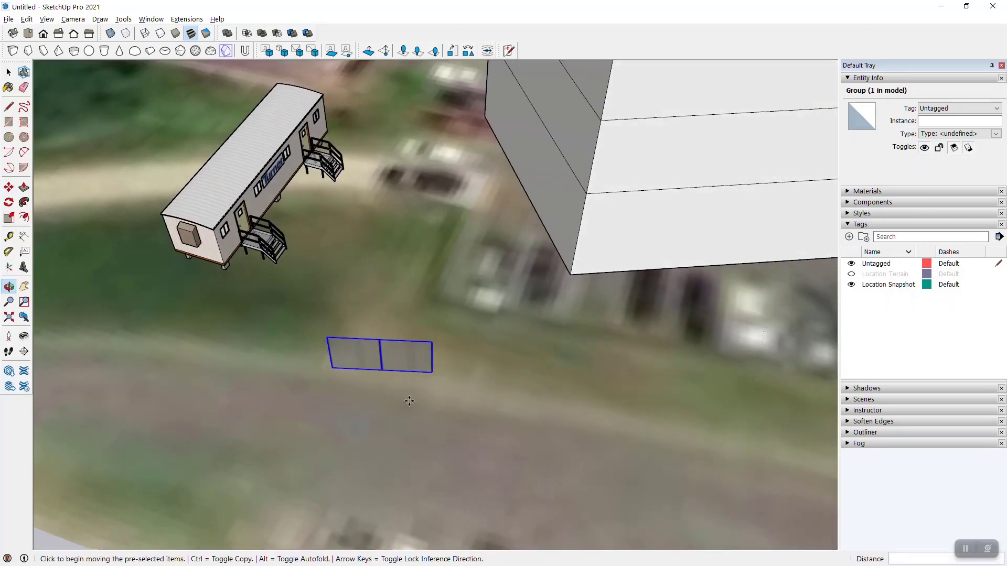
{"action": "left_click", "coordinate": [151, 19]}
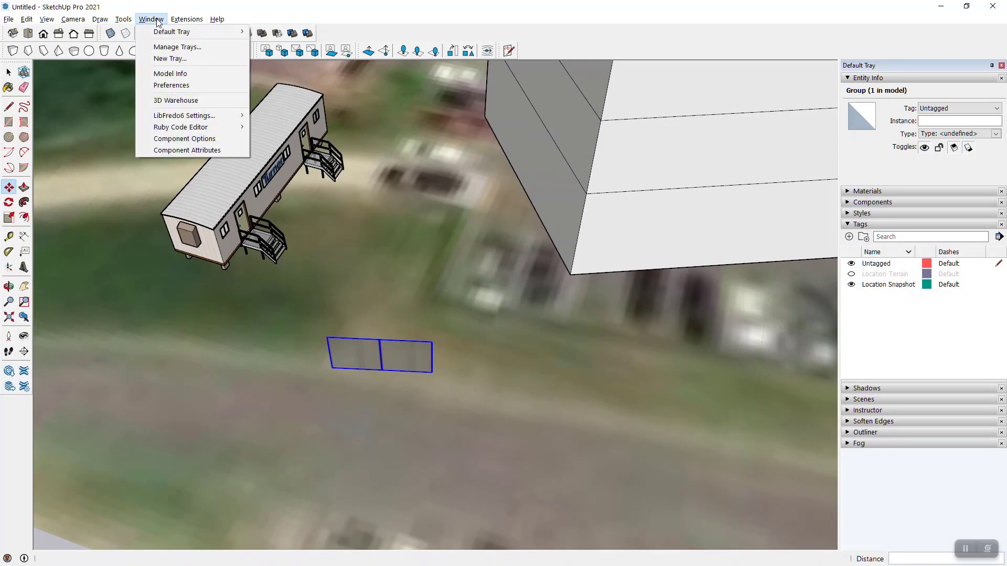
{"action": "left_click", "coordinate": [175, 100]}
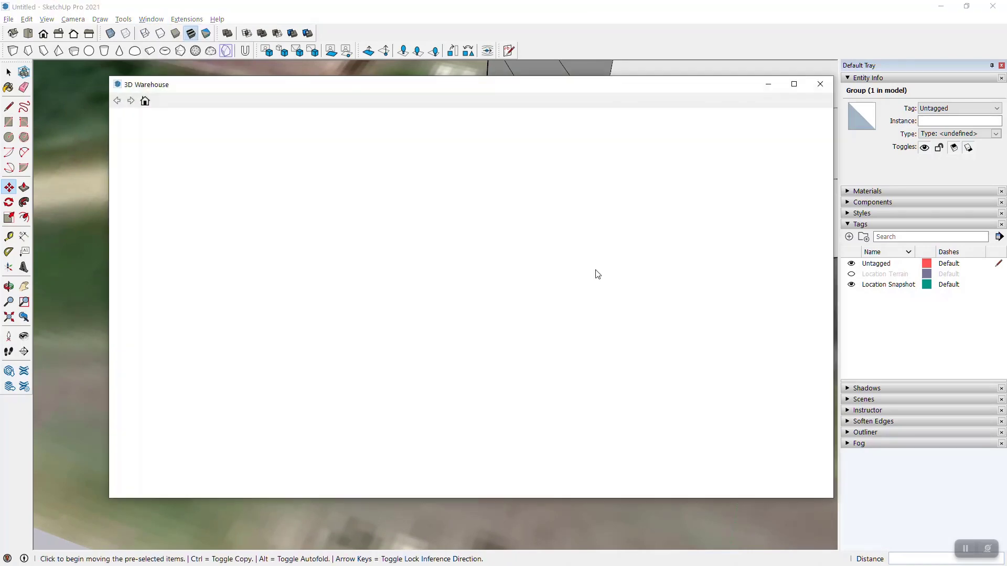
{"action": "scroll", "coordinate": [521, 299], "scroll_direction": "down", "scroll_amount": 10}
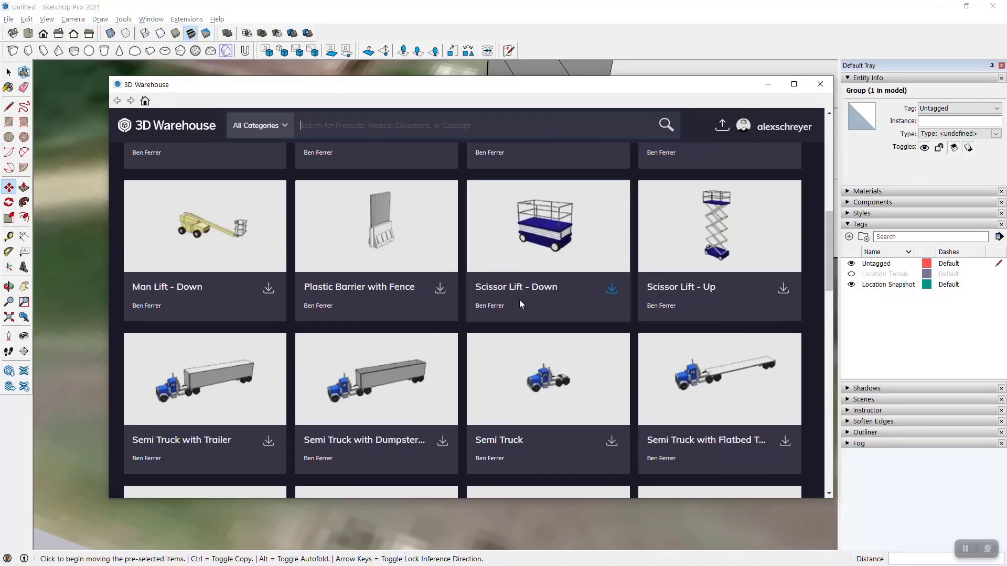
{"action": "scroll", "coordinate": [518, 315], "scroll_direction": "down", "scroll_amount": 15}
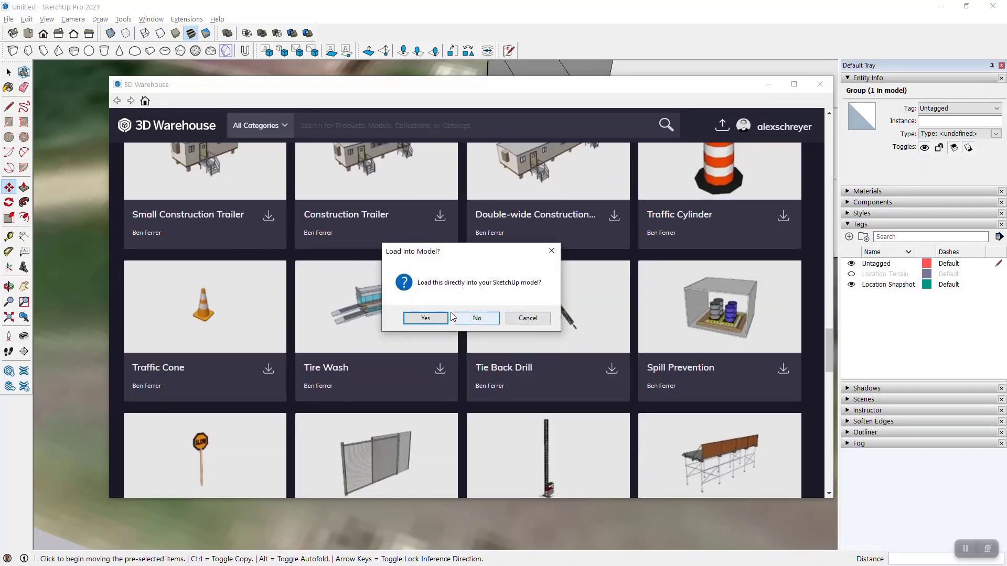
{"action": "left_click", "coordinate": [434, 318]}
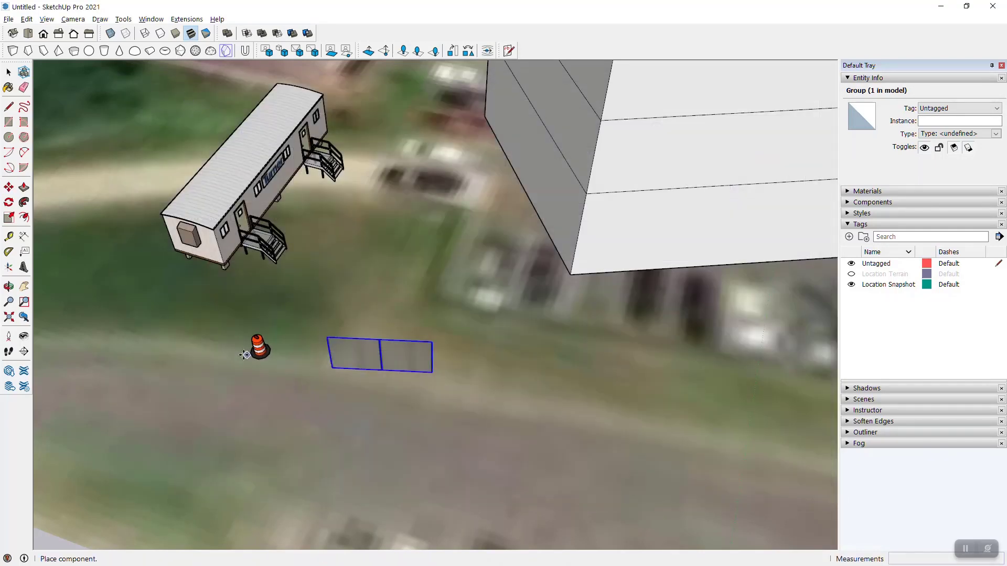
{"action": "left_click", "coordinate": [204, 366]}
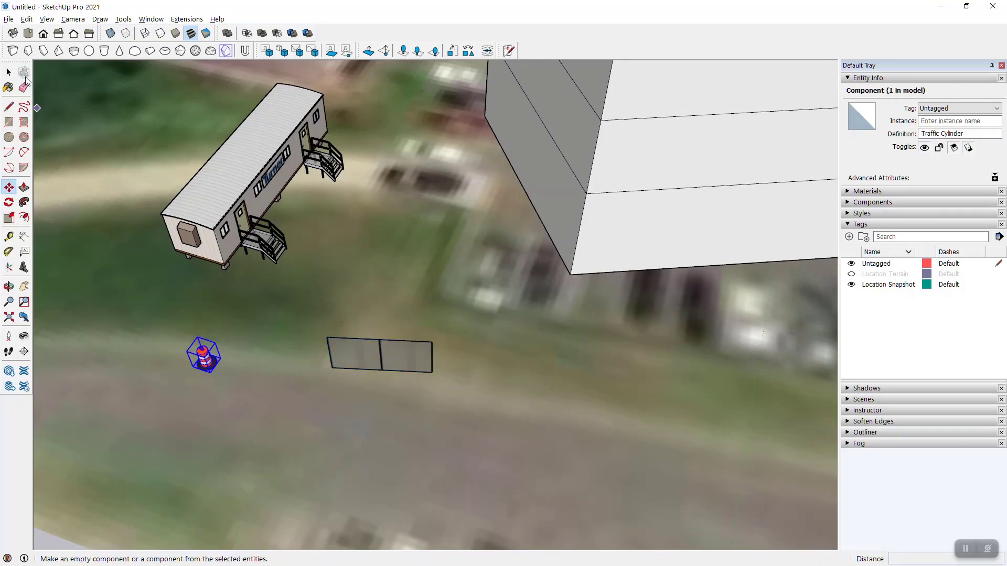
Place nine more Traffic Cylinder components in a row along the road edge, running past the fence and the building corner
{"action": "left_click", "coordinate": [9, 71]}
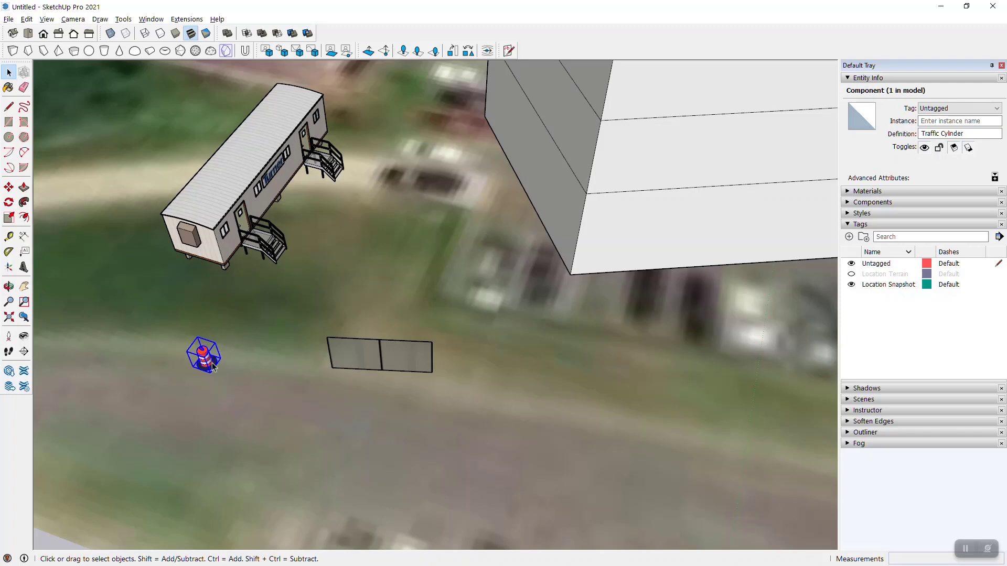
{"action": "left_click", "coordinate": [227, 53]}
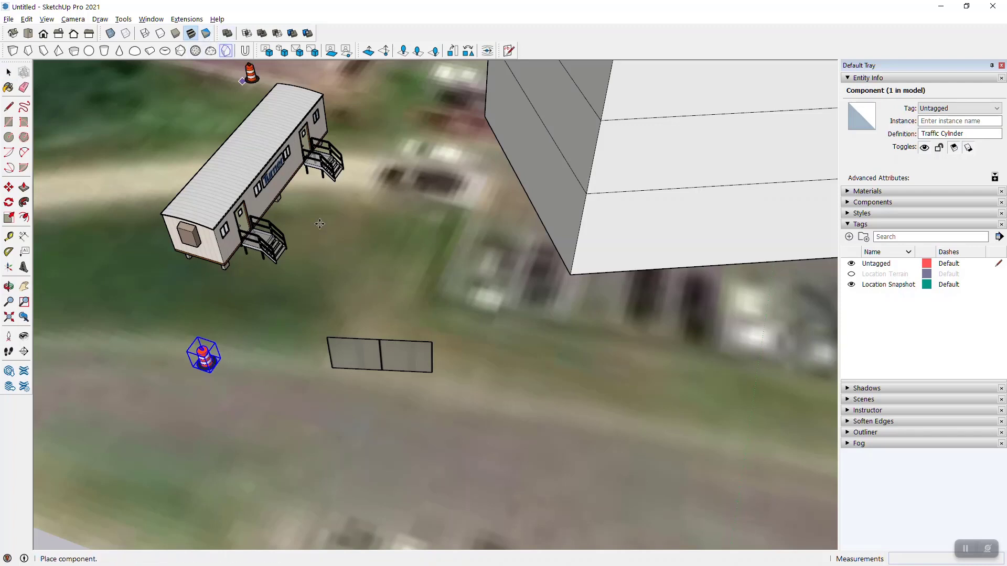
{"action": "left_click", "coordinate": [248, 374]}
{"action": "left_click", "coordinate": [304, 382]}
{"action": "left_click", "coordinate": [394, 392]}
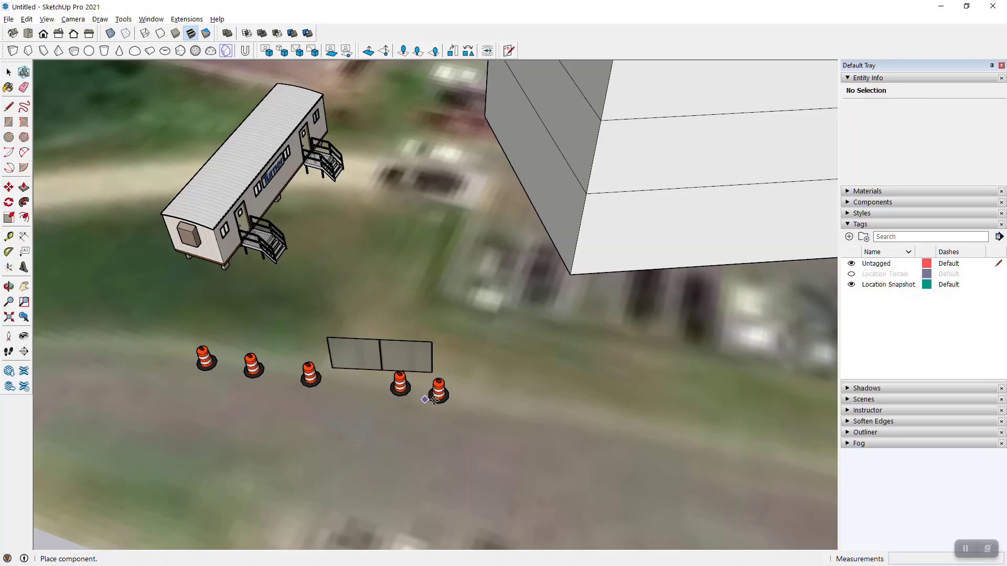
{"action": "left_click", "coordinate": [458, 401]}
{"action": "left_click", "coordinate": [546, 417]}
{"action": "left_click", "coordinate": [626, 428]}
{"action": "left_click", "coordinate": [701, 435]}
{"action": "left_click", "coordinate": [767, 447]}
{"action": "left_click", "coordinate": [793, 455]}
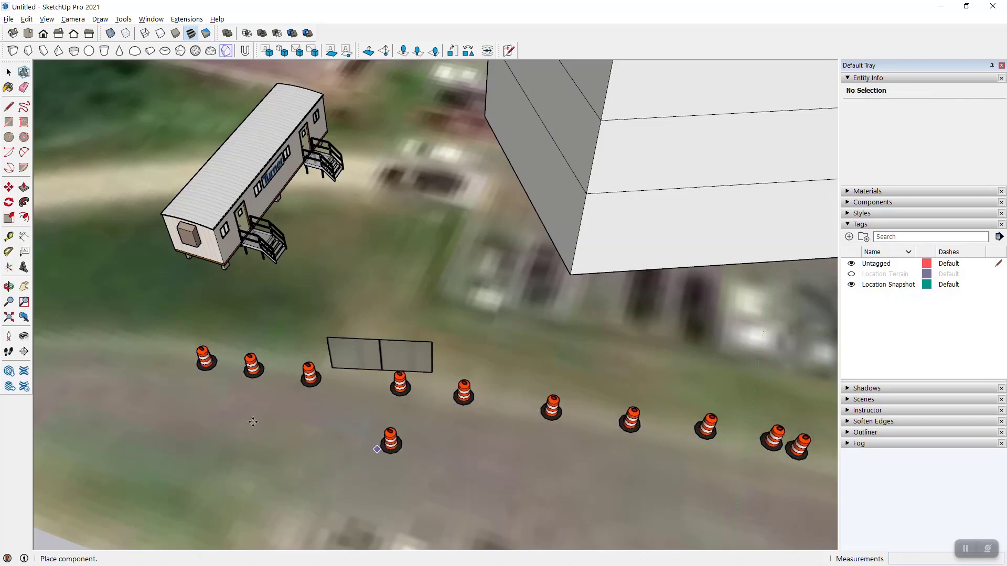
Place three more traffic cones curving from the end of the row up toward the office trailer
{"action": "left_click", "coordinate": [144, 361]}
{"action": "left_click", "coordinate": [137, 326]}
{"action": "left_click", "coordinate": [136, 281]}
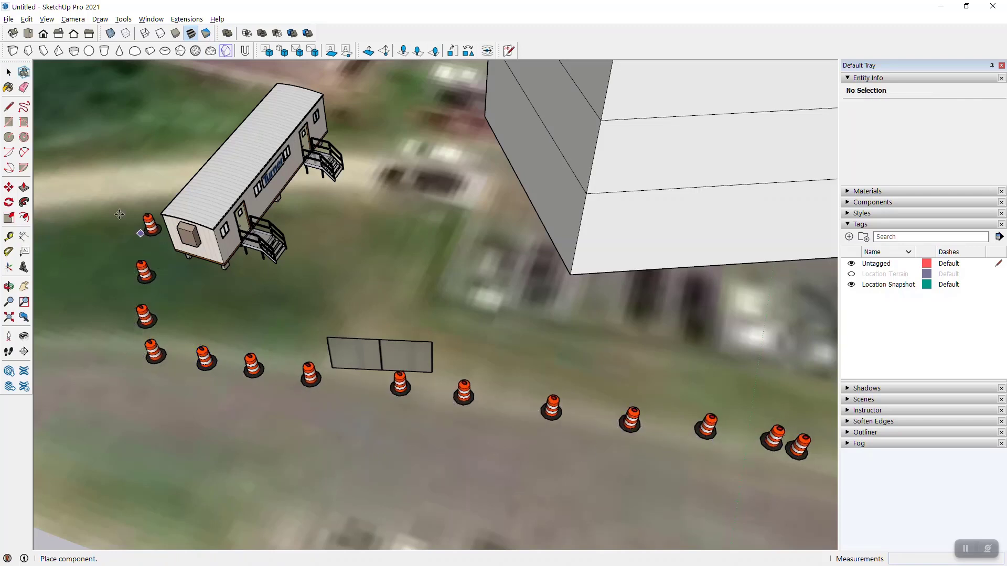
{"action": "middle_click_drag", "start_coordinate": [272, 268], "coordinate": [365, 99]}
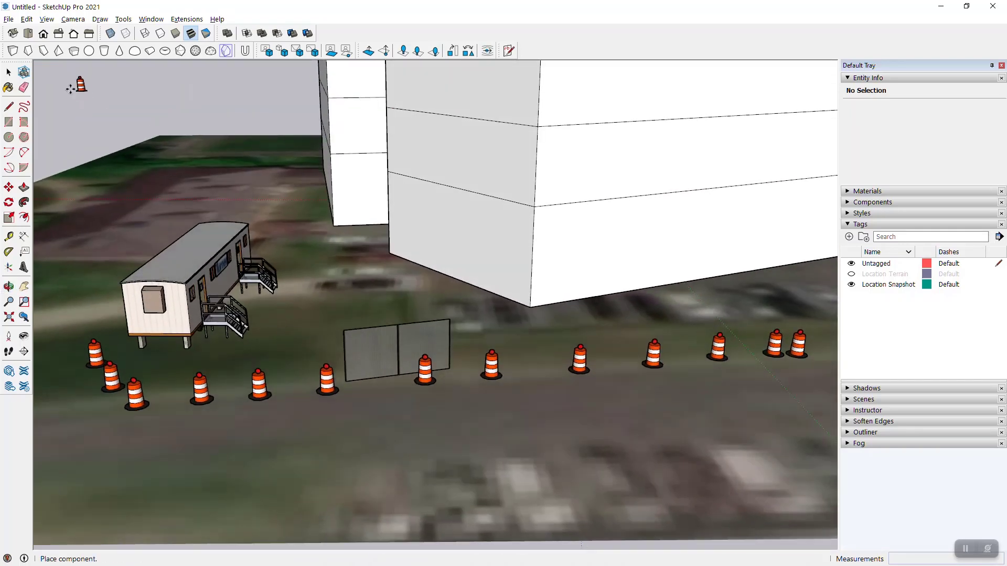
{"action": "left_click", "coordinate": [9, 72]}
Draw a rectangle of about 2,420 ft² on the parking lot between the building and the street junction
{"action": "scroll", "coordinate": [355, 310], "scroll_direction": "down", "scroll_amount": 5}
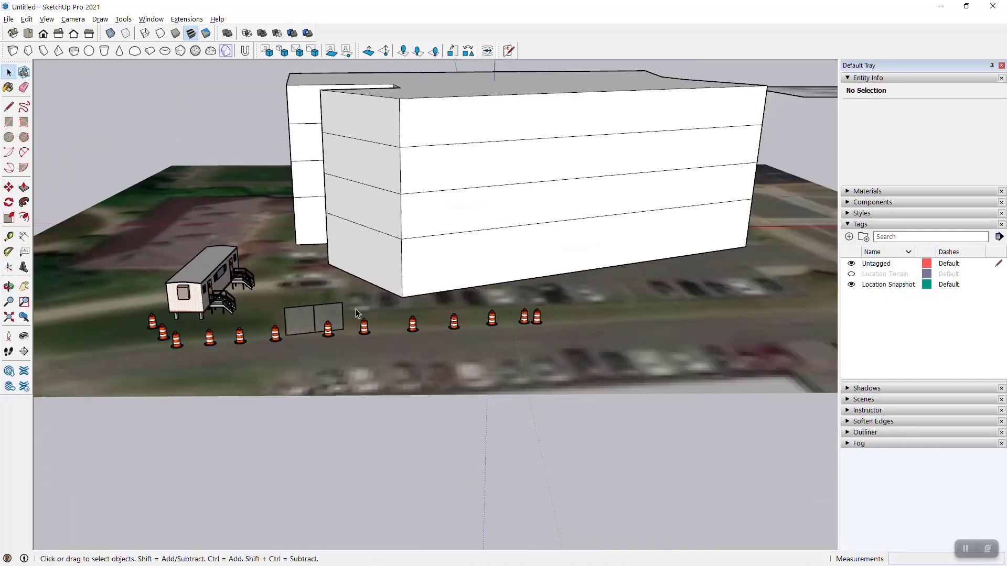
{"action": "middle_click_drag", "start_coordinate": [356, 310], "coordinate": [296, 269]}
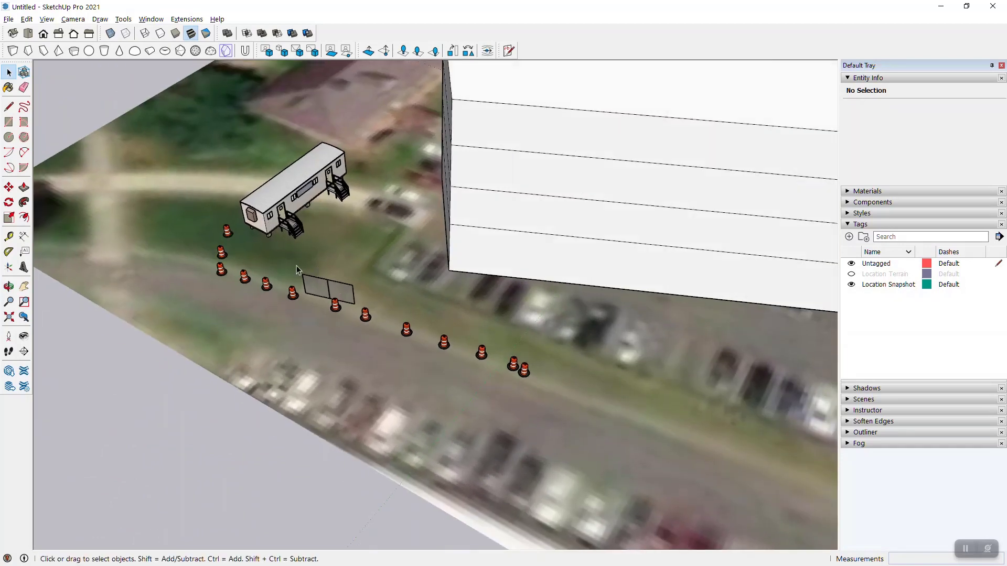
{"action": "scroll", "coordinate": [243, 173], "scroll_direction": "down", "scroll_amount": 6}
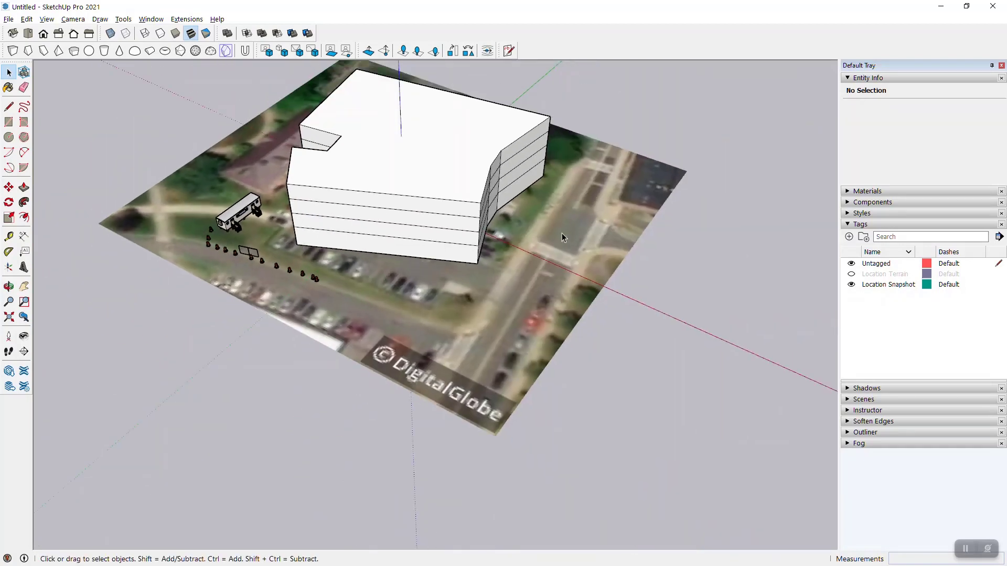
{"action": "middle_click_drag", "start_coordinate": [557, 211], "coordinate": [213, 187]}
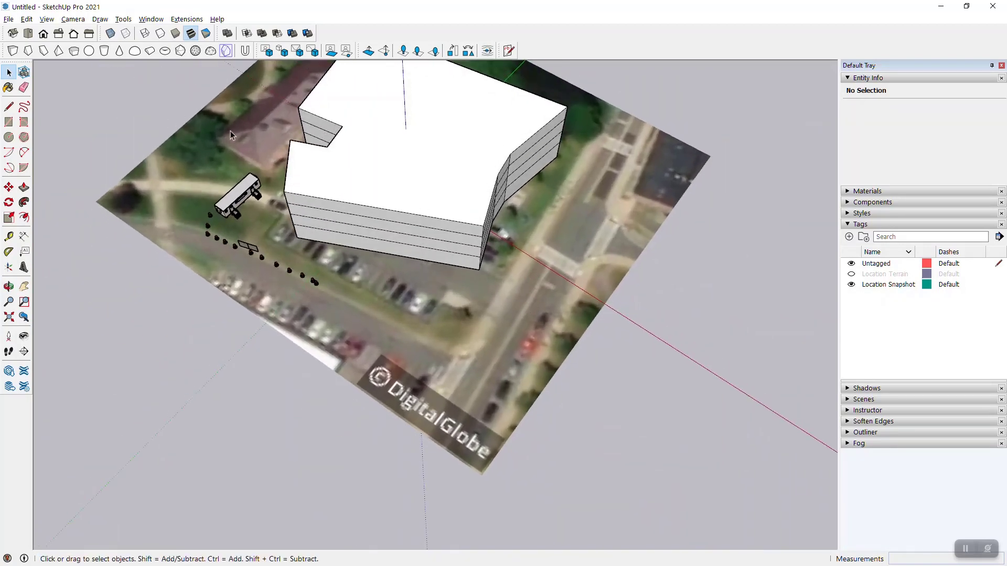
{"action": "middle_click_drag", "start_coordinate": [301, 281], "coordinate": [465, 304]}
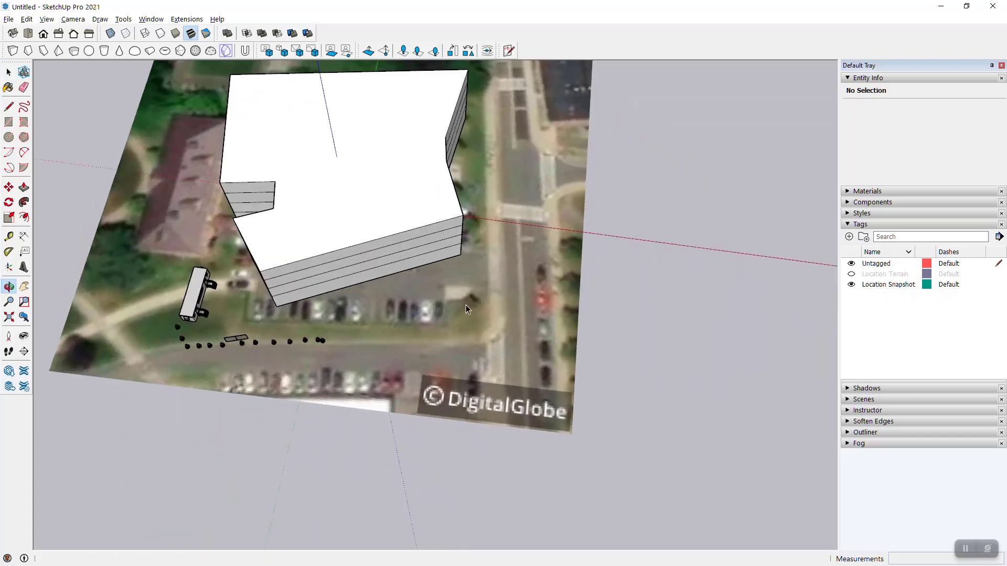
{"action": "scroll", "coordinate": [158, 347], "scroll_direction": "down", "scroll_amount": 2}
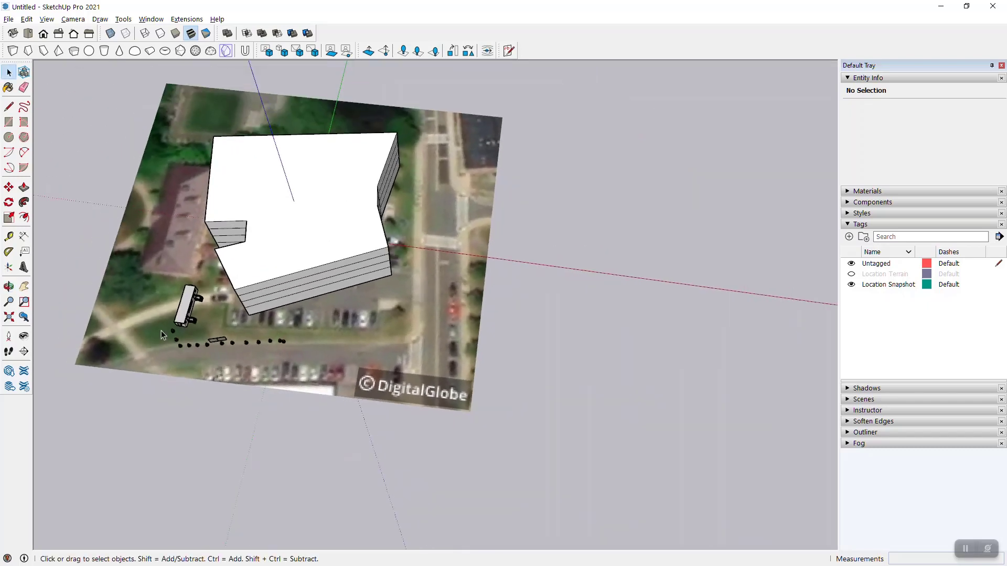
{"action": "scroll", "coordinate": [160, 341], "scroll_direction": "up", "scroll_amount": 1}
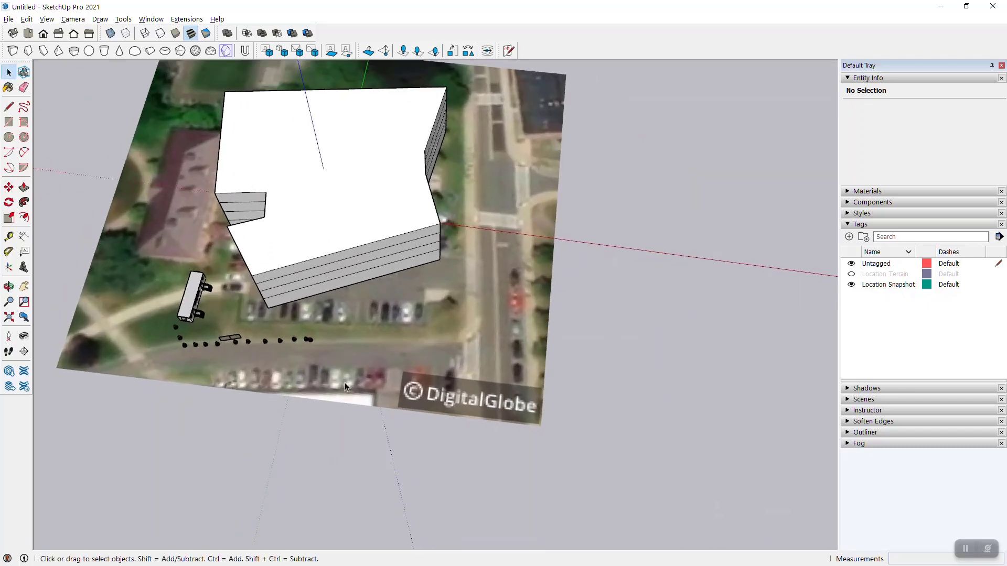
{"action": "left_click", "coordinate": [9, 122]}
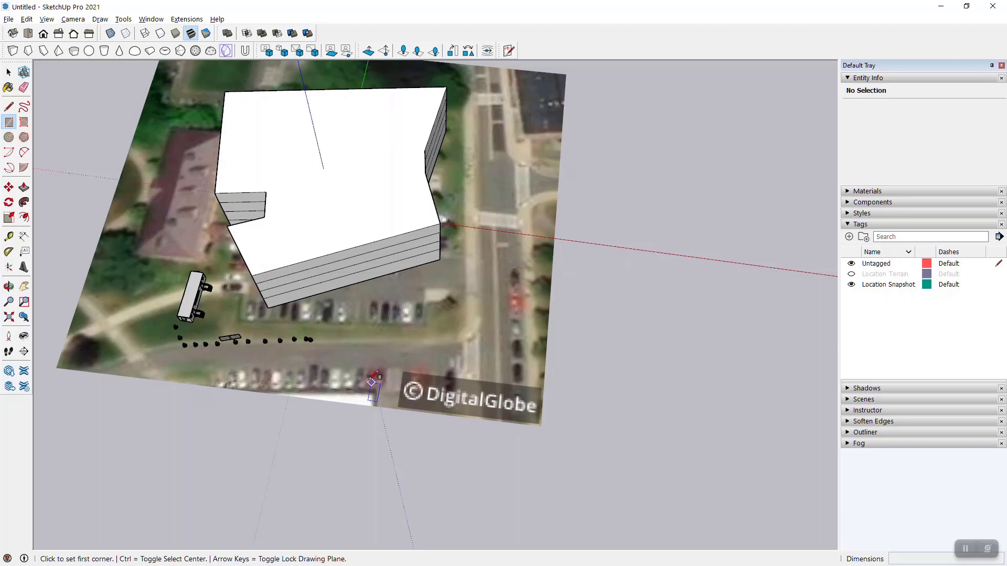
{"action": "left_click", "coordinate": [9, 71]}
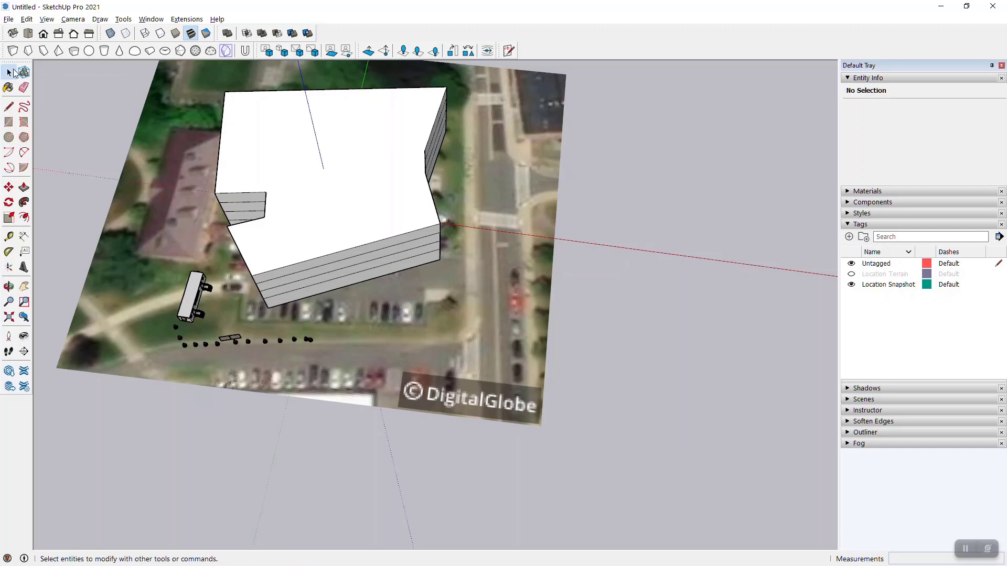
{"action": "left_click", "coordinate": [8, 122]}
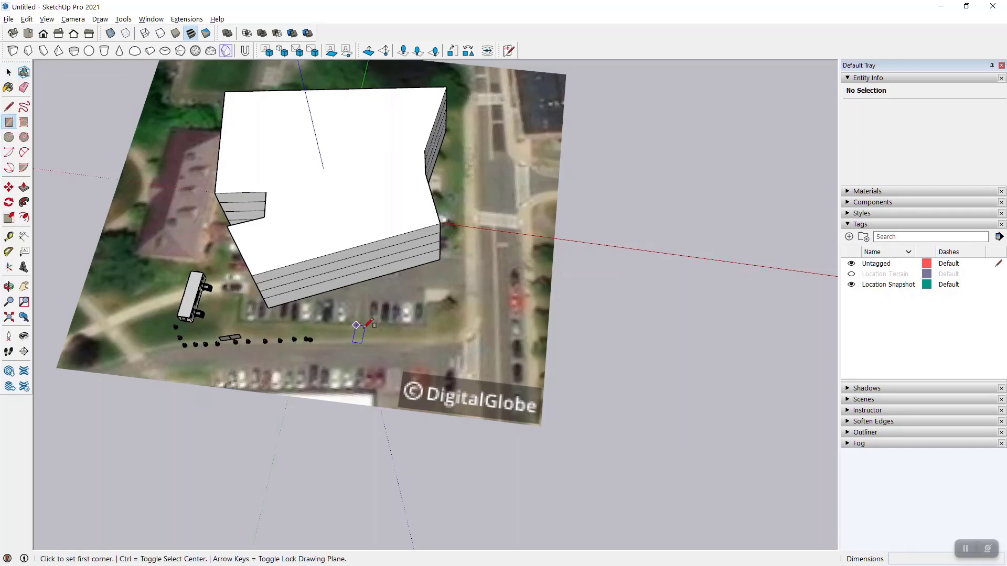
{"action": "left_click", "coordinate": [379, 302]}
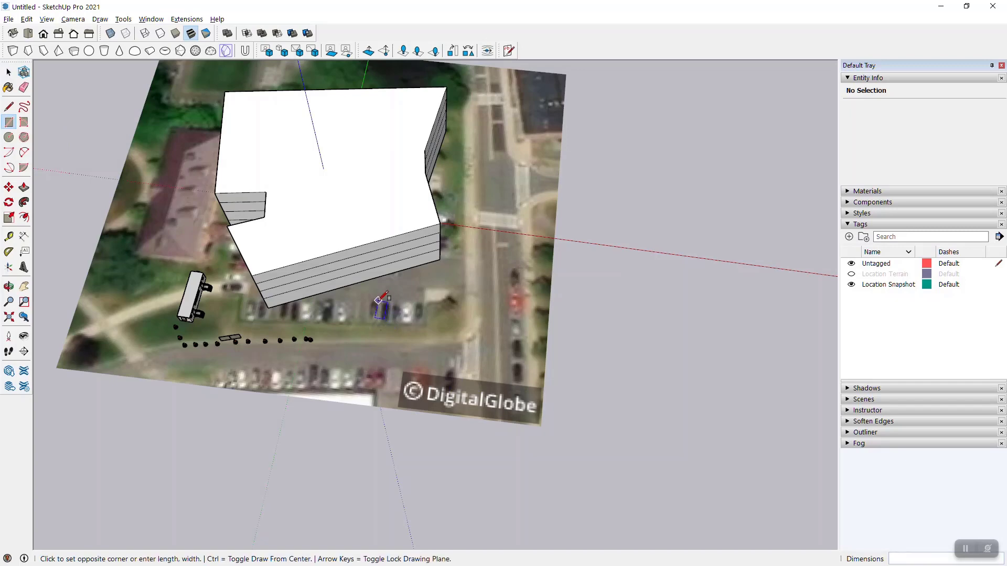
{"action": "left_click", "coordinate": [453, 353]}
{"action": "middle_click_drag", "start_coordinate": [500, 352], "coordinate": [357, 272]}
{"action": "scroll", "coordinate": [410, 323], "scroll_direction": "up", "scroll_amount": 5}
{"action": "middle_click_drag", "start_coordinate": [378, 354], "coordinate": [483, 334]}
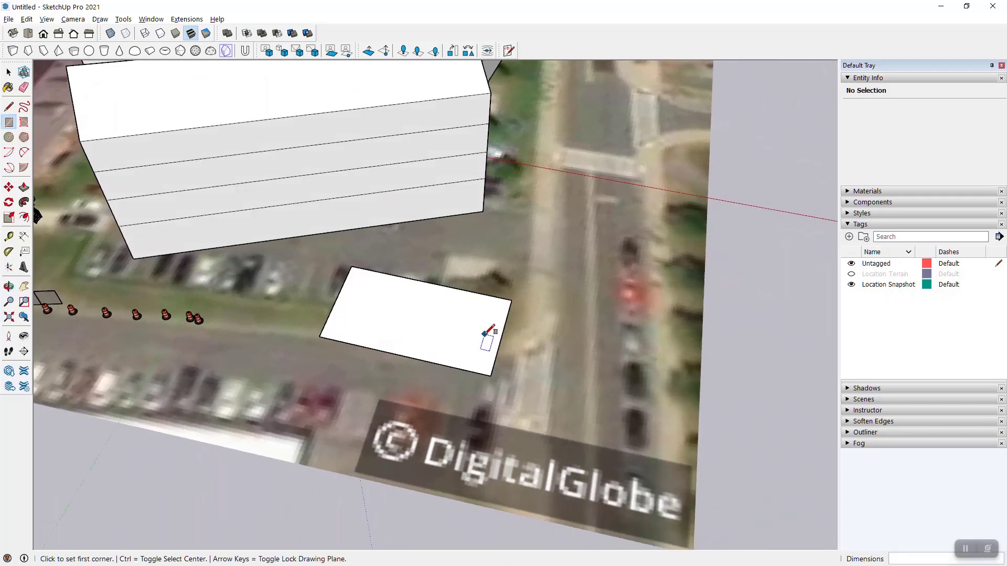
Paint the rectangle with the yellow Color_E01 material from the In Model collection
{"action": "scroll", "coordinate": [324, 282], "scroll_direction": "down", "scroll_amount": 3}
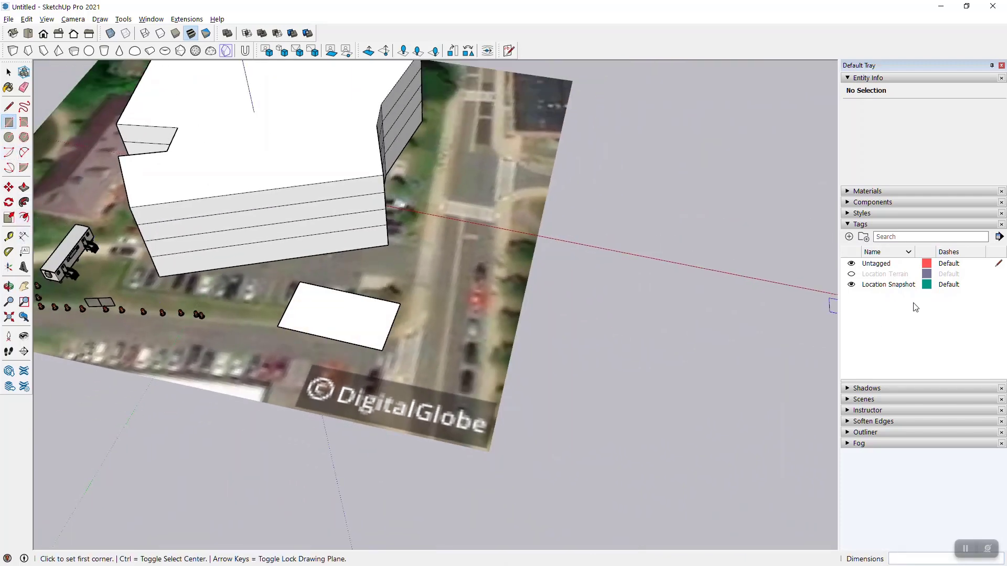
{"action": "left_click", "coordinate": [846, 224]}
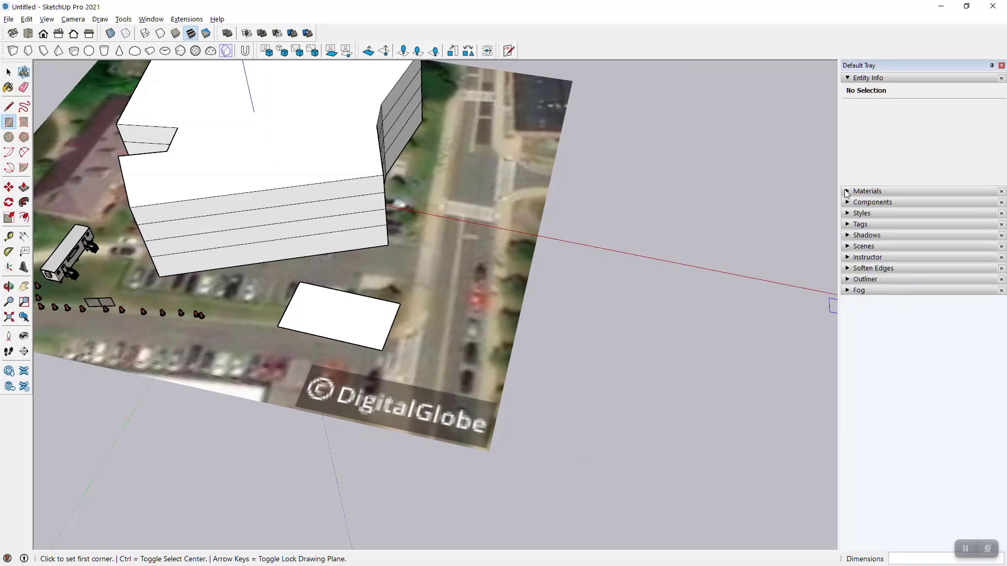
{"action": "left_click", "coordinate": [846, 192]}
{"action": "left_click", "coordinate": [860, 412]}
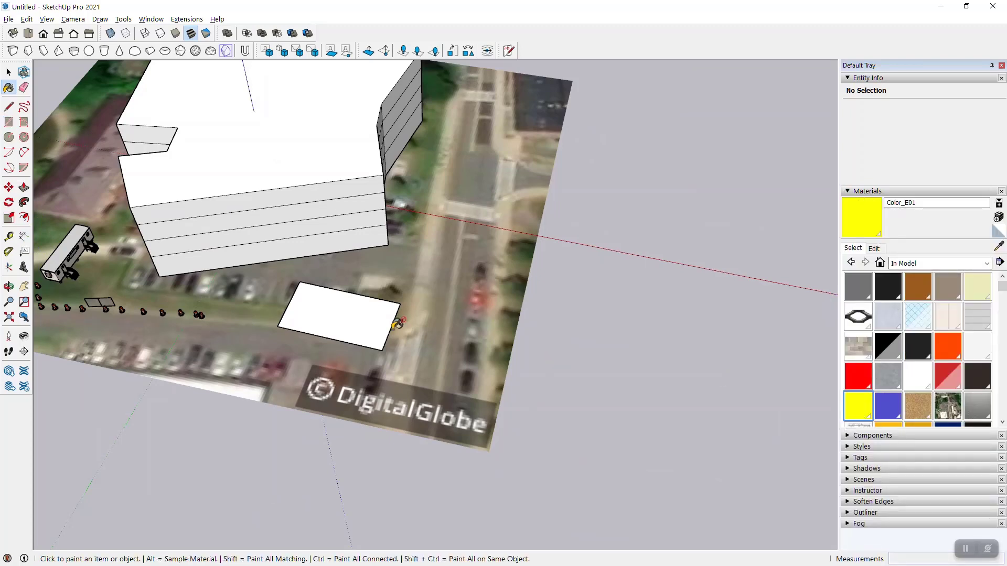
{"action": "left_click", "coordinate": [345, 306]}
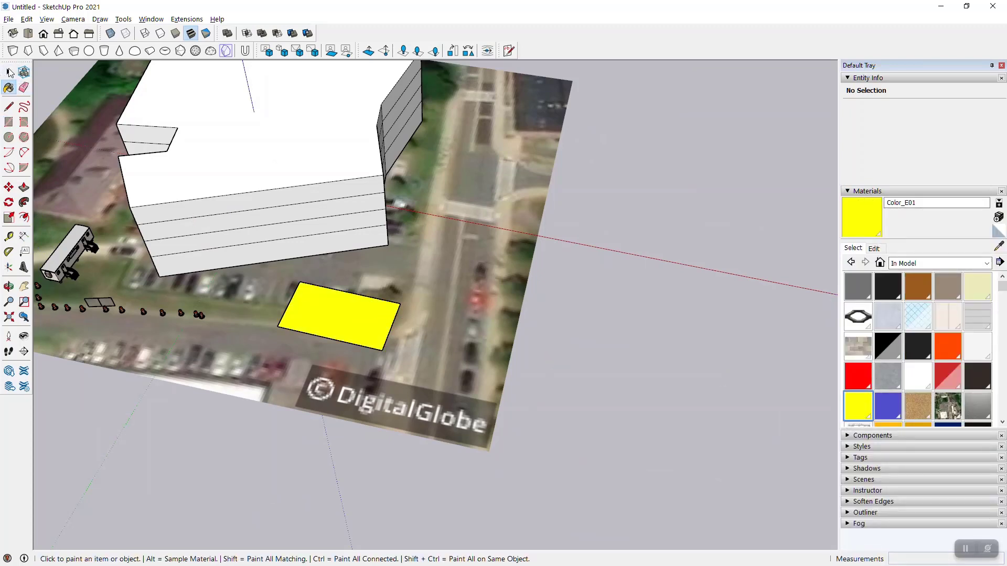
{"action": "key", "text": "space"}
Push/Pull the yellow rectangle up about 1' 3 13/16" into a thin slab
{"action": "scroll", "coordinate": [296, 338], "scroll_direction": "up", "scroll_amount": 5}
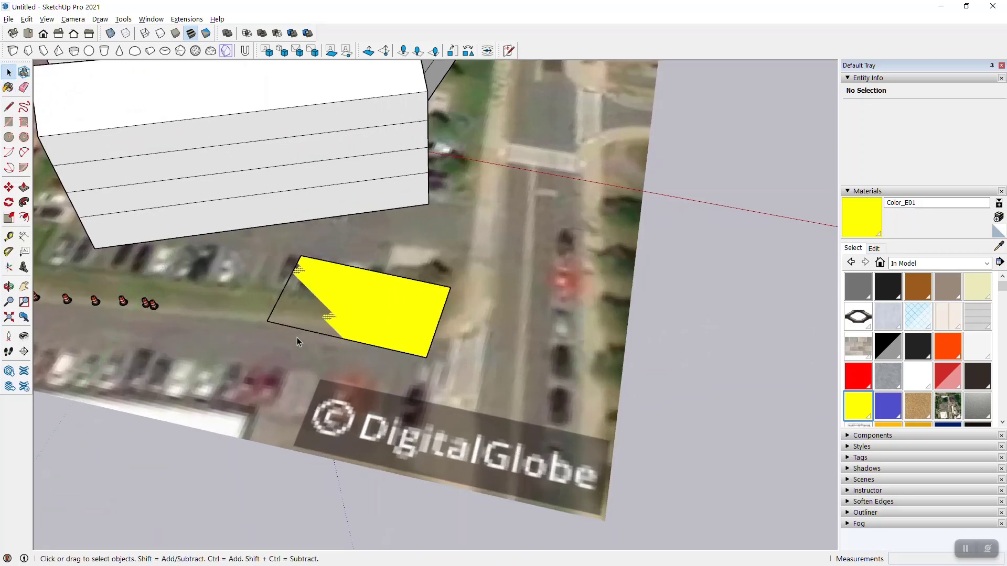
{"action": "middle_click_drag", "start_coordinate": [344, 334], "coordinate": [257, 240]}
{"action": "scroll", "coordinate": [366, 290], "scroll_direction": "up", "scroll_amount": 2}
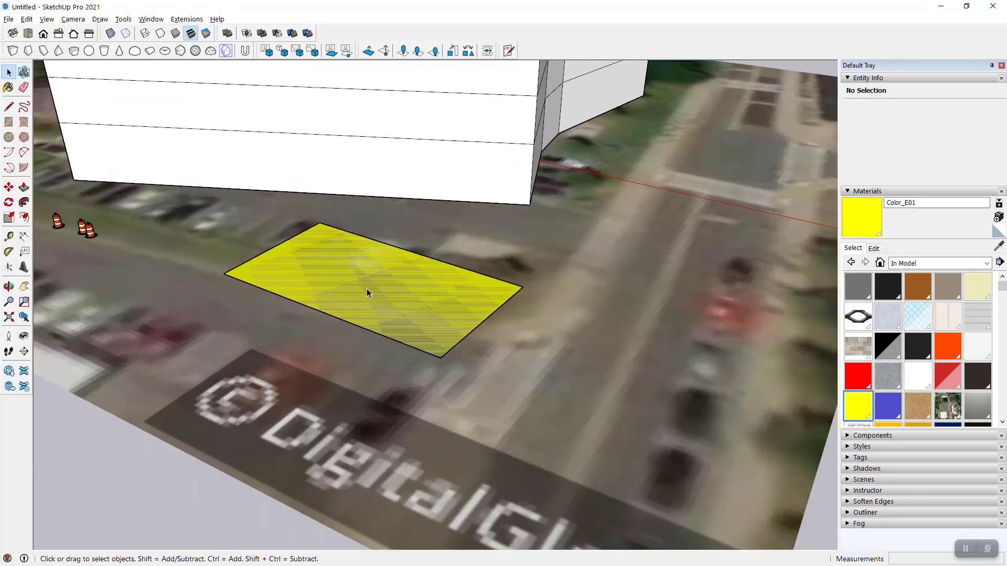
{"action": "middle_click_drag", "start_coordinate": [373, 283], "coordinate": [501, 300]}
{"action": "key", "text": "p"}
{"action": "left_click", "coordinate": [487, 304]}
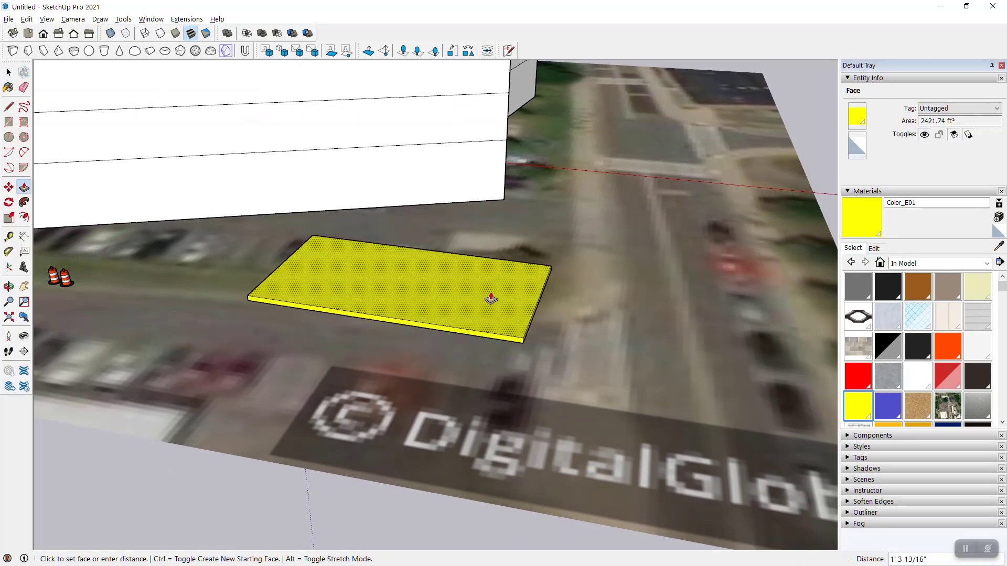
{"action": "left_click", "coordinate": [491, 298]}
{"action": "middle_click_drag", "start_coordinate": [401, 239], "coordinate": [529, 415]}
{"action": "scroll", "coordinate": [556, 409], "scroll_direction": "down", "scroll_amount": 5}
{"action": "middle_click_drag", "start_coordinate": [692, 382], "coordinate": [428, 413]}
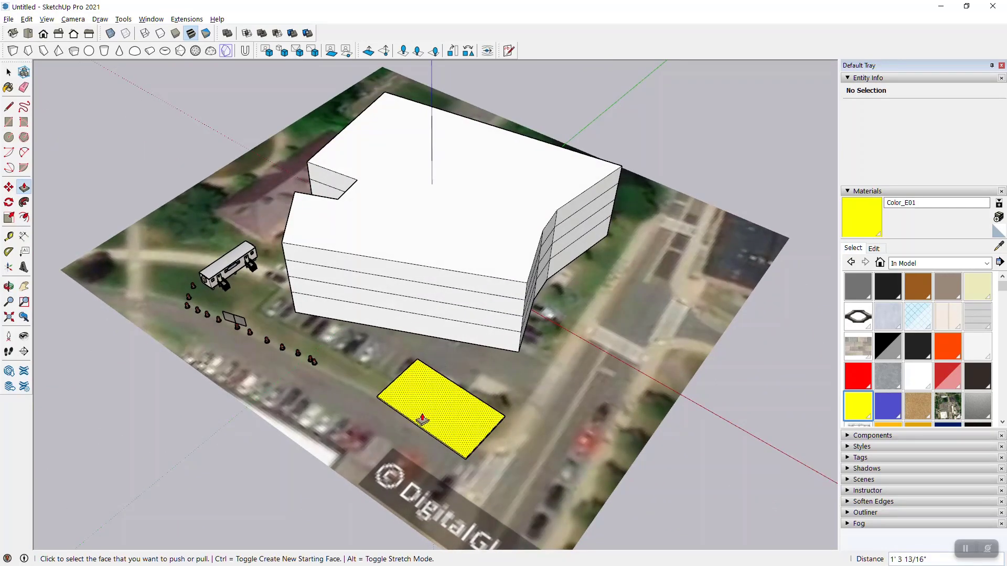
Pull the top face of the yellow slab up about 18' 9" into a tall box
{"action": "left_click", "coordinate": [450, 417]}
{"action": "scroll", "coordinate": [466, 447], "scroll_direction": "up", "scroll_amount": 2}
{"action": "scroll", "coordinate": [472, 462], "scroll_direction": "up", "scroll_amount": 3}
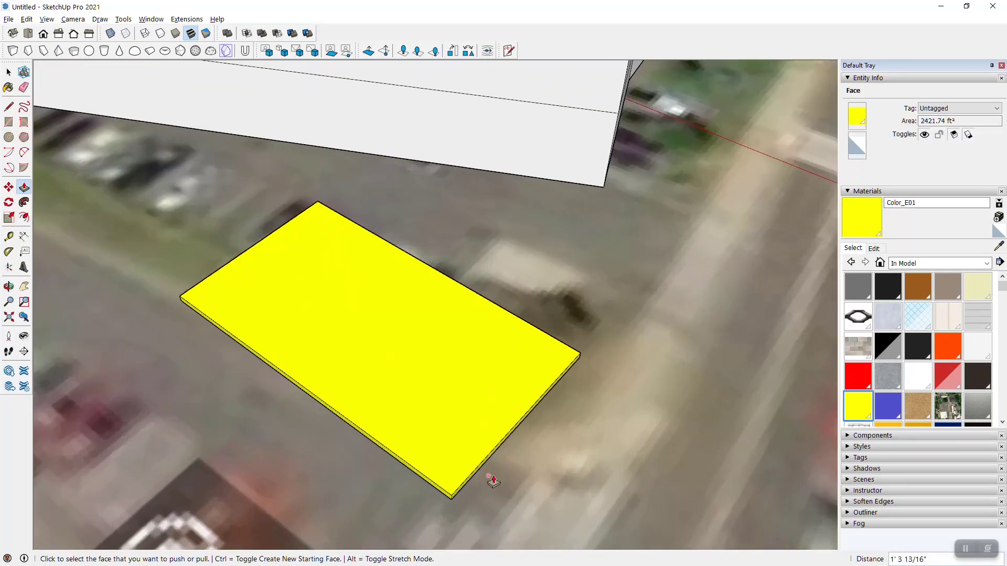
{"action": "middle_click_drag", "start_coordinate": [490, 477], "coordinate": [485, 338]}
{"action": "left_click", "coordinate": [454, 392]}
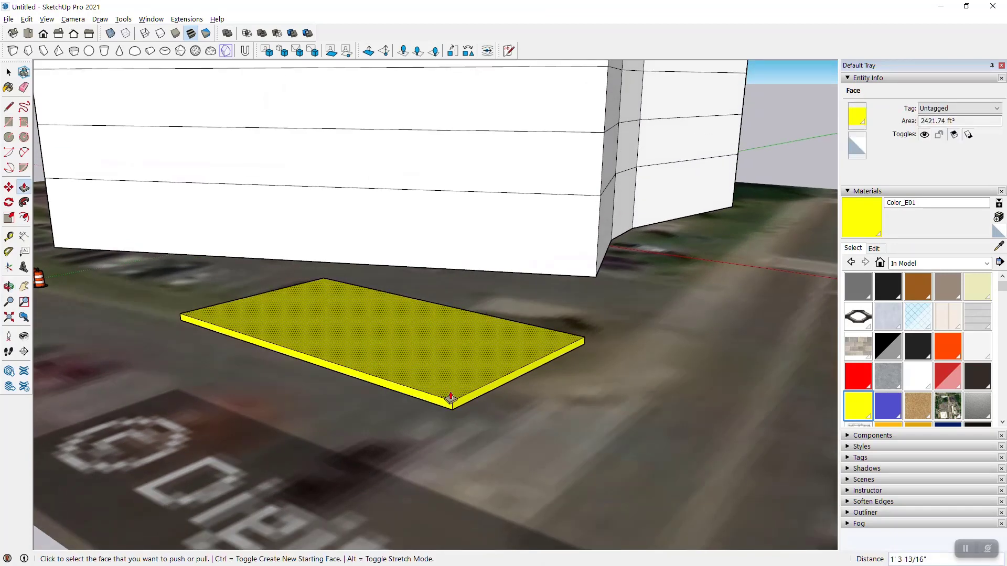
{"action": "middle_click_drag", "start_coordinate": [411, 307], "coordinate": [416, 346]}
{"action": "left_click", "coordinate": [407, 344]}
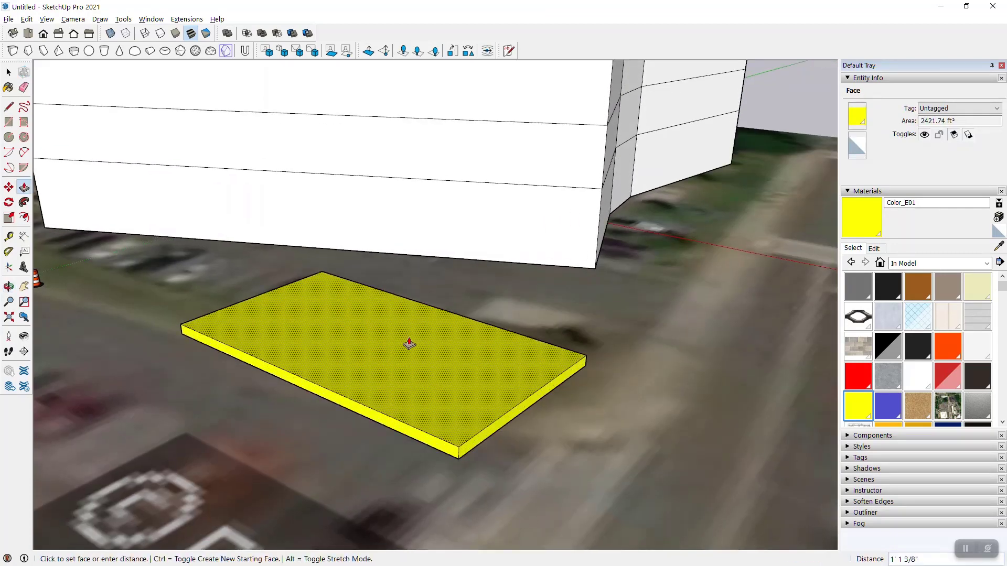
{"action": "left_click", "coordinate": [404, 271]}
{"action": "middle_click_drag", "start_coordinate": [404, 272], "coordinate": [645, 329]}
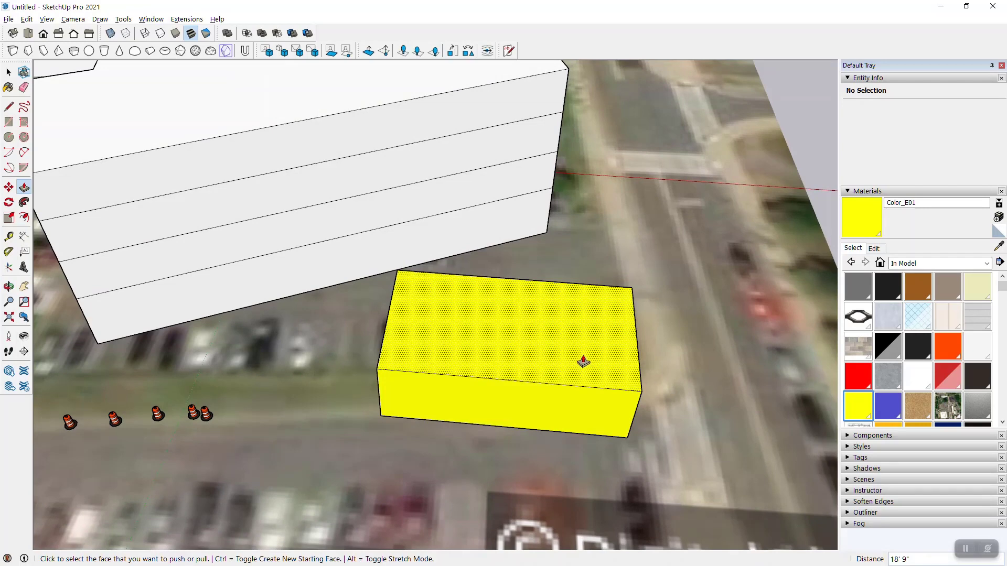
Push the yellow box's top face back down about 18' 6 3/4" to a thin slab
{"action": "middle_click_drag", "start_coordinate": [580, 354], "coordinate": [519, 336]}
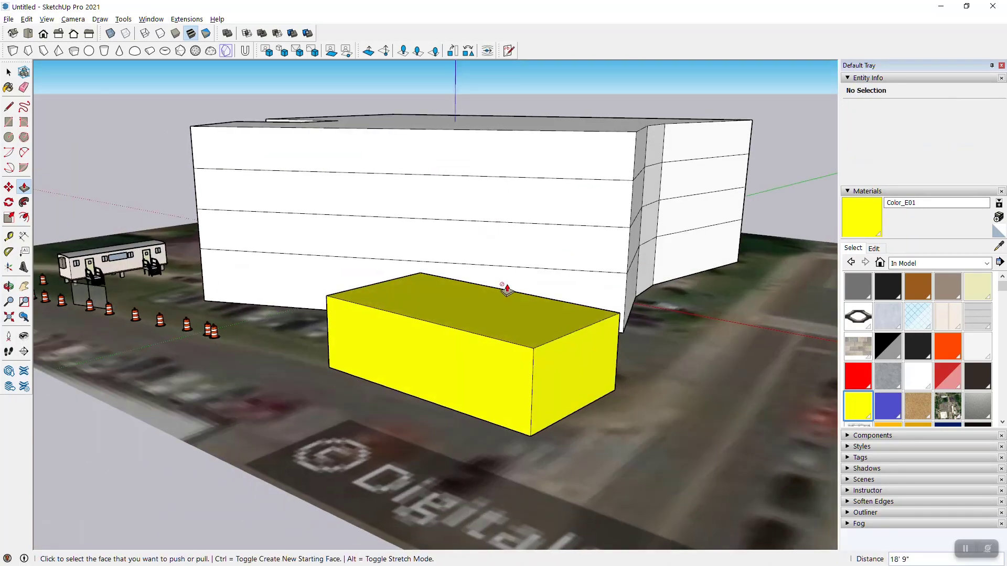
{"action": "left_click", "coordinate": [519, 332]}
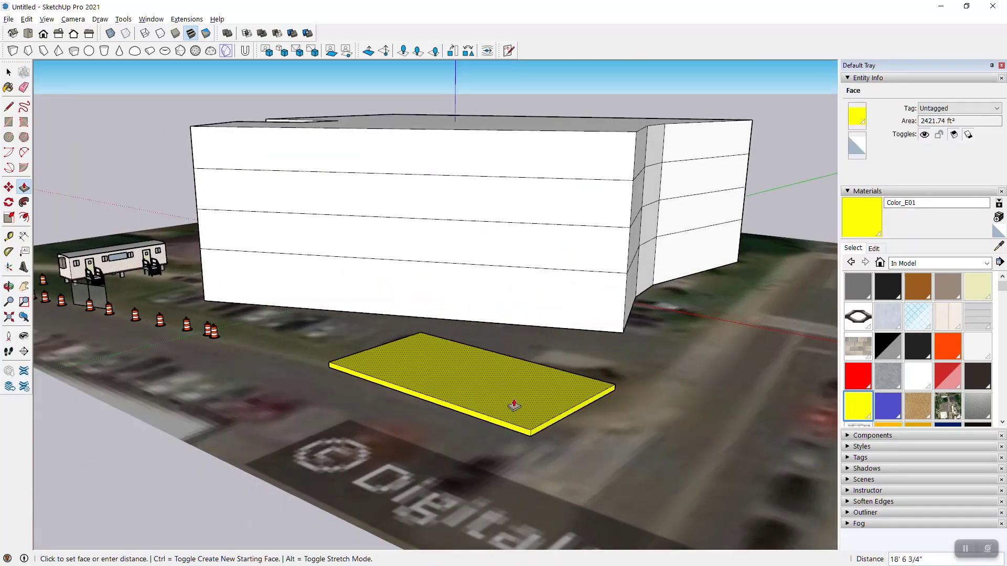
{"action": "left_click", "coordinate": [514, 404]}
{"action": "scroll", "coordinate": [488, 254], "scroll_direction": "down", "scroll_amount": 3}
{"action": "middle_click_drag", "start_coordinate": [474, 242], "coordinate": [498, 370]}
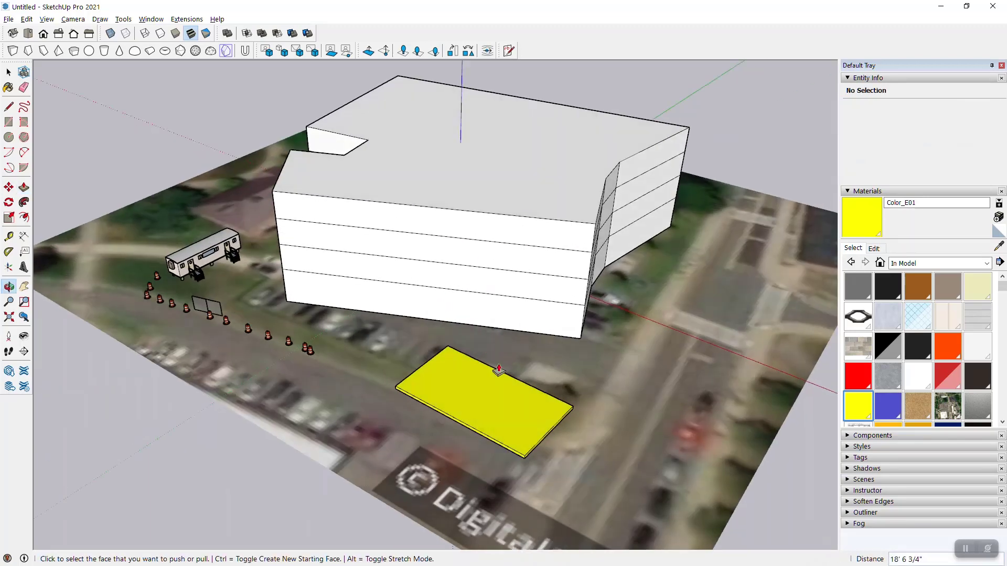
Select all the yellow slab's faces and edges and make them a group
{"action": "key", "text": "space"}
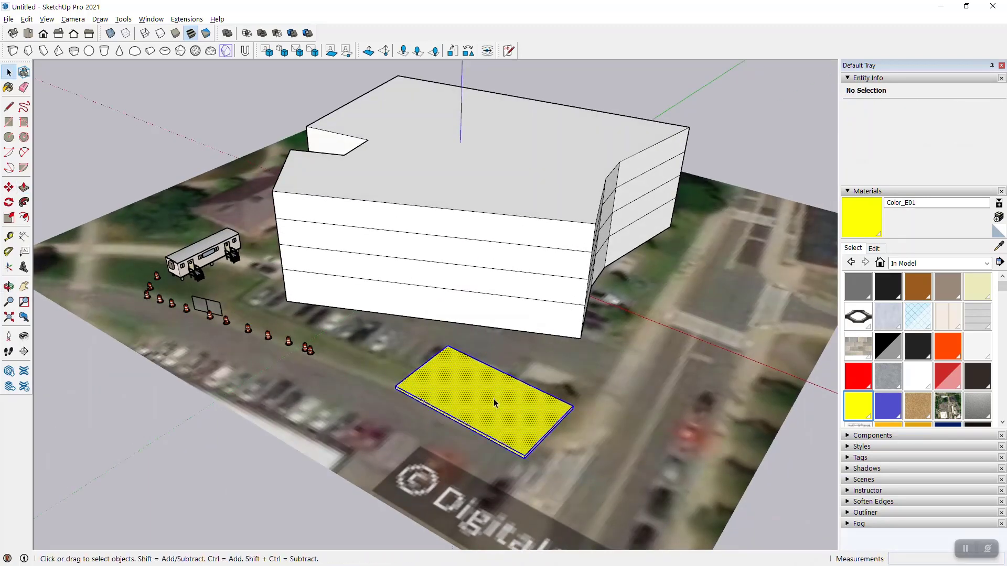
{"action": "right_click", "coordinate": [493, 403]}
{"action": "left_click", "coordinate": [571, 253]}
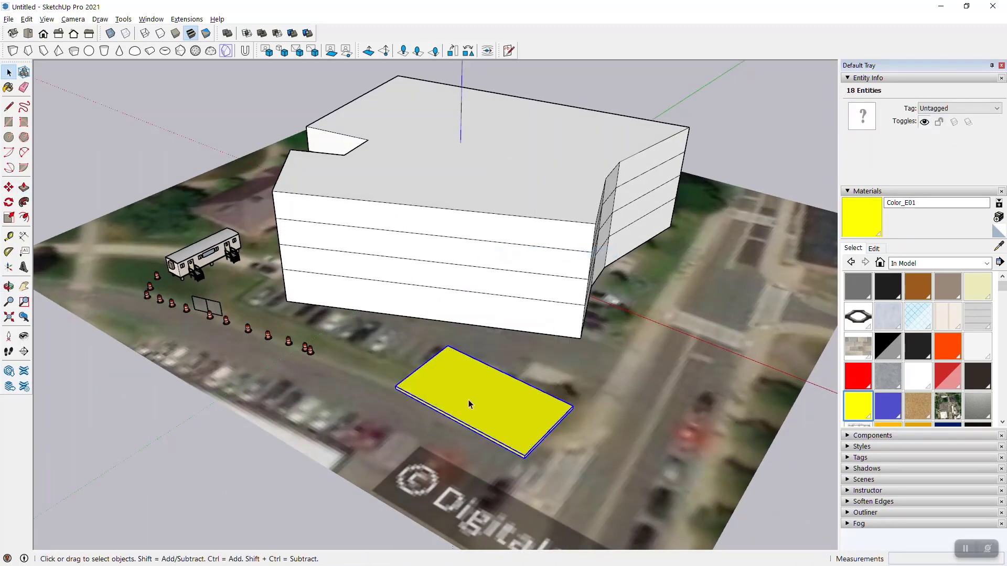
Rotate the yellow slab group slightly in plan using the Move tool's rotation grip
{"action": "key", "text": "m"}
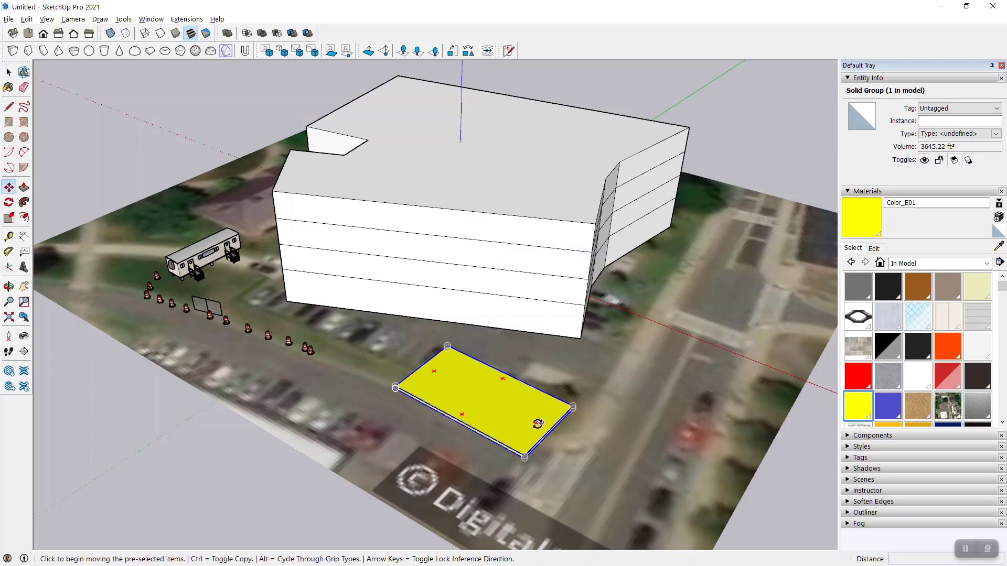
{"action": "left_click", "coordinate": [540, 422]}
{"action": "left_click", "coordinate": [545, 415]}
Try to shift the yellow slab group slightly closer to the building, and undo the shift
{"action": "left_click", "coordinate": [571, 461]}
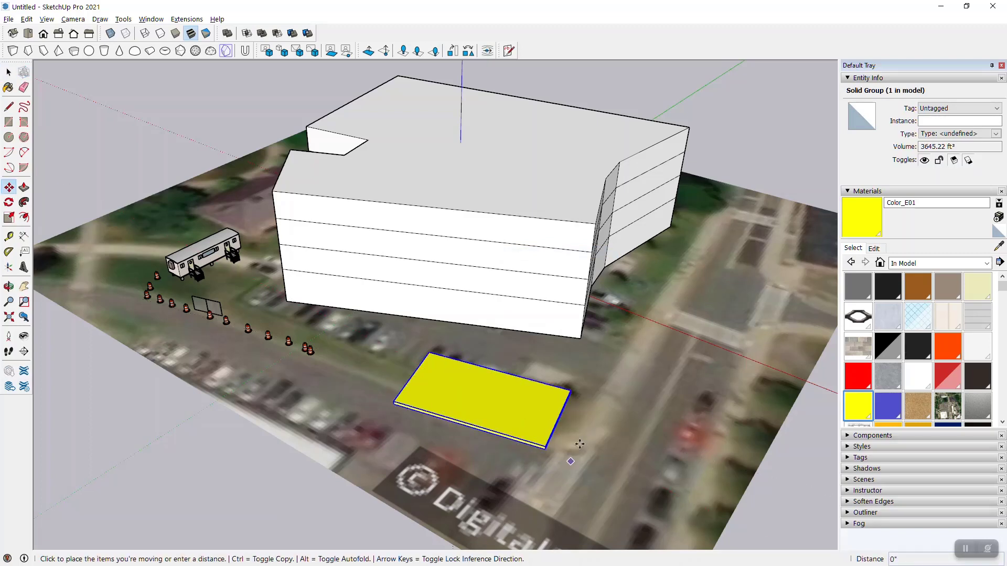
{"action": "left_click", "coordinate": [584, 439]}
{"action": "middle_click_drag", "start_coordinate": [668, 369], "coordinate": [504, 393]}
{"action": "key", "text": "ctrl+z"}
Move the yellow slab group across the parking lot to just in front of the building's street-side corner
{"action": "left_click", "coordinate": [468, 474]}
{"action": "left_click", "coordinate": [507, 466]}
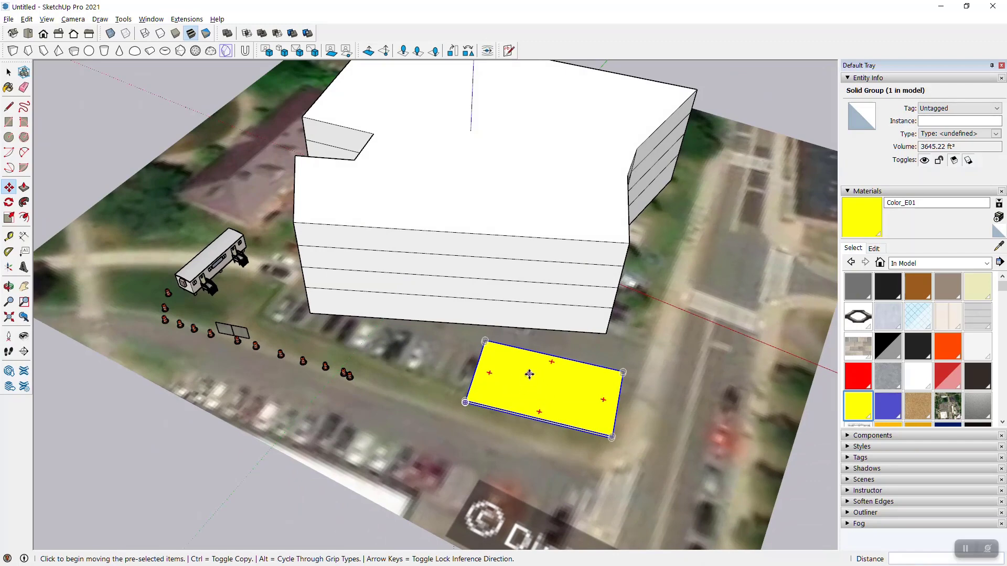
{"action": "middle_click_drag", "start_coordinate": [411, 354], "coordinate": [337, 357]}
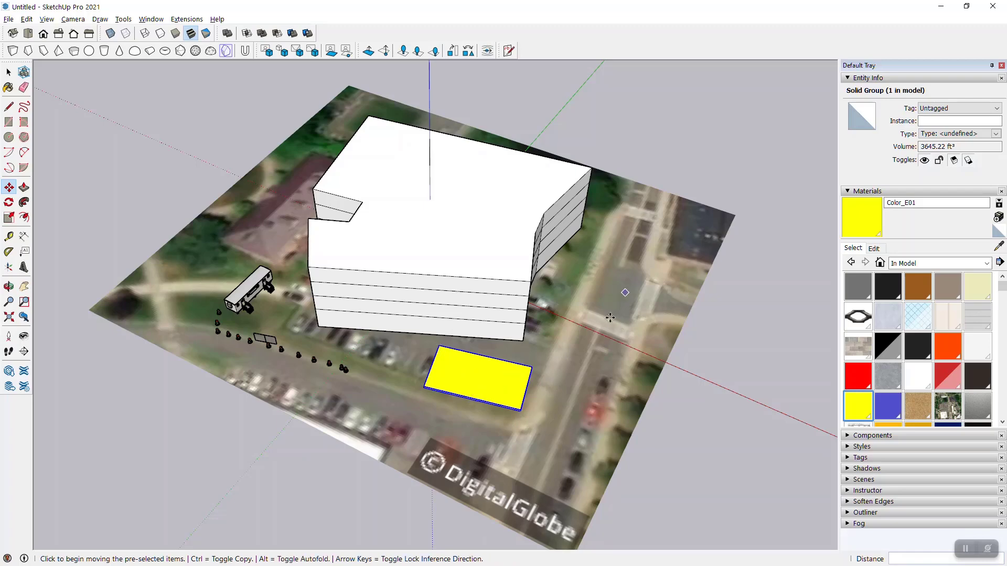
{"action": "middle_click_drag", "start_coordinate": [582, 387], "coordinate": [540, 404]}
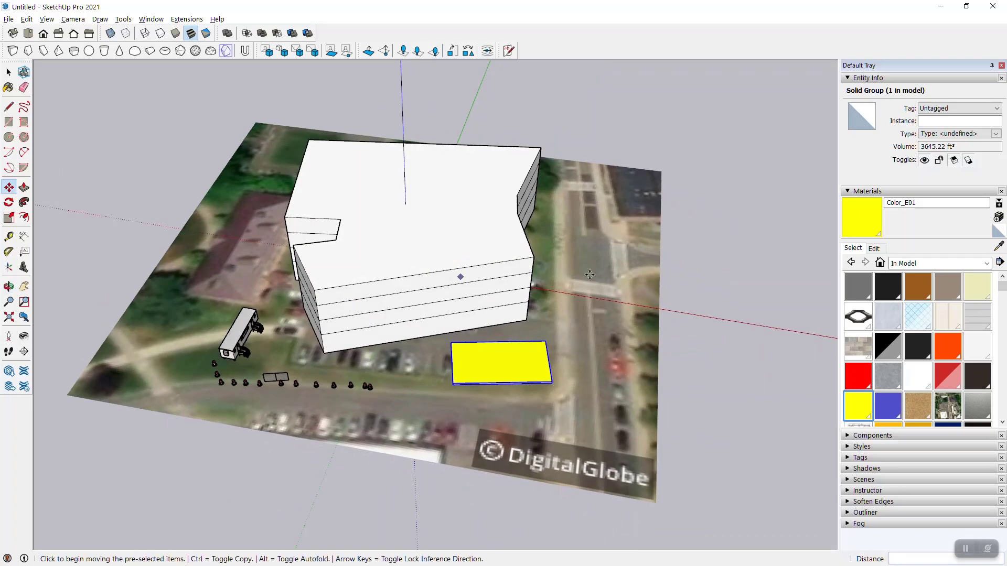
{"action": "middle_click_drag", "start_coordinate": [557, 265], "coordinate": [475, 294]}
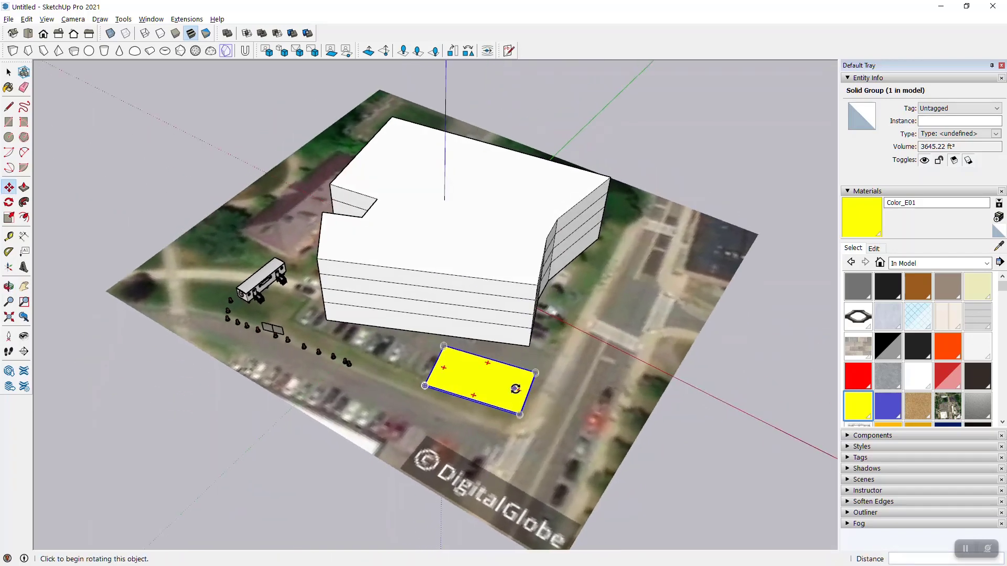
{"action": "scroll", "coordinate": [484, 378], "scroll_direction": "down", "scroll_amount": 3}
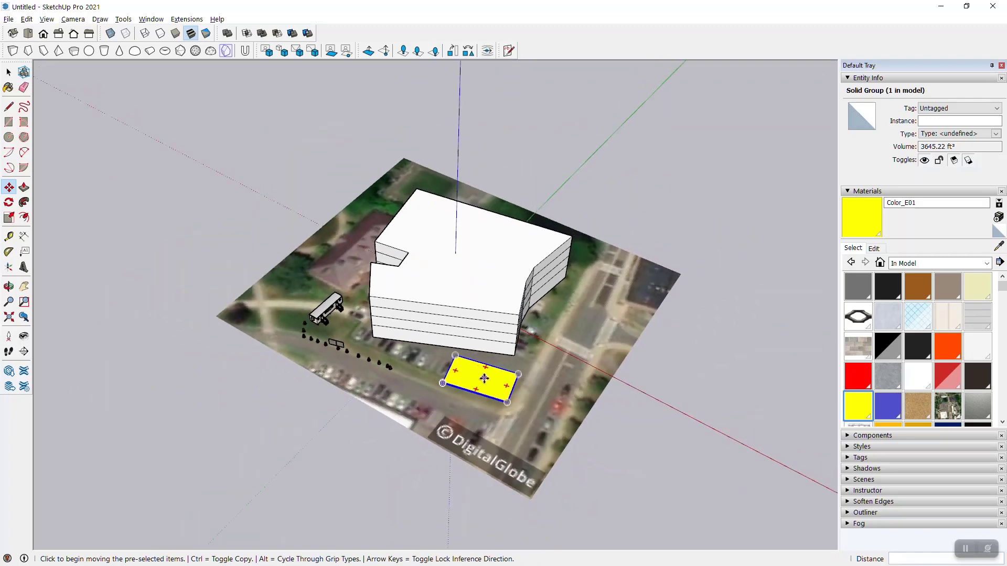
{"action": "middle_click_drag", "start_coordinate": [484, 378], "coordinate": [596, 335]}
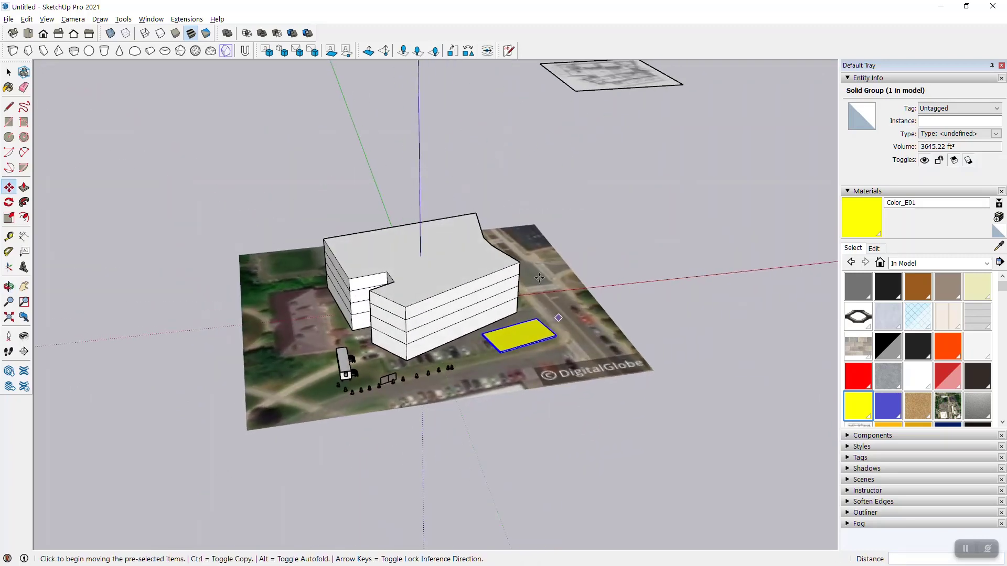
Revisit the Turner Construction Logistics Collection in 3D Warehouse, look at the account options, and close it
{"action": "left_click", "coordinate": [156, 20]}
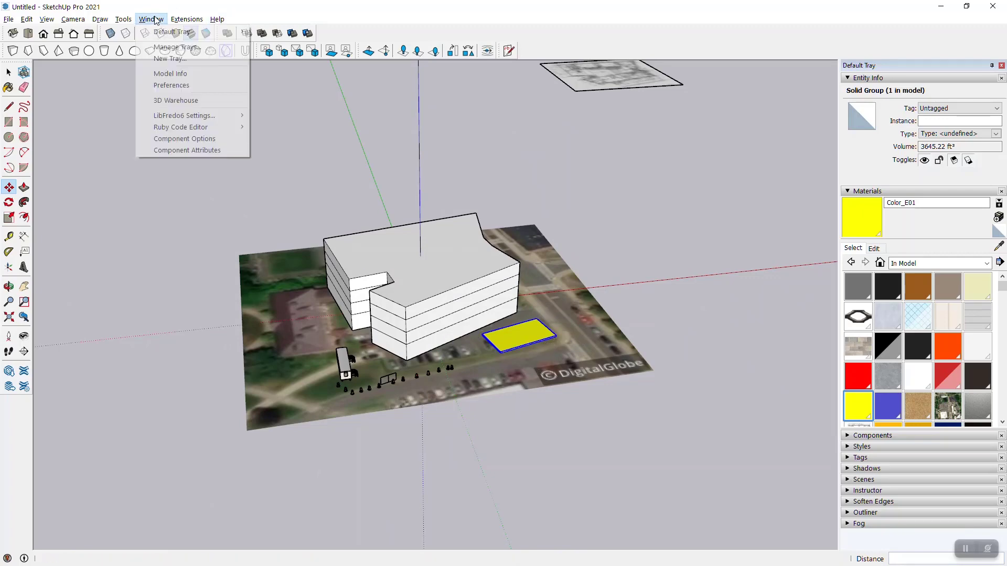
{"action": "left_click", "coordinate": [194, 99]}
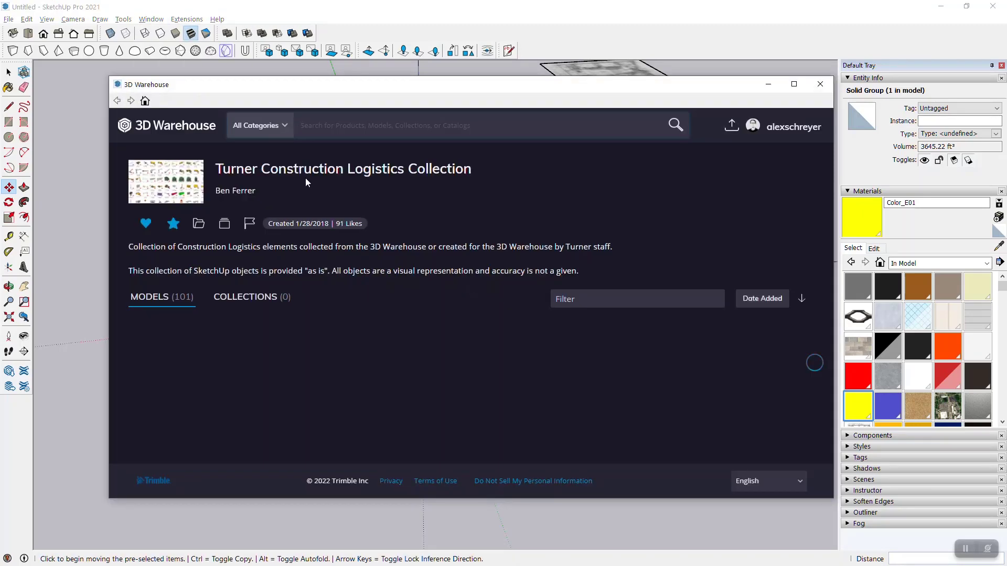
{"action": "left_click", "coordinate": [754, 122]}
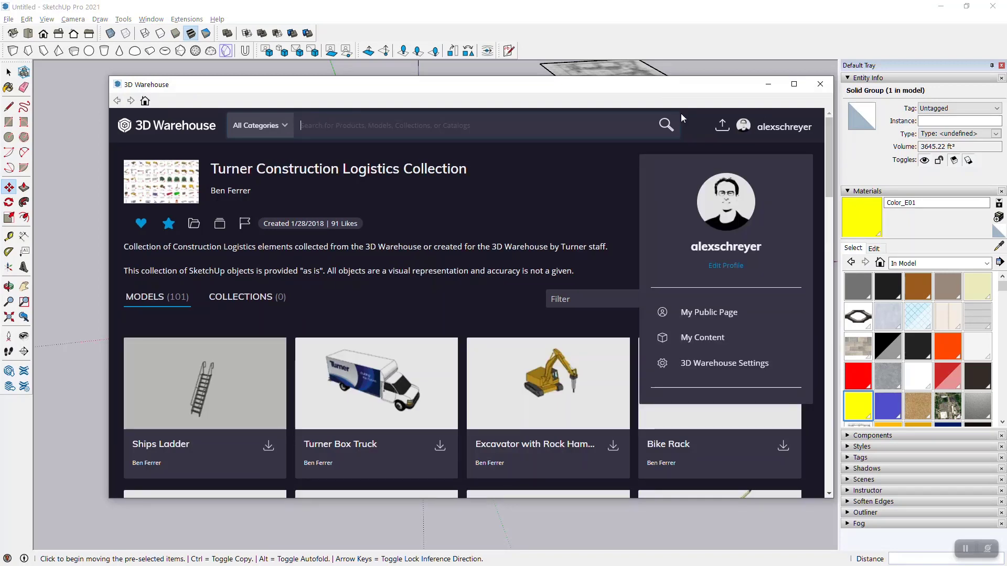
{"action": "left_click", "coordinate": [332, 167]}
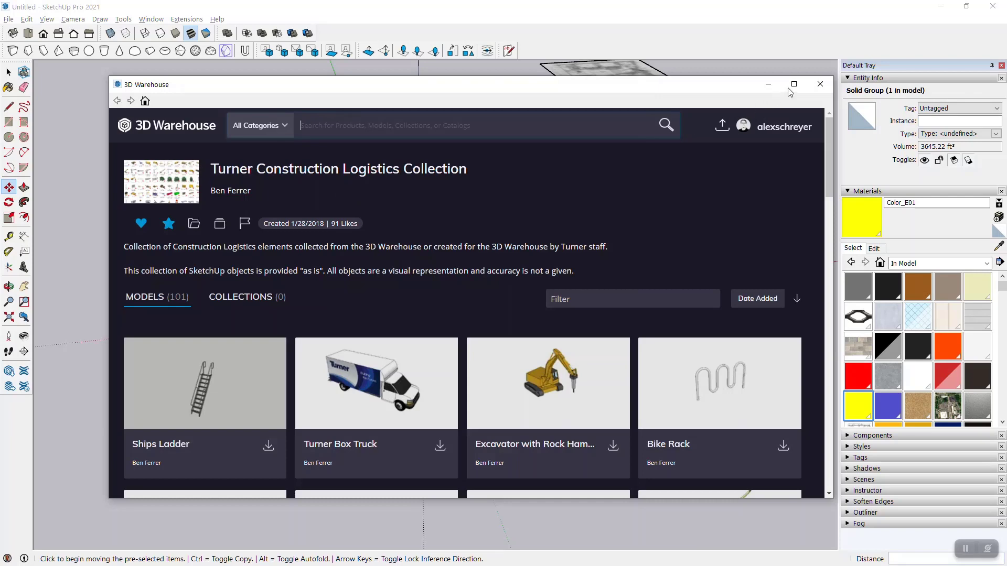
{"action": "left_click", "coordinate": [820, 83]}
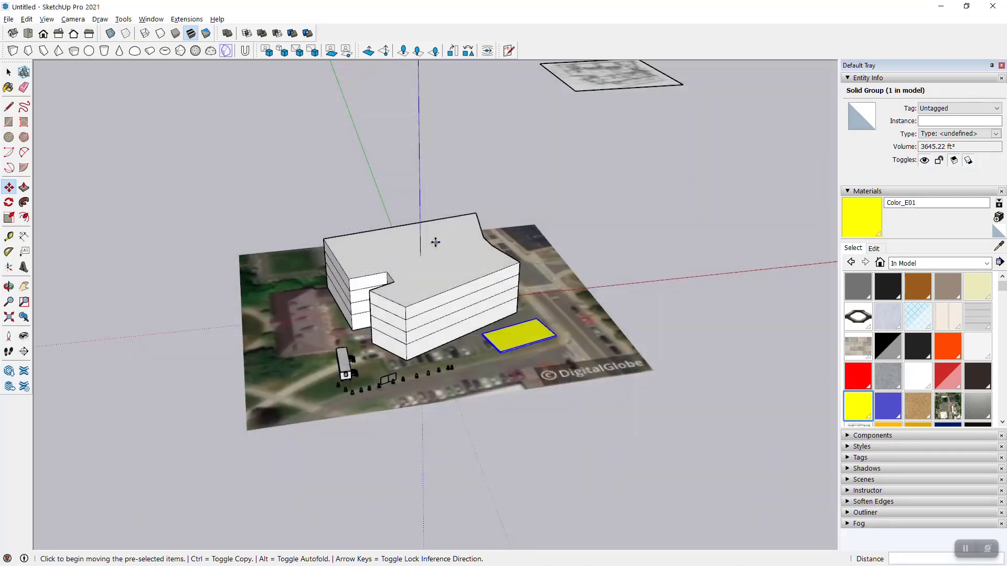
Attach a leader text reading "Building" to the far street-side corner of the building's roof
{"action": "left_click", "coordinate": [25, 254]}
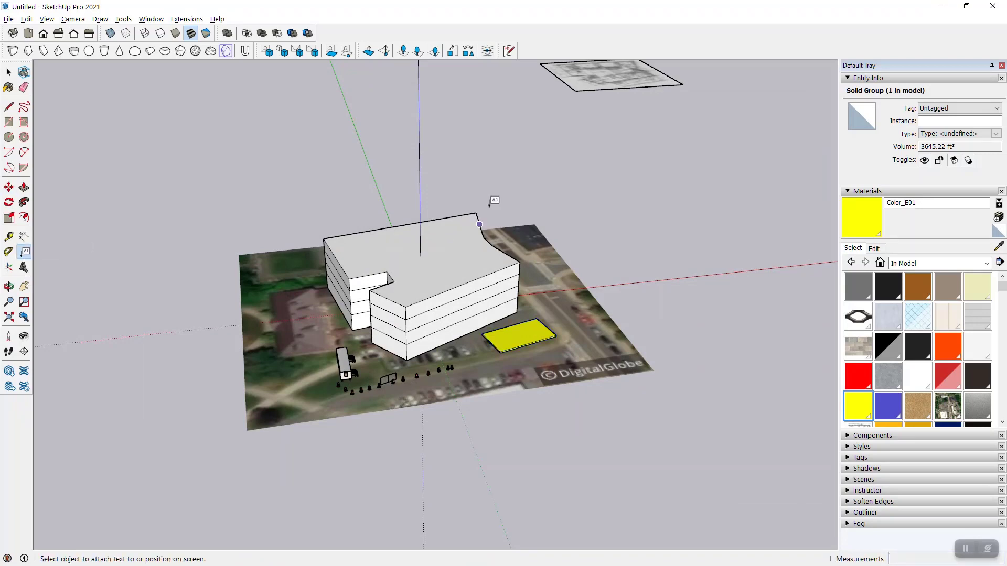
{"action": "left_click", "coordinate": [476, 212]}
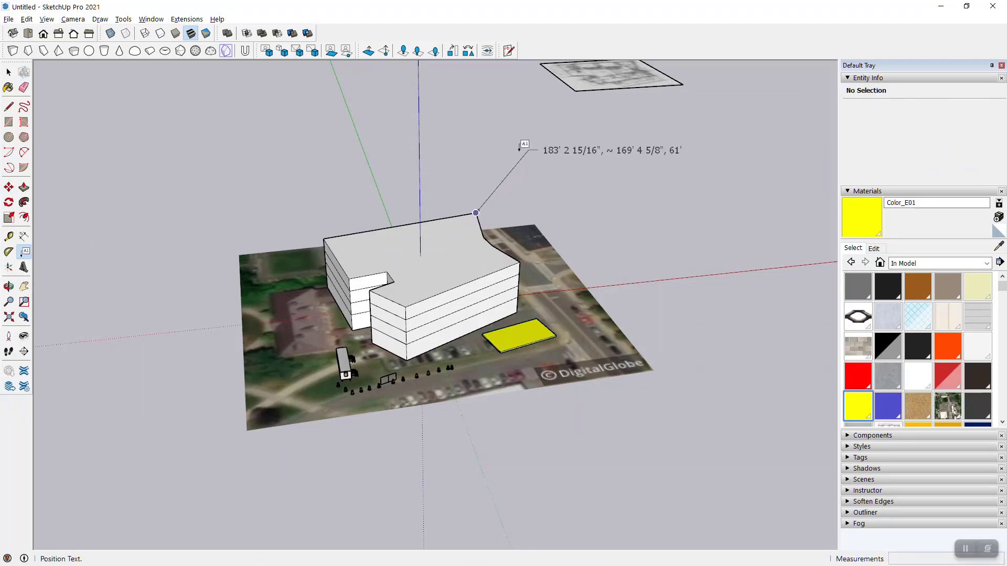
{"action": "left_click", "coordinate": [516, 145]}
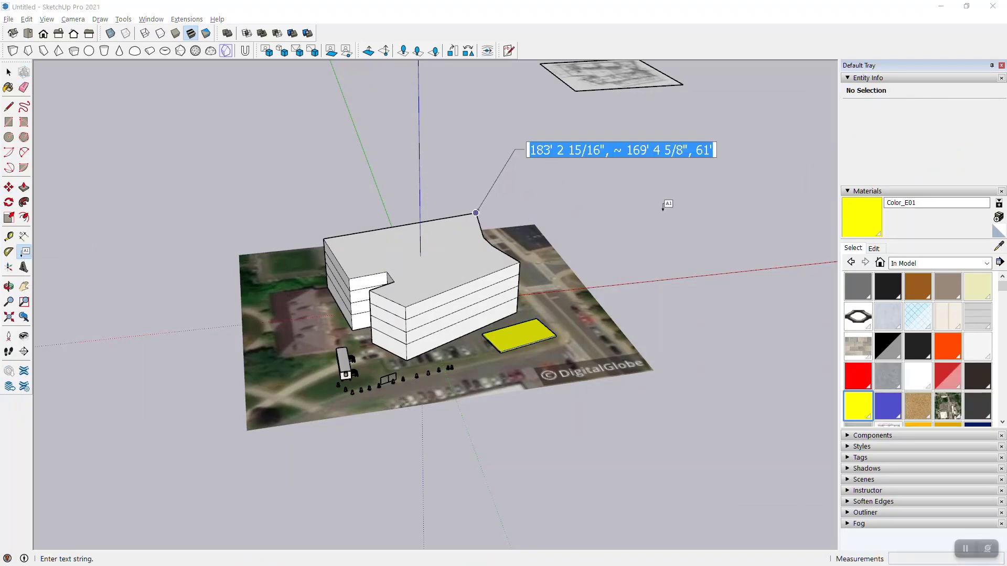
{"action": "type", "text": "B"}
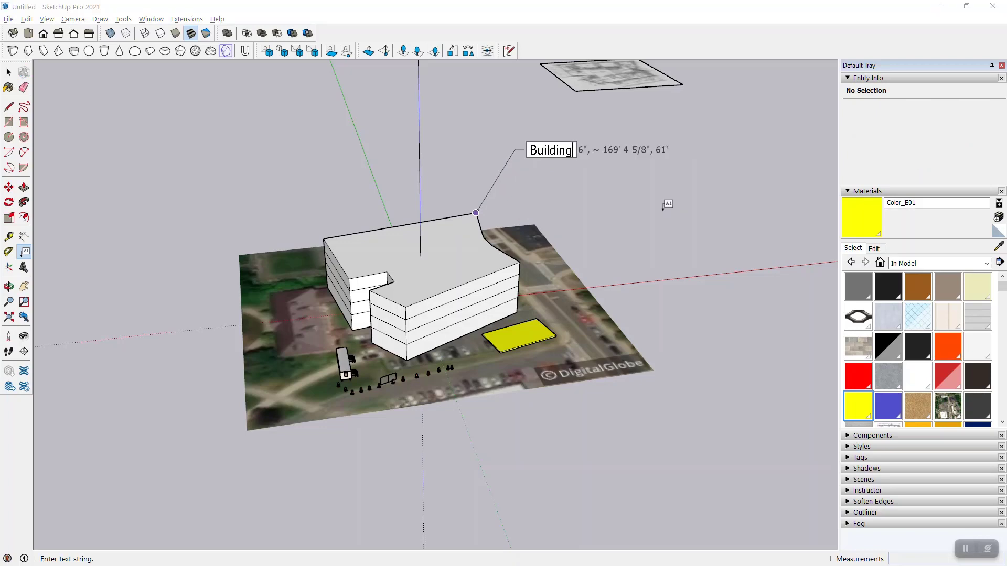
{"action": "type", "text": "uilding"}
{"action": "key", "text": "Return"}
{"action": "key", "text": "Return"}
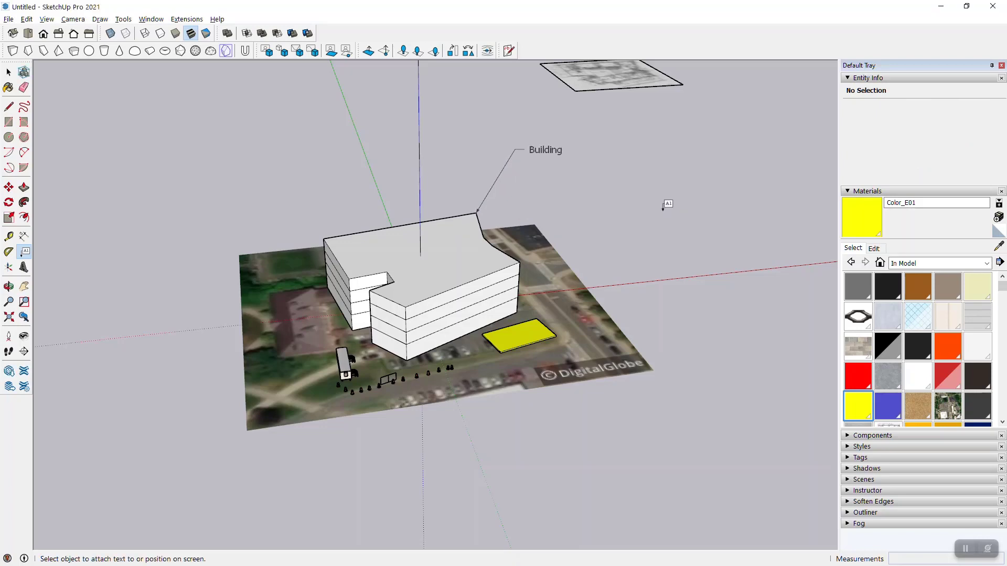
Place a screen text reading "Site" in the empty background, without a leader
{"action": "middle_click_drag", "start_coordinate": [579, 194], "coordinate": [411, 198]}
{"action": "scroll", "coordinate": [585, 229], "scroll_direction": "up", "scroll_amount": 3}
{"action": "scroll", "coordinate": [488, 171], "scroll_direction": "up", "scroll_amount": 2}
{"action": "scroll", "coordinate": [467, 186], "scroll_direction": "down", "scroll_amount": 3}
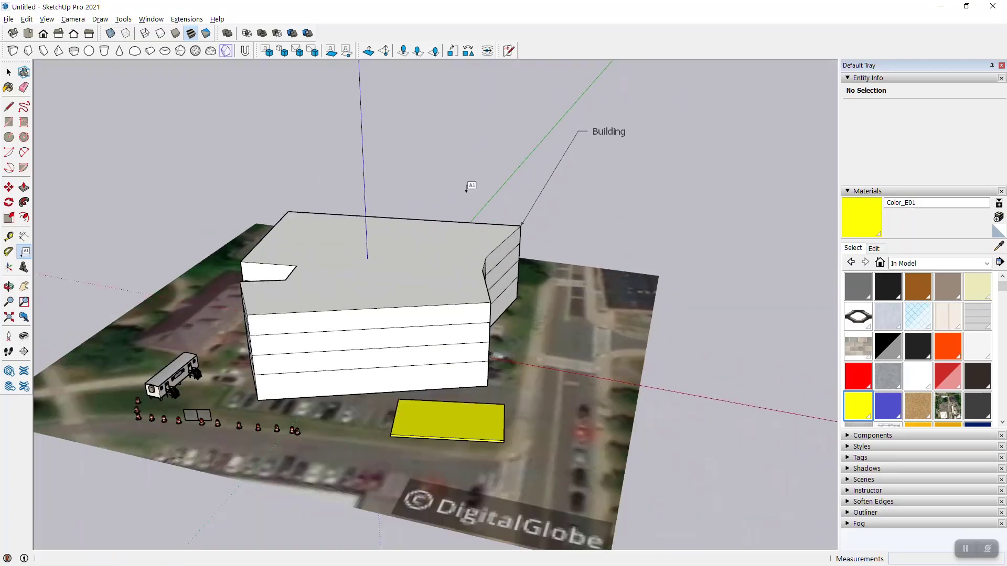
{"action": "scroll", "coordinate": [387, 191], "scroll_direction": "up", "scroll_amount": 2}
{"action": "middle_click_drag", "start_coordinate": [316, 181], "coordinate": [402, 152]}
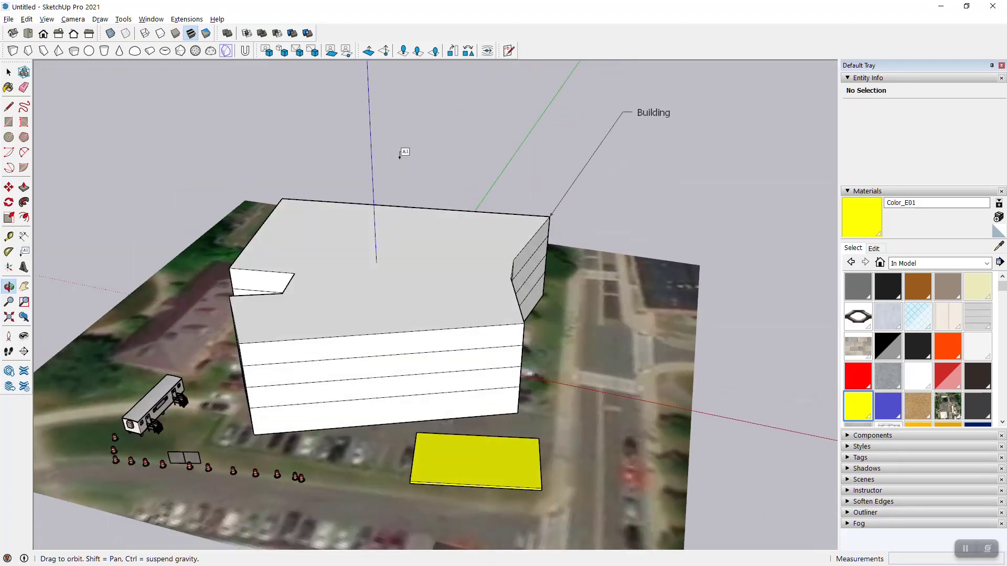
{"action": "left_click", "coordinate": [24, 252]}
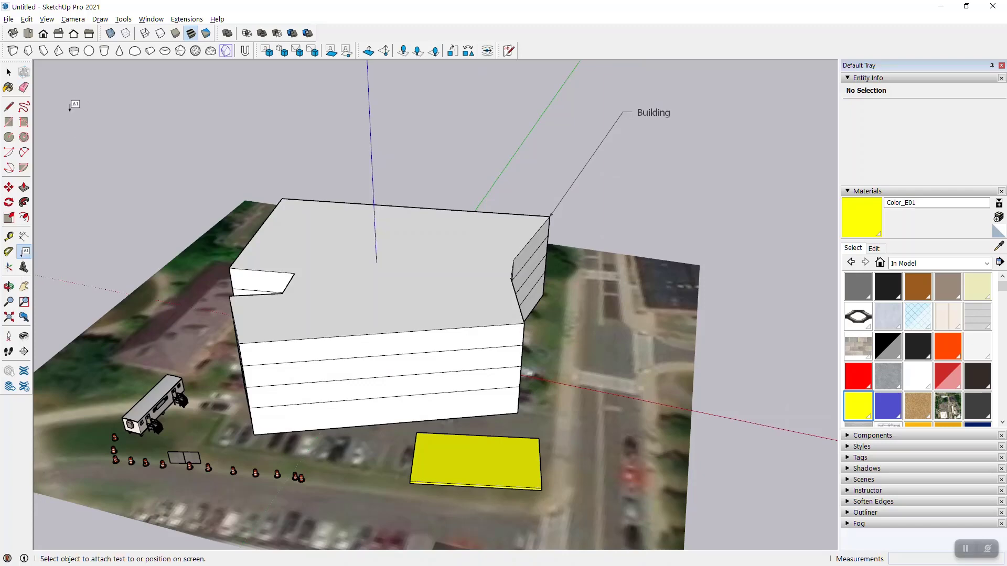
{"action": "left_click", "coordinate": [70, 109]}
{"action": "type", "text": "Site"}
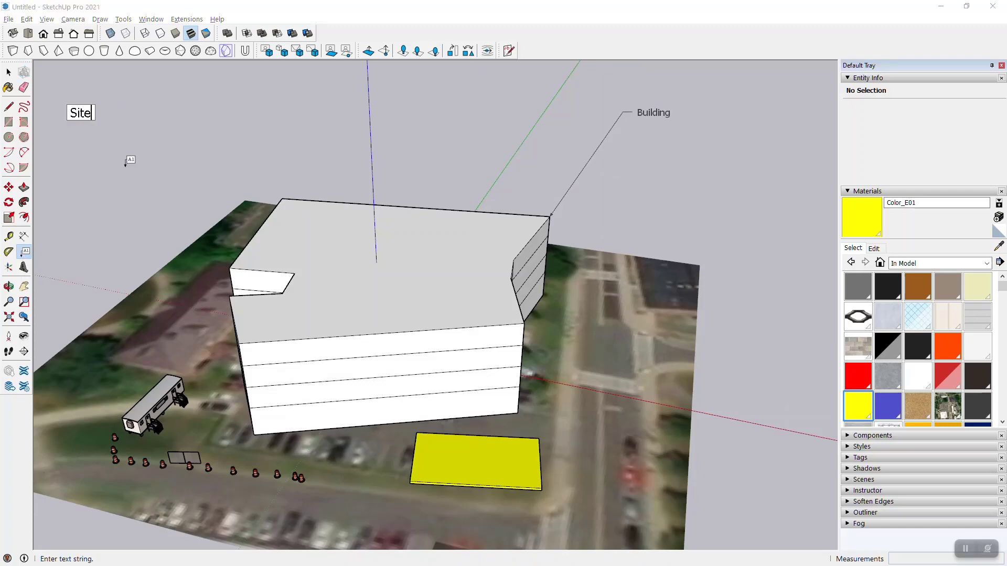
{"action": "key", "text": "Return"}
Place the 3D text "Site 123" in the Maiandra GD font on the ground near the yellow slab's street-side corner
{"action": "middle_click_drag", "start_coordinate": [317, 252], "coordinate": [174, 175]}
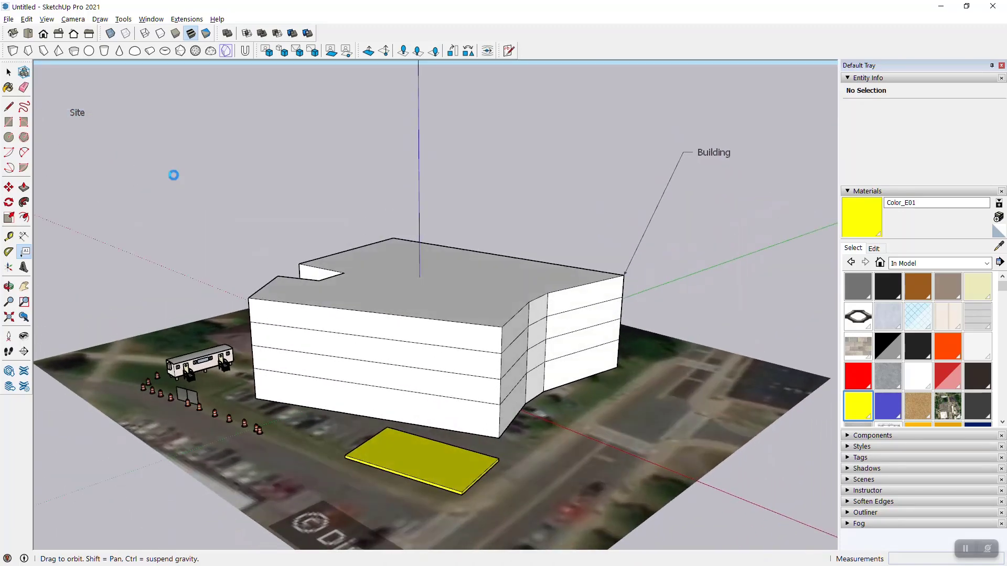
{"action": "middle_click_drag", "start_coordinate": [290, 214], "coordinate": [62, 285]}
{"action": "left_click", "coordinate": [24, 269]}
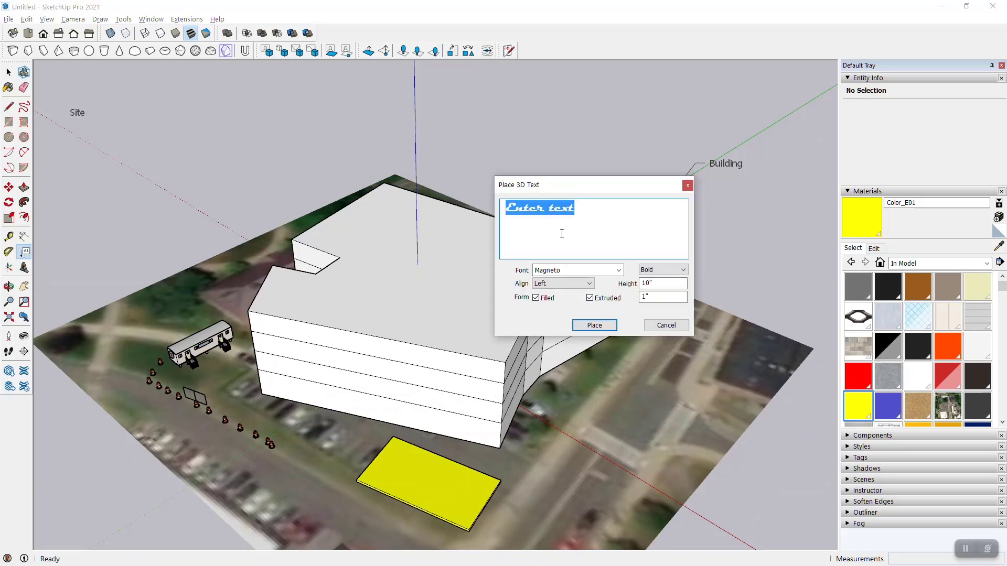
{"action": "left_click", "coordinate": [569, 270]}
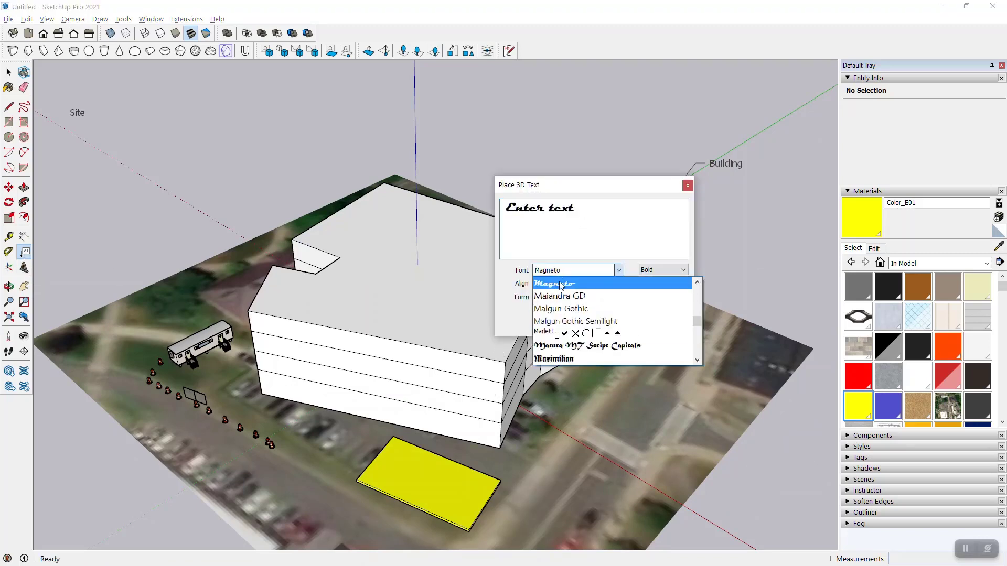
{"action": "left_click", "coordinate": [561, 296]}
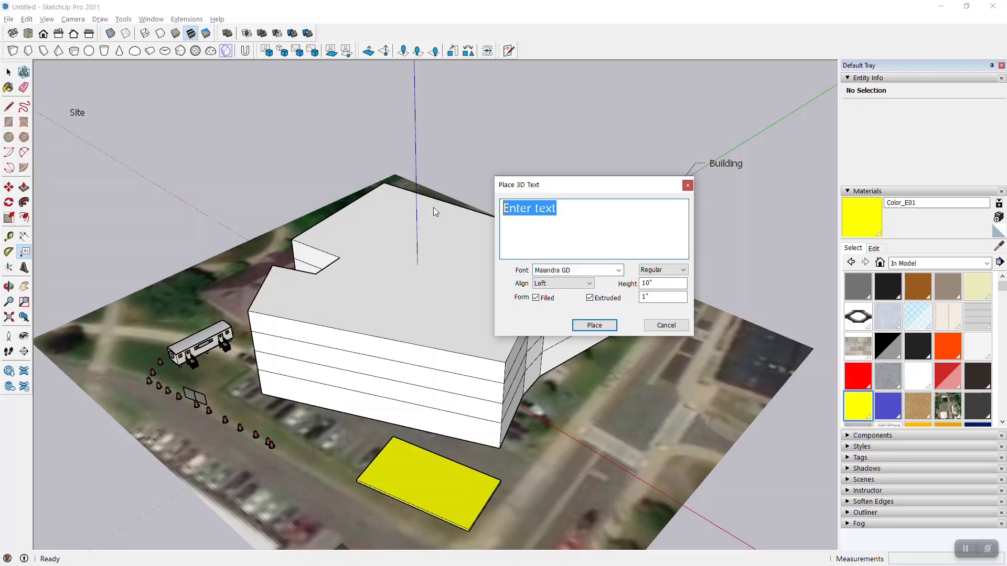
{"action": "type", "text": "Site 123"}
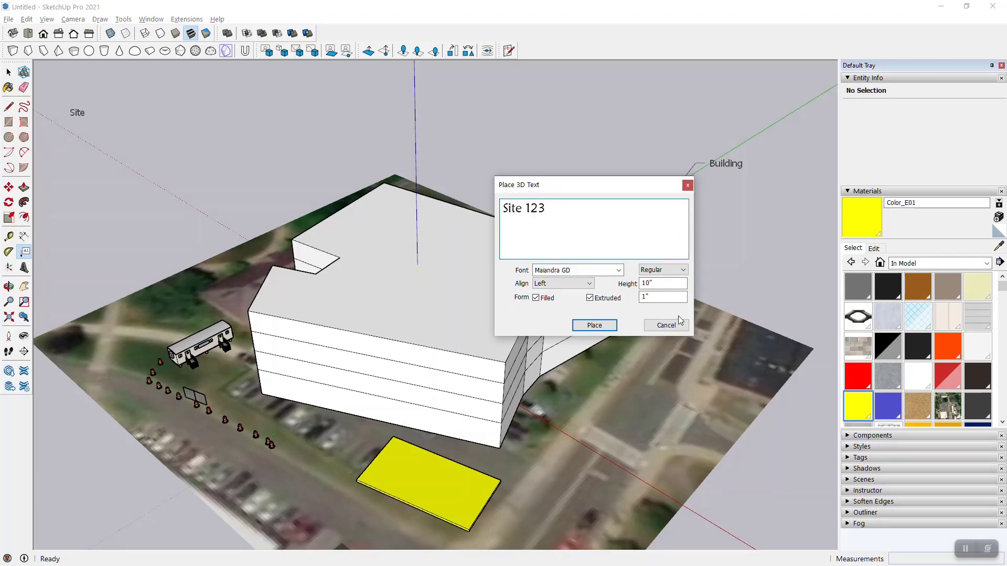
{"action": "left_click", "coordinate": [594, 325]}
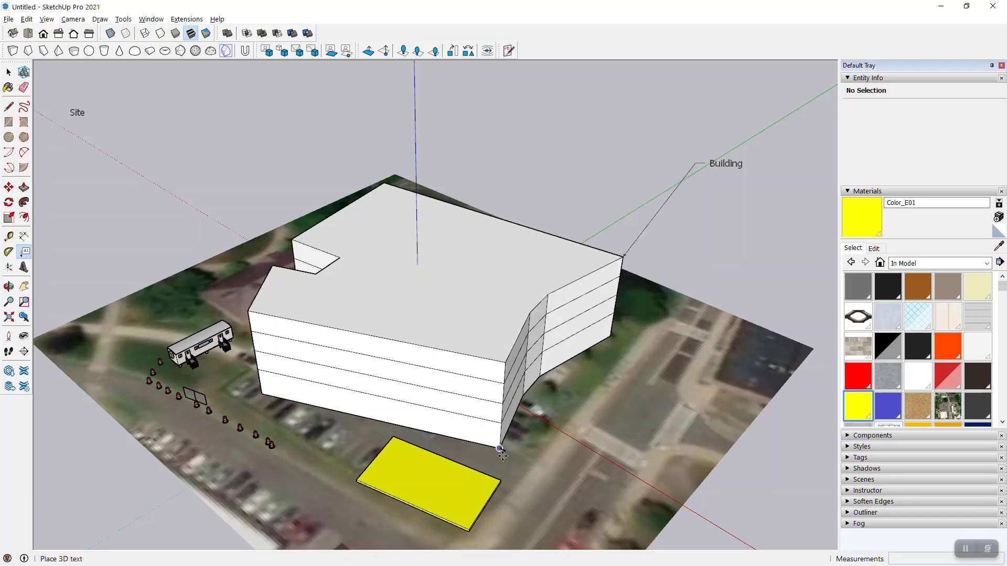
{"action": "scroll", "coordinate": [502, 454], "scroll_direction": "up", "scroll_amount": 5}
{"action": "left_click", "coordinate": [557, 474]}
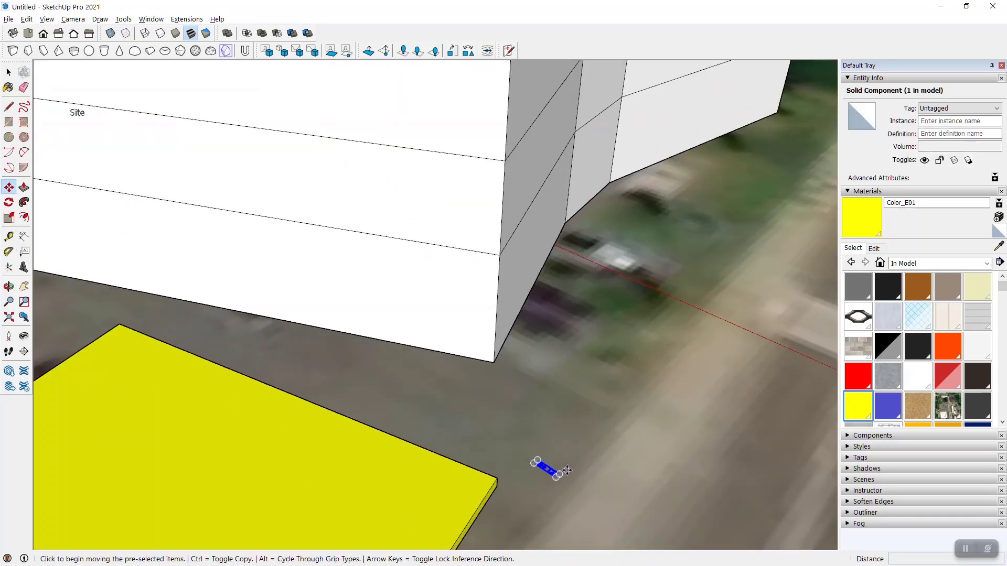
Scale the "Site 123" 3D text up uniformly by a factor of about 3.6
{"action": "key", "text": "s"}
{"action": "scroll", "coordinate": [560, 469], "scroll_direction": "up", "scroll_amount": 3}
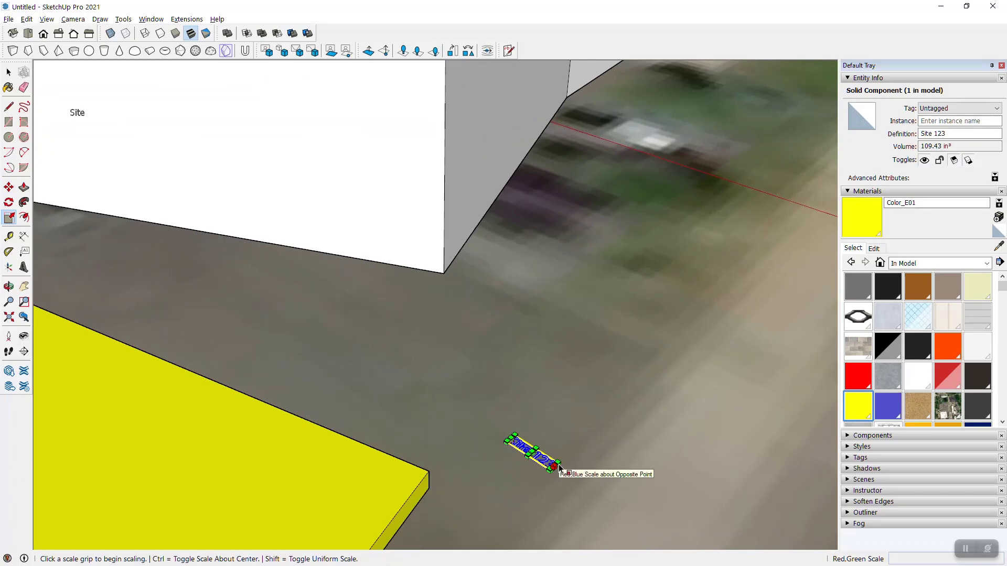
{"action": "left_click_drag", "start_coordinate": [558, 465], "coordinate": [739, 398]}
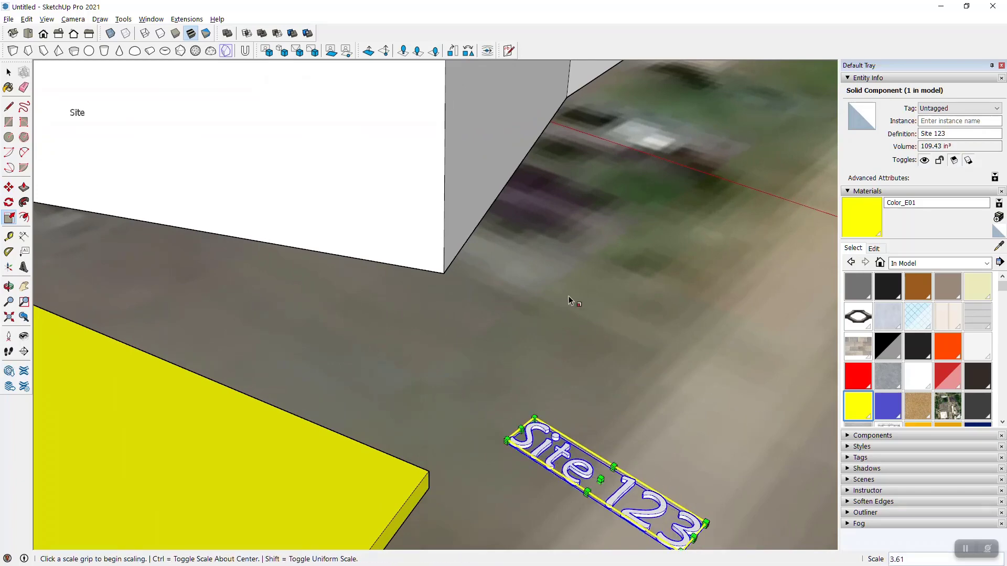
{"action": "scroll", "coordinate": [570, 300], "scroll_direction": "down", "scroll_amount": 5}
{"action": "middle_click_drag", "start_coordinate": [548, 256], "coordinate": [577, 365]}
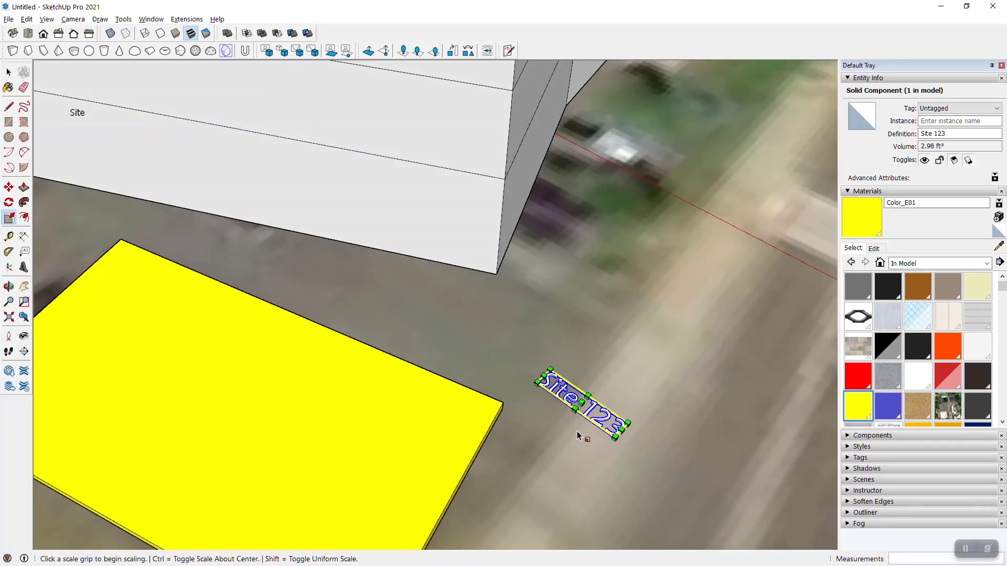
Move the "Site 123" 3D text about 12' 6" closer to the building's corner, beside the yellow slab
{"action": "key", "text": "m"}
{"action": "left_click", "coordinate": [577, 436]}
{"action": "left_click", "coordinate": [516, 380]}
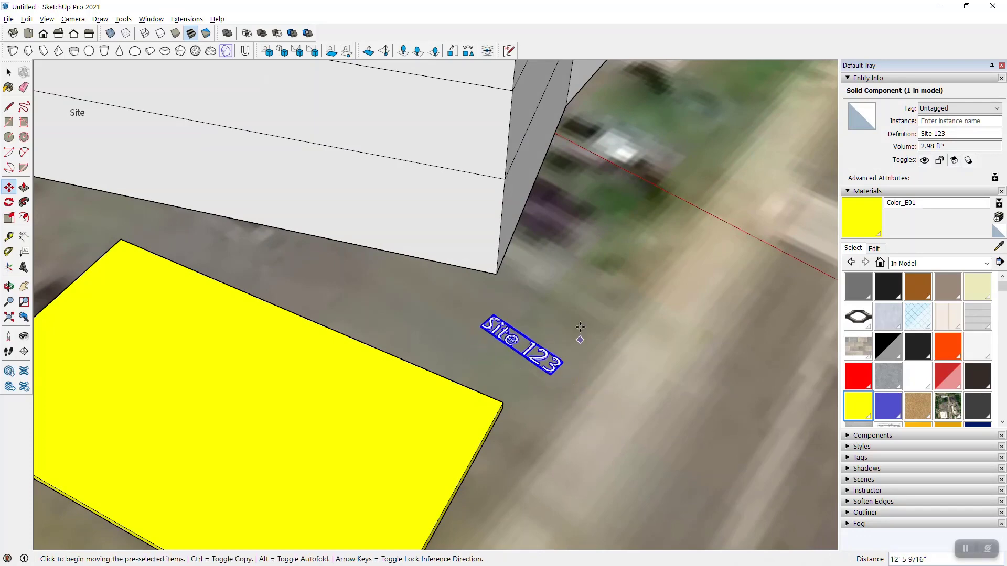
Collapse the material settings and open the scene settings
{"action": "scroll", "coordinate": [577, 340], "scroll_direction": "down", "scroll_amount": 3}
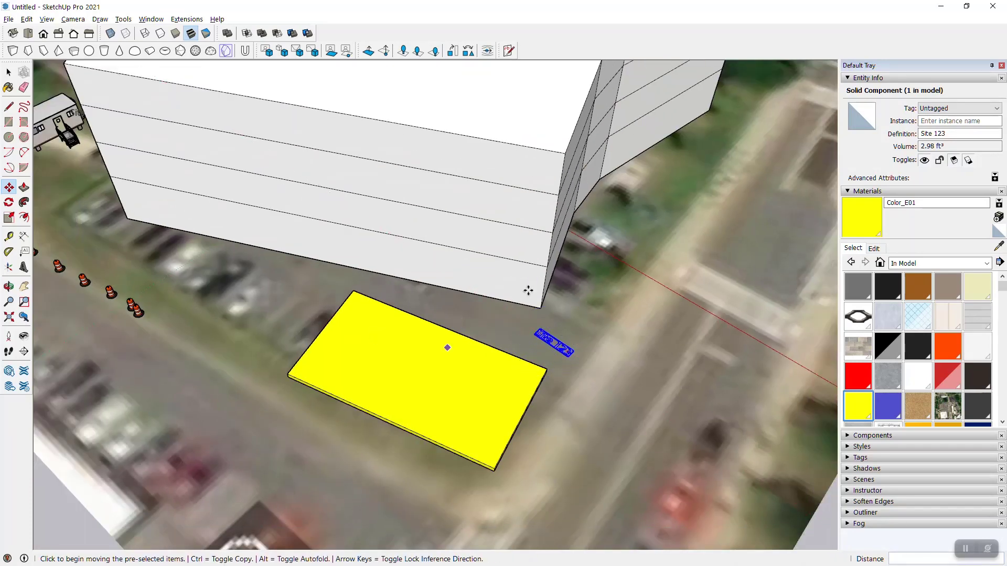
{"action": "scroll", "coordinate": [582, 300], "scroll_direction": "down", "scroll_amount": 5}
{"action": "middle_click_drag", "start_coordinate": [497, 386], "coordinate": [499, 463]}
{"action": "key", "text": "m"}
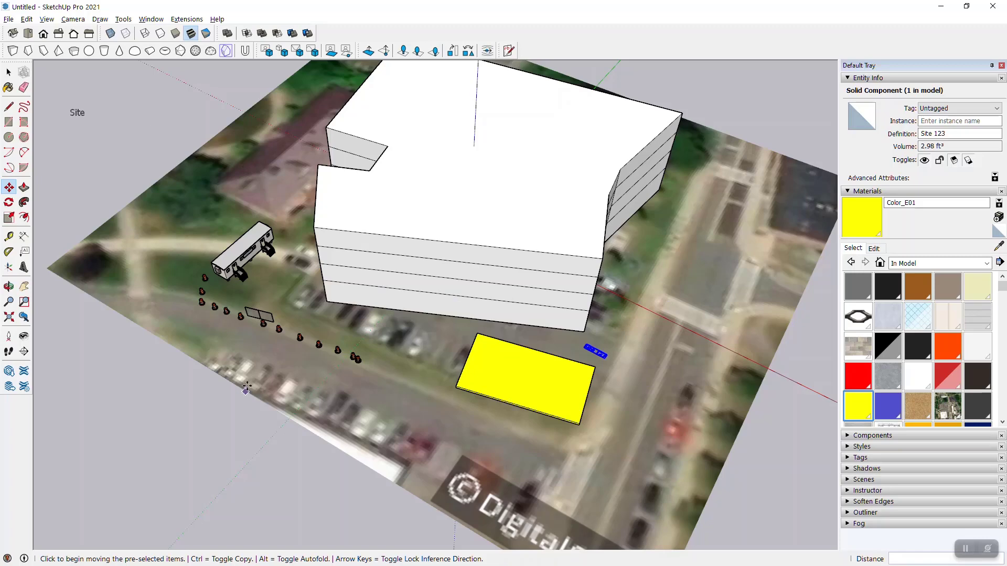
{"action": "middle_click_drag", "start_coordinate": [247, 388], "coordinate": [467, 263]}
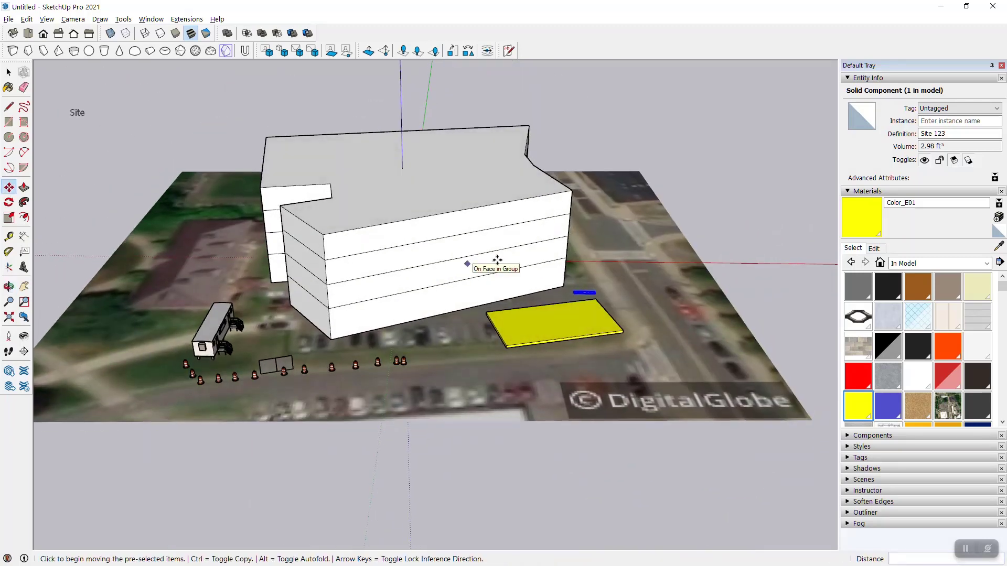
{"action": "left_click", "coordinate": [850, 192]}
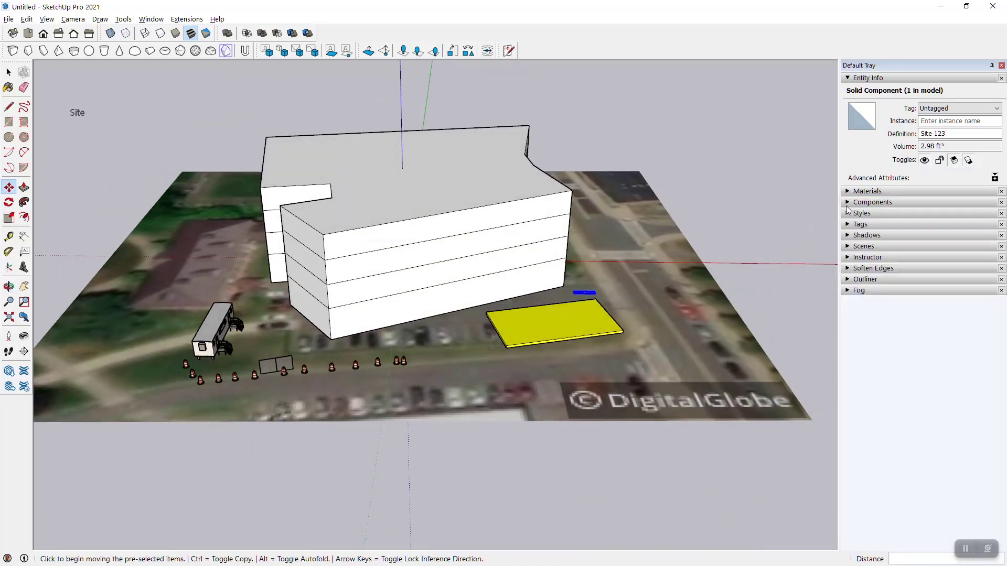
{"action": "left_click", "coordinate": [848, 247]}
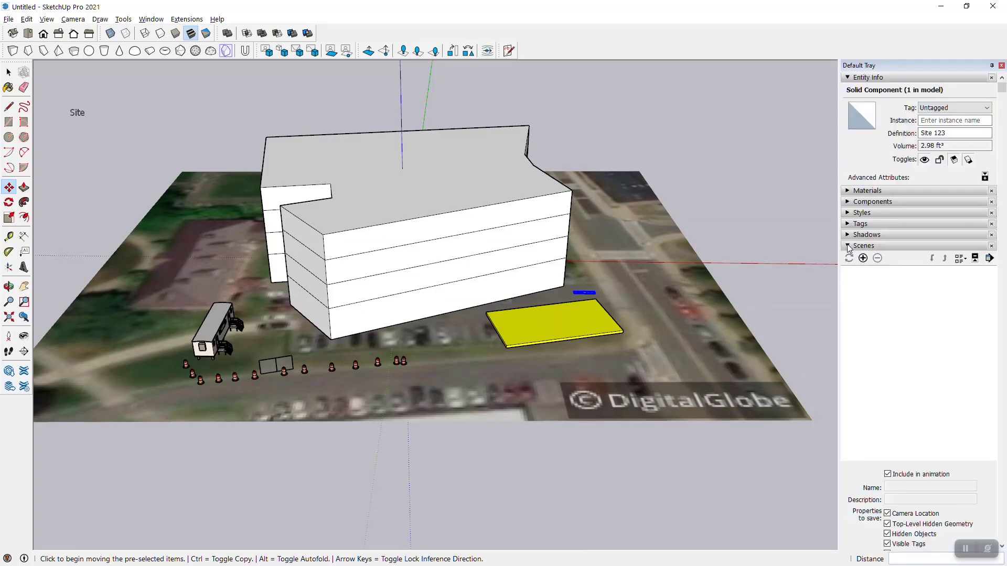
{"action": "middle_click_drag", "start_coordinate": [538, 243], "coordinate": [379, 288]}
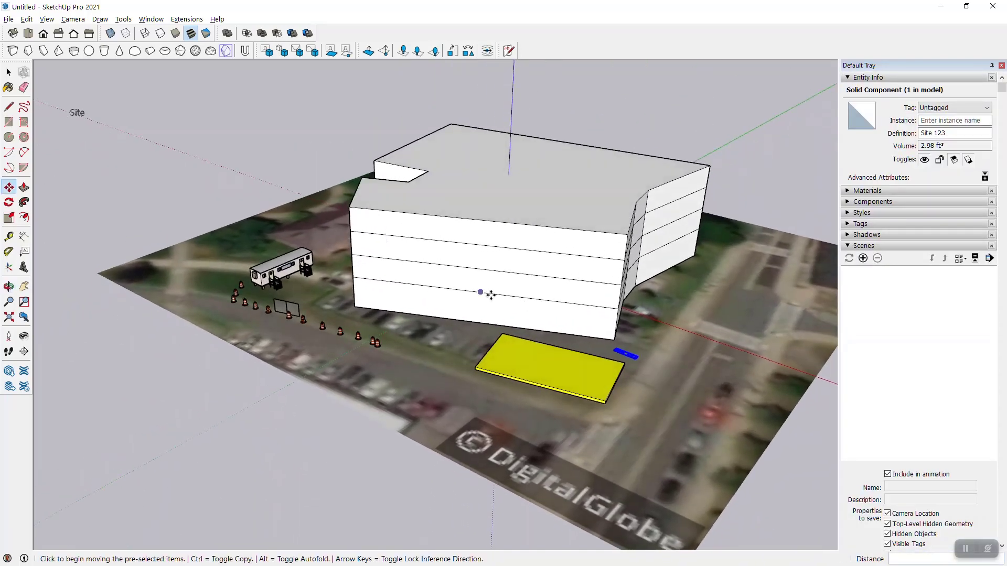
Collapse the scene settings and delete the "Building" and "Site" text labels around the model
{"action": "left_click", "coordinate": [849, 247]}
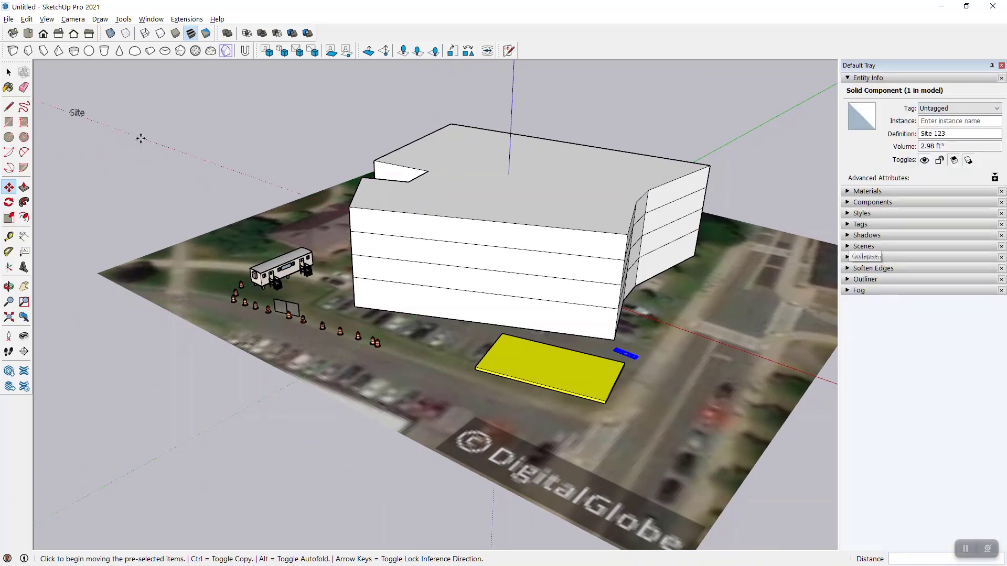
{"action": "left_click", "coordinate": [7, 72]}
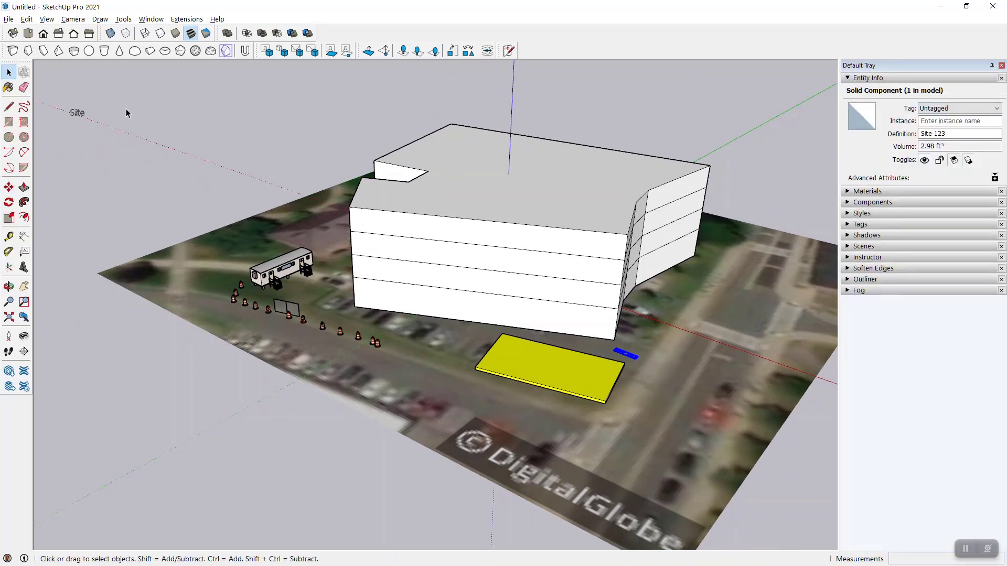
{"action": "left_click", "coordinate": [126, 109]}
{"action": "middle_click_drag", "start_coordinate": [210, 183], "coordinate": [332, 297]}
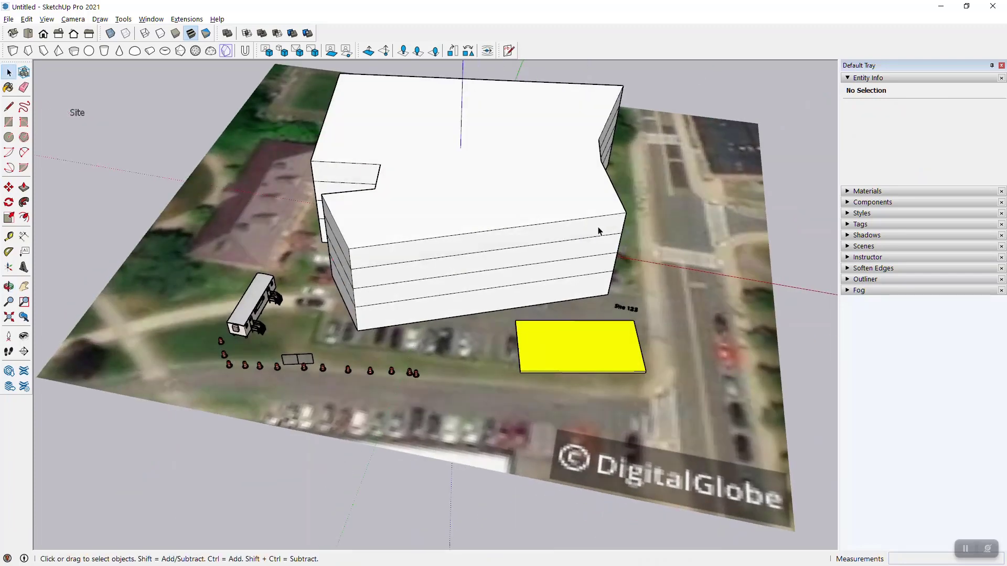
{"action": "scroll", "coordinate": [408, 190], "scroll_direction": "down", "scroll_amount": 5}
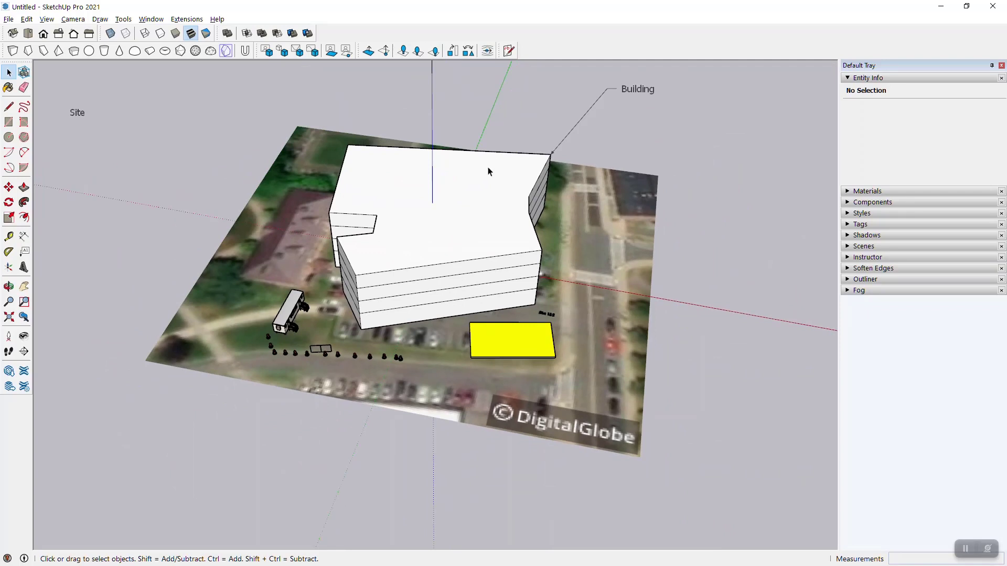
{"action": "left_click", "coordinate": [596, 79]}
{"action": "key", "text": "Delete"}
Import "Crane diagram.png" from the SketchUp folder in File Explorer, placing it flat beside the site, and close the folder
{"action": "key", "text": "alt+Tab"}
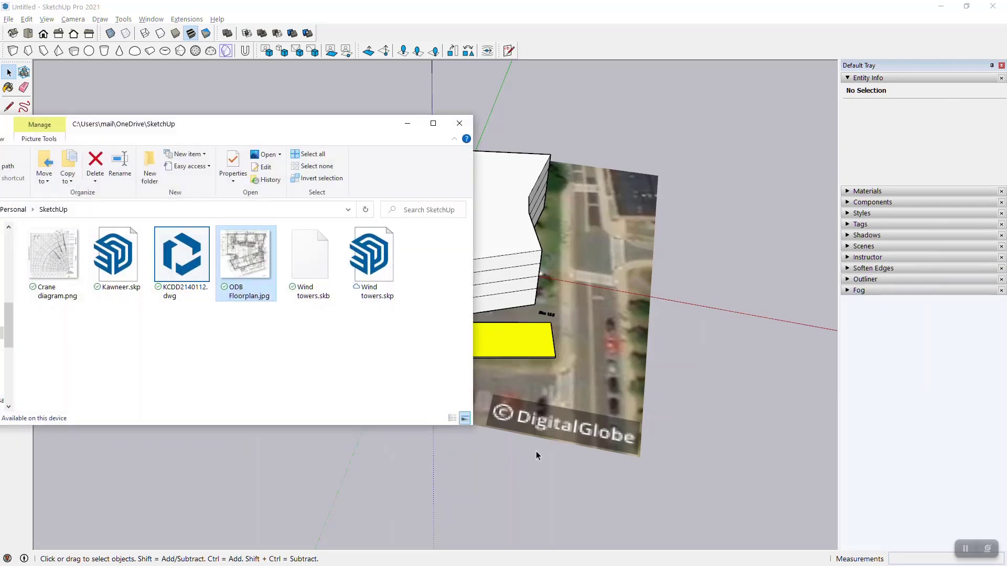
{"action": "left_click", "coordinate": [45, 253]}
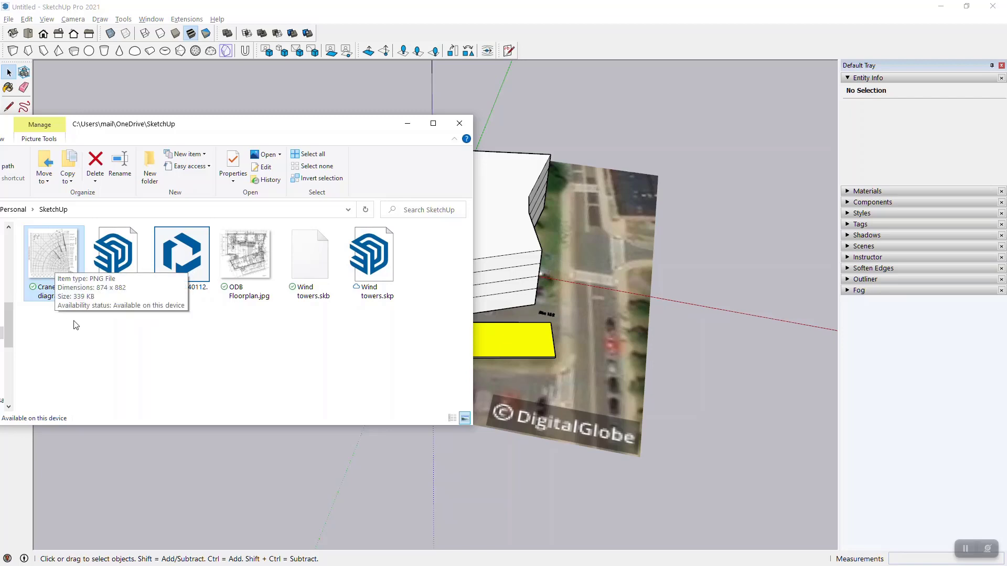
{"action": "left_click", "coordinate": [85, 343]}
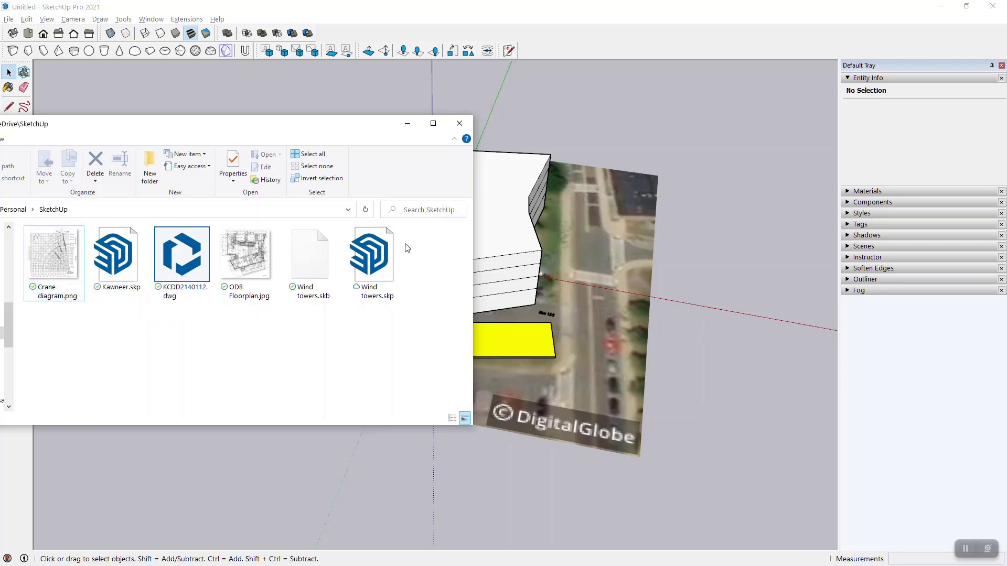
{"action": "left_click", "coordinate": [55, 256]}
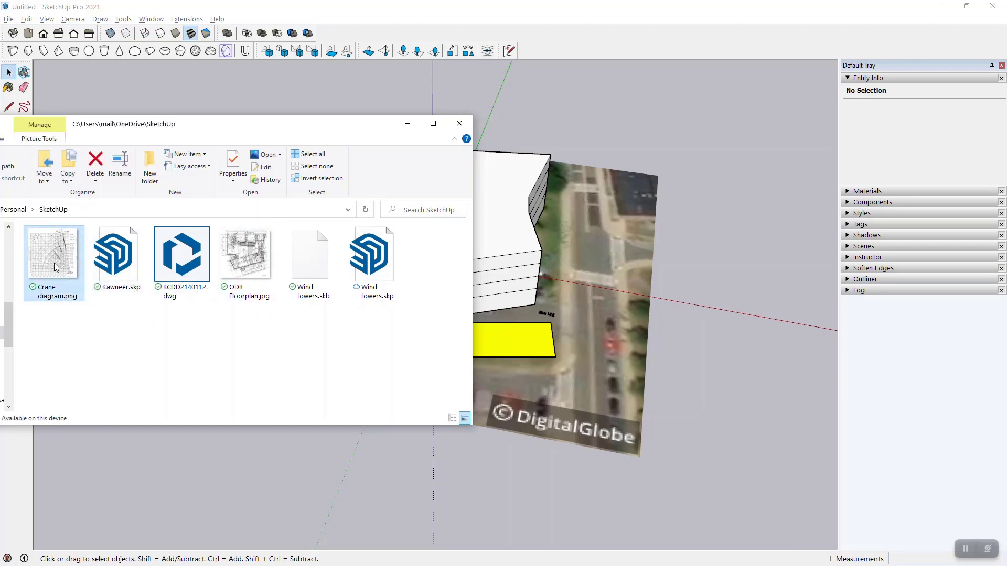
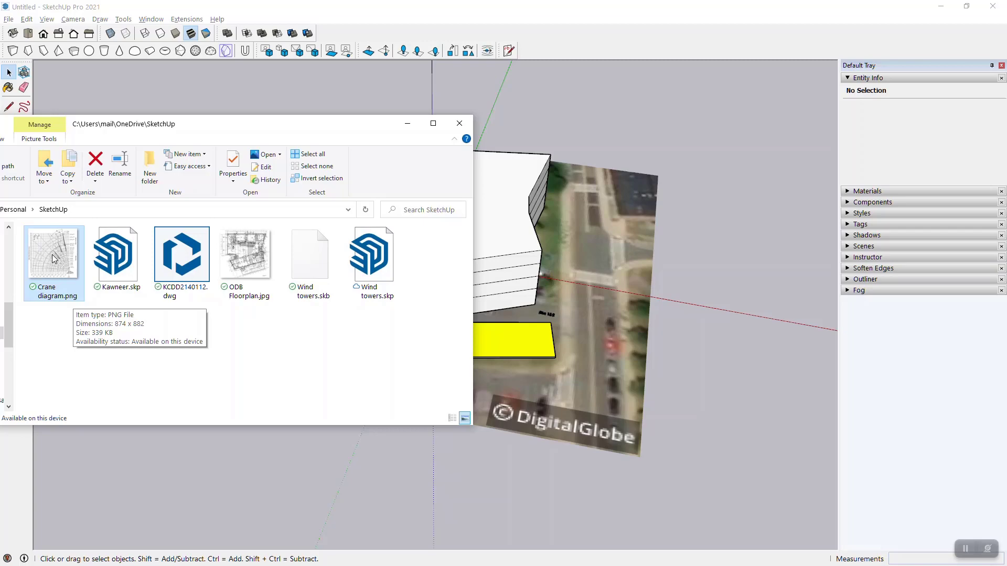
{"action": "left_click_drag", "start_coordinate": [52, 253], "coordinate": [663, 268]}
{"action": "left_click", "coordinate": [741, 225]}
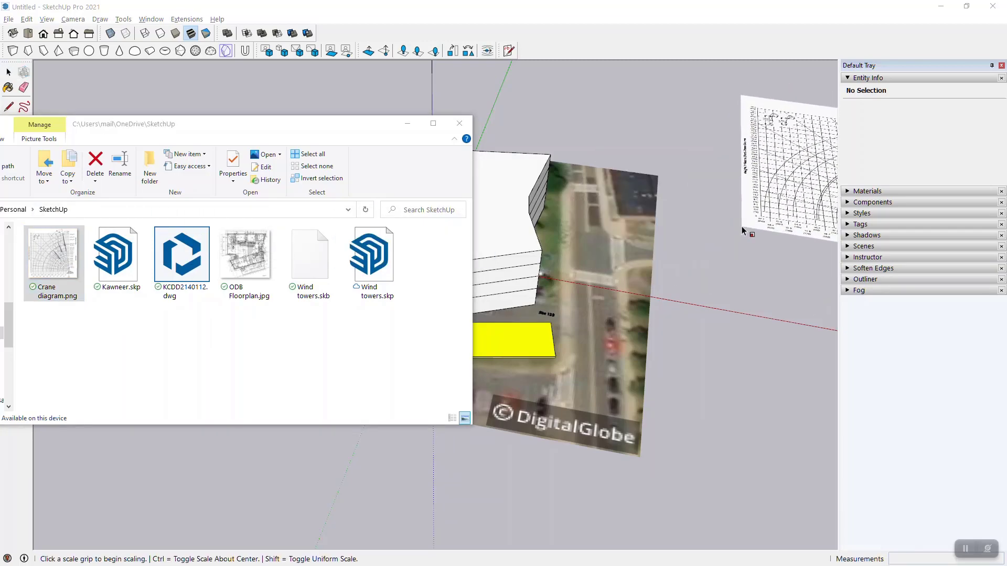
{"action": "left_click", "coordinate": [458, 124]}
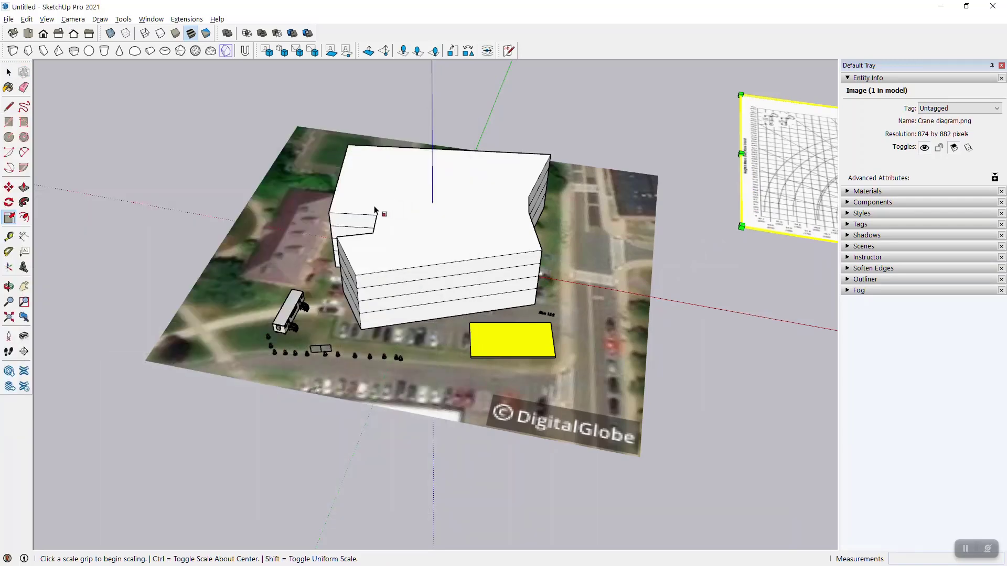
Explode the crane diagram image and group the resulting face and edges
{"action": "scroll", "coordinate": [273, 217], "scroll_direction": "down", "scroll_amount": 3}
{"action": "scroll", "coordinate": [623, 155], "scroll_direction": "up", "scroll_amount": 3}
{"action": "middle_click_drag", "start_coordinate": [634, 190], "coordinate": [603, 248]}
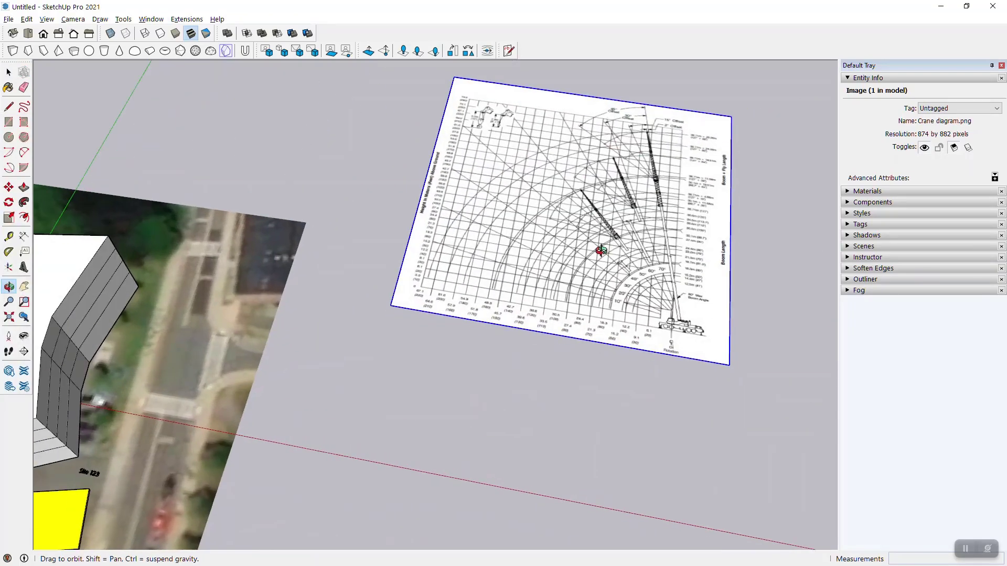
{"action": "scroll", "coordinate": [654, 284], "scroll_direction": "up", "scroll_amount": 4}
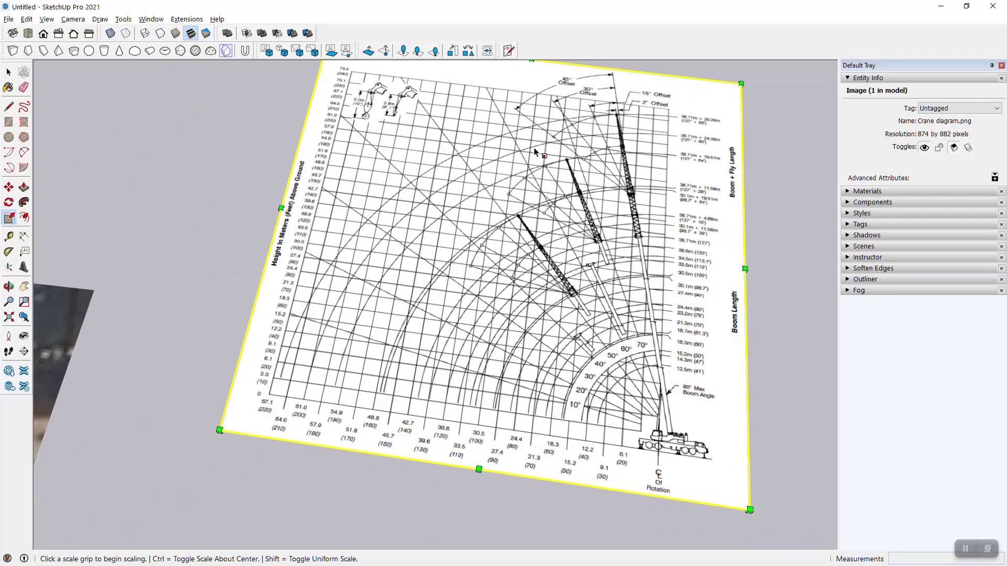
{"action": "left_click", "coordinate": [9, 74]}
{"action": "middle_click_drag", "start_coordinate": [483, 298], "coordinate": [495, 232]}
{"action": "right_click", "coordinate": [459, 270]}
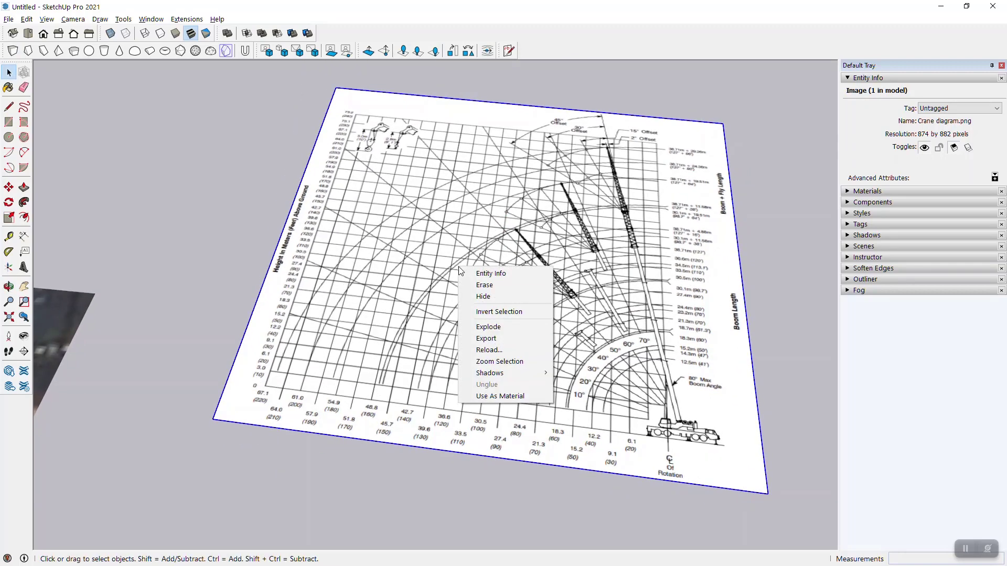
{"action": "left_click", "coordinate": [488, 327]}
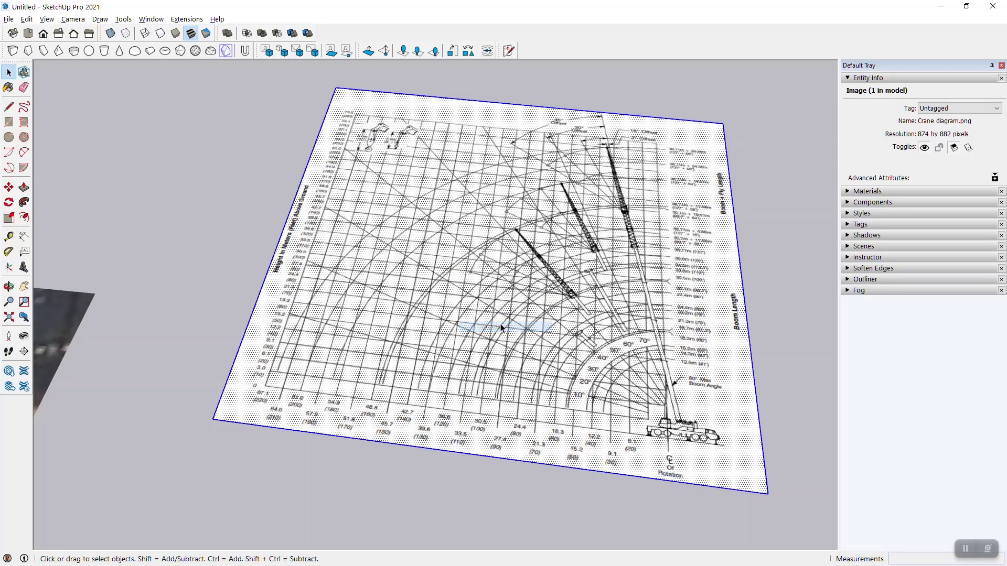
{"action": "right_click", "coordinate": [418, 214]}
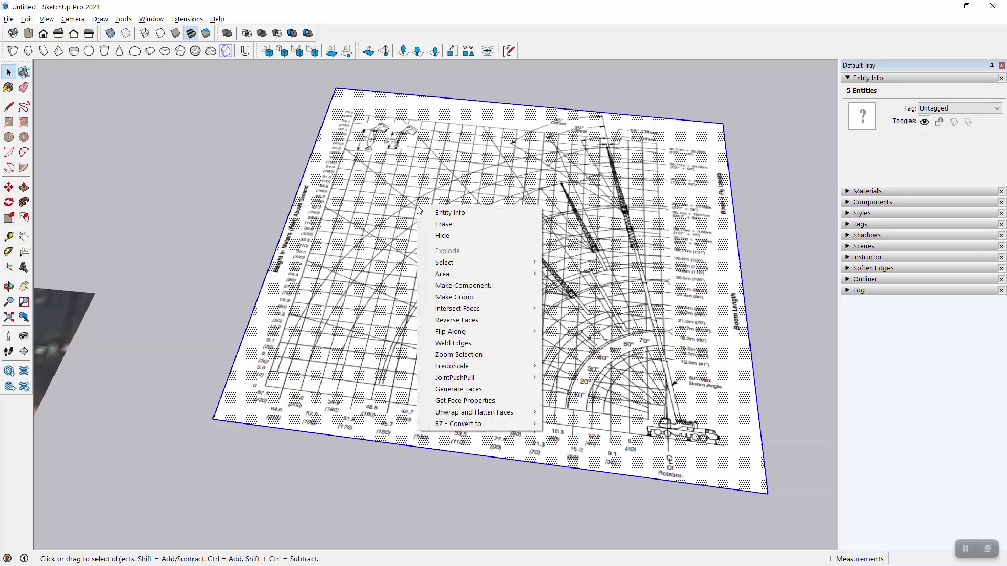
{"action": "left_click", "coordinate": [455, 297]}
Open the crane diagram group for editing and measure from the crane's centerline of rotation to the 100-foot mark along the baseline
{"action": "middle_click_drag", "start_coordinate": [386, 164], "coordinate": [435, 248]}
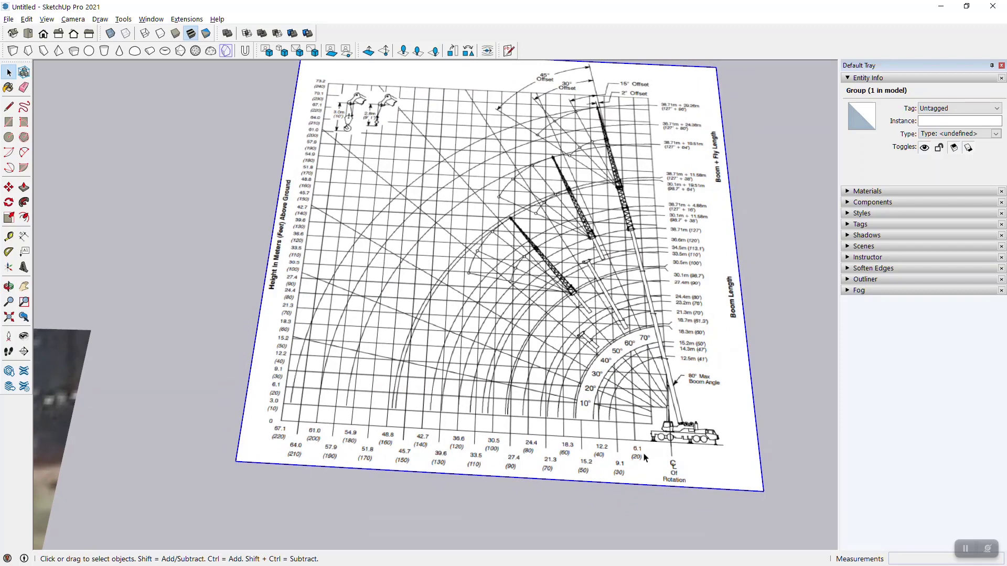
{"action": "double_click", "coordinate": [537, 322]}
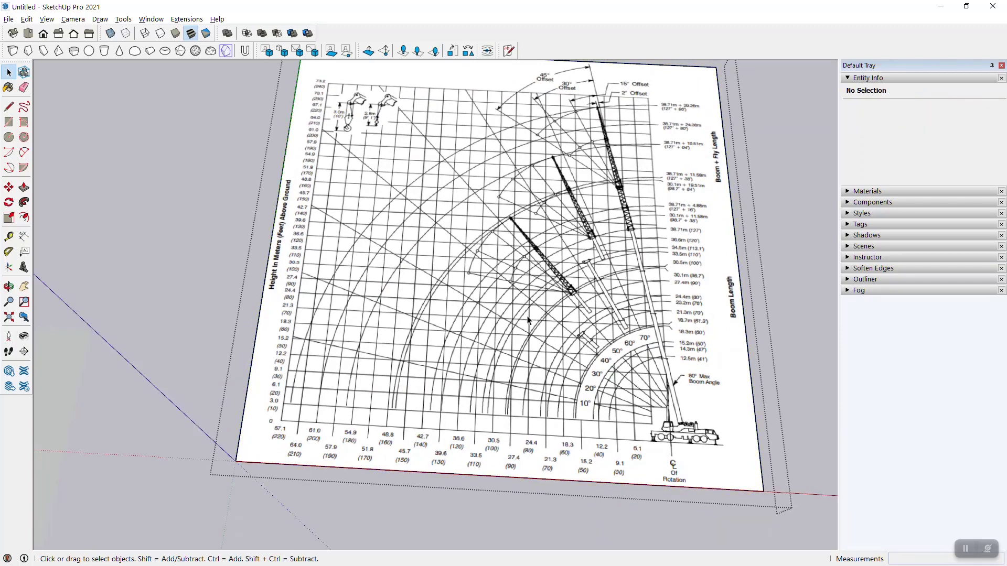
{"action": "middle_click_drag", "start_coordinate": [449, 328], "coordinate": [454, 141]}
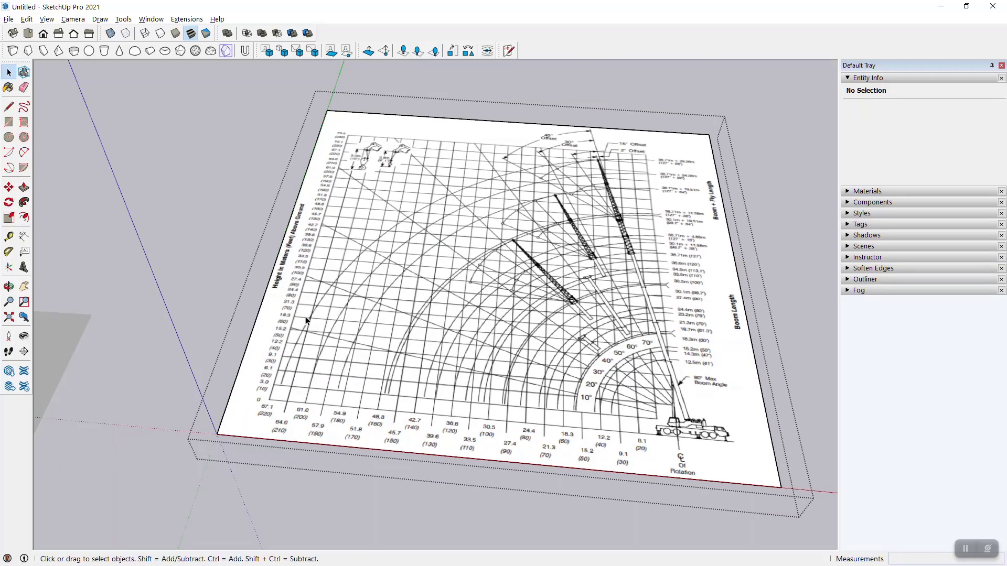
{"action": "scroll", "coordinate": [306, 321], "scroll_direction": "down", "scroll_amount": 2}
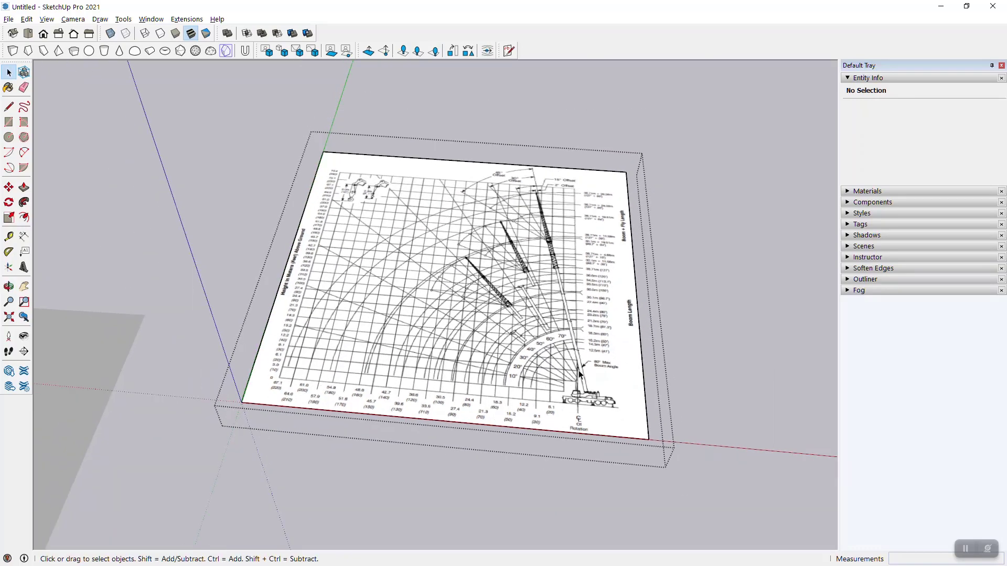
{"action": "scroll", "coordinate": [551, 401], "scroll_direction": "up", "scroll_amount": 5}
{"action": "scroll", "coordinate": [470, 451], "scroll_direction": "up", "scroll_amount": 2}
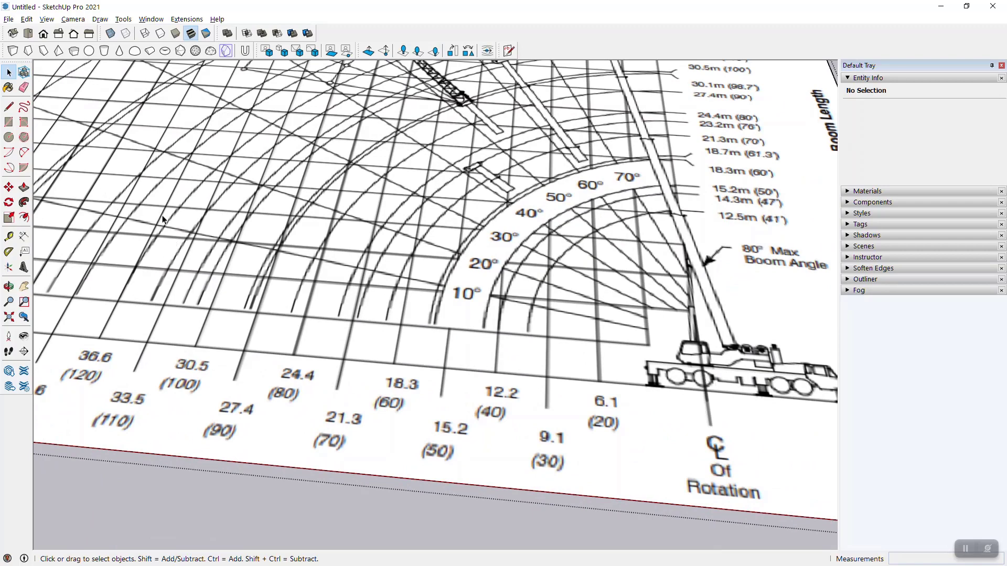
{"action": "key", "text": "t"}
{"action": "scroll", "coordinate": [705, 391], "scroll_direction": "up", "scroll_amount": 2}
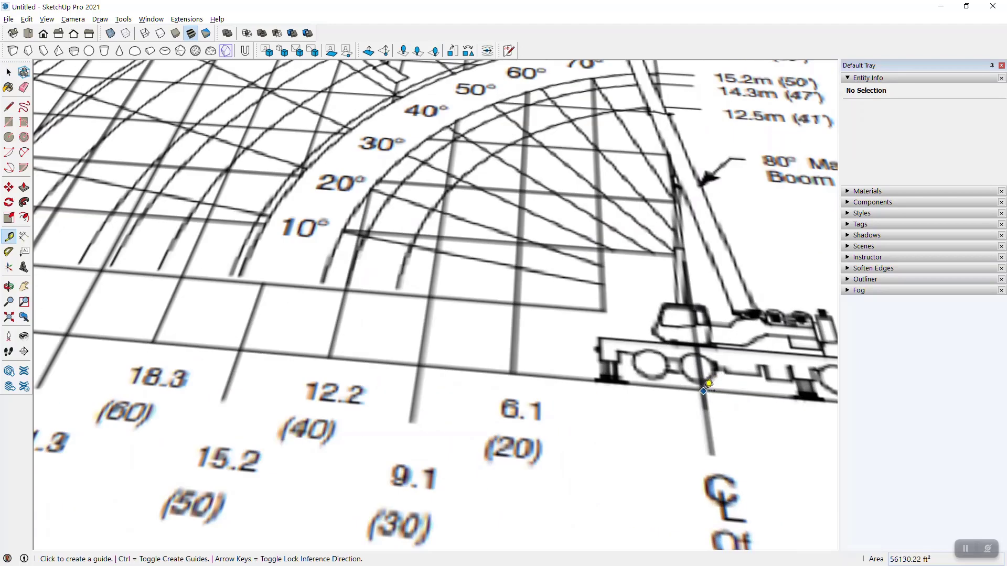
{"action": "left_click", "coordinate": [703, 390]}
{"action": "scroll", "coordinate": [734, 409], "scroll_direction": "down", "scroll_amount": 4}
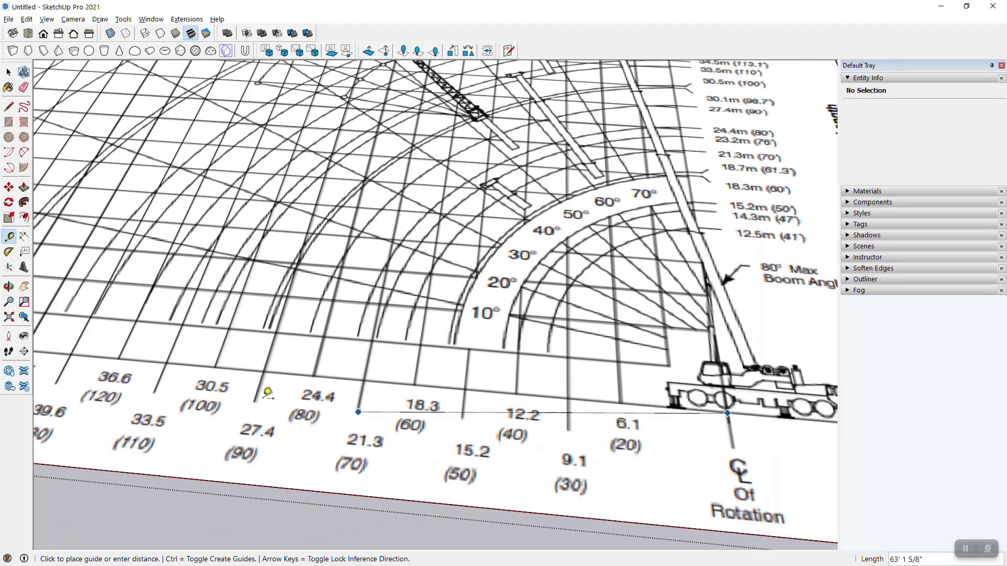
{"action": "scroll", "coordinate": [202, 364], "scroll_direction": "up", "scroll_amount": 2}
{"action": "scroll", "coordinate": [232, 353], "scroll_direction": "up", "scroll_amount": 2}
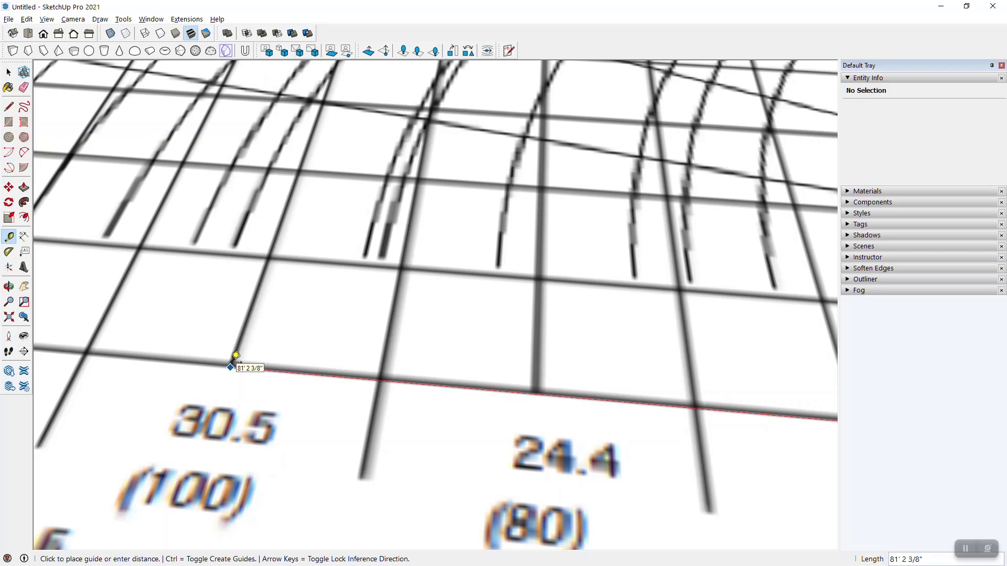
{"action": "left_click", "coordinate": [231, 363]}
Resize the crane diagram group so the measured distance equals 100', and leave the group
{"action": "type", "text": "100"}
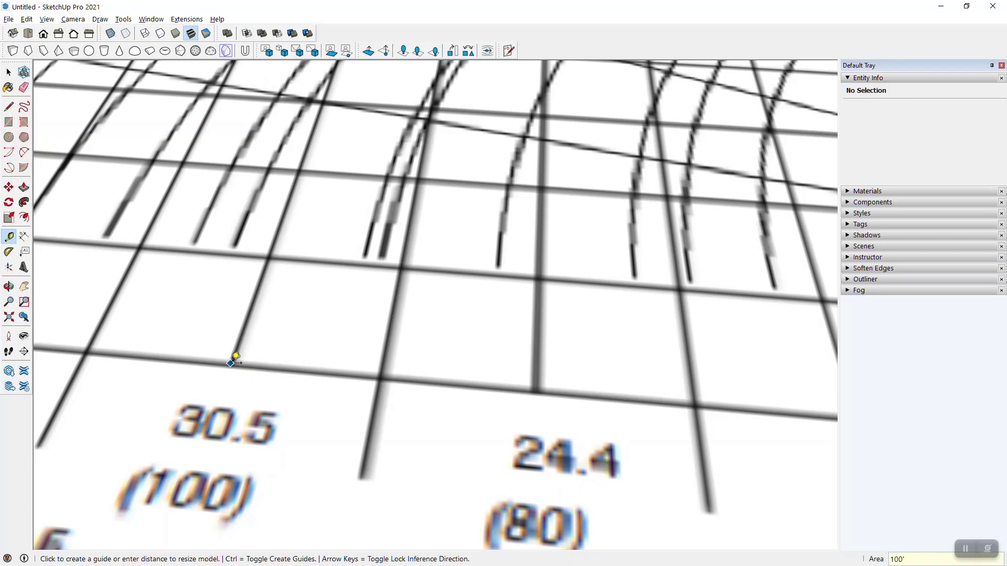
{"action": "key", "text": "Return"}
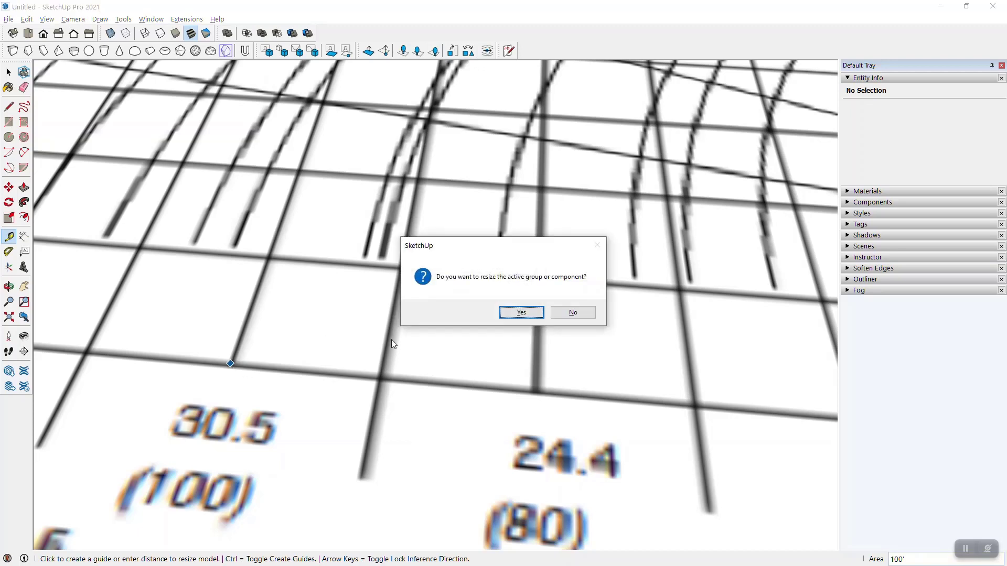
{"action": "left_click", "coordinate": [521, 313]}
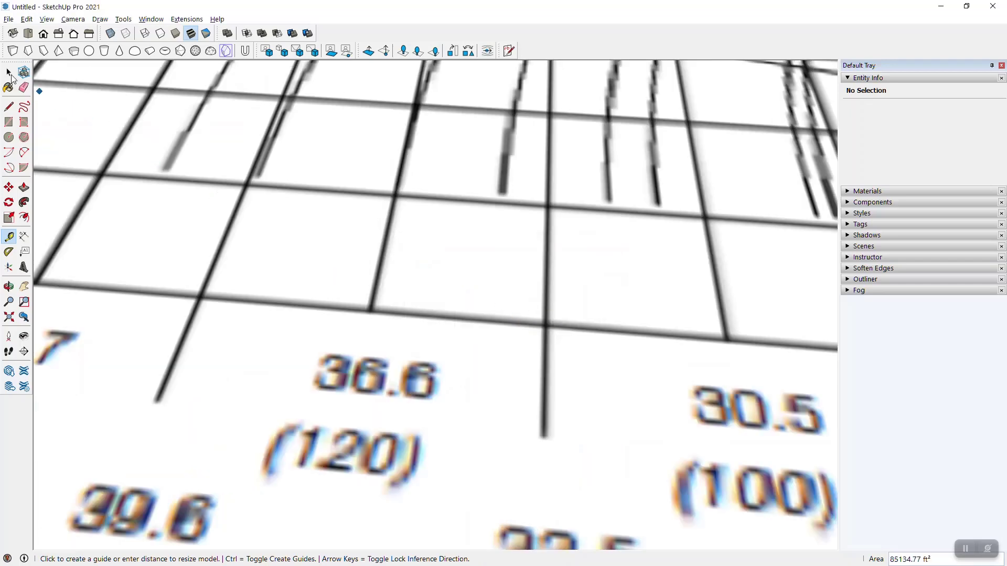
{"action": "left_click", "coordinate": [10, 71]}
{"action": "scroll", "coordinate": [427, 307], "scroll_direction": "down", "scroll_amount": 10}
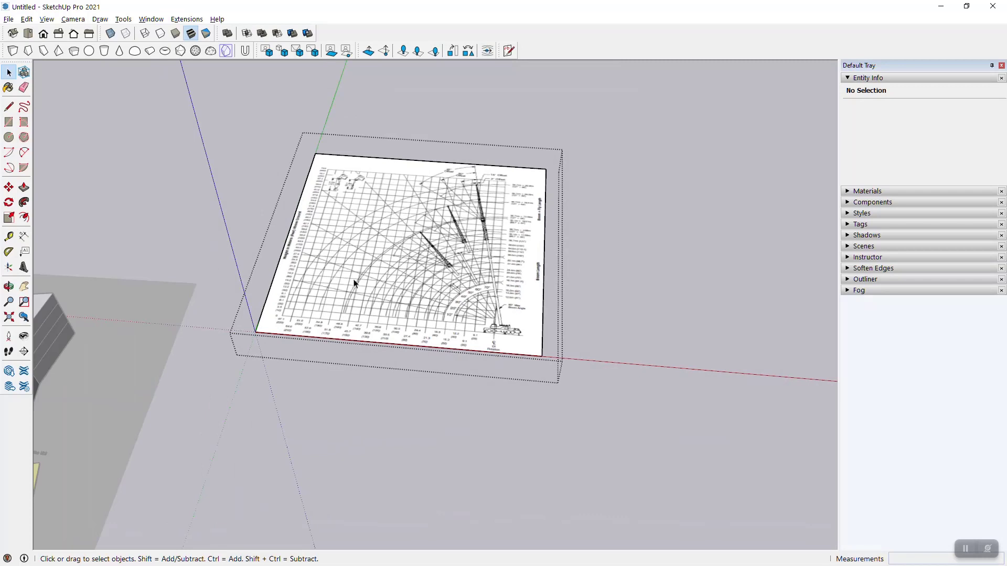
{"action": "scroll", "coordinate": [530, 203], "scroll_direction": "down", "scroll_amount": 5}
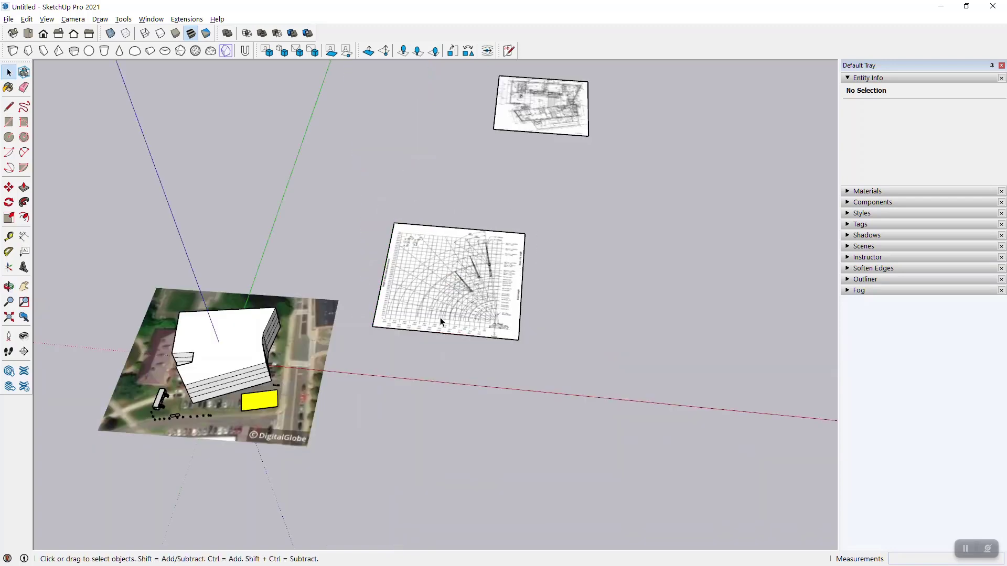
Measure the rescaled crane diagram from the centerline of rotation to the 100-foot mark to check its scale
{"action": "scroll", "coordinate": [440, 321], "scroll_direction": "up", "scroll_amount": 3}
{"action": "scroll", "coordinate": [473, 291], "scroll_direction": "up", "scroll_amount": 1}
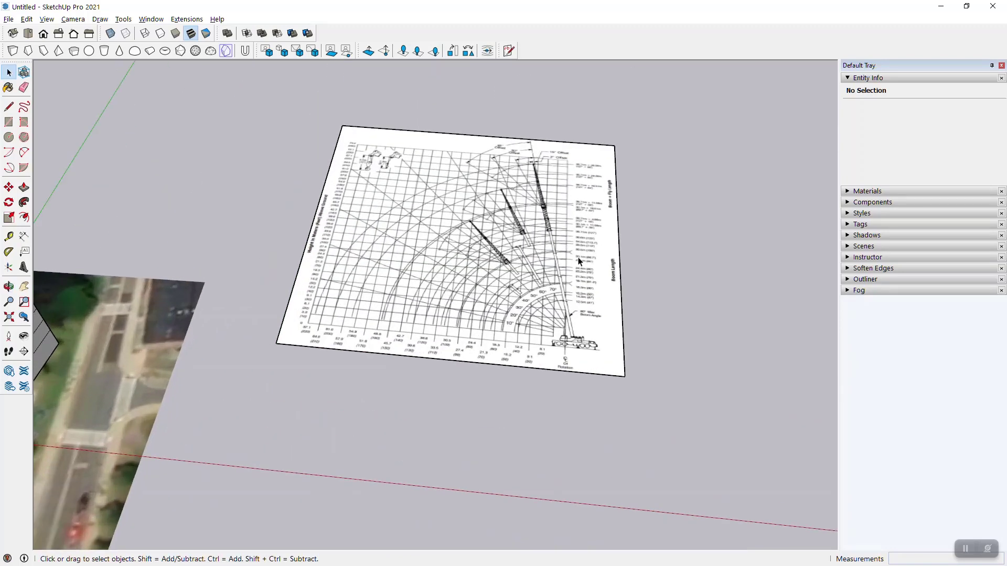
{"action": "key", "text": "t"}
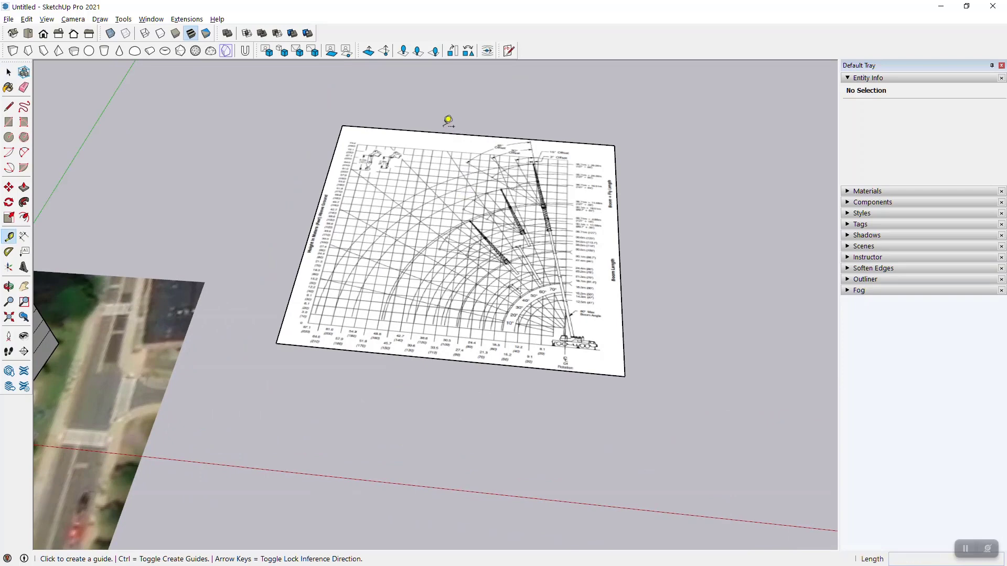
{"action": "scroll", "coordinate": [512, 269], "scroll_direction": "up", "scroll_amount": 4}
{"action": "left_click", "coordinate": [702, 508]}
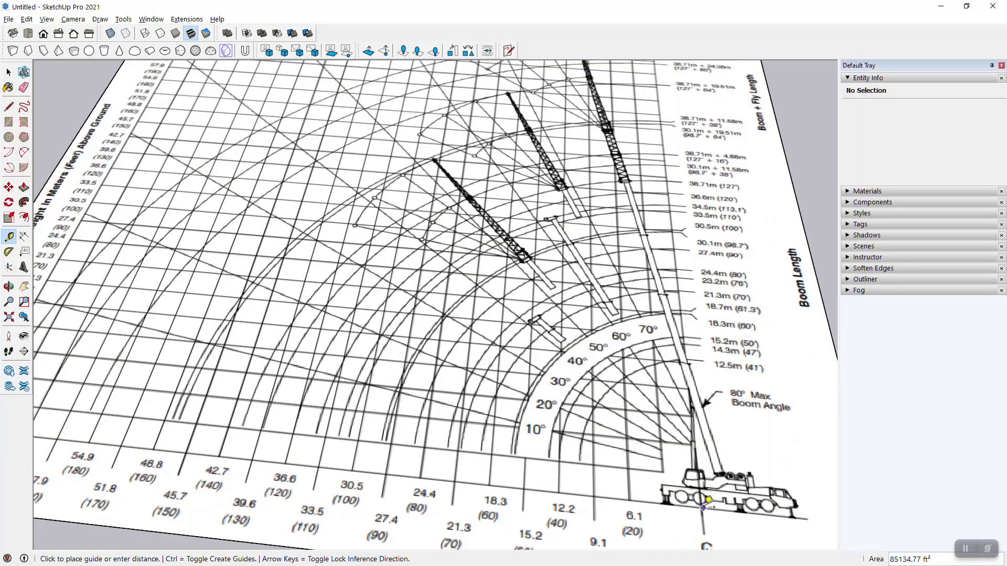
{"action": "left_click", "coordinate": [357, 462]}
{"action": "scroll", "coordinate": [525, 288], "scroll_direction": "down", "scroll_amount": 6}
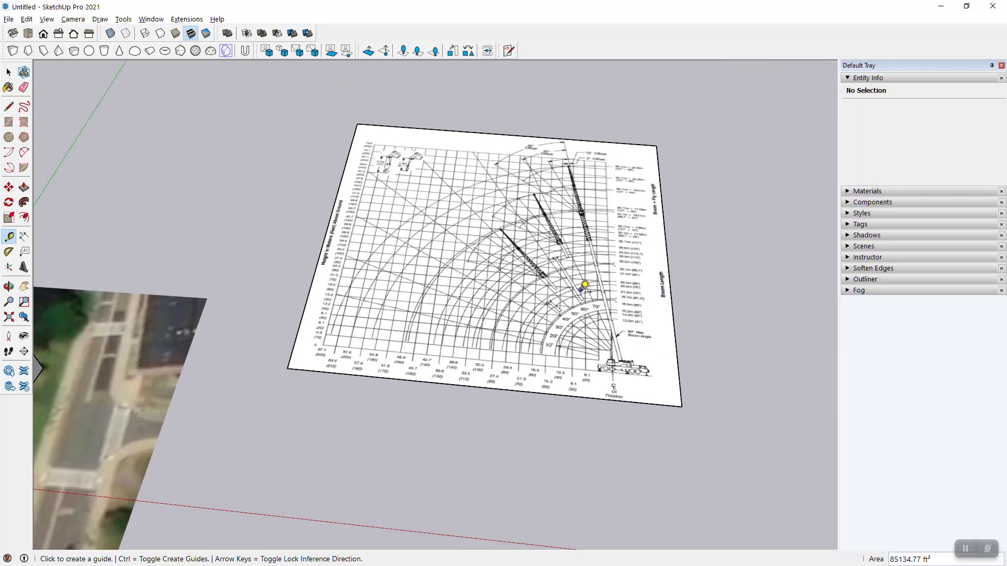
Measure the building's rear roof edge from corner to corner for comparison with the crane diagram
{"action": "scroll", "coordinate": [177, 313], "scroll_direction": "up", "scroll_amount": 2}
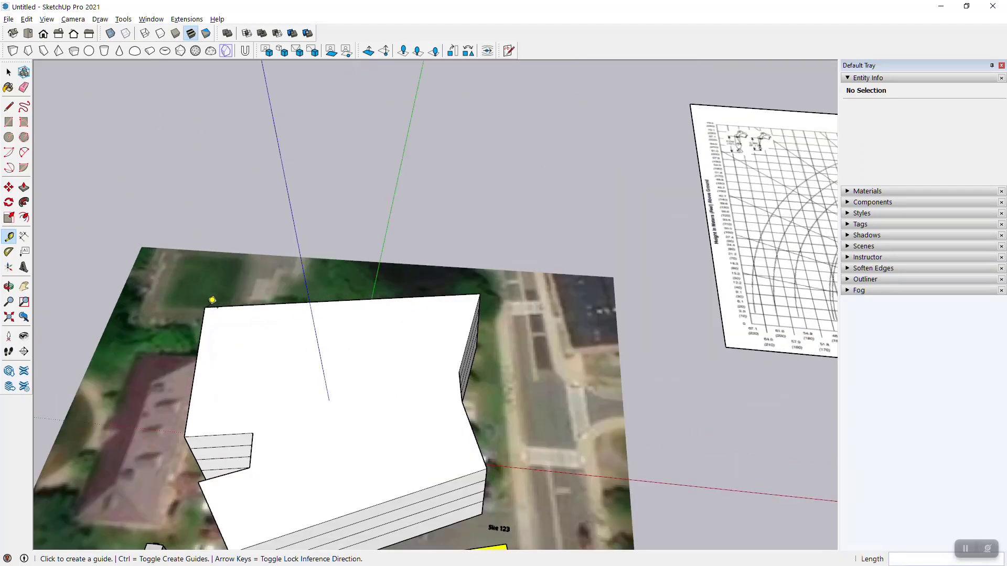
{"action": "left_click", "coordinate": [204, 307]}
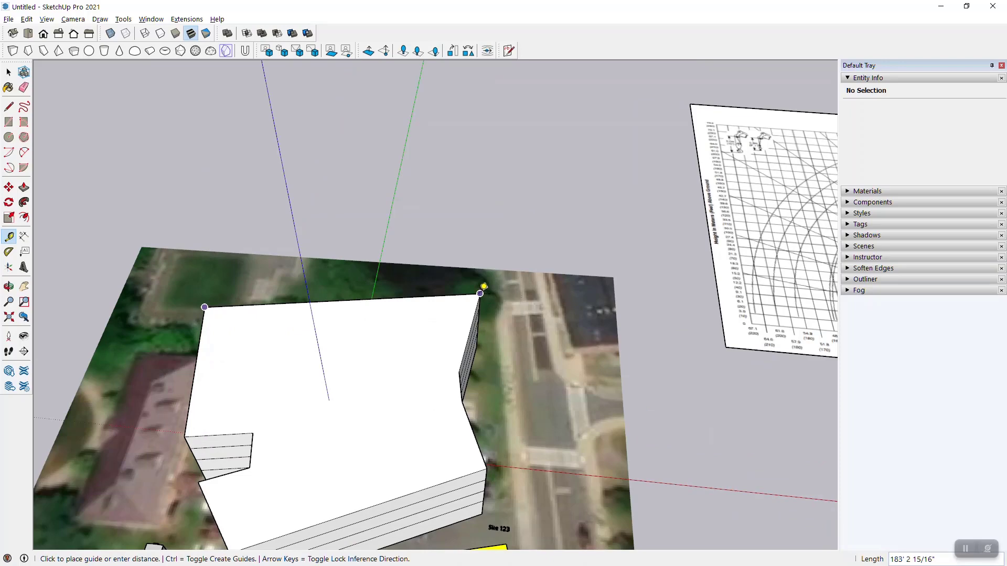
{"action": "left_click", "coordinate": [479, 293]}
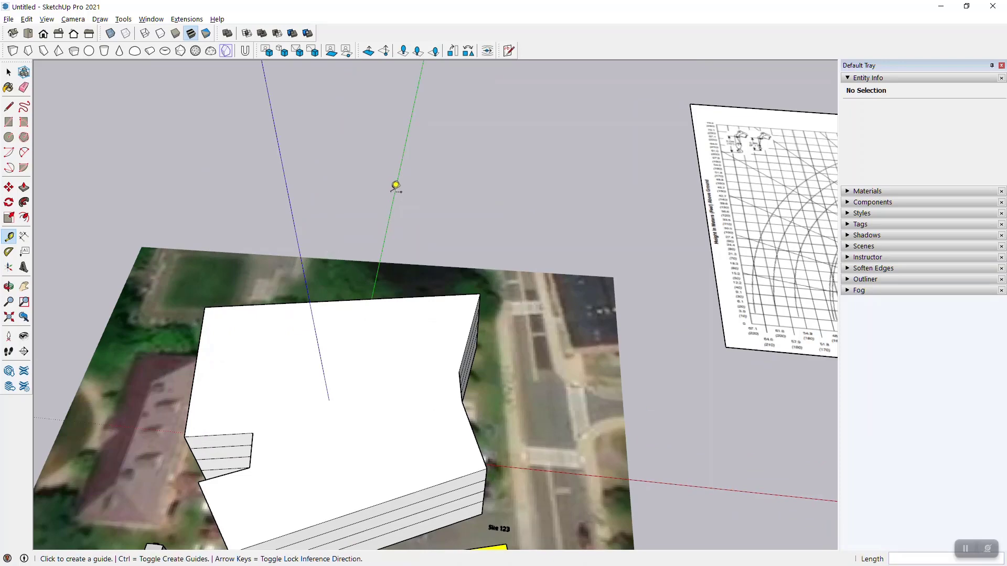
{"action": "key", "text": "space"}
Open the crane diagram group and move its lower edge up about 24' to the base of the crane's outriggers
{"action": "scroll", "coordinate": [313, 225], "scroll_direction": "down", "scroll_amount": 4}
{"action": "scroll", "coordinate": [313, 226], "scroll_direction": "down", "scroll_amount": 2}
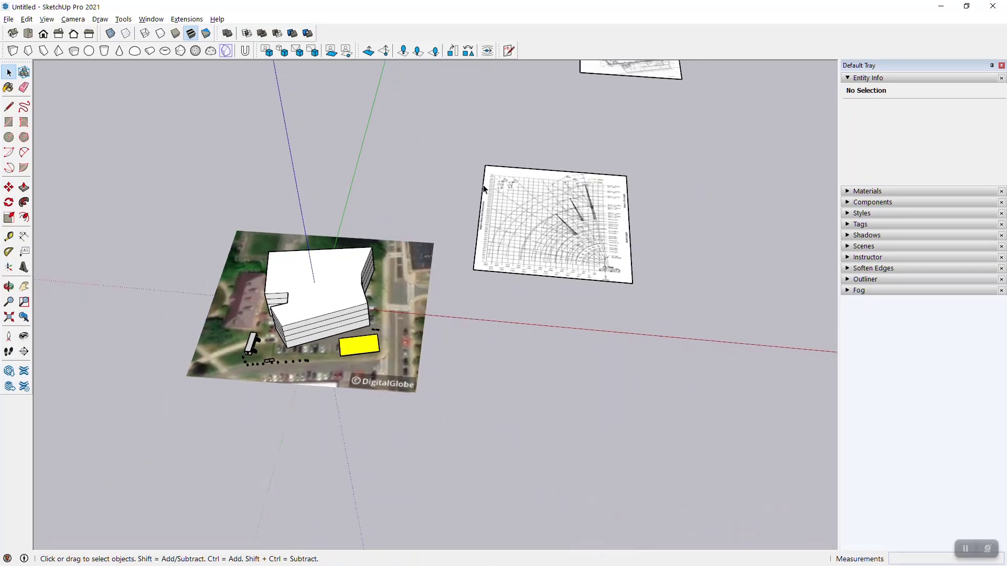
{"action": "middle_click_drag", "start_coordinate": [481, 187], "coordinate": [519, 204]}
{"action": "scroll", "coordinate": [561, 186], "scroll_direction": "up", "scroll_amount": 4}
{"action": "scroll", "coordinate": [550, 211], "scroll_direction": "up", "scroll_amount": 2}
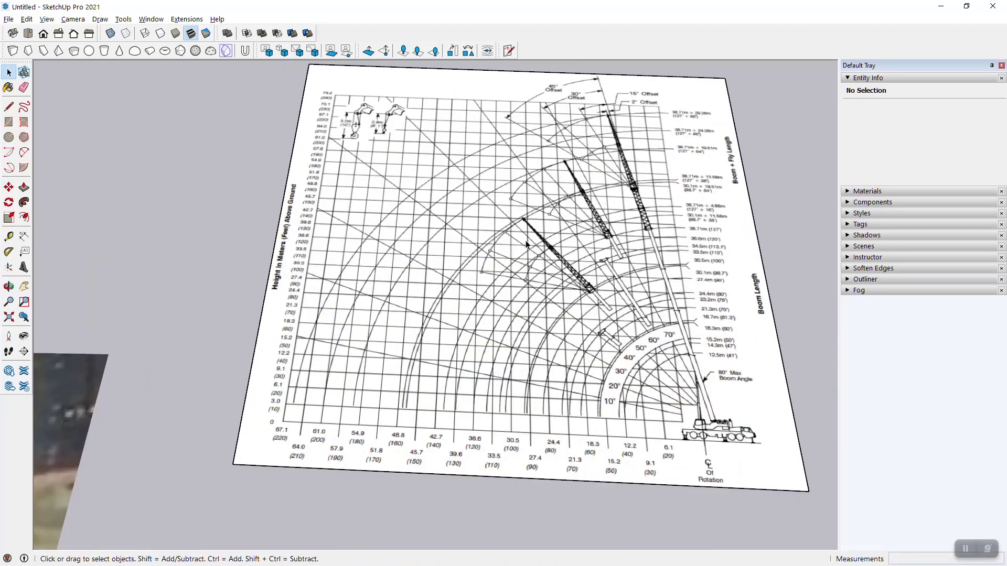
{"action": "left_click", "coordinate": [530, 280]}
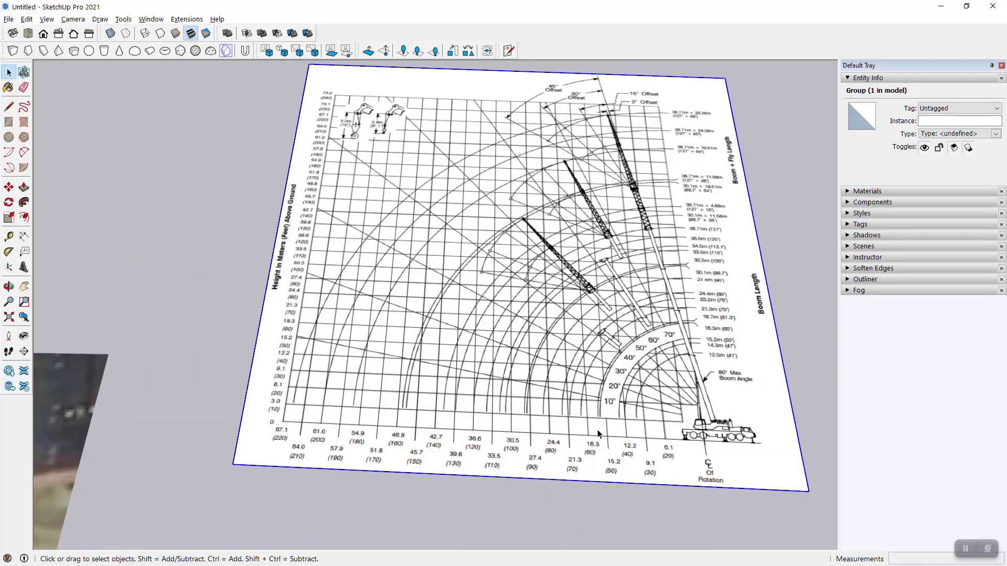
{"action": "middle_click_drag", "start_coordinate": [531, 331], "coordinate": [539, 391]}
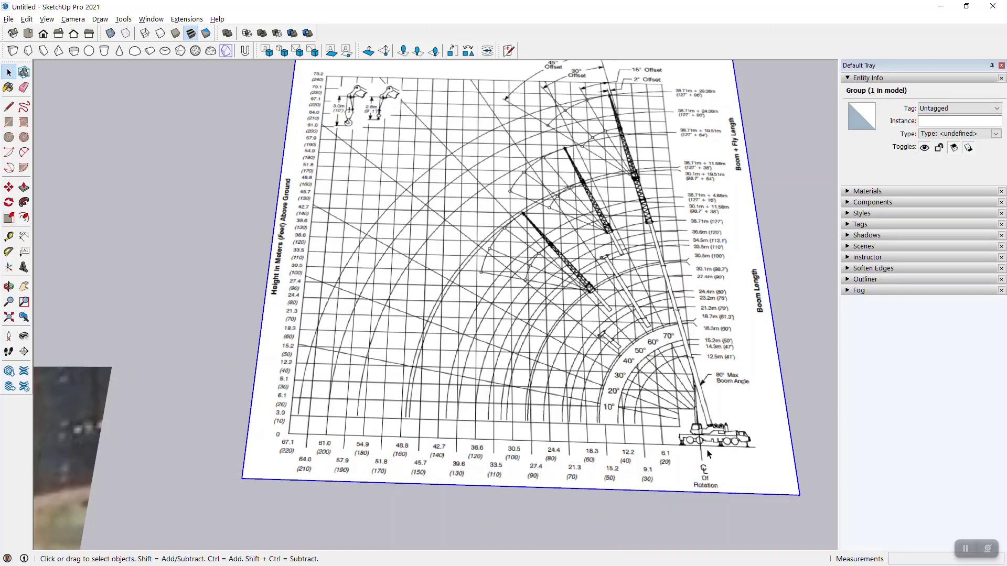
{"action": "double_click", "coordinate": [616, 455]}
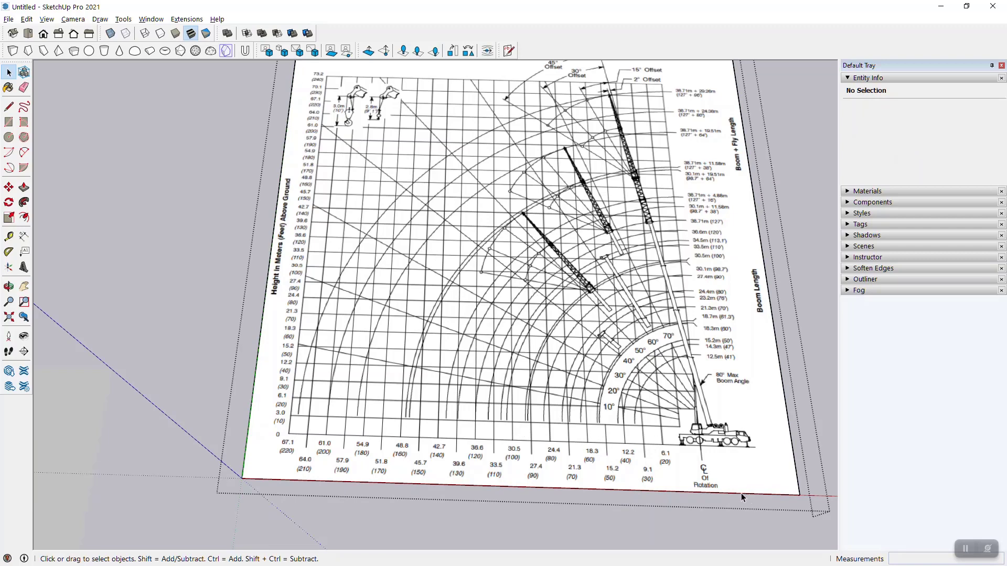
{"action": "scroll", "coordinate": [692, 495], "scroll_direction": "up", "scroll_amount": 3}
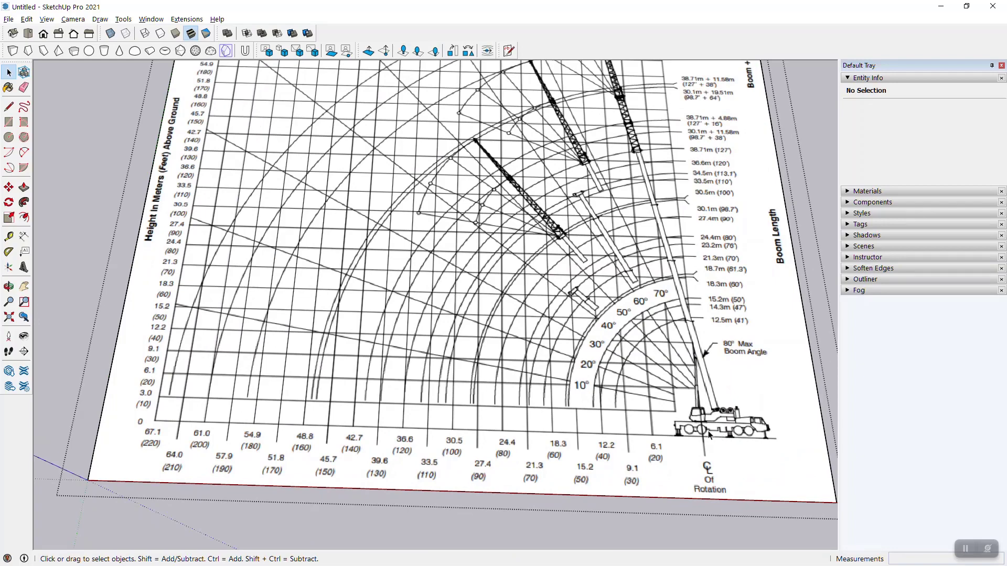
{"action": "key", "text": "m"}
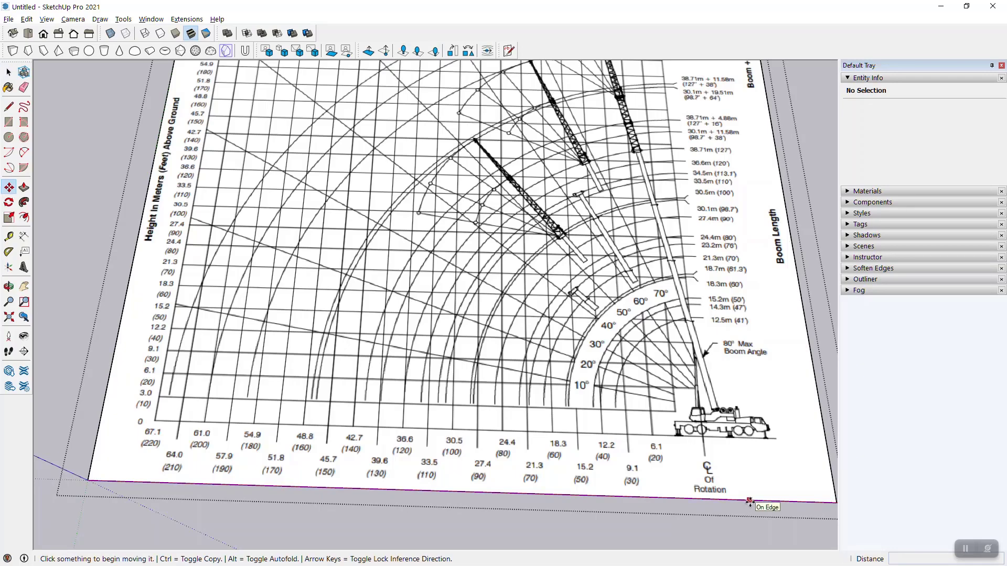
{"action": "left_click", "coordinate": [738, 500]}
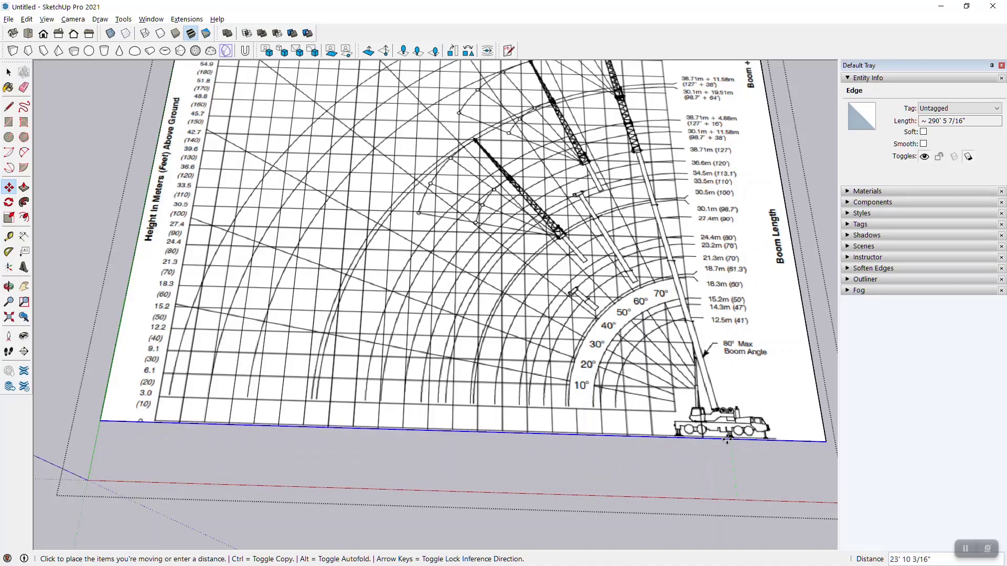
{"action": "scroll", "coordinate": [725, 439], "scroll_direction": "up", "scroll_amount": 2}
{"action": "scroll", "coordinate": [726, 438], "scroll_direction": "up", "scroll_amount": 1}
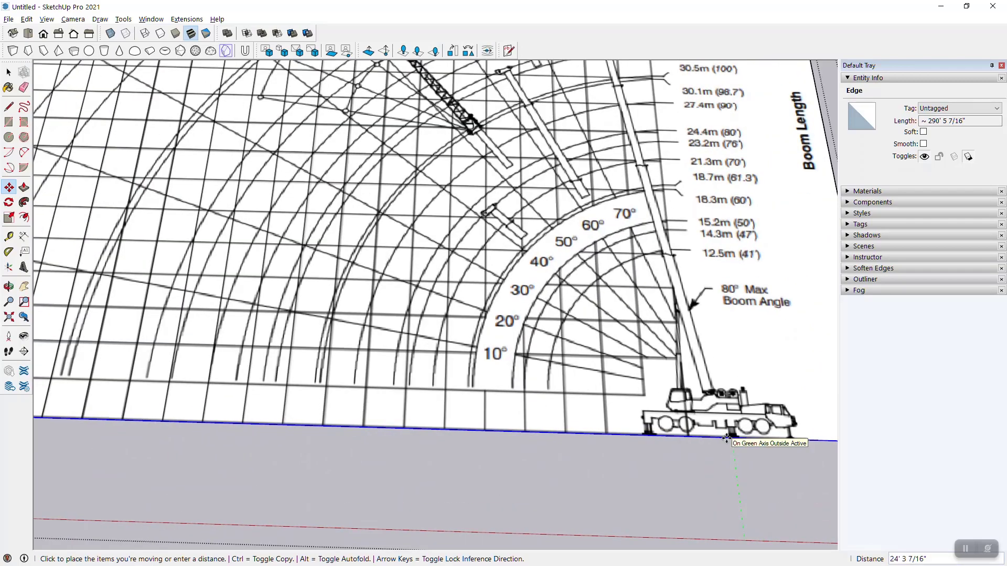
{"action": "left_click", "coordinate": [726, 439]}
{"action": "scroll", "coordinate": [713, 335], "scroll_direction": "down", "scroll_amount": 5}
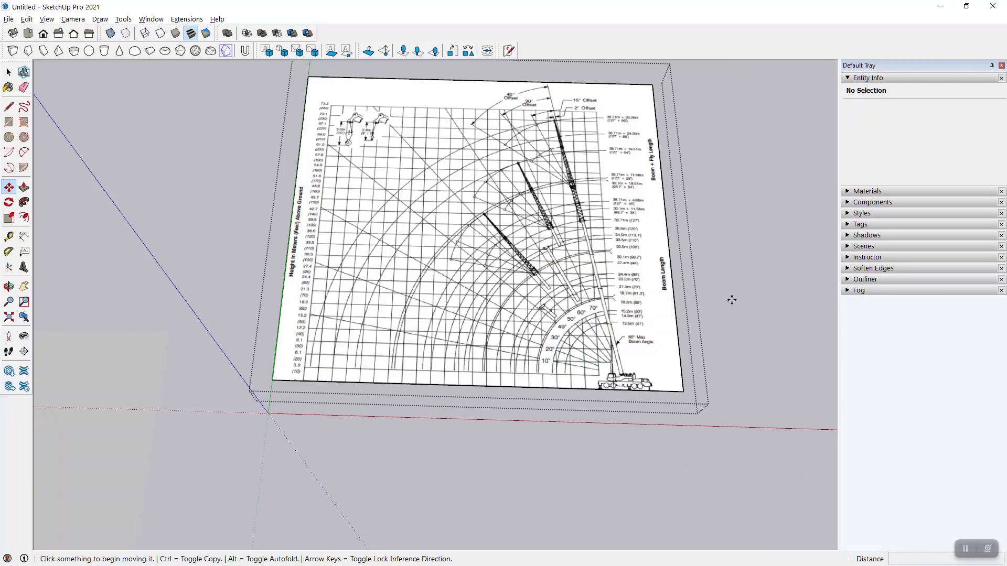
{"action": "key", "text": "space"}
Leave the group and rotate the crane diagram 90° so it stands upright
{"action": "middle_click_drag", "start_coordinate": [719, 354], "coordinate": [442, 334]}
{"action": "middle_click_drag", "start_coordinate": [550, 415], "coordinate": [513, 306]}
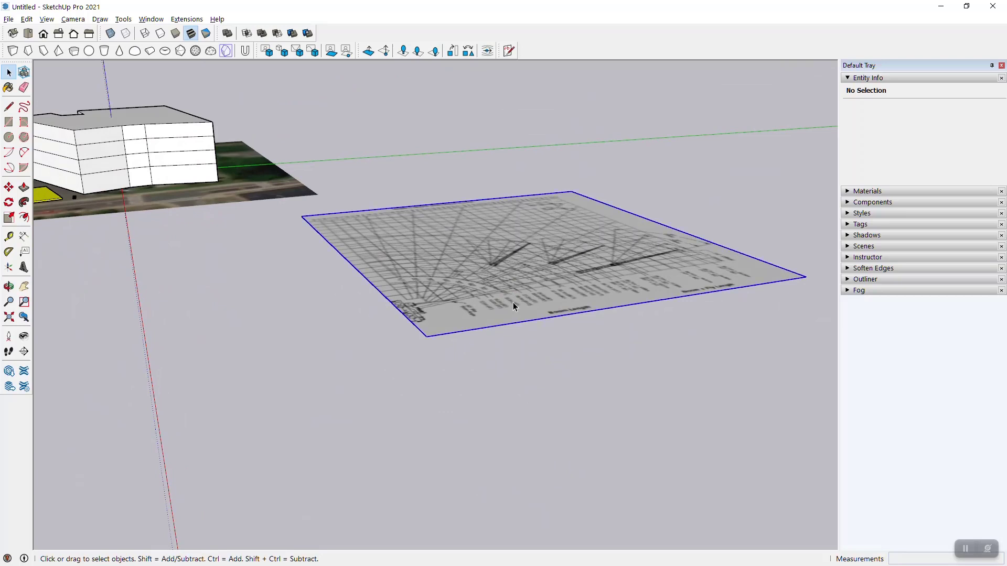
{"action": "left_click", "coordinate": [513, 303]}
{"action": "key", "text": "m"}
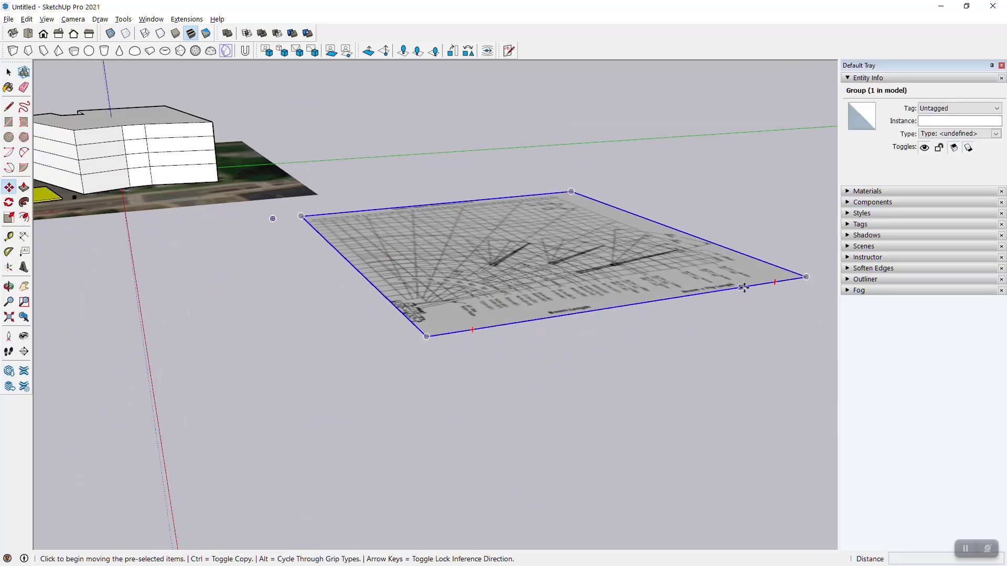
{"action": "left_click", "coordinate": [774, 281]}
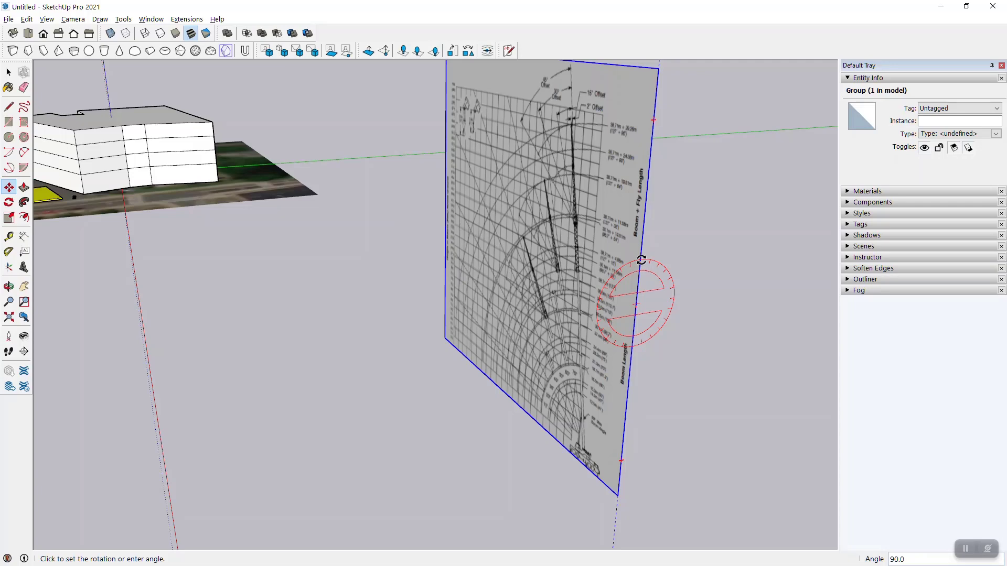
{"action": "left_click", "coordinate": [641, 260]}
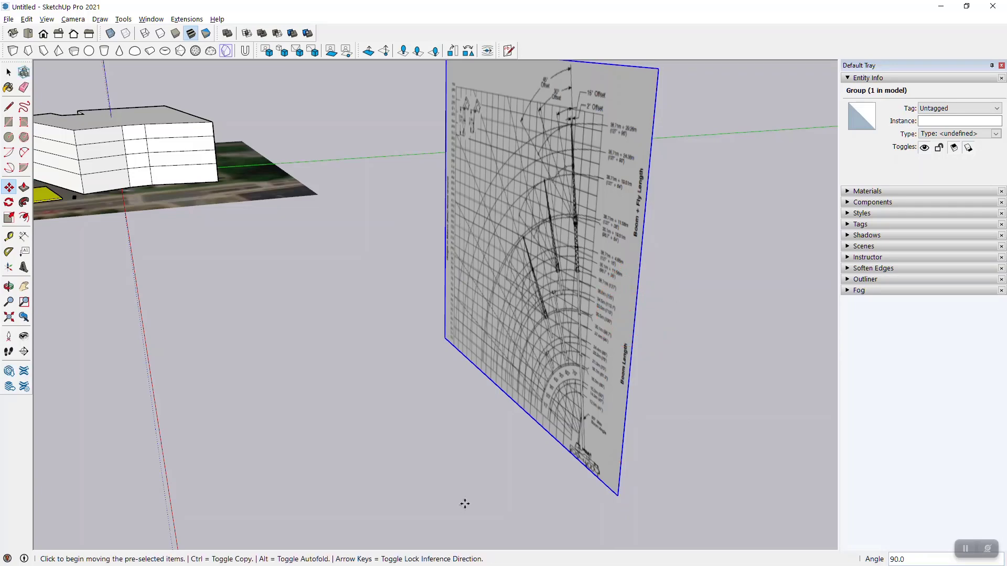
Move the upright diagram from the base of the crane's centerline of rotation onto the site snapshot, beside the building's street-side end
{"action": "middle_click_drag", "start_coordinate": [472, 371], "coordinate": [619, 301]}
{"action": "scroll", "coordinate": [695, 367], "scroll_direction": "up", "scroll_amount": 6}
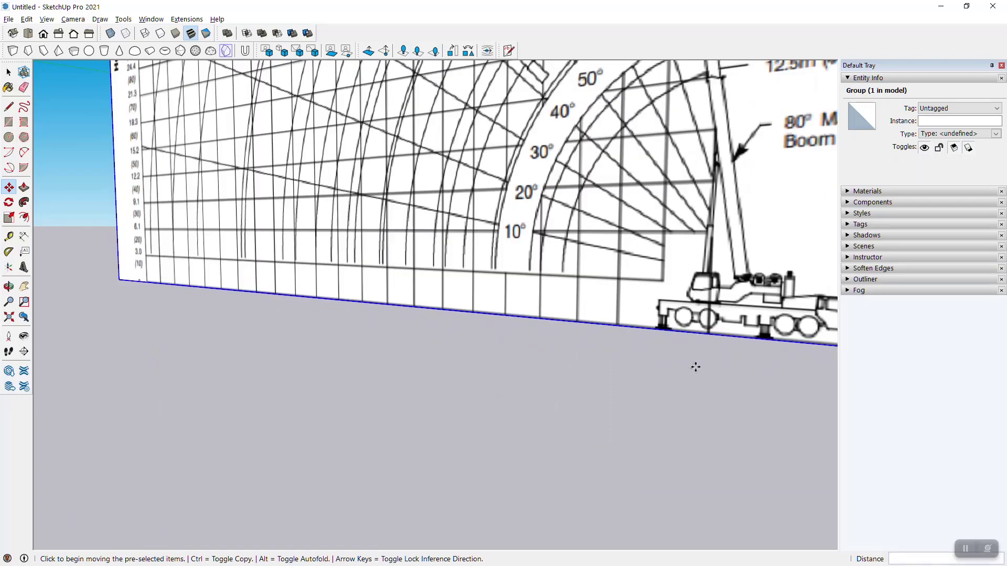
{"action": "left_click", "coordinate": [709, 334]}
{"action": "scroll", "coordinate": [658, 377], "scroll_direction": "down", "scroll_amount": 2}
{"action": "scroll", "coordinate": [656, 399], "scroll_direction": "down", "scroll_amount": 6}
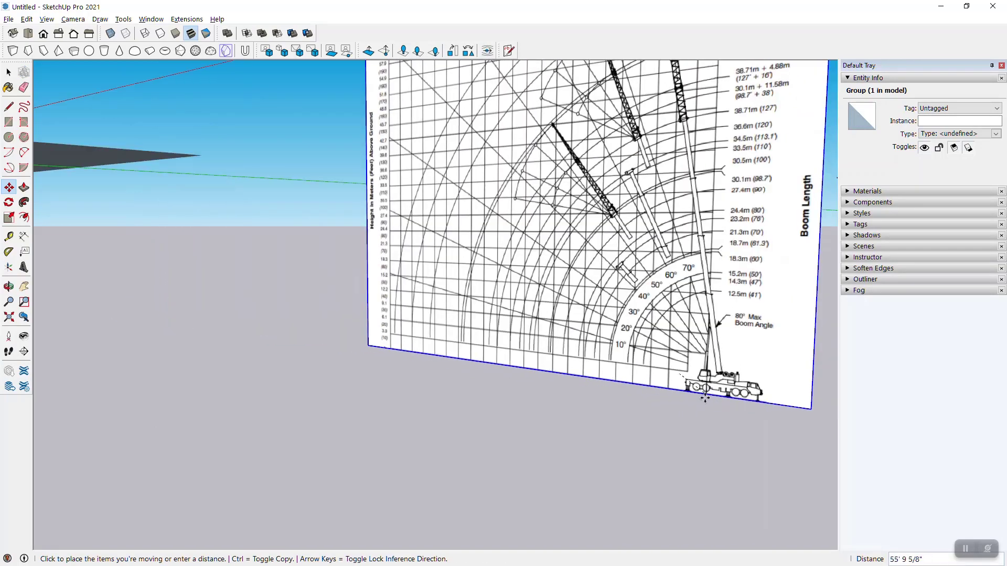
{"action": "middle_click_drag", "start_coordinate": [487, 335], "coordinate": [297, 312]}
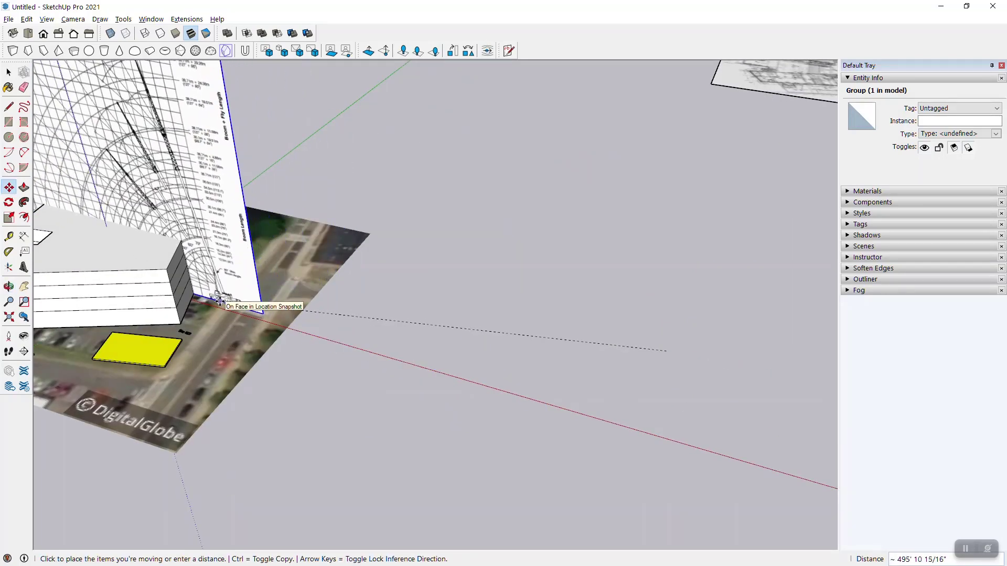
{"action": "left_click", "coordinate": [219, 301]}
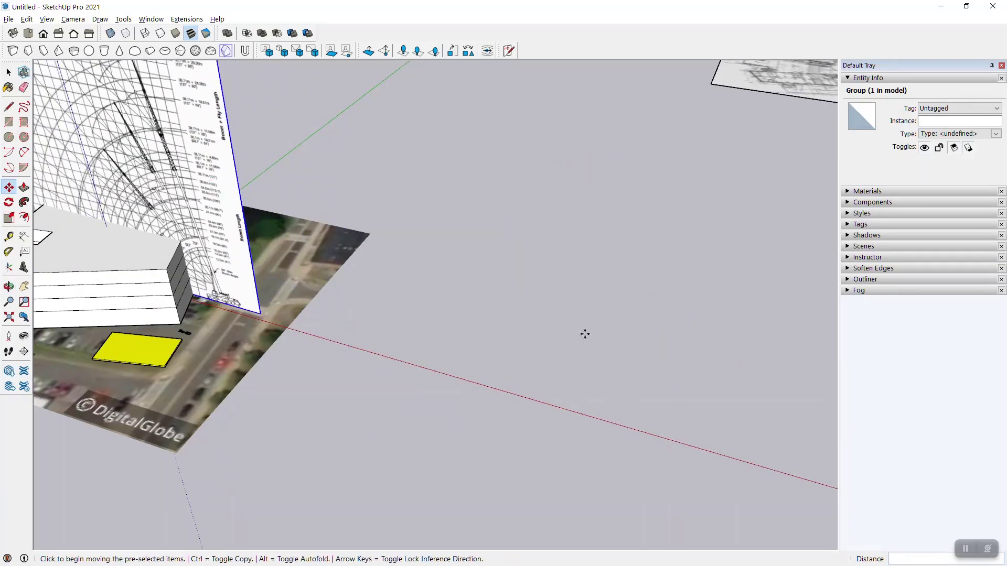
{"action": "scroll", "coordinate": [584, 333], "scroll_direction": "down", "scroll_amount": 3}
{"action": "scroll", "coordinate": [324, 277], "scroll_direction": "up", "scroll_amount": 4}
{"action": "middle_click_drag", "start_coordinate": [324, 278], "coordinate": [324, 255]}
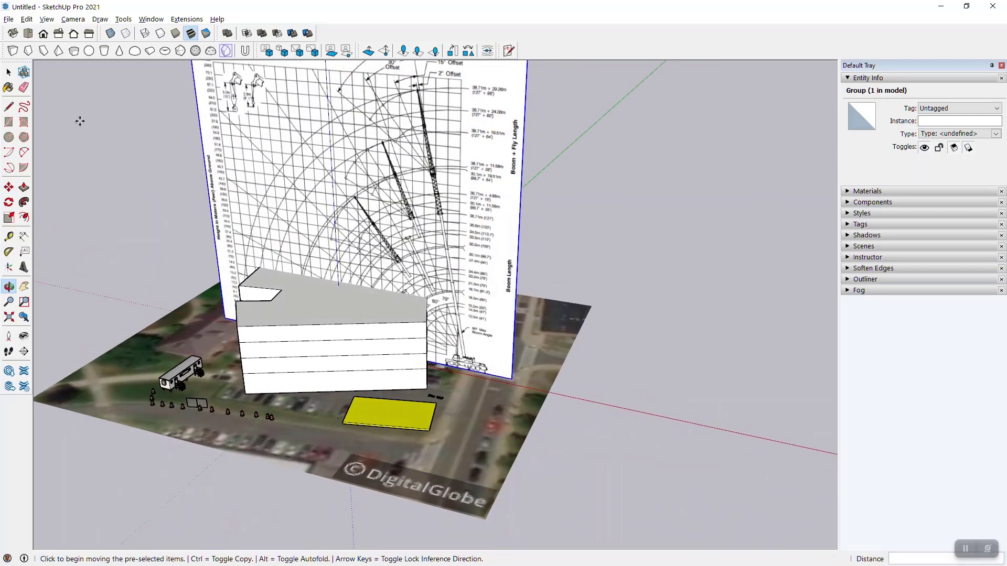
{"action": "left_click", "coordinate": [8, 73]}
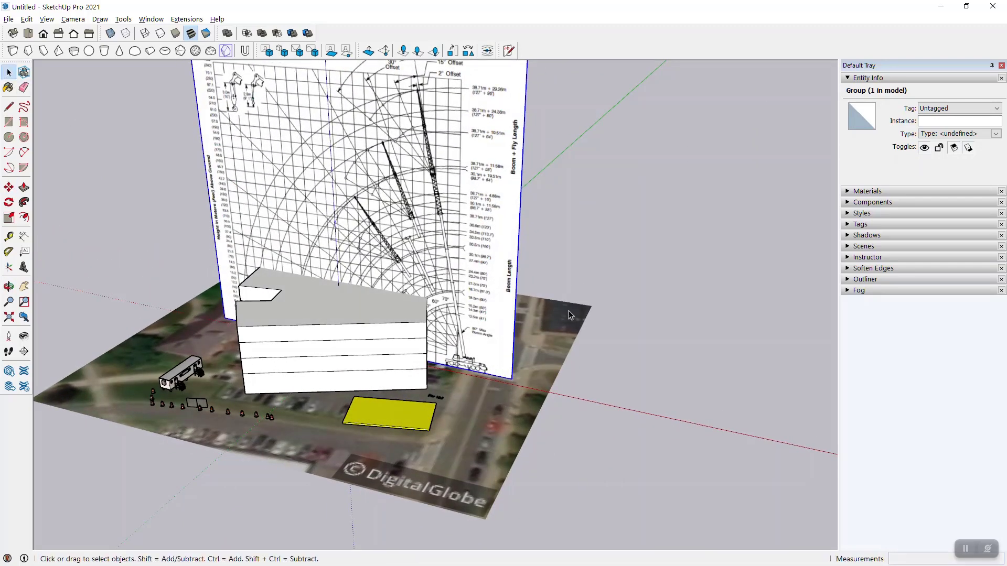
Set the opacity of the Crane diagram material to 58
{"action": "middle_click_drag", "start_coordinate": [570, 315], "coordinate": [462, 234]}
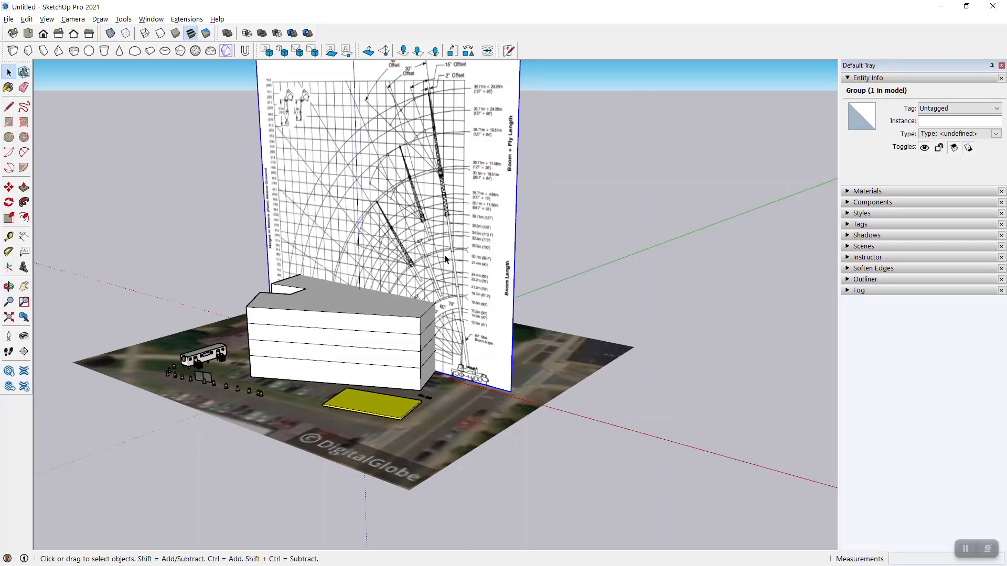
{"action": "middle_click_drag", "start_coordinate": [445, 259], "coordinate": [511, 427]}
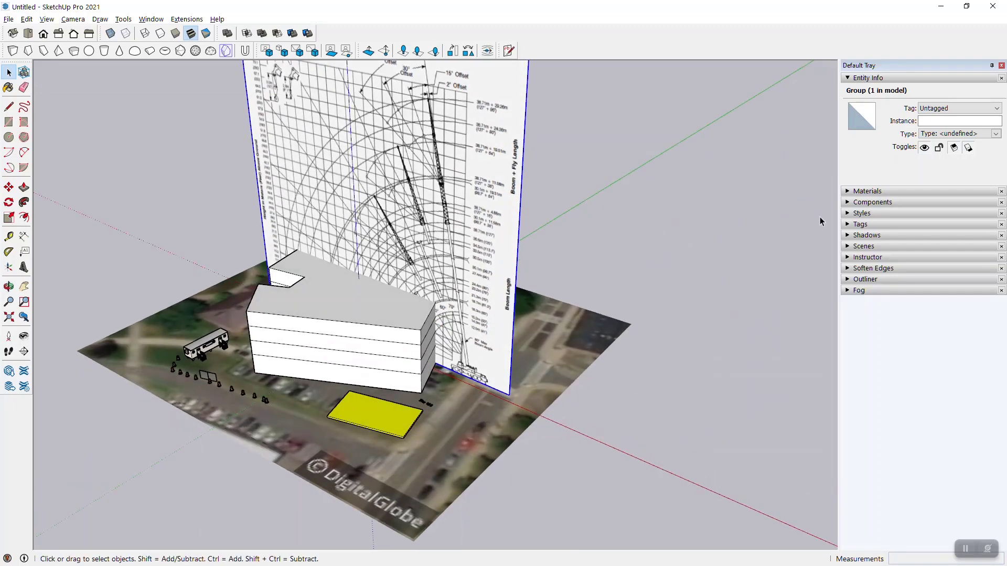
{"action": "left_click", "coordinate": [848, 191]}
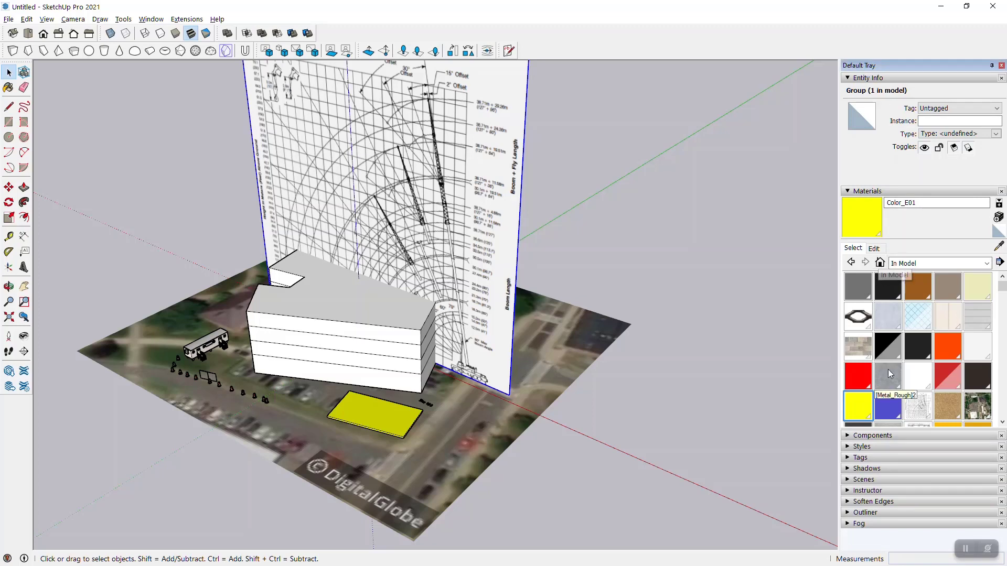
{"action": "left_click", "coordinate": [918, 409]}
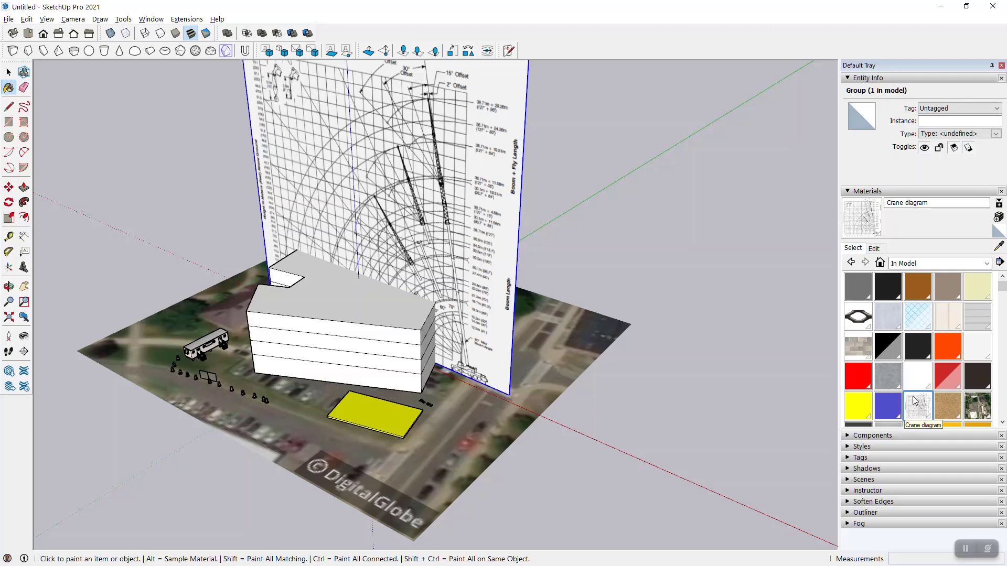
{"action": "left_click", "coordinate": [874, 248]}
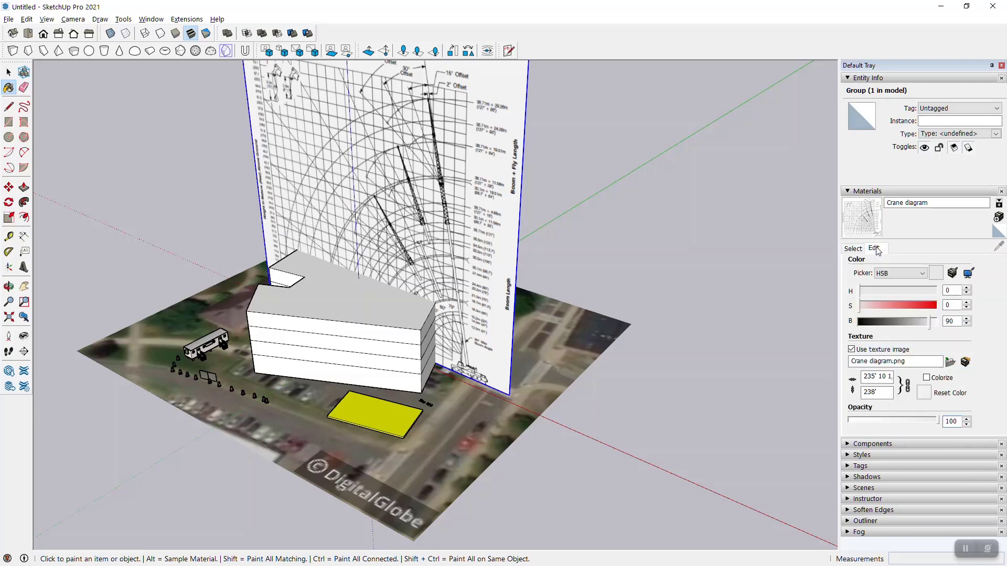
{"action": "left_click", "coordinate": [923, 427]}
{"action": "mouse_move", "coordinate": [922, 426]}
{"action": "left_mouse_down"}
{"action": "mouse_move", "coordinate": [884, 425]}
{"action": "mouse_move", "coordinate": [904, 421]}
{"action": "left_mouse_up"}
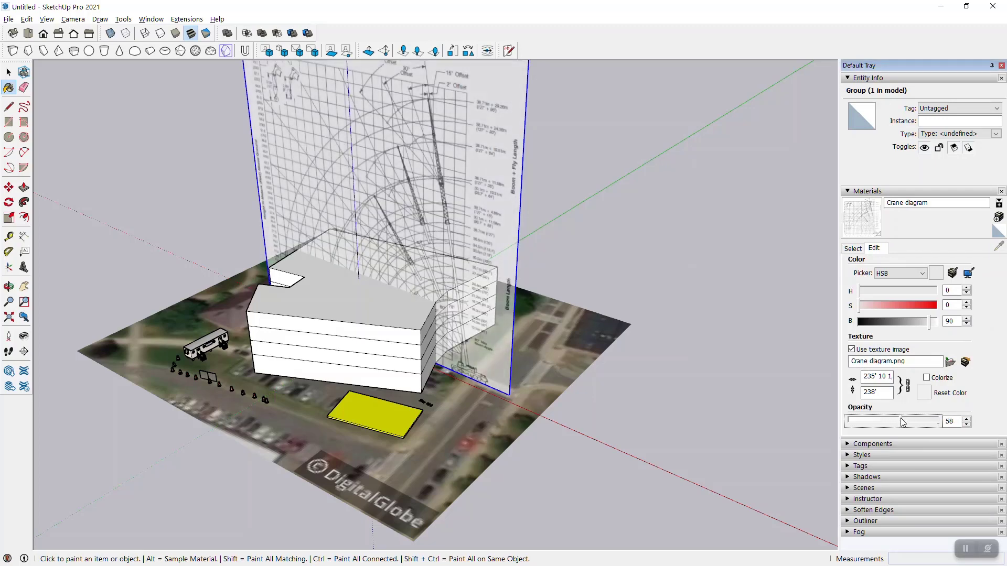
{"action": "left_click", "coordinate": [850, 193]}
{"action": "left_click", "coordinate": [9, 72]}
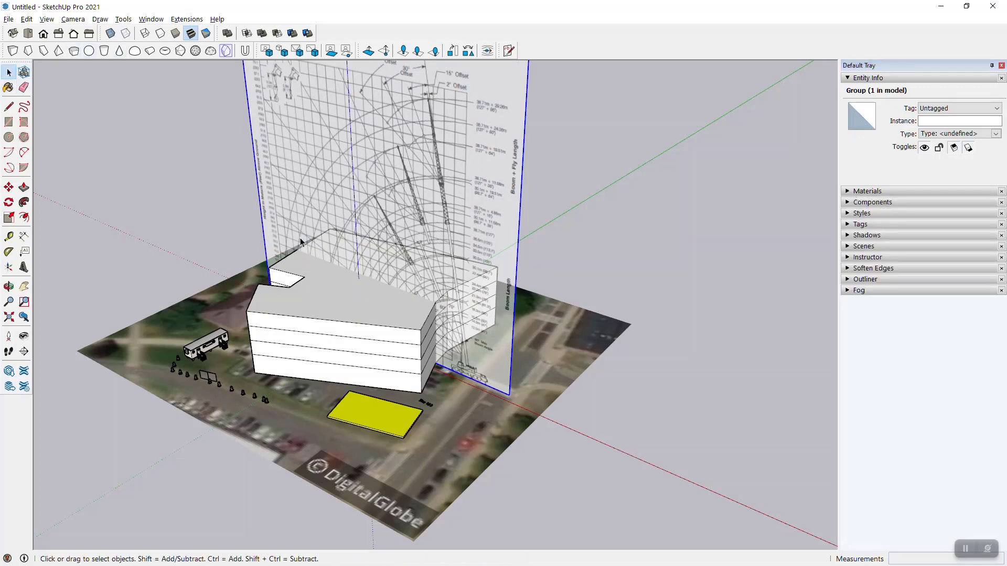
Examine the transparent crane diagram against the building and the crane's footprint on the site from several angles
{"action": "scroll", "coordinate": [472, 346], "scroll_direction": "up", "scroll_amount": 3}
{"action": "middle_click_drag", "start_coordinate": [427, 348], "coordinate": [478, 283]}
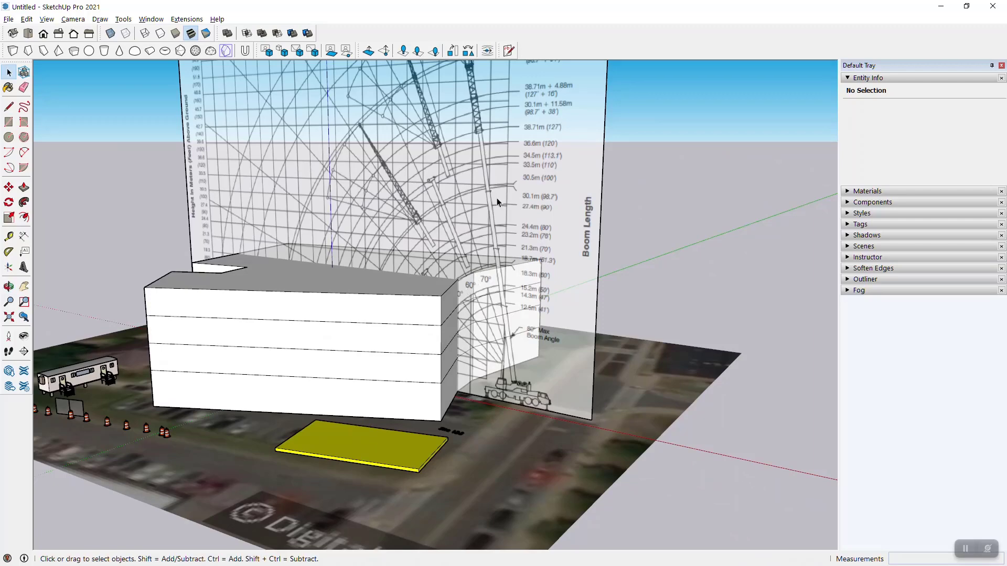
{"action": "middle_click_drag", "start_coordinate": [496, 197], "coordinate": [518, 388]}
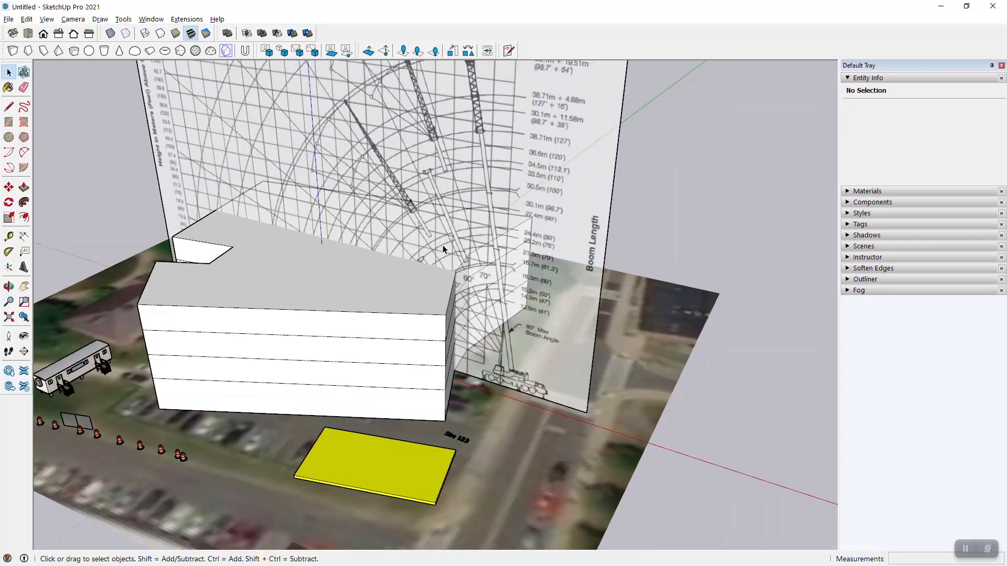
{"action": "middle_click_drag", "start_coordinate": [443, 246], "coordinate": [526, 254]}
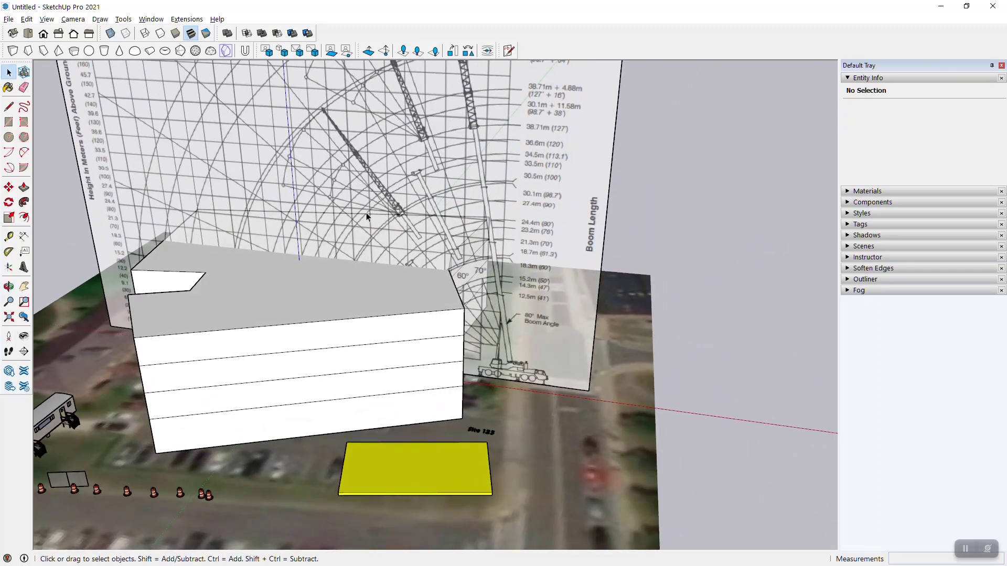
{"action": "scroll", "coordinate": [280, 173], "scroll_direction": "down", "scroll_amount": 5}
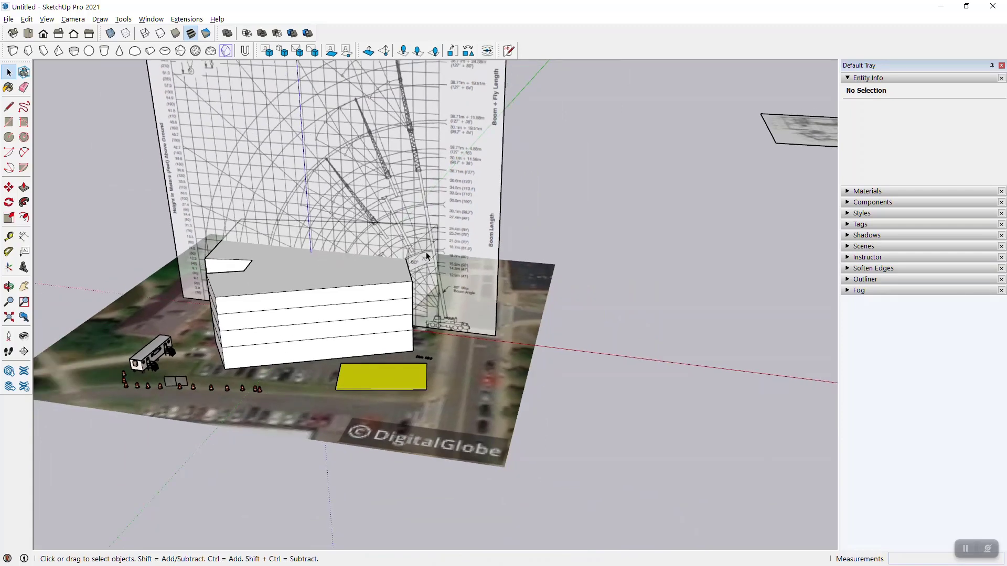
{"action": "scroll", "coordinate": [428, 271], "scroll_direction": "up", "scroll_amount": 5}
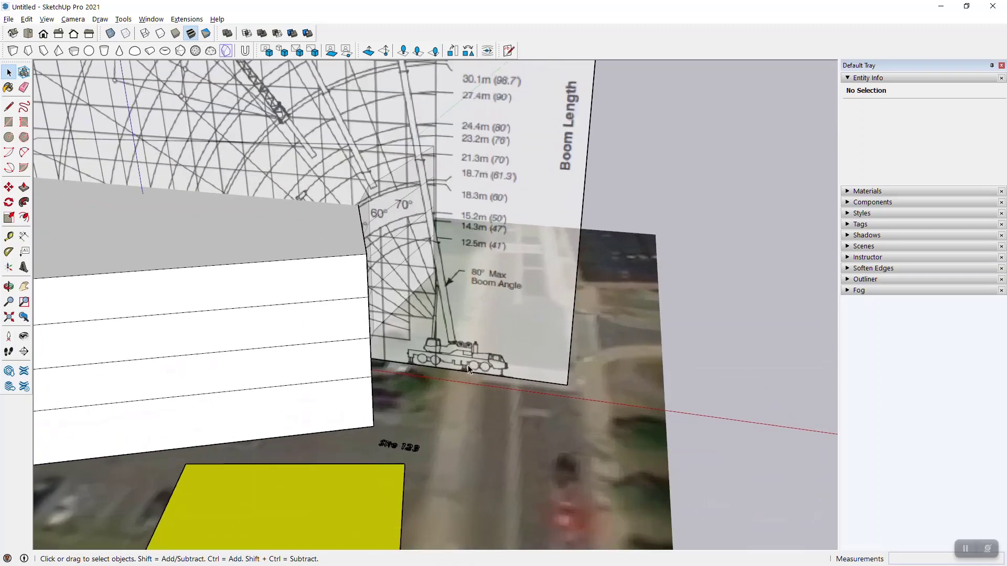
Move the crane diagram about 322' along the ground away from the building, beyond the street
{"action": "left_click", "coordinate": [467, 372]}
{"action": "middle_click_drag", "start_coordinate": [467, 372], "coordinate": [474, 361]}
{"action": "middle_click_drag", "start_coordinate": [354, 227], "coordinate": [463, 375]}
{"action": "key", "text": "m"}
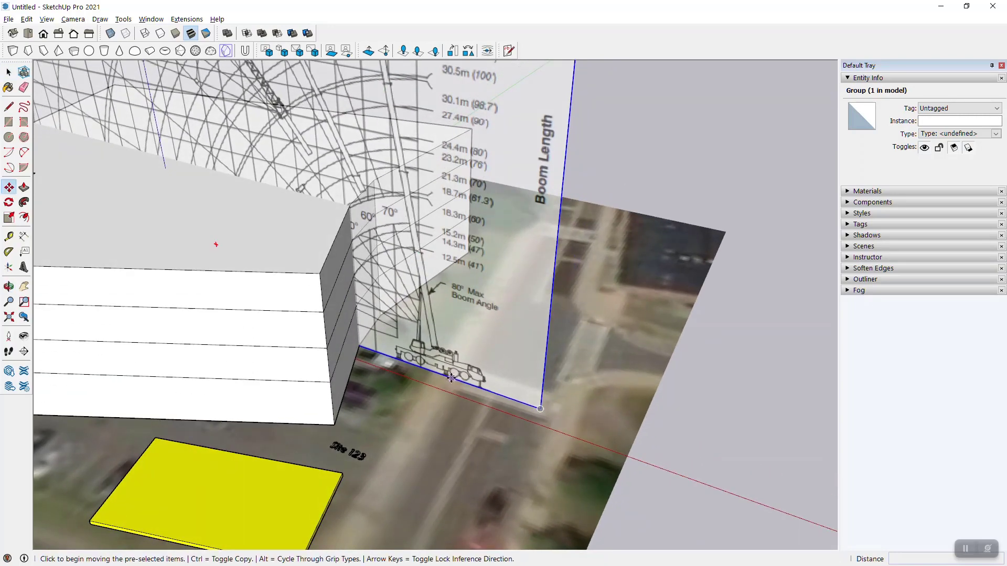
{"action": "left_click", "coordinate": [420, 369]}
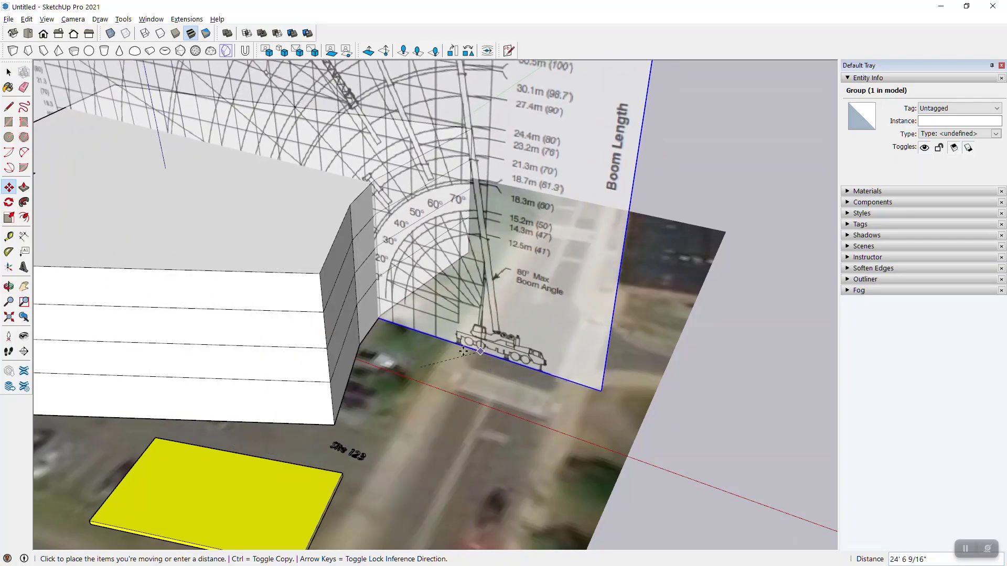
{"action": "scroll", "coordinate": [460, 345], "scroll_direction": "down", "scroll_amount": 10}
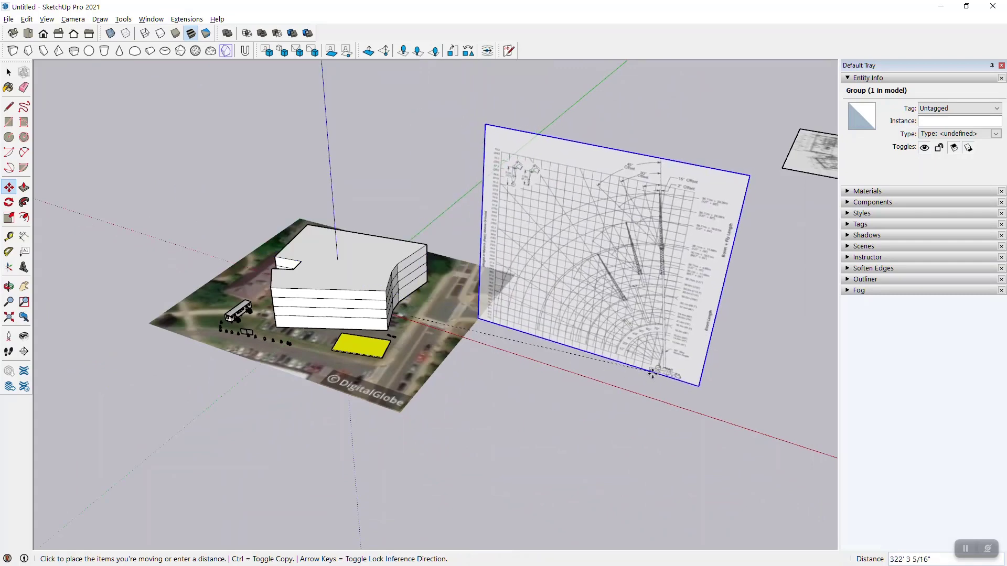
{"action": "left_click", "coordinate": [651, 374]}
{"action": "key", "text": "space"}
{"action": "left_click", "coordinate": [721, 382]}
Draw a flat circle with a radius of about 90' centered on the crane's centerline of rotation at the diagram's bottom edge
{"action": "scroll", "coordinate": [614, 375], "scroll_direction": "up", "scroll_amount": 5}
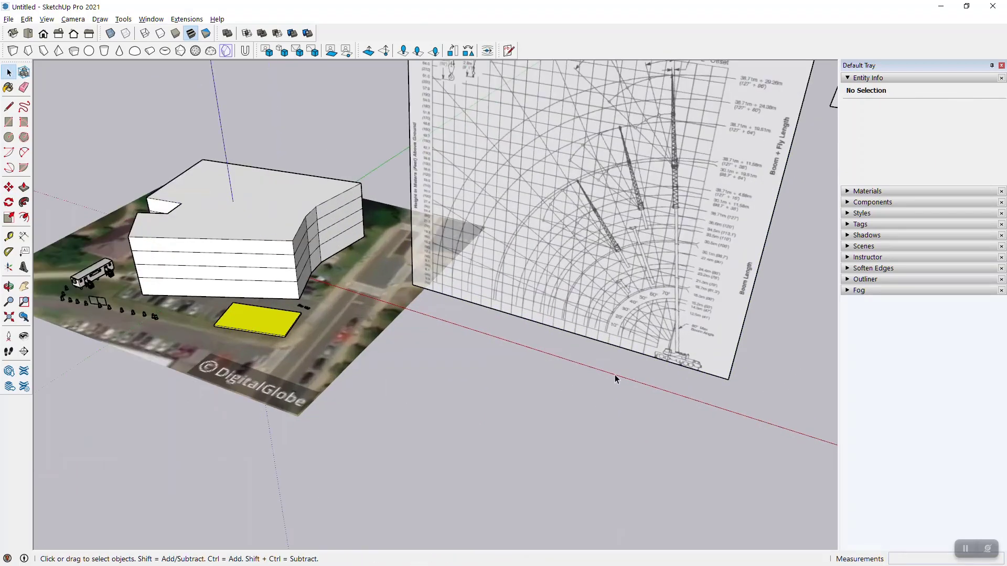
{"action": "middle_click_drag", "start_coordinate": [589, 420], "coordinate": [581, 409]}
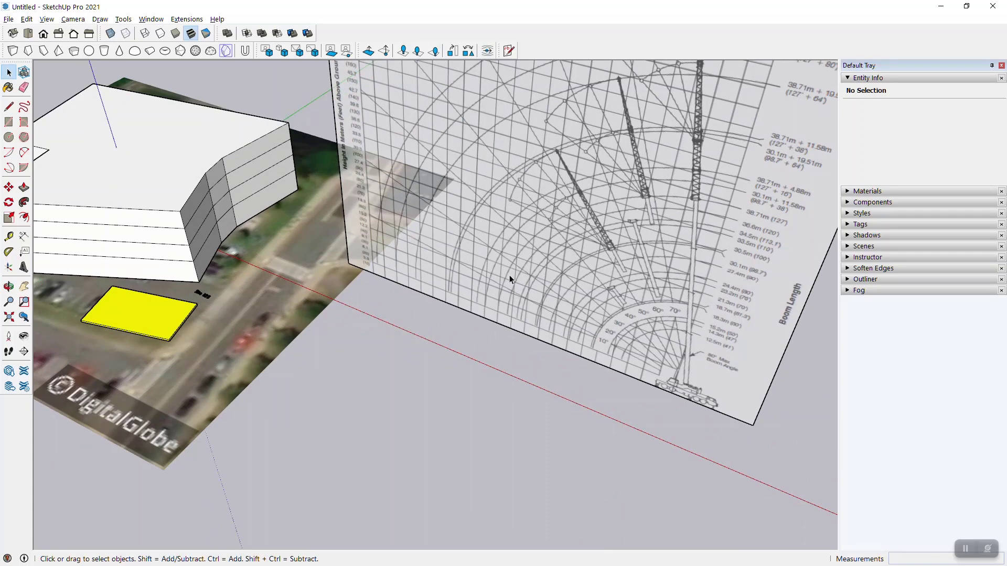
{"action": "left_click", "coordinate": [488, 261]}
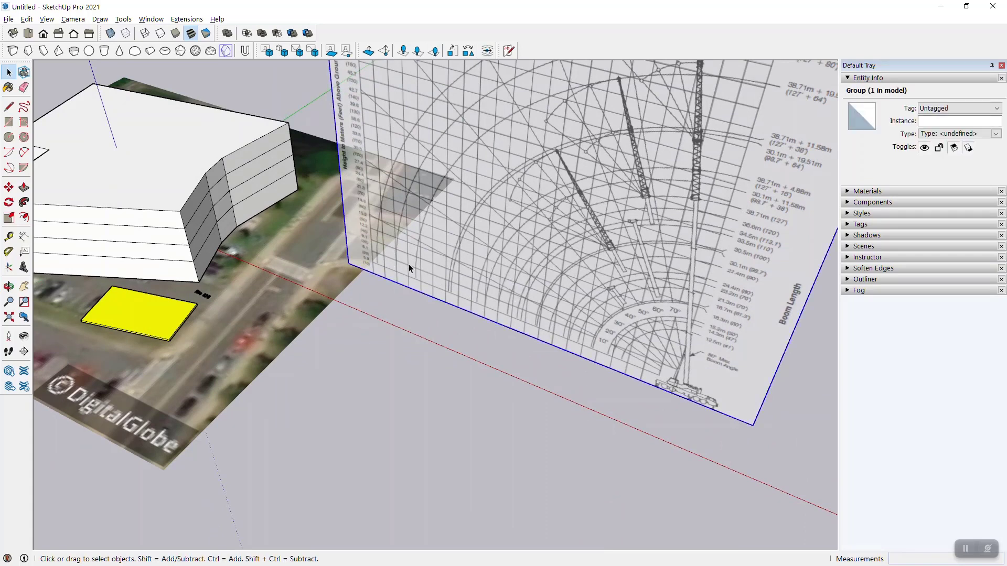
{"action": "left_click", "coordinate": [582, 356]}
{"action": "key", "text": "c"}
{"action": "scroll", "coordinate": [566, 373], "scroll_direction": "up", "scroll_amount": 1}
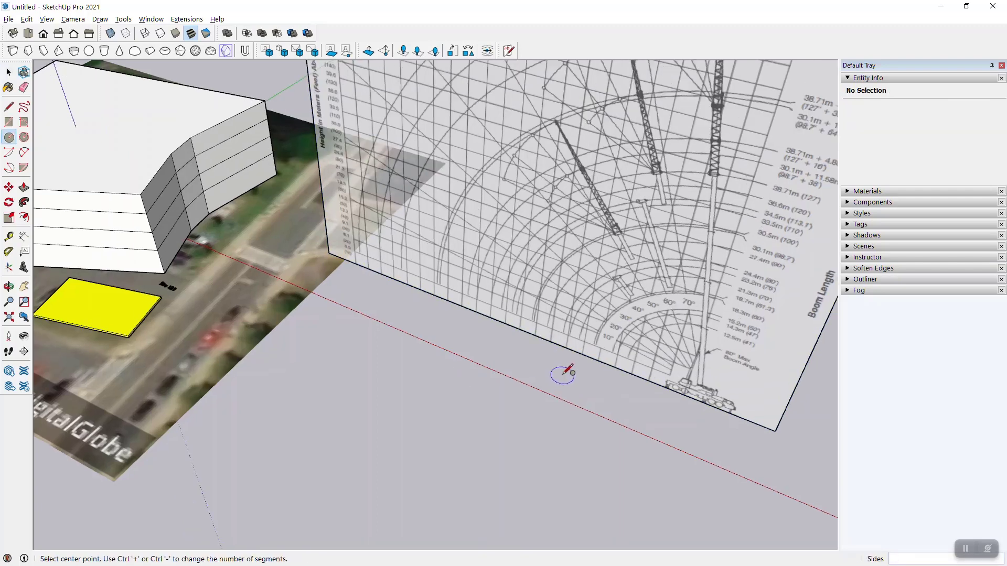
{"action": "scroll", "coordinate": [682, 399], "scroll_direction": "up", "scroll_amount": 6}
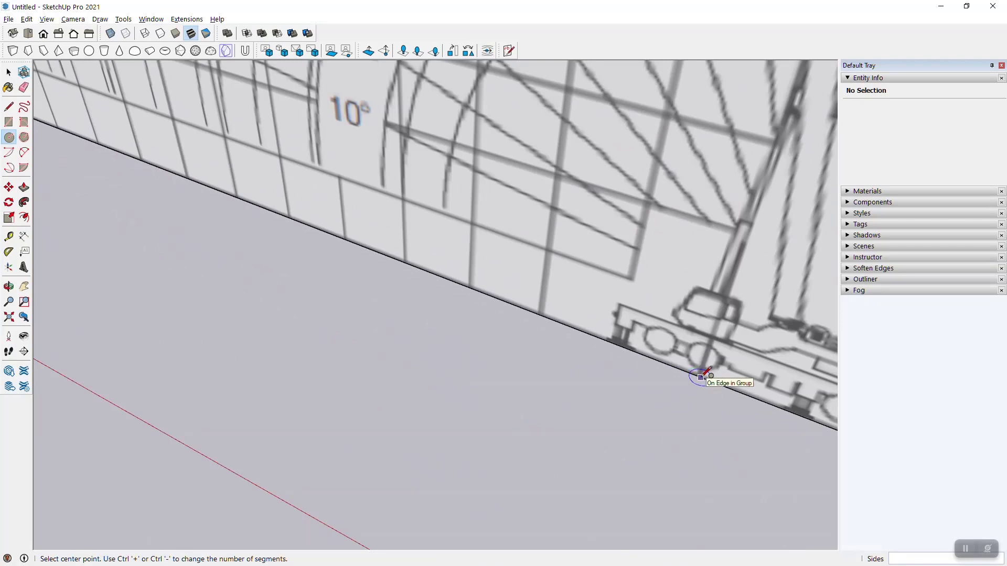
{"action": "scroll", "coordinate": [603, 375], "scroll_direction": "down", "scroll_amount": 2}
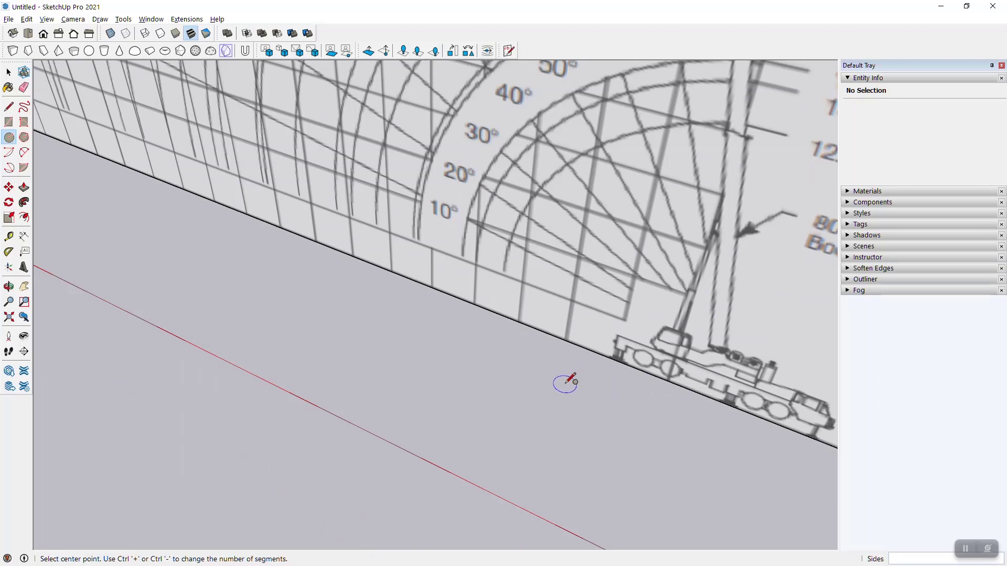
{"action": "left_click", "coordinate": [667, 380]}
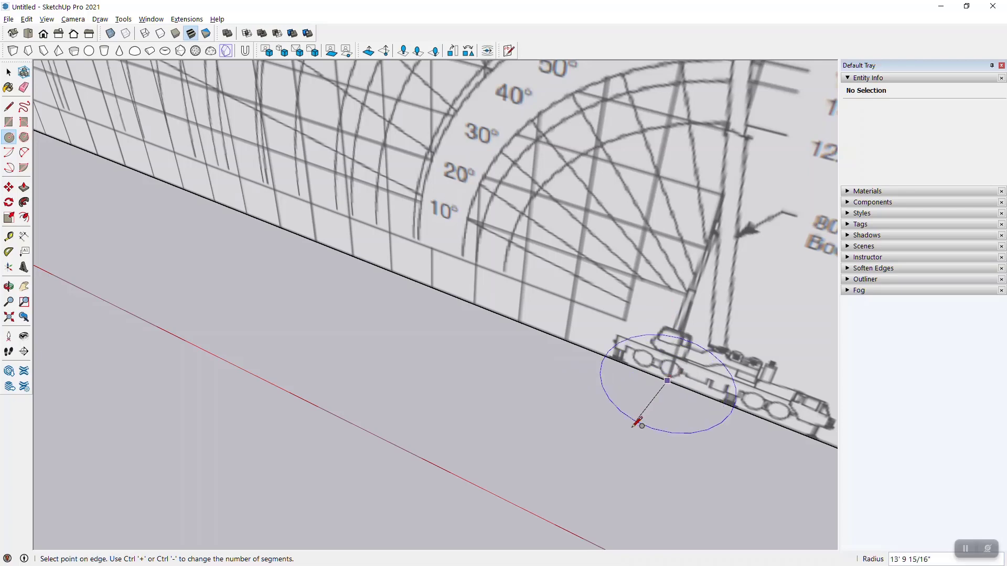
{"action": "scroll", "coordinate": [637, 423], "scroll_direction": "down", "scroll_amount": 3}
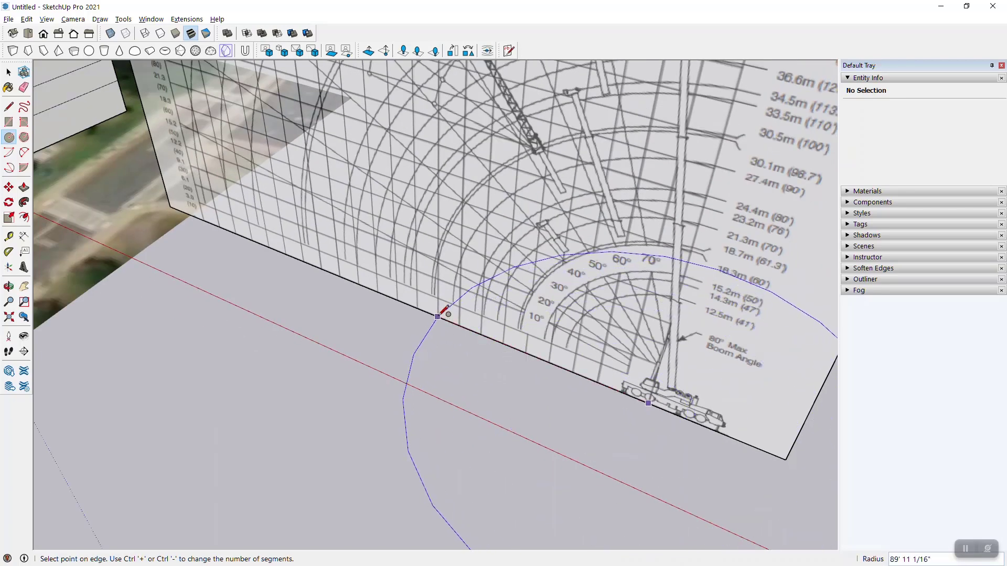
{"action": "scroll", "coordinate": [438, 316], "scroll_direction": "up", "scroll_amount": 3}
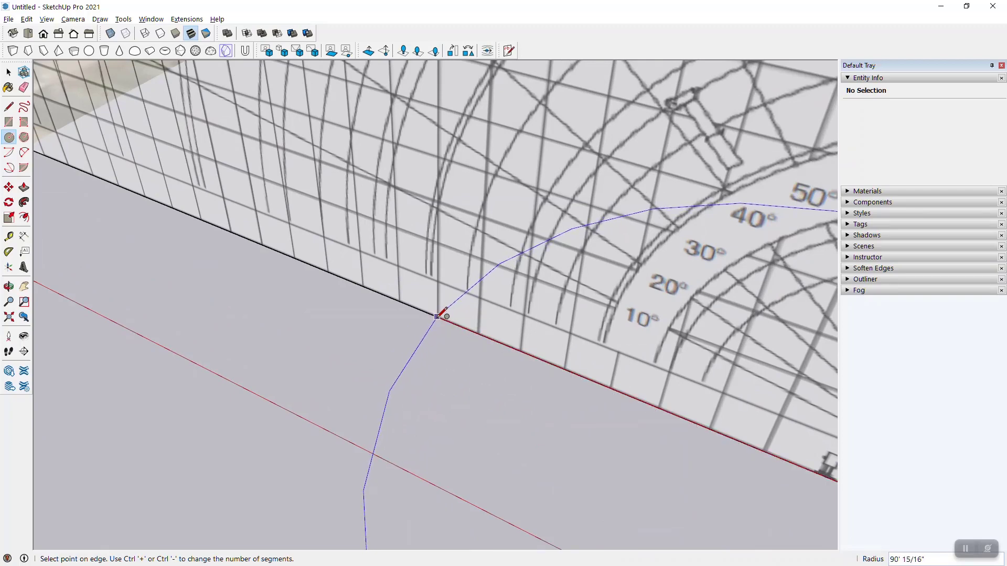
{"action": "left_click", "coordinate": [438, 317]}
{"action": "scroll", "coordinate": [326, 290], "scroll_direction": "down", "scroll_amount": 4}
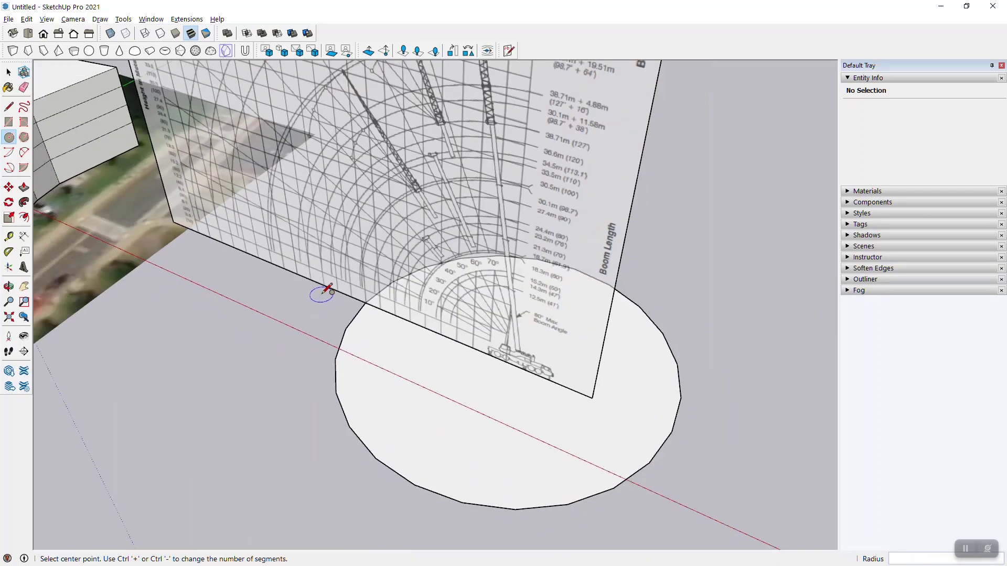
{"action": "middle_click_drag", "start_coordinate": [326, 290], "coordinate": [404, 351]}
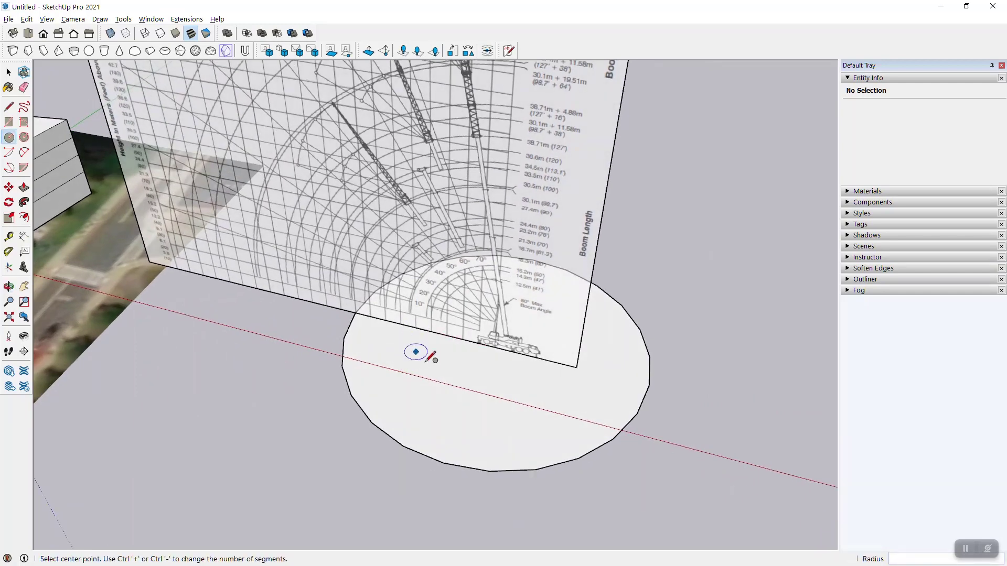
{"action": "key", "text": "space"}
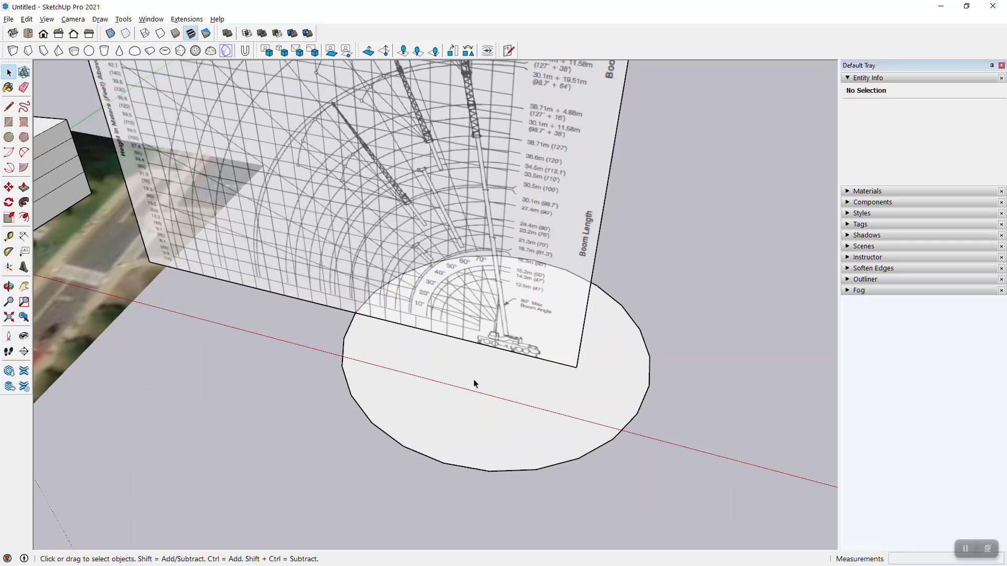
Extrude the circle 61' upward to match the building's roof height
{"action": "middle_click_drag", "start_coordinate": [540, 460], "coordinate": [596, 375]}
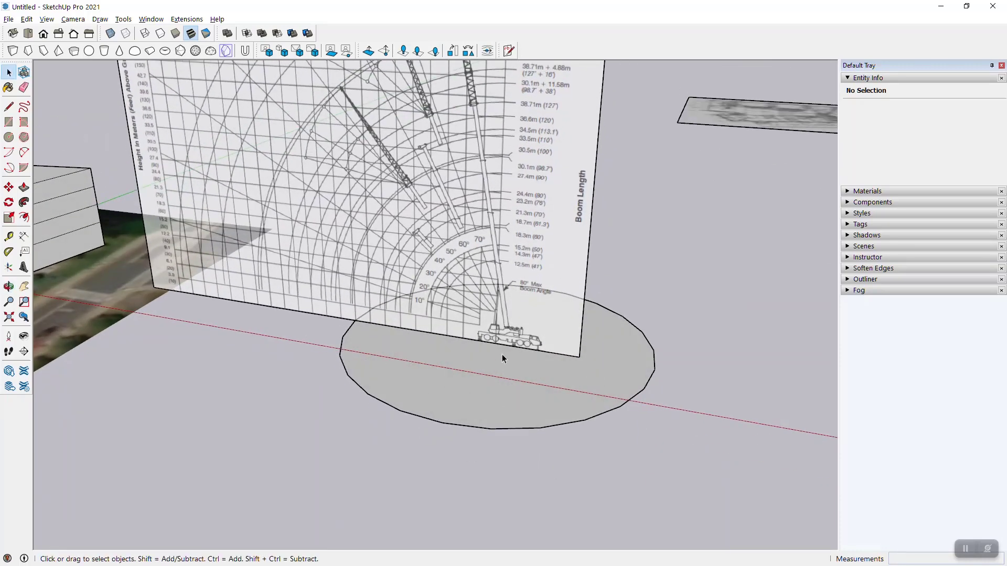
{"action": "key", "text": "p"}
{"action": "left_click", "coordinate": [458, 367]}
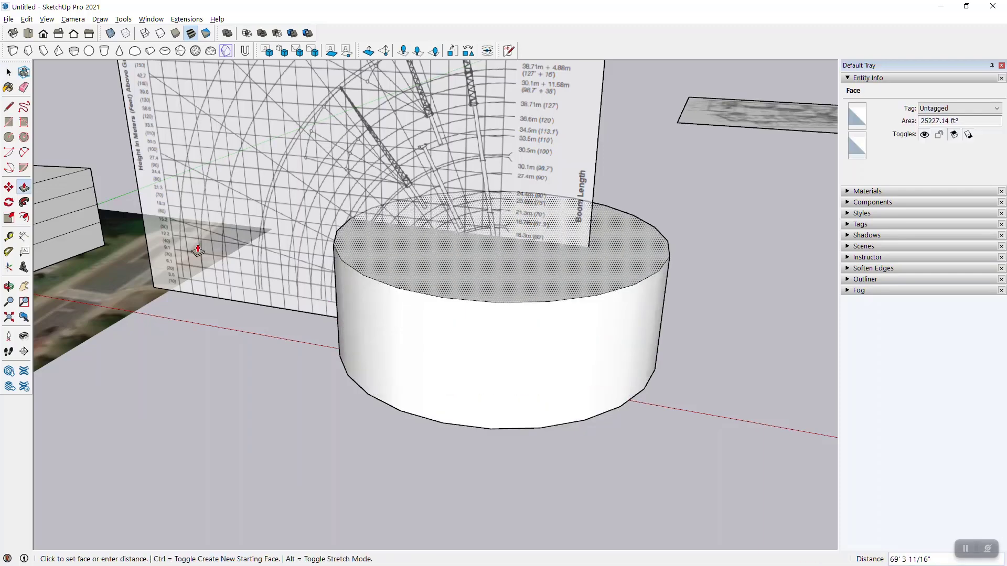
{"action": "left_click", "coordinate": [67, 182]}
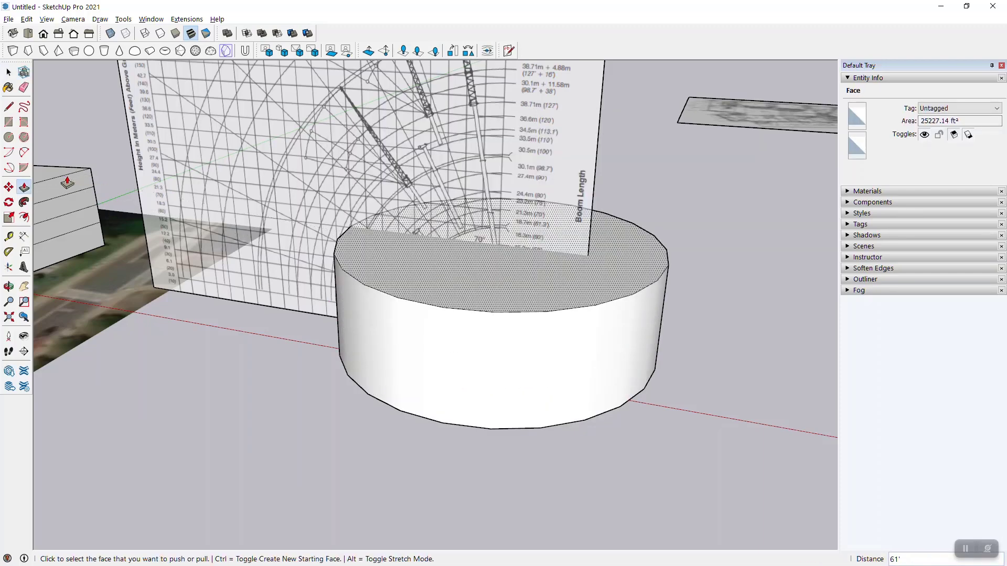
{"action": "middle_click_drag", "start_coordinate": [375, 364], "coordinate": [535, 307]}
{"action": "key", "text": "space"}
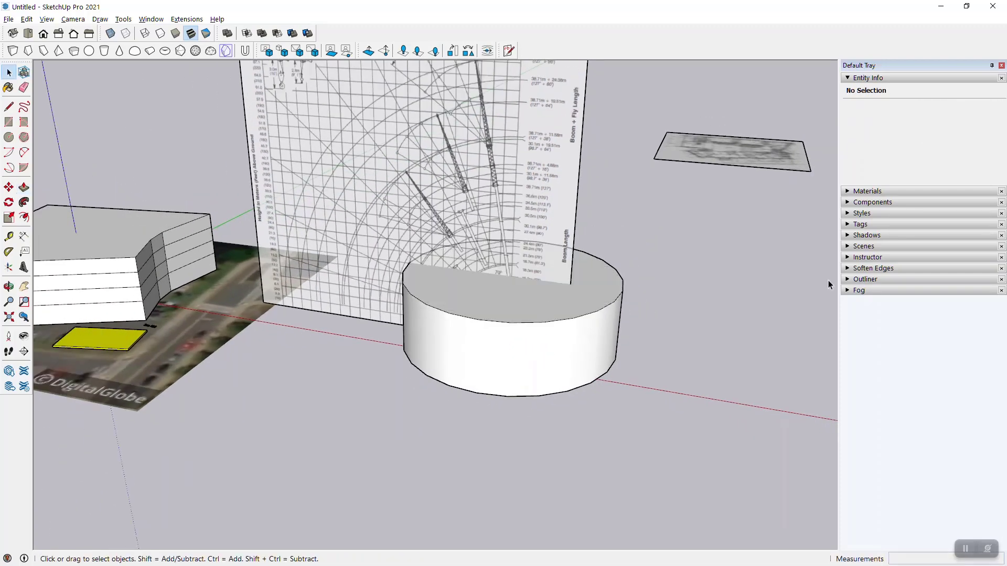
Paint the whole cylinder with the Translucent Glass Blue material from the Glass and Mirrors collection
{"action": "triple_click", "coordinate": [520, 311]}
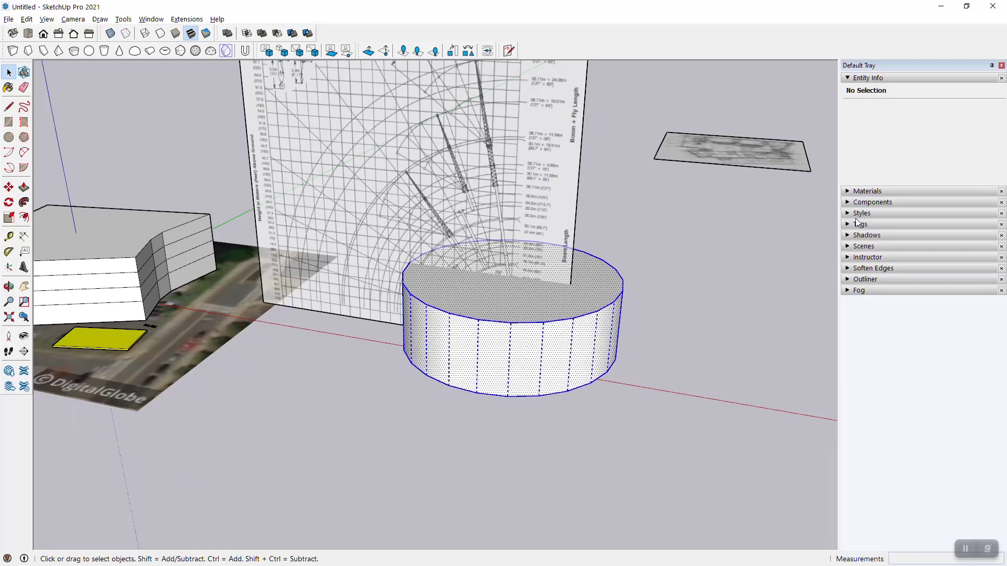
{"action": "left_click", "coordinate": [850, 192]}
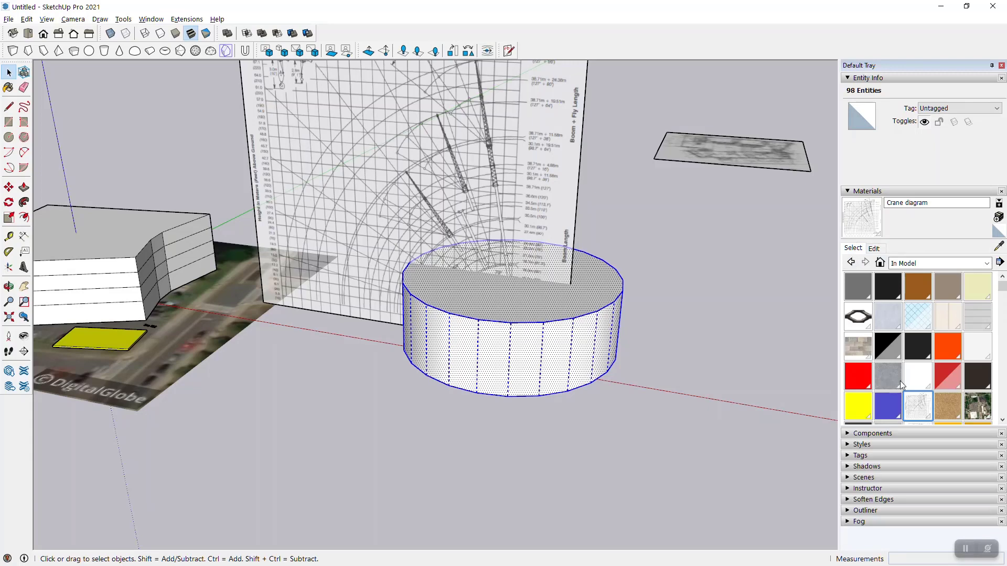
{"action": "left_click", "coordinate": [937, 265]}
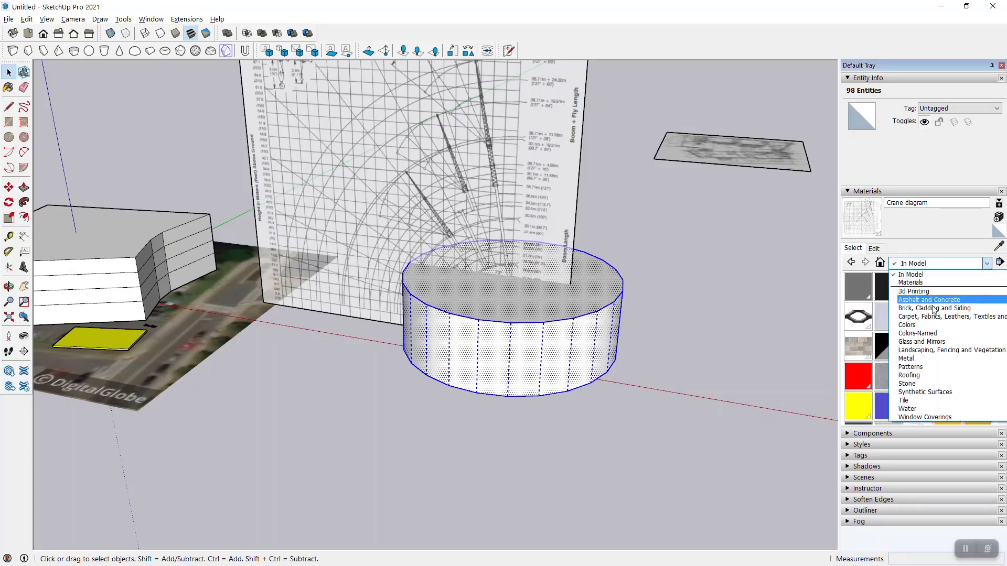
{"action": "left_click", "coordinate": [921, 341]}
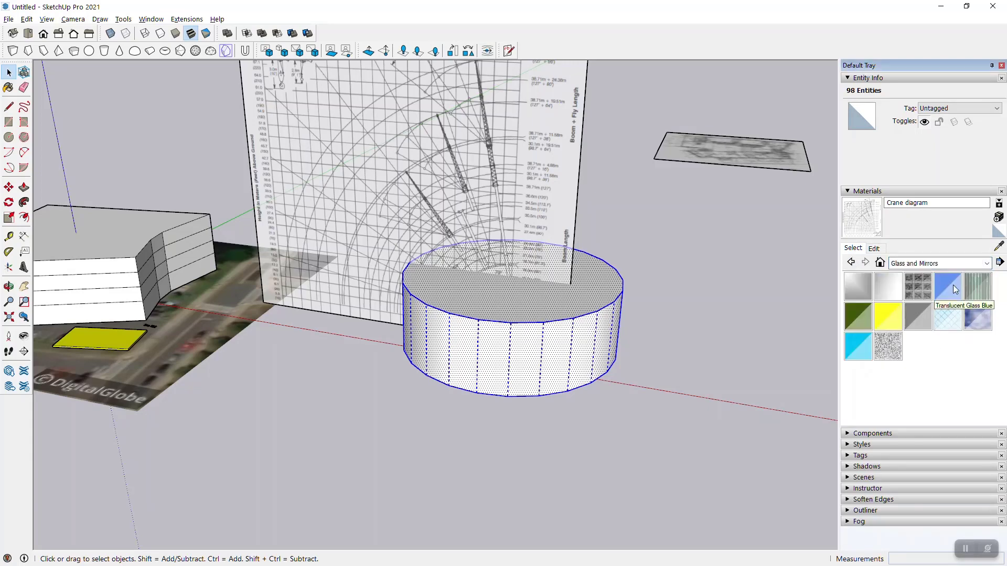
{"action": "left_click", "coordinate": [947, 286]}
{"action": "left_click", "coordinate": [485, 306]}
{"action": "key", "text": "space"}
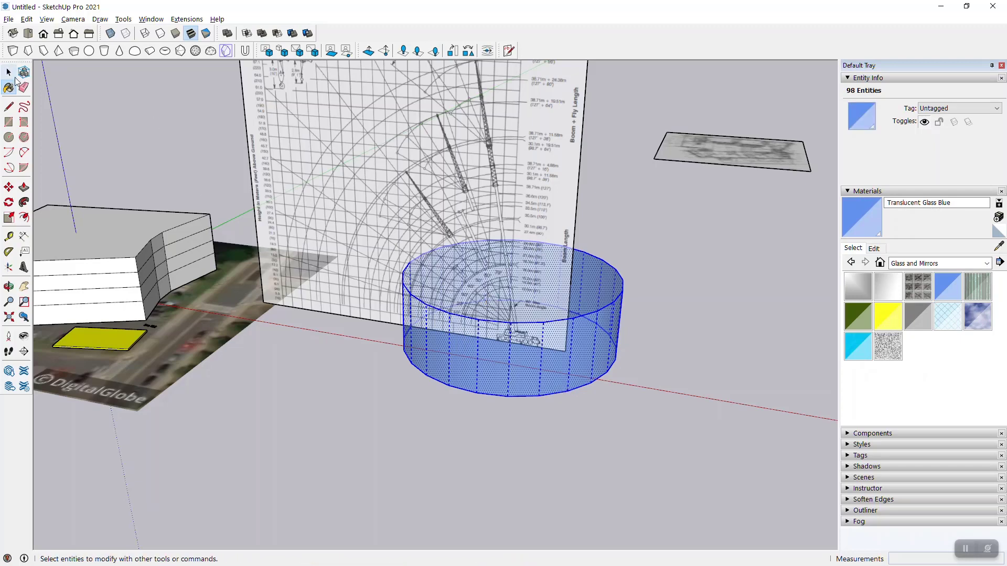
{"action": "left_click", "coordinate": [650, 259]}
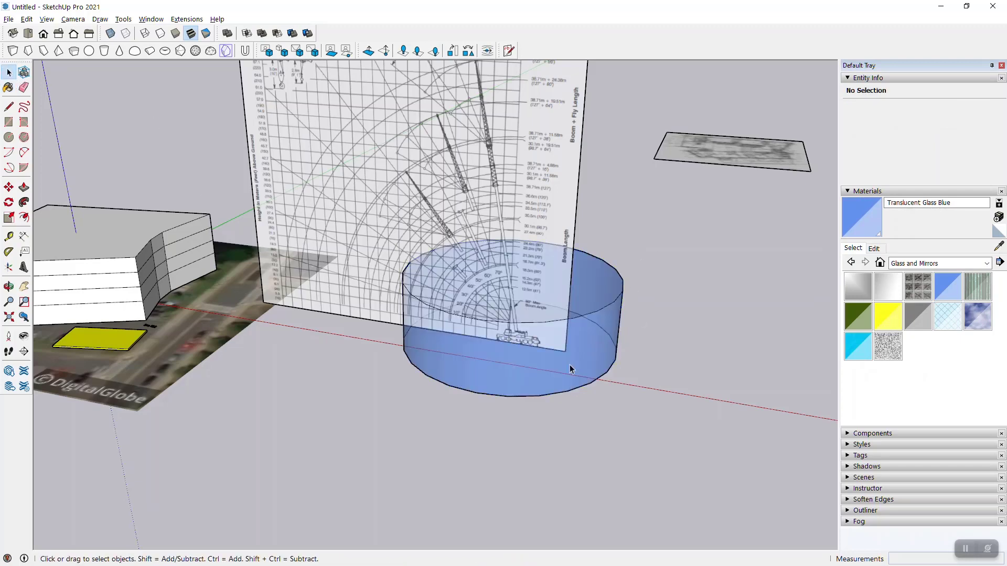
Make all of the blue cylinder's geometry into a group
{"action": "middle_click_drag", "start_coordinate": [569, 364], "coordinate": [585, 398]}
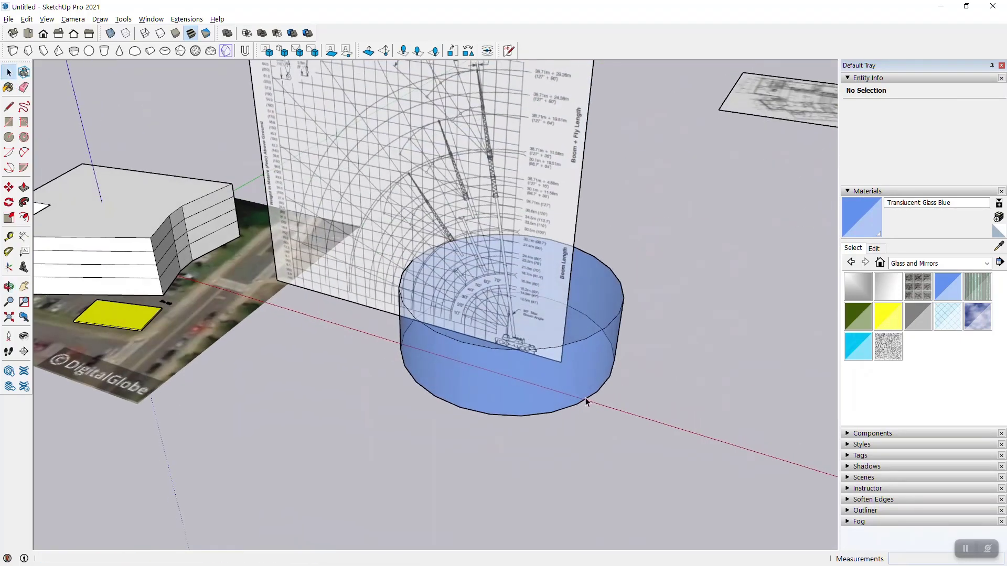
{"action": "left_click", "coordinate": [594, 314]}
{"action": "triple_click", "coordinate": [595, 314]}
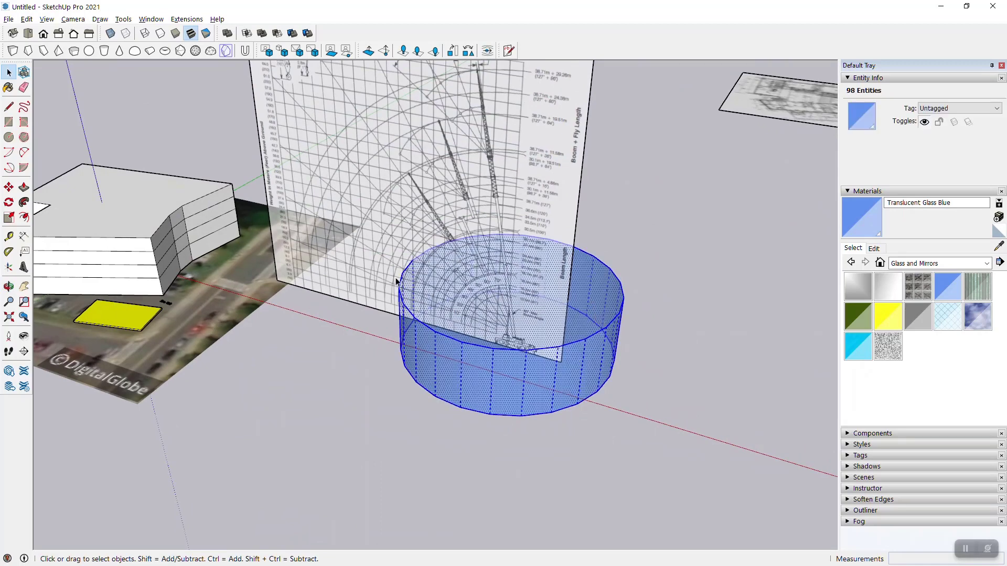
{"action": "right_click", "coordinate": [598, 294]}
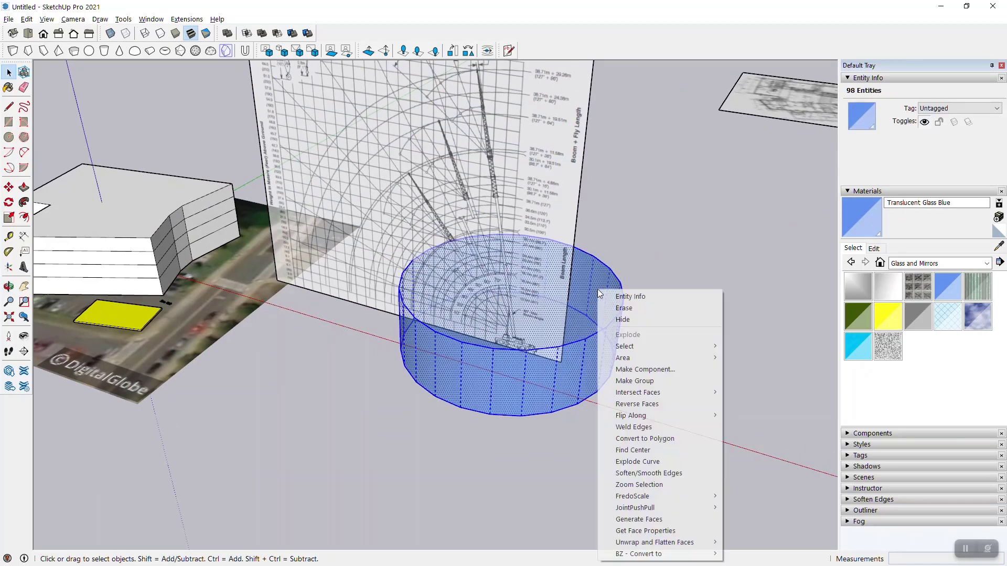
{"action": "left_click", "coordinate": [651, 381]}
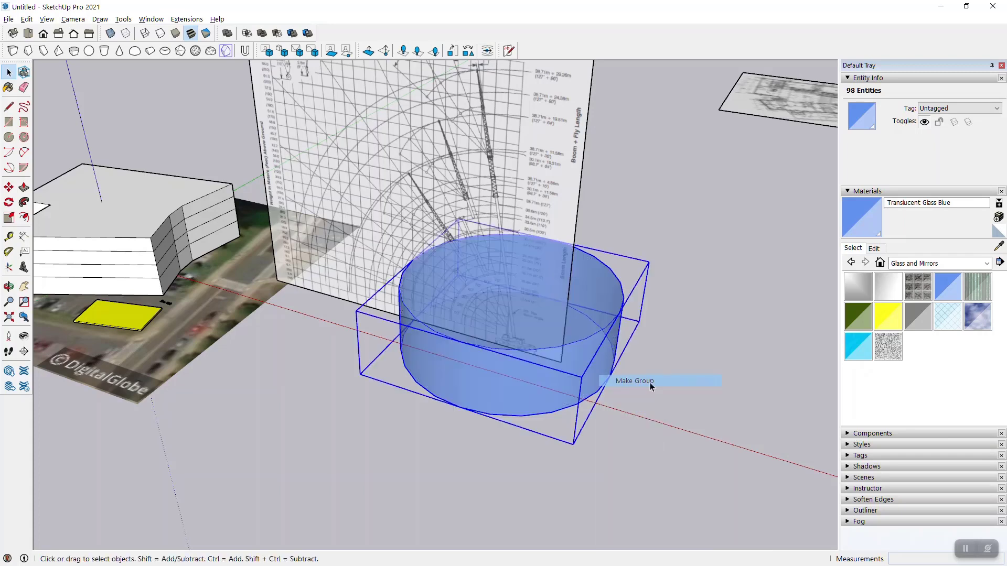
{"action": "left_click", "coordinate": [629, 408]}
Combine the blue cylinder group and the crane diagram into one group
{"action": "left_click", "coordinate": [601, 294]}
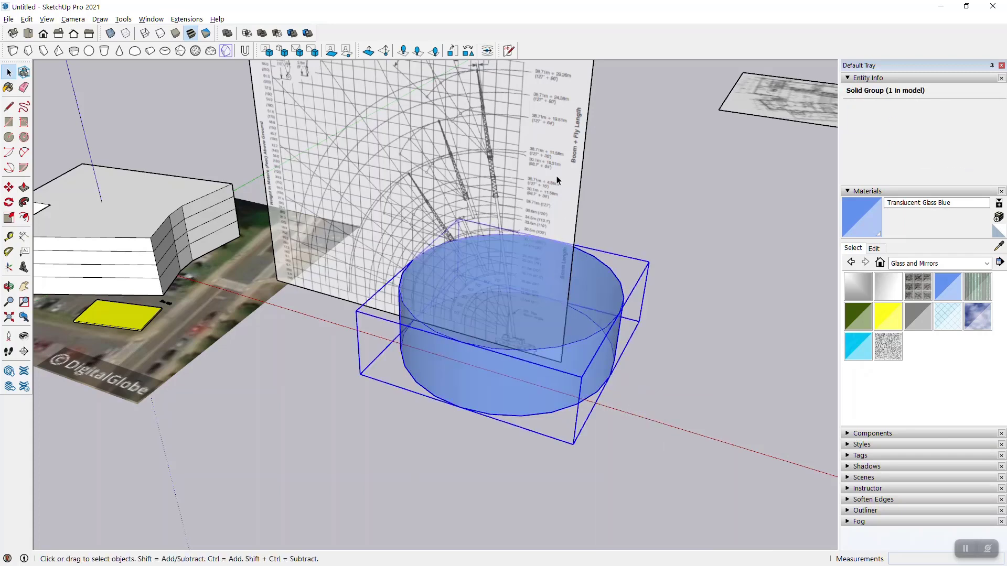
{"action": "left_click", "coordinate": [555, 175], "text": "shift"}
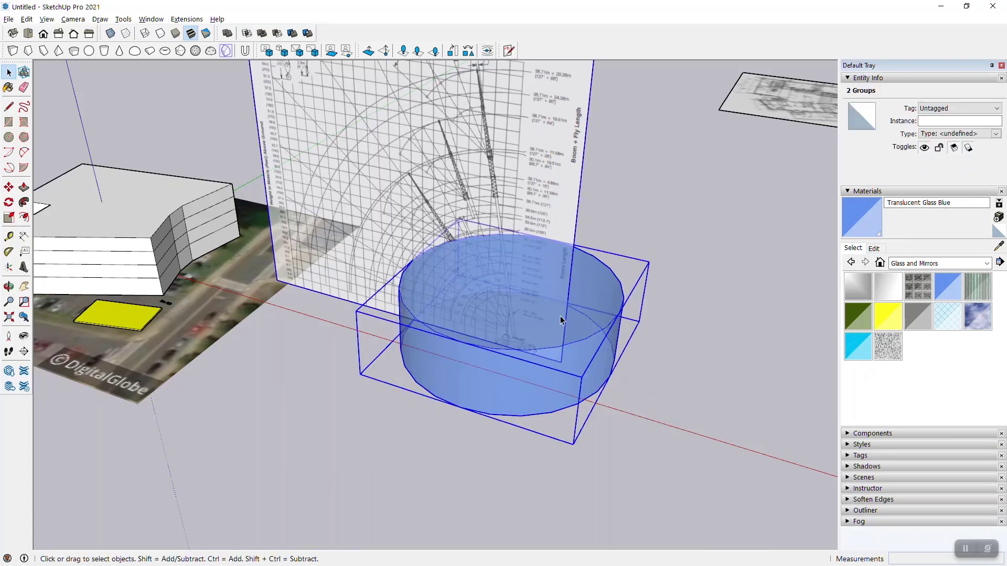
{"action": "scroll", "coordinate": [560, 316], "scroll_direction": "down", "scroll_amount": 3}
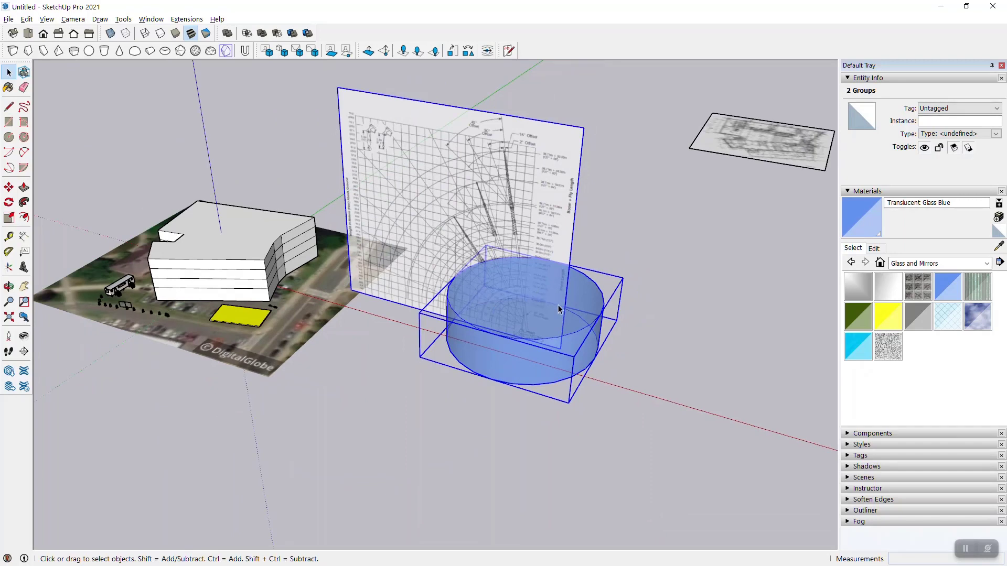
{"action": "right_click", "coordinate": [586, 296]}
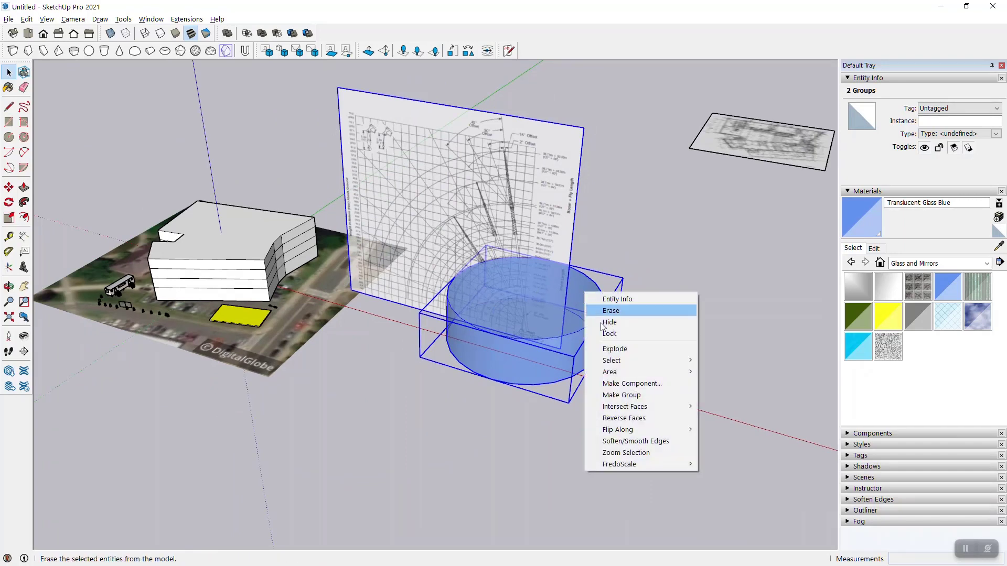
{"action": "left_click", "coordinate": [624, 397]}
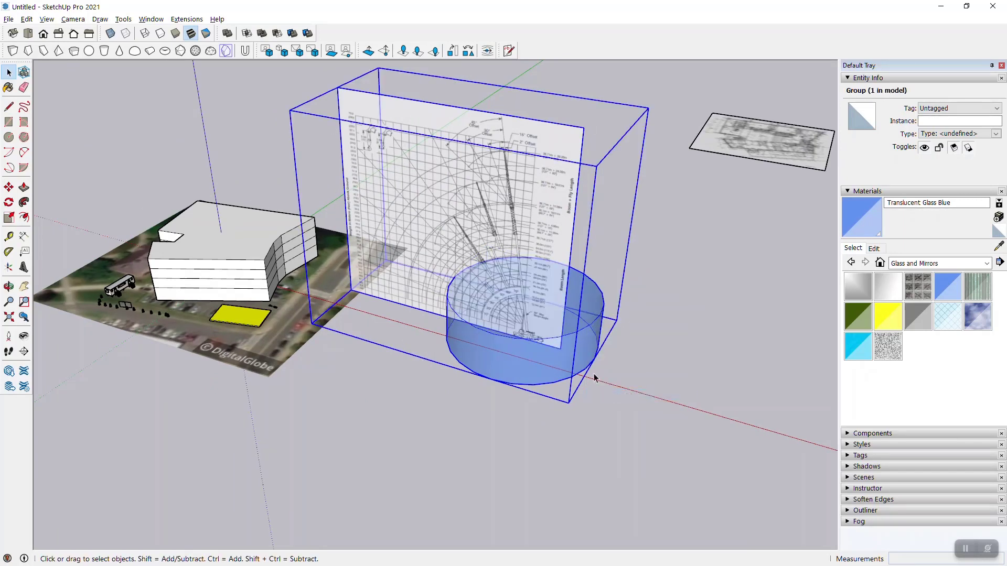
{"action": "scroll", "coordinate": [544, 340], "scroll_direction": "up", "scroll_amount": 3}
{"action": "middle_click_drag", "start_coordinate": [530, 342], "coordinate": [518, 369]}
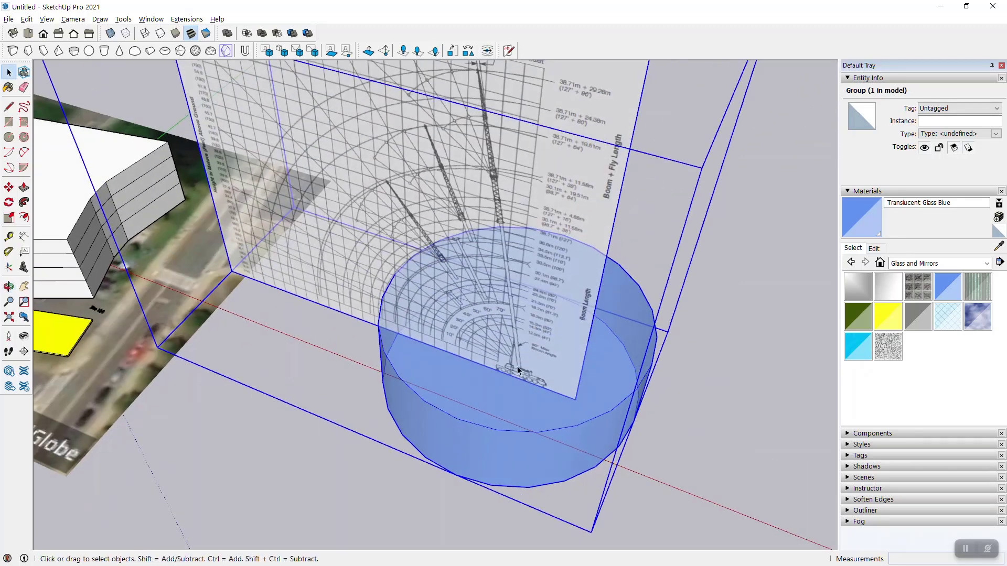
Move the combined crane diagram and cylinder group about 282' onto the site, with the crane on the road beside the building
{"action": "key", "text": "m"}
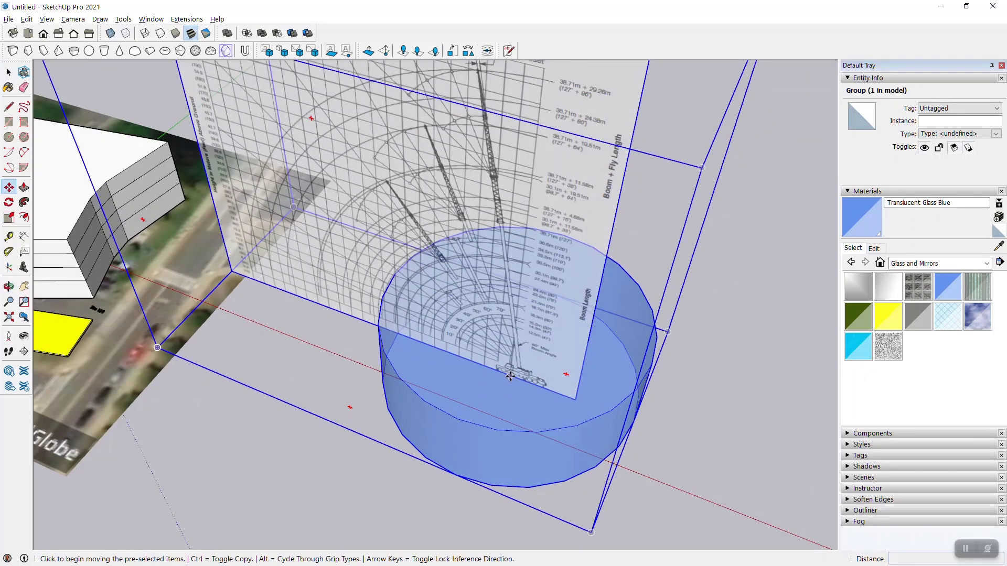
{"action": "left_click", "coordinate": [510, 376]}
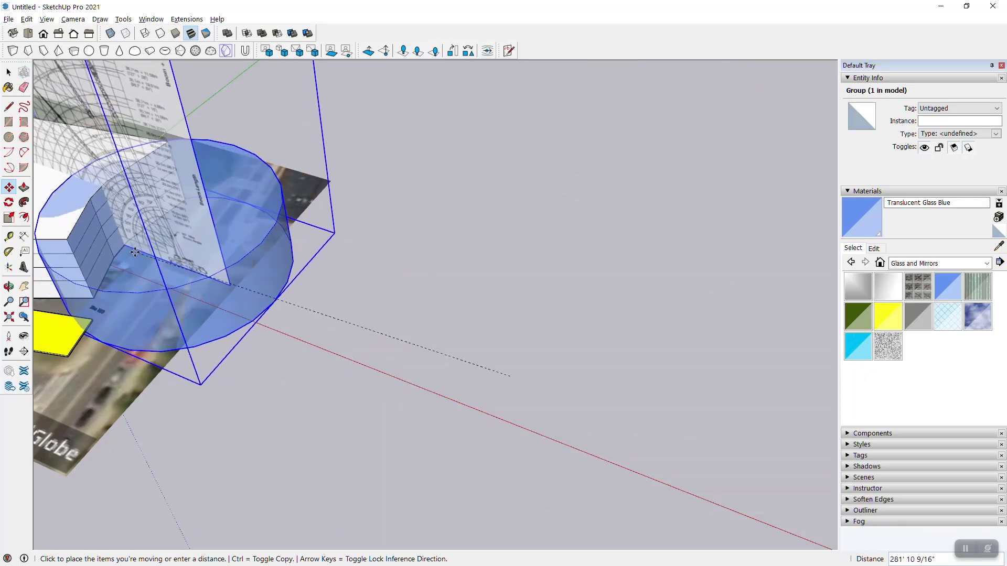
{"action": "left_click", "coordinate": [135, 252]}
{"action": "middle_click_drag", "start_coordinate": [351, 205], "coordinate": [454, 179]}
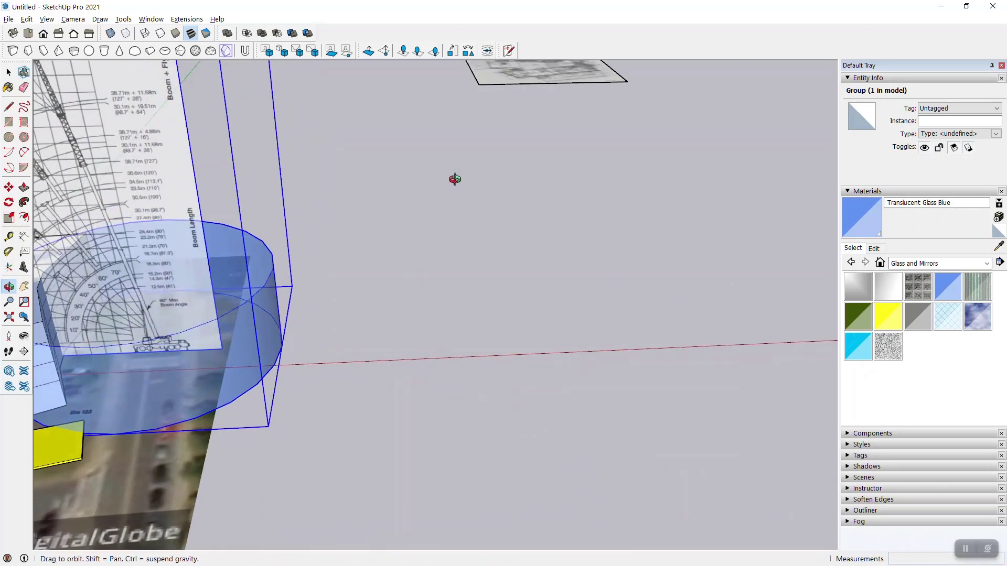
{"action": "scroll", "coordinate": [570, 171], "scroll_direction": "down", "scroll_amount": 4}
{"action": "scroll", "coordinate": [303, 207], "scroll_direction": "up", "scroll_amount": 6}
{"action": "middle_click_drag", "start_coordinate": [303, 247], "coordinate": [278, 283]}
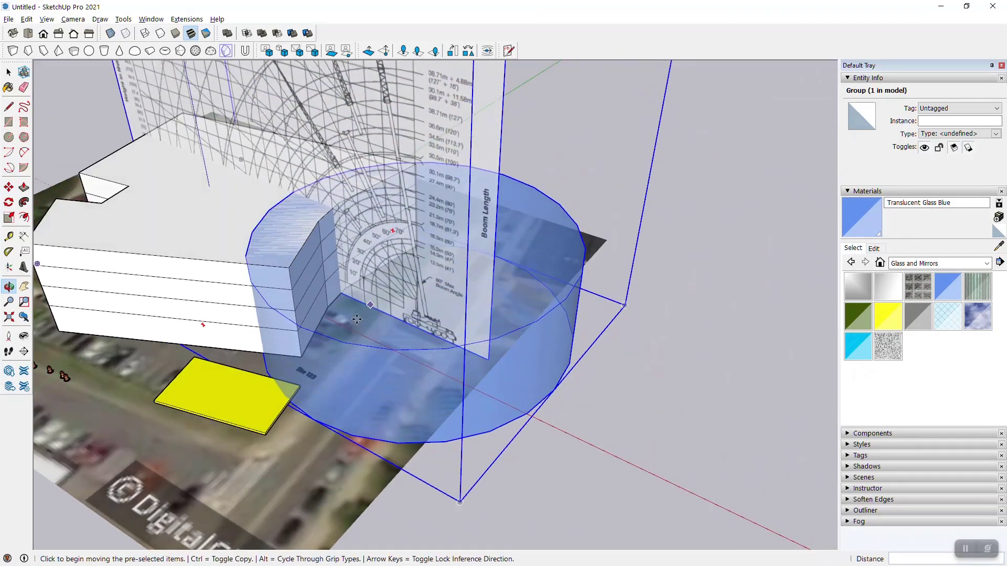
Check the crane's placement through the building in X-ray display, turn X-ray off, and shift the crane group about 40' closer to the building
{"action": "left_click", "coordinate": [114, 35]}
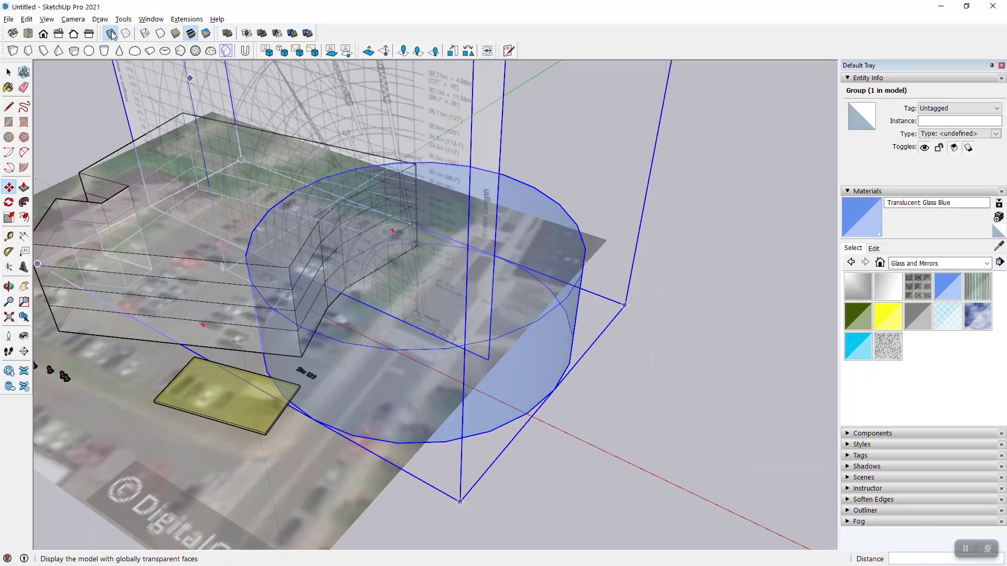
{"action": "left_click", "coordinate": [111, 35]}
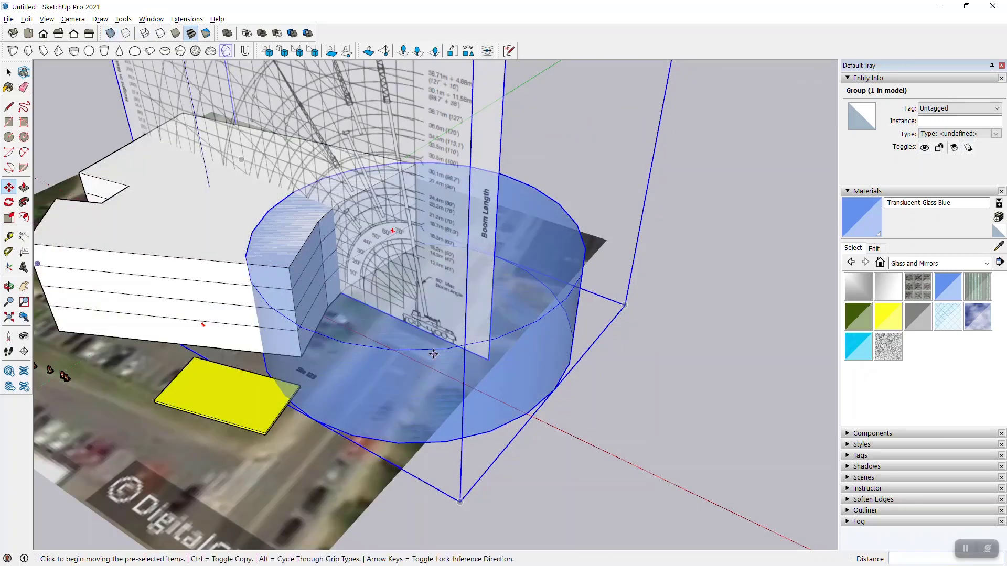
{"action": "left_click", "coordinate": [639, 494]}
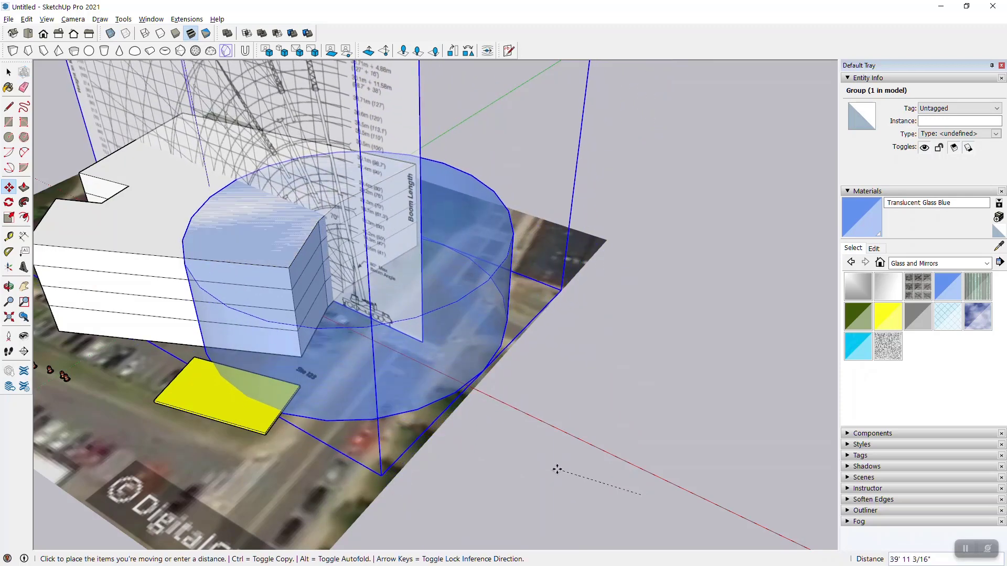
{"action": "key", "text": "Escape"}
{"action": "key", "text": "space"}
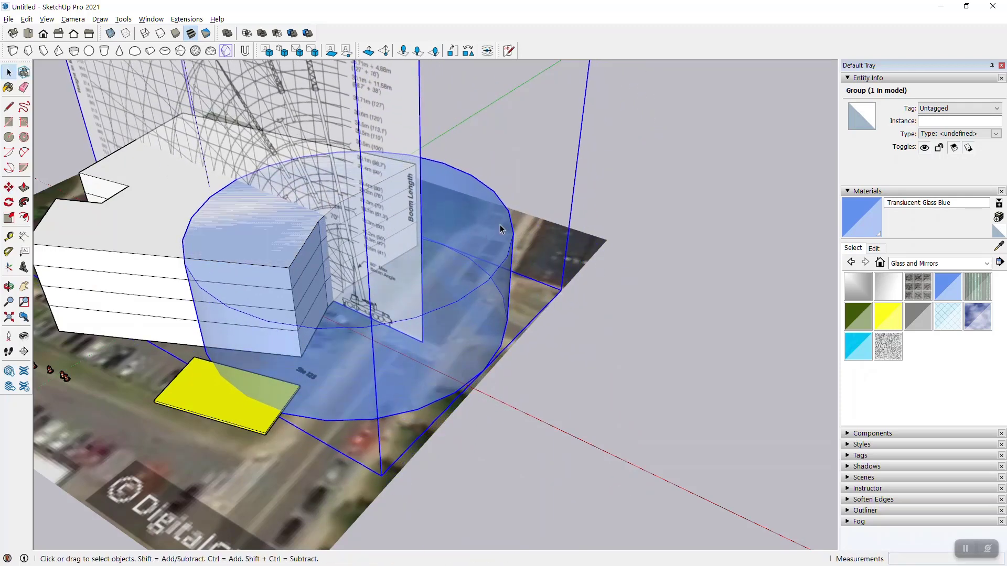
Inside the crane group, push the blue cylinder's top face up by about 11' to clear the roof, and leave group editing
{"action": "scroll", "coordinate": [500, 231], "scroll_direction": "down", "scroll_amount": 5}
{"action": "middle_click_drag", "start_coordinate": [492, 232], "coordinate": [425, 196]}
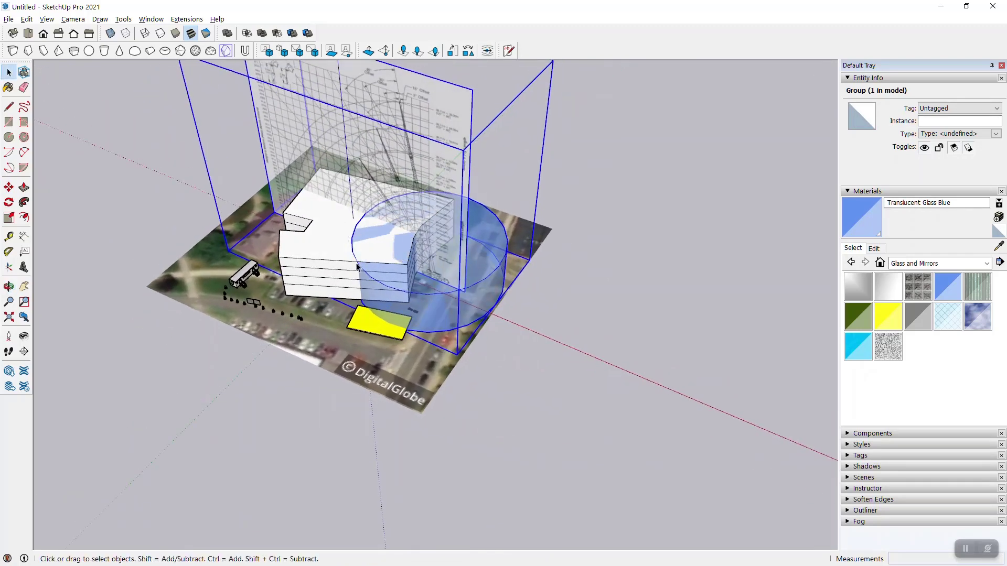
{"action": "scroll", "coordinate": [419, 205], "scroll_direction": "up", "scroll_amount": 3}
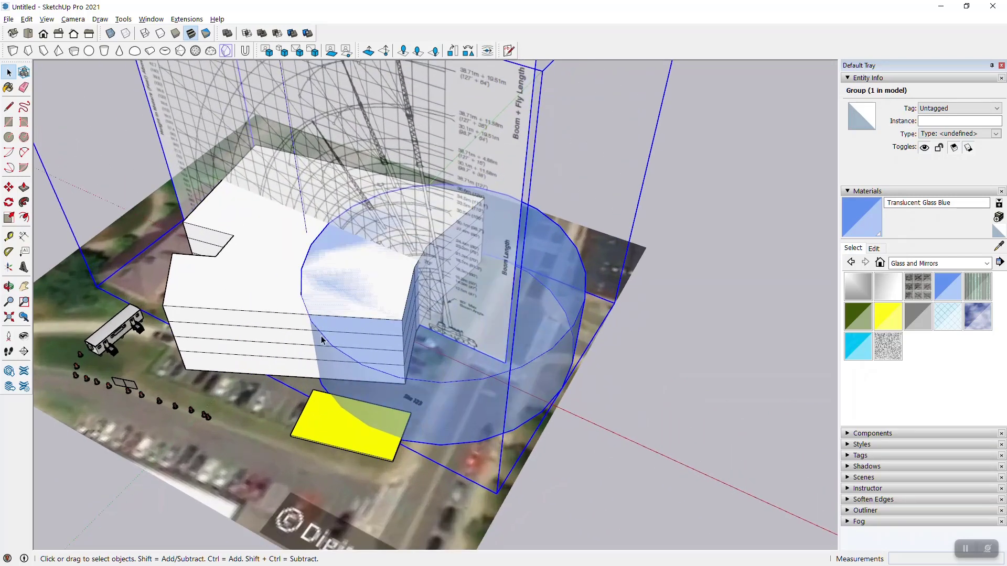
{"action": "middle_click_drag", "start_coordinate": [382, 283], "coordinate": [382, 374]}
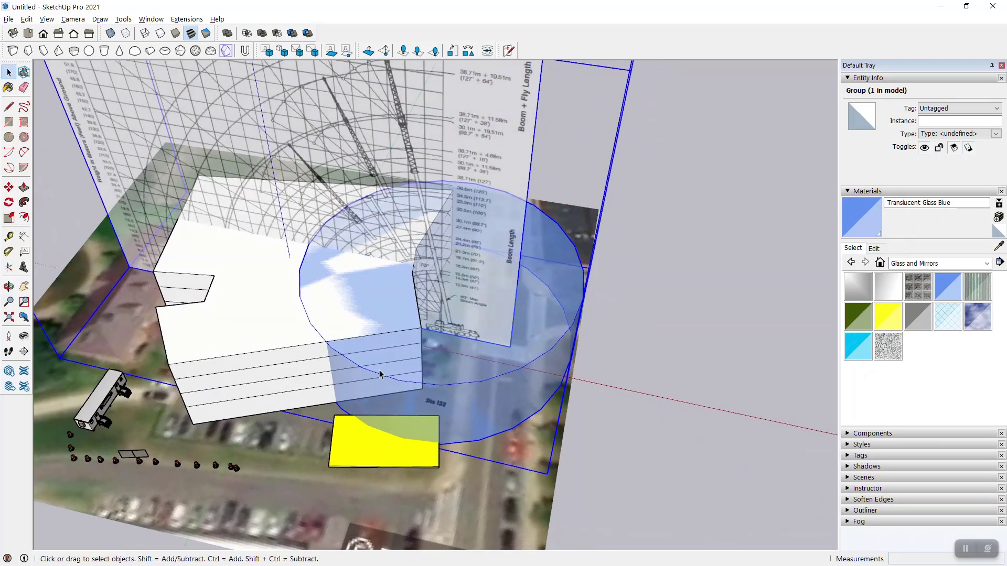
{"action": "middle_click_drag", "start_coordinate": [244, 143], "coordinate": [93, 459]}
{"action": "middle_click_drag", "start_coordinate": [524, 338], "coordinate": [410, 319]}
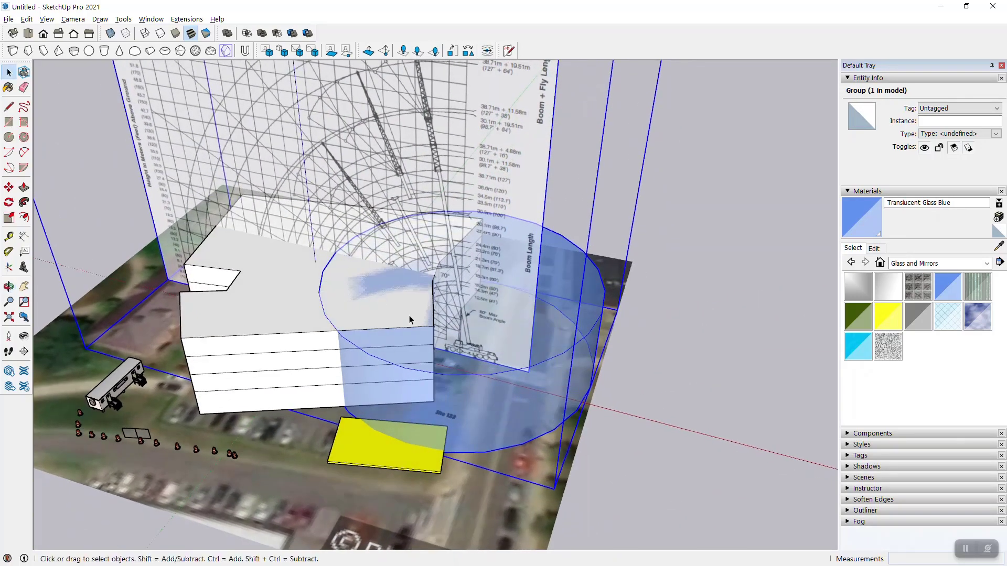
{"action": "double_click", "coordinate": [570, 298]}
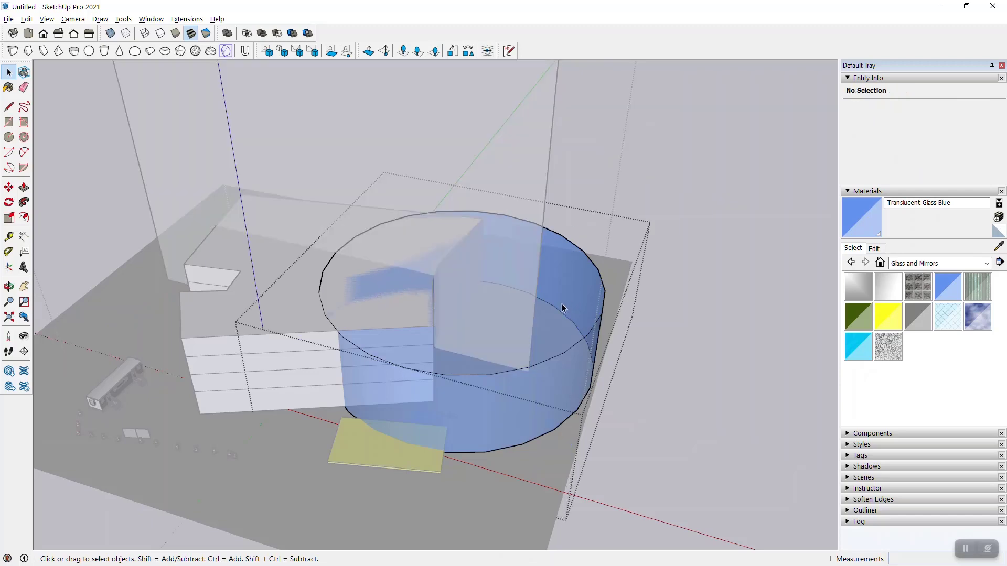
{"action": "key", "text": "p"}
{"action": "left_click", "coordinate": [561, 308]}
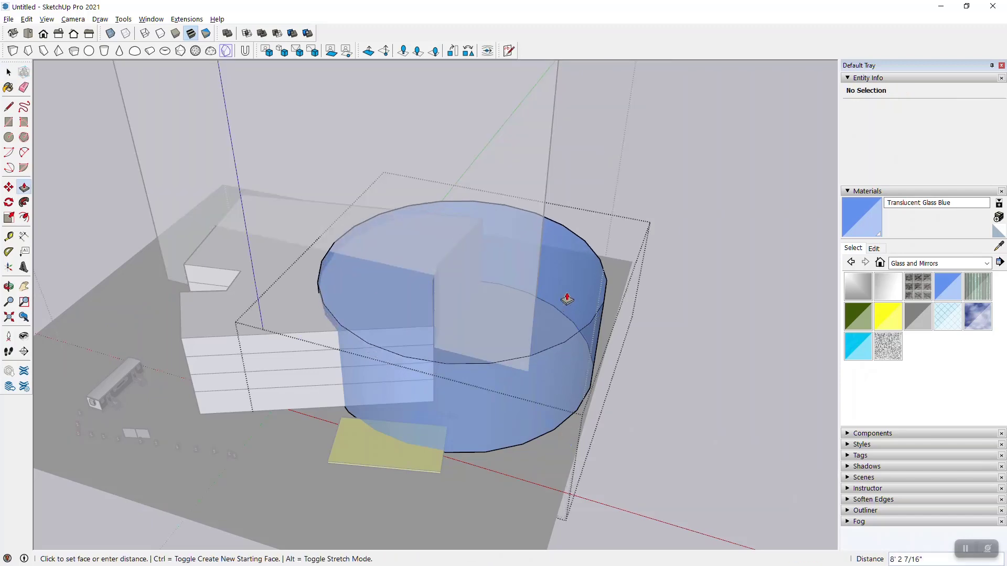
{"action": "left_click", "coordinate": [568, 295]}
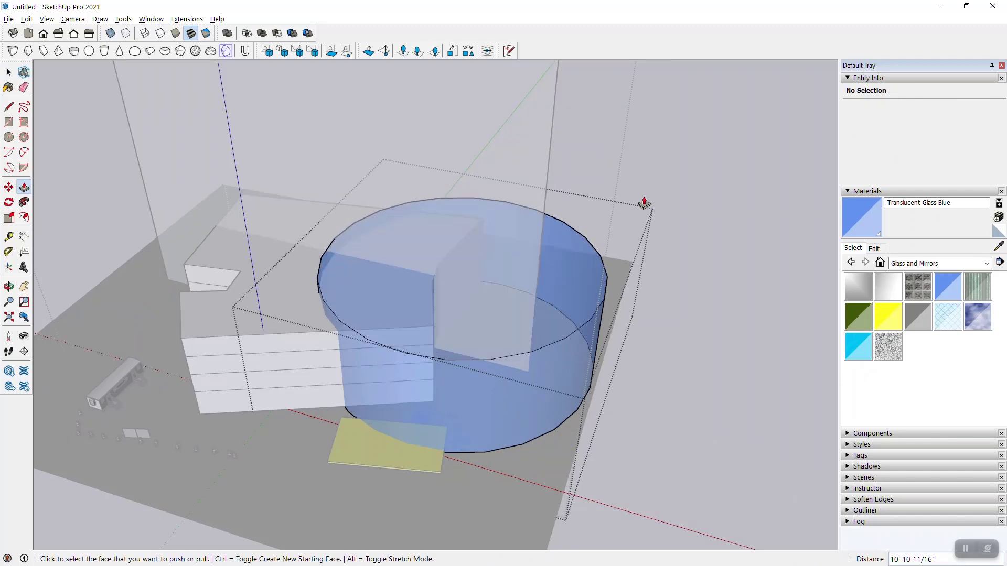
{"action": "key", "text": "space"}
{"action": "left_click", "coordinate": [655, 180]}
{"action": "middle_click_drag", "start_coordinate": [563, 241], "coordinate": [221, 363]}
{"action": "key", "text": "space"}
Show the whole site from the top in parallel projection
{"action": "middle_click_drag", "start_coordinate": [254, 227], "coordinate": [505, 252]}
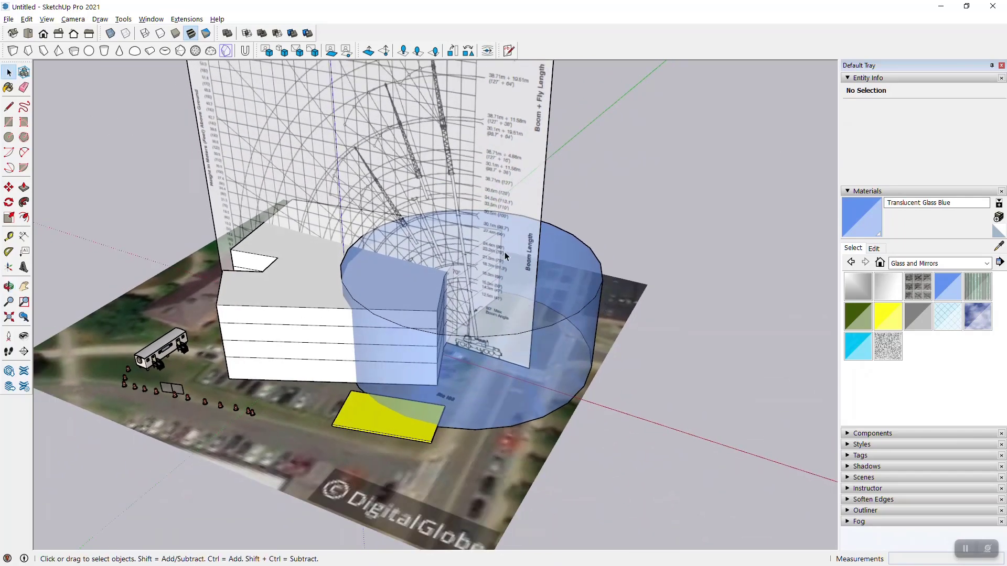
{"action": "scroll", "coordinate": [608, 200], "scroll_direction": "down", "scroll_amount": 5}
{"action": "middle_click_drag", "start_coordinate": [616, 218], "coordinate": [489, 270]}
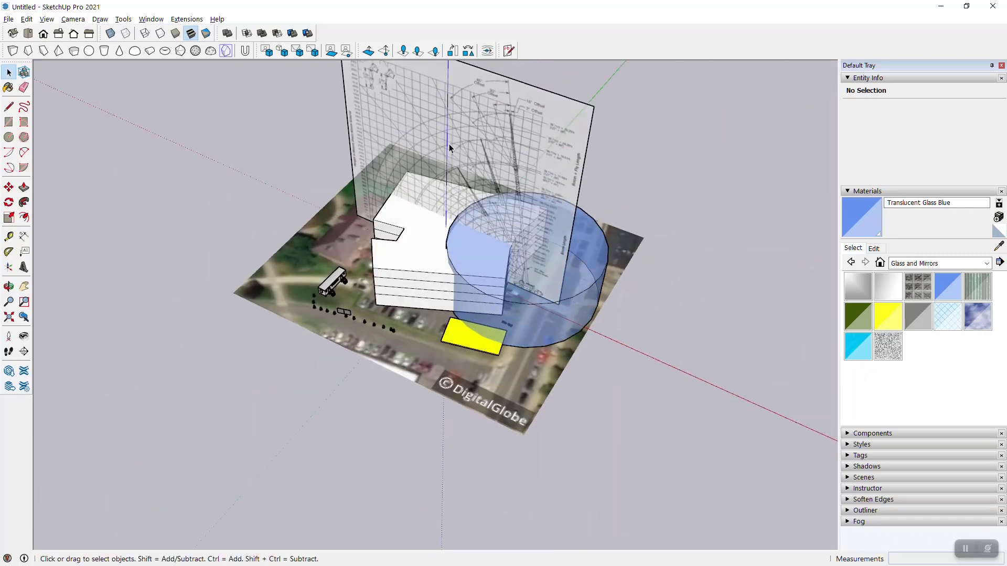
{"action": "middle_click_drag", "start_coordinate": [306, 200], "coordinate": [516, 195]}
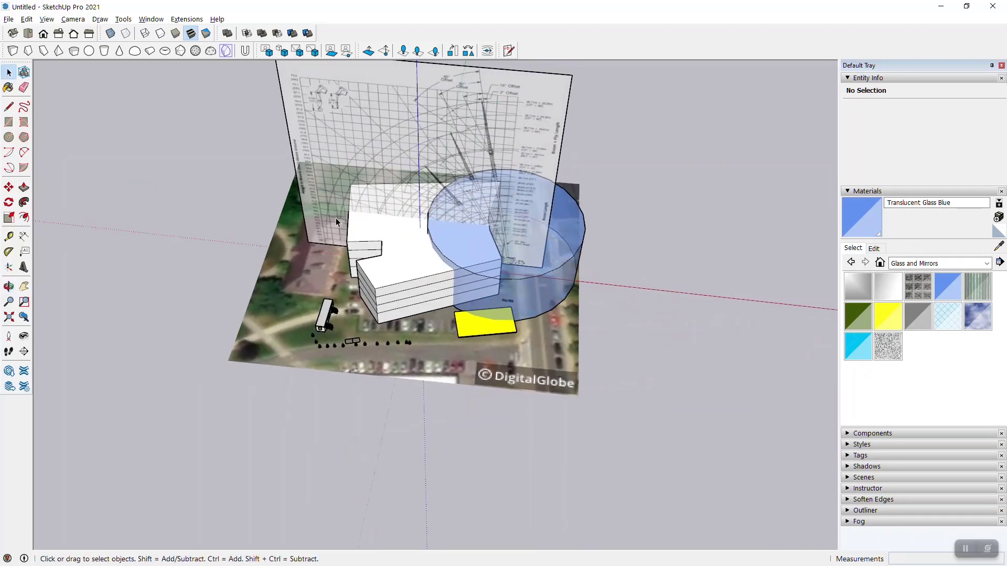
{"action": "middle_click_drag", "start_coordinate": [254, 277], "coordinate": [605, 162]}
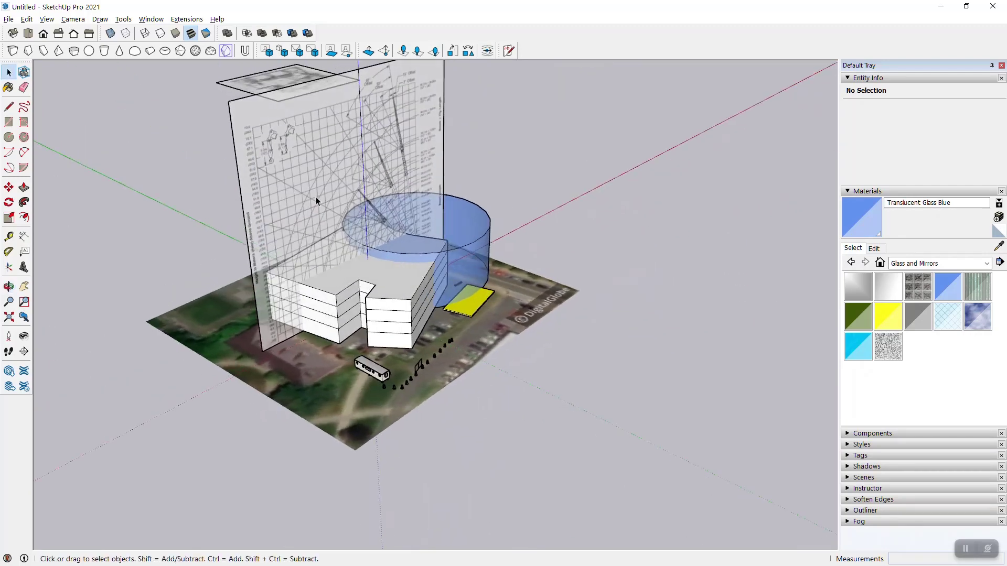
{"action": "middle_click_drag", "start_coordinate": [315, 198], "coordinate": [493, 268]}
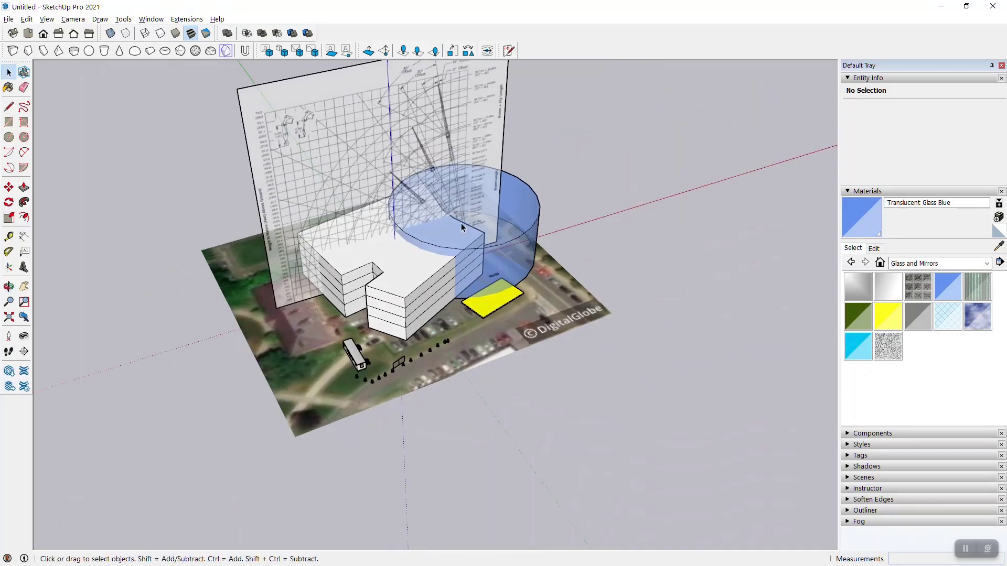
{"action": "scroll", "coordinate": [377, 155], "scroll_direction": "up", "scroll_amount": 3}
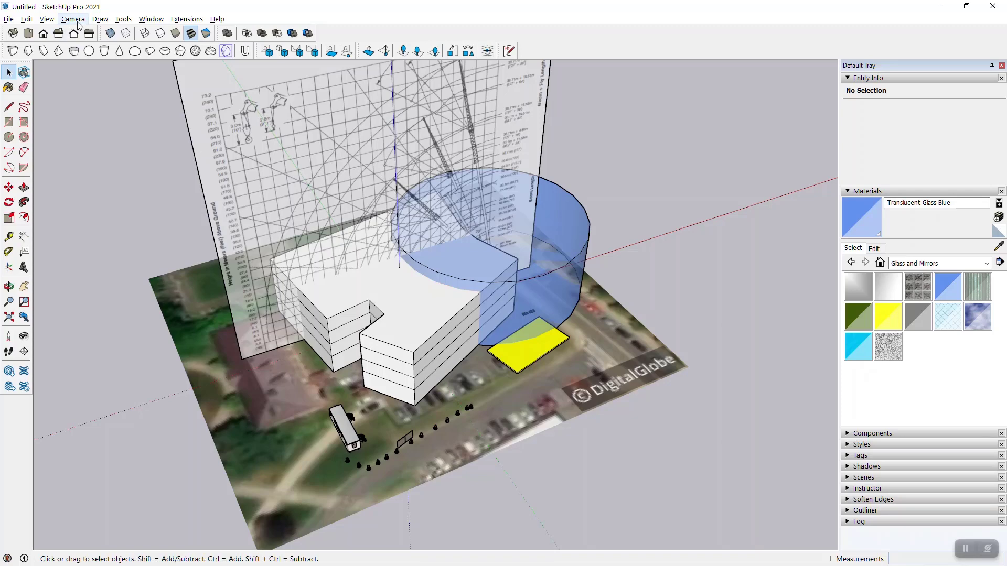
{"action": "left_click", "coordinate": [28, 34]}
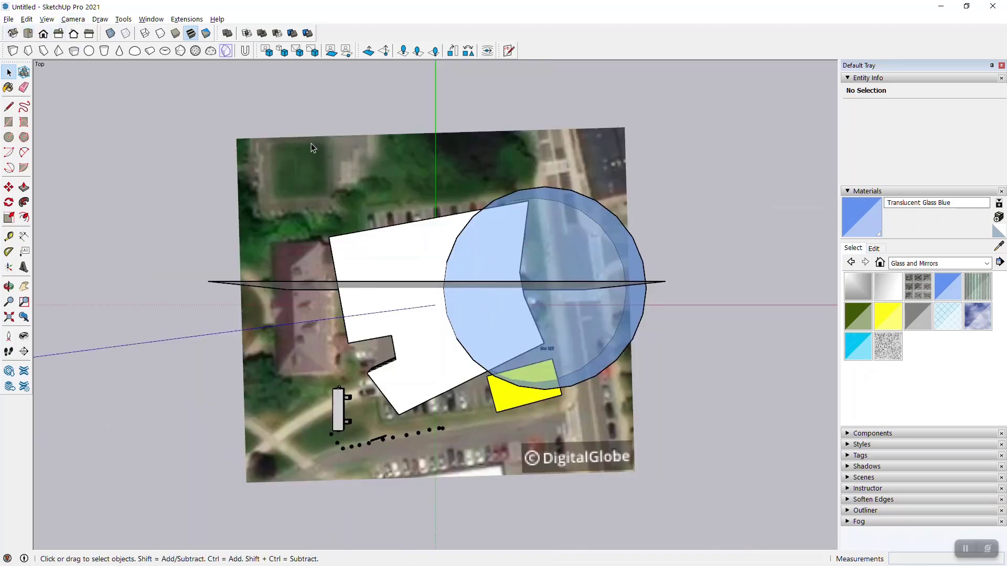
{"action": "left_click", "coordinate": [72, 20]}
{"action": "left_click", "coordinate": [90, 71]}
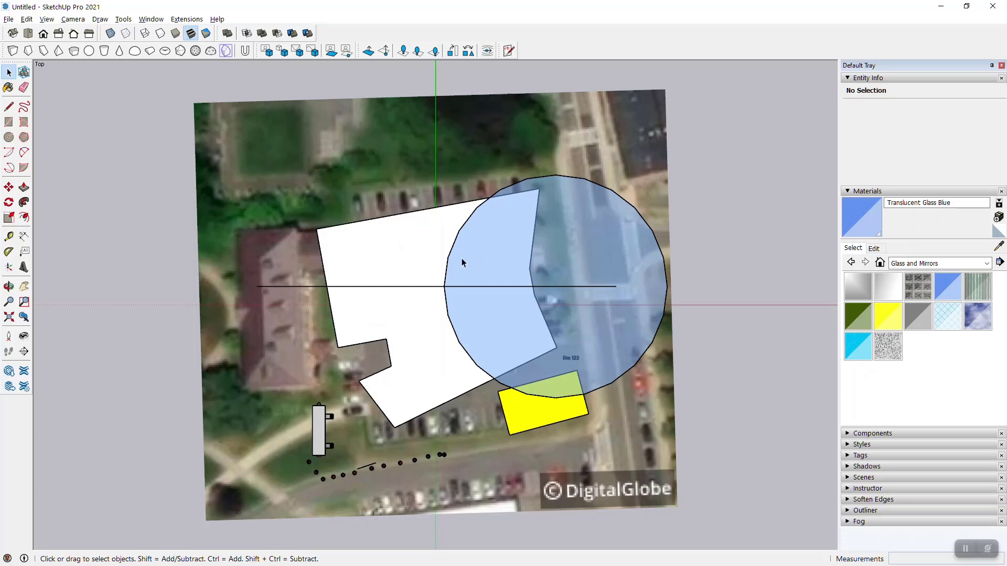
Examine the construction trailer, traffic cones and gate in relation to the building and the crane's reach cylinder
{"action": "scroll", "coordinate": [459, 313], "scroll_direction": "down", "scroll_amount": 4}
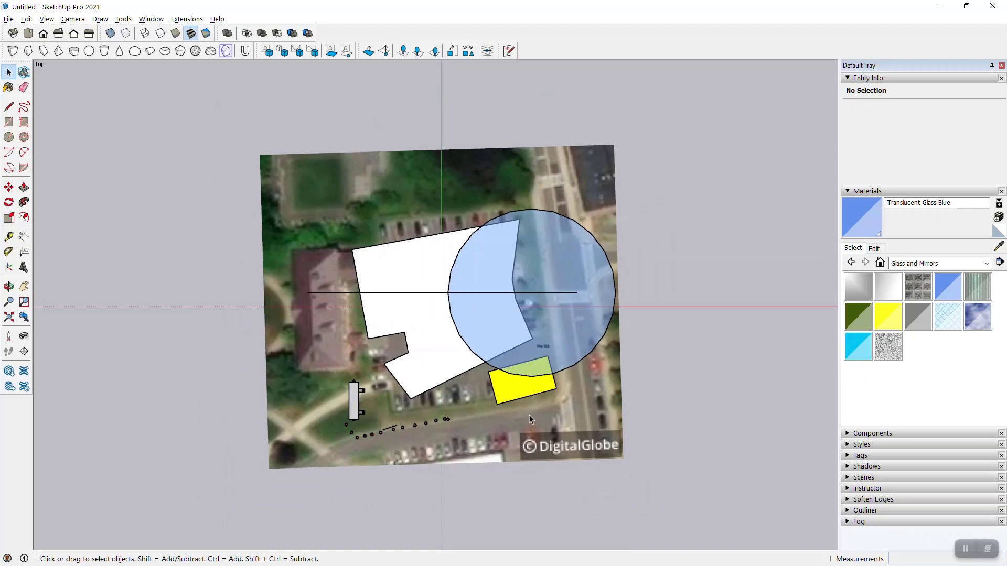
{"action": "middle_click_drag", "start_coordinate": [235, 216], "coordinate": [547, 151]}
{"action": "middle_click_drag", "start_coordinate": [658, 211], "coordinate": [662, 353]}
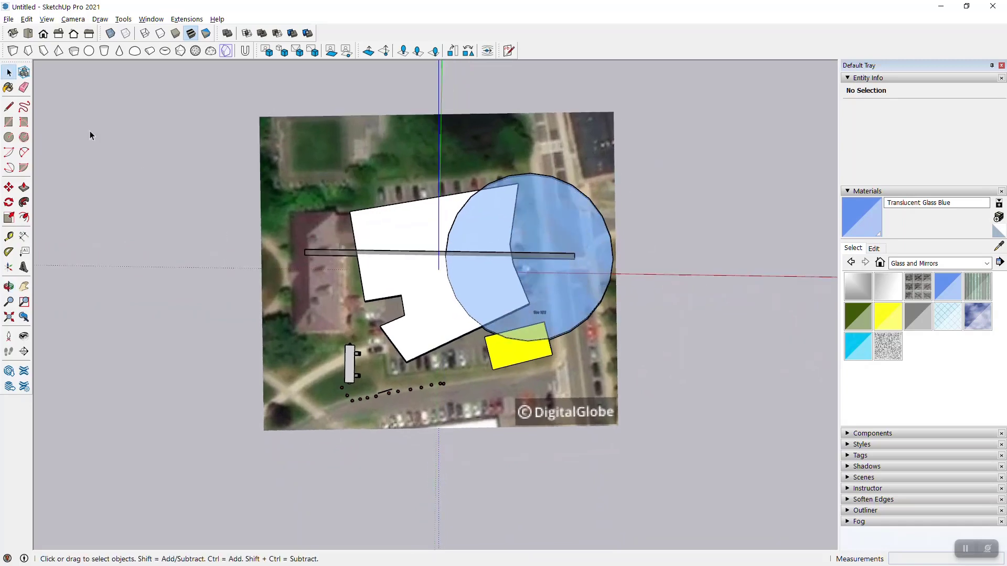
{"action": "middle_click_drag", "start_coordinate": [510, 391], "coordinate": [609, 200]}
{"action": "scroll", "coordinate": [460, 302], "scroll_direction": "up", "scroll_amount": 2}
{"action": "scroll", "coordinate": [364, 370], "scroll_direction": "up", "scroll_amount": 3}
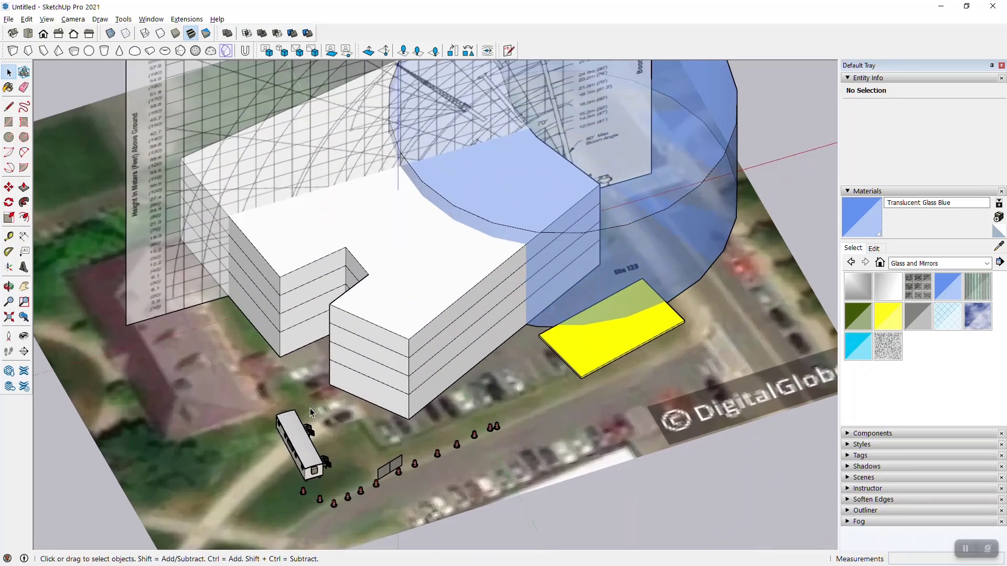
{"action": "scroll", "coordinate": [465, 392], "scroll_direction": "down", "scroll_amount": 1}
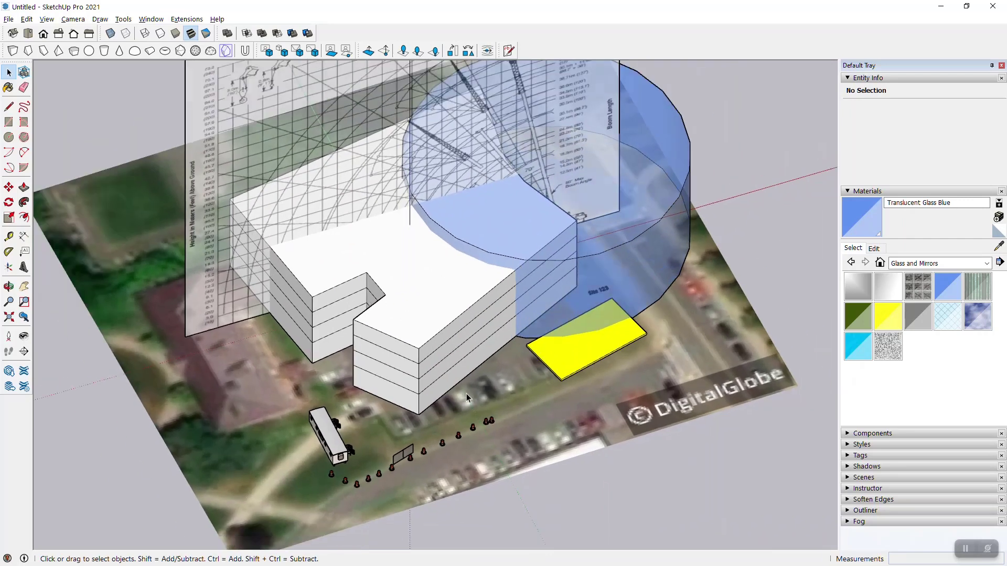
{"action": "left_click", "coordinate": [335, 443]}
{"action": "scroll", "coordinate": [367, 451], "scroll_direction": "up", "scroll_amount": 5}
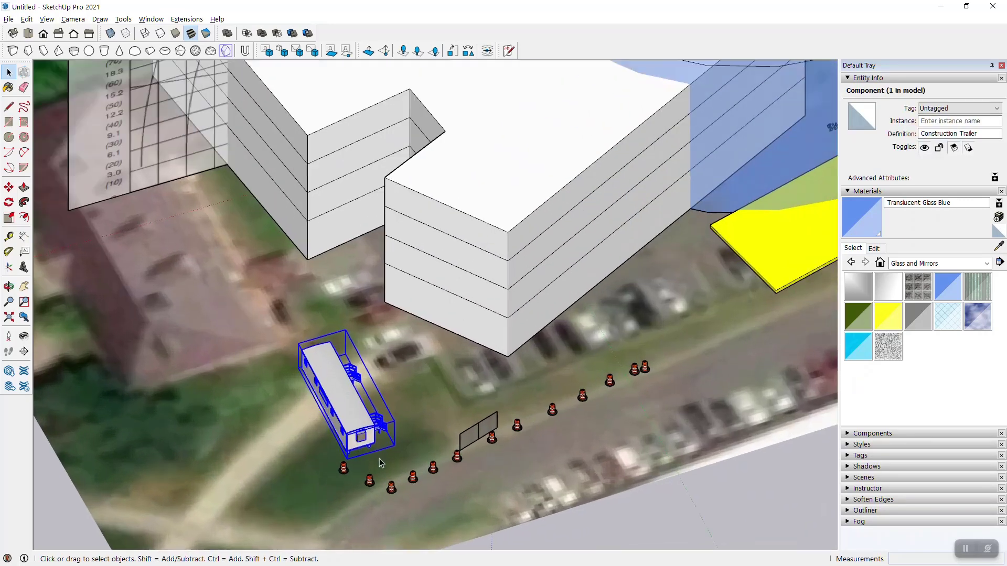
{"action": "middle_click_drag", "start_coordinate": [428, 423], "coordinate": [707, 332]}
{"action": "scroll", "coordinate": [423, 492], "scroll_direction": "down", "scroll_amount": 5}
{"action": "scroll", "coordinate": [668, 231], "scroll_direction": "up", "scroll_amount": 2}
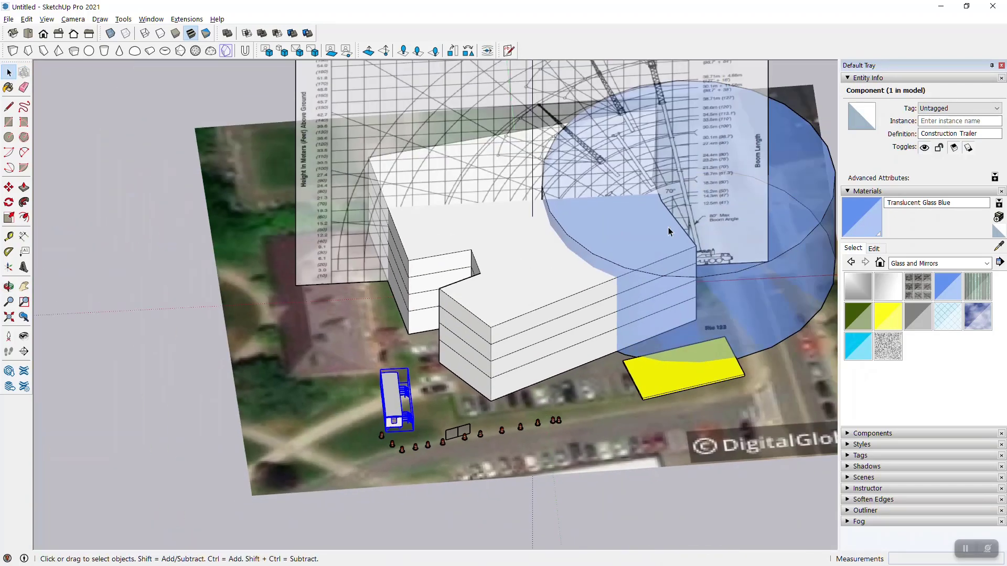
Examine the building against the crane diagram and reach cylinder from ground level and above, and clear the selection
{"action": "left_click", "coordinate": [491, 256]}
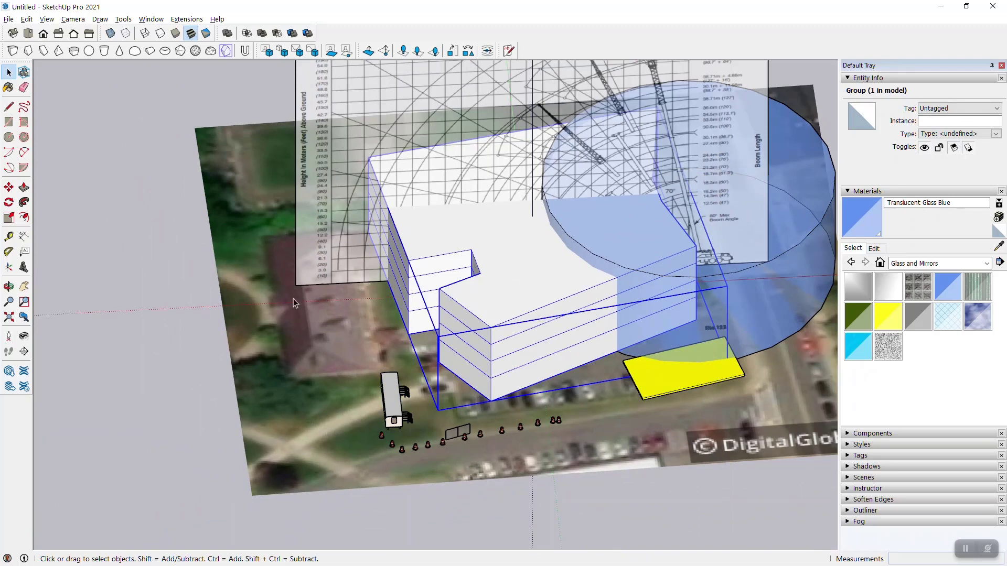
{"action": "middle_click_drag", "start_coordinate": [296, 304], "coordinate": [362, 393]}
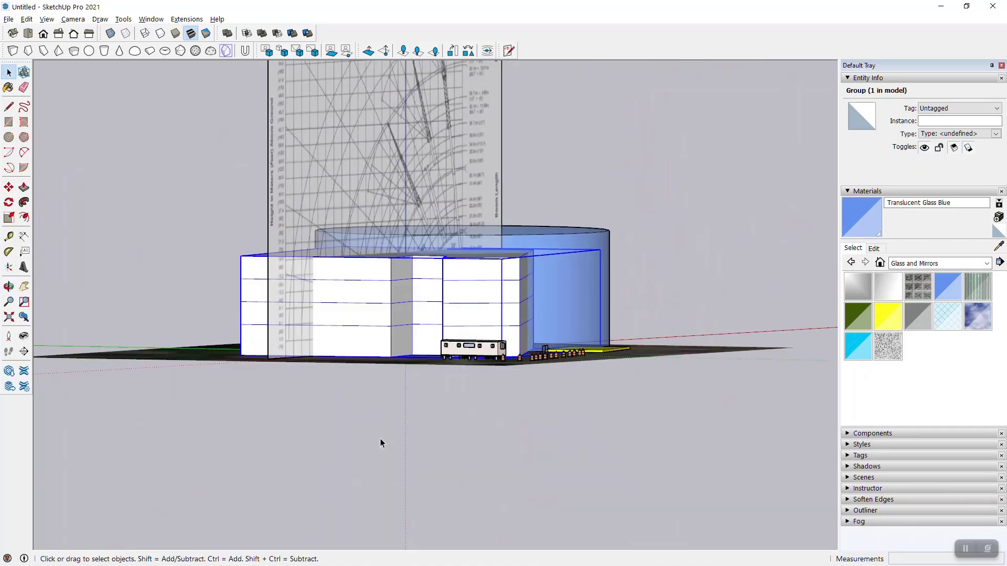
{"action": "middle_click_drag", "start_coordinate": [604, 354], "coordinate": [586, 246]}
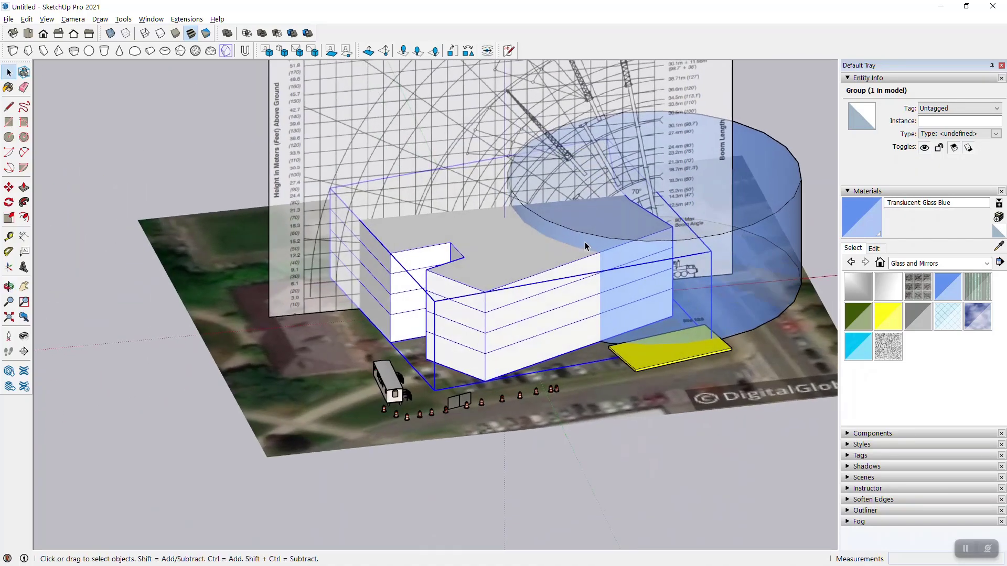
{"action": "middle_click_drag", "start_coordinate": [627, 175], "coordinate": [375, 227]}
{"action": "scroll", "coordinate": [327, 222], "scroll_direction": "up", "scroll_amount": 4}
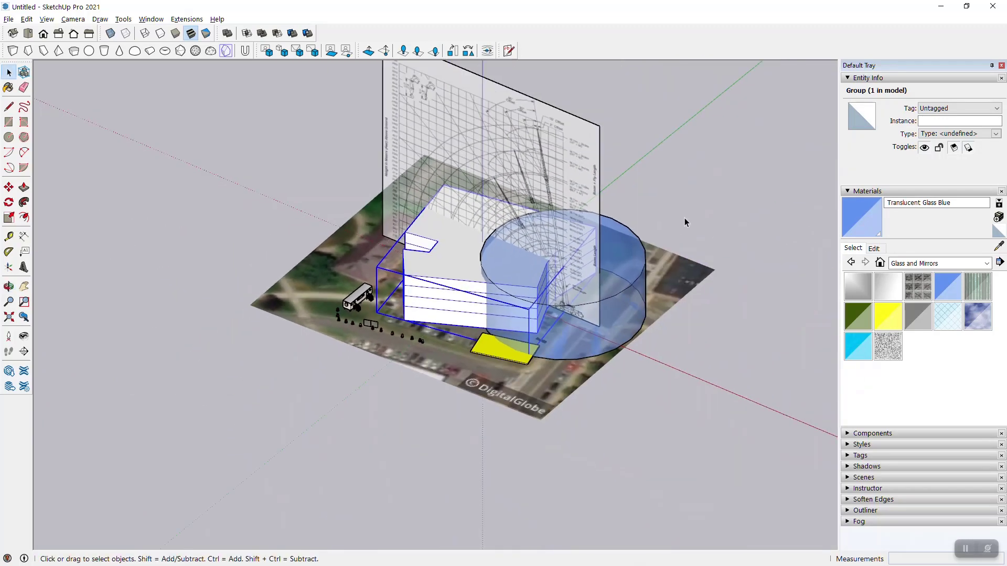
{"action": "middle_click_drag", "start_coordinate": [476, 208], "coordinate": [427, 188]}
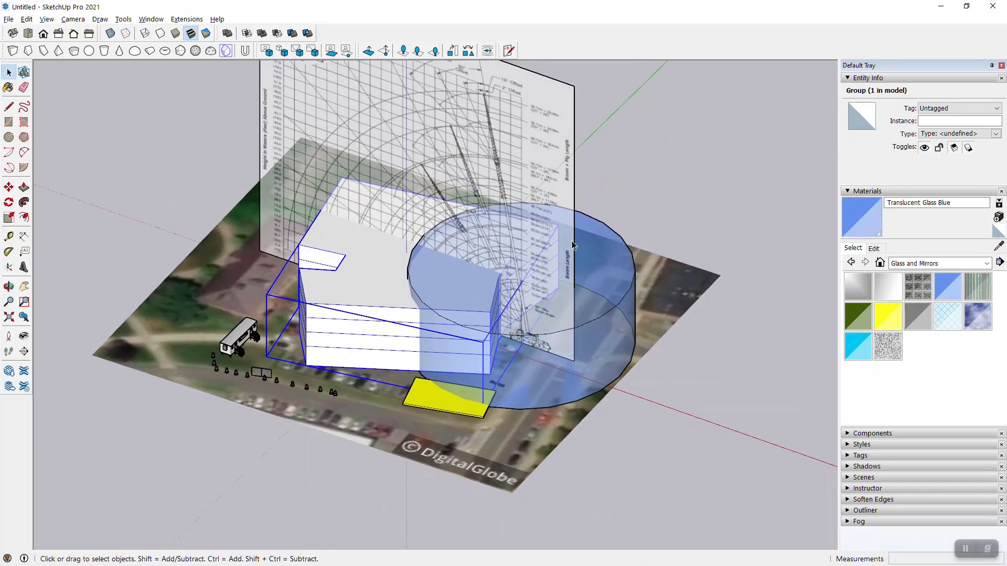
{"action": "left_click", "coordinate": [663, 192]}
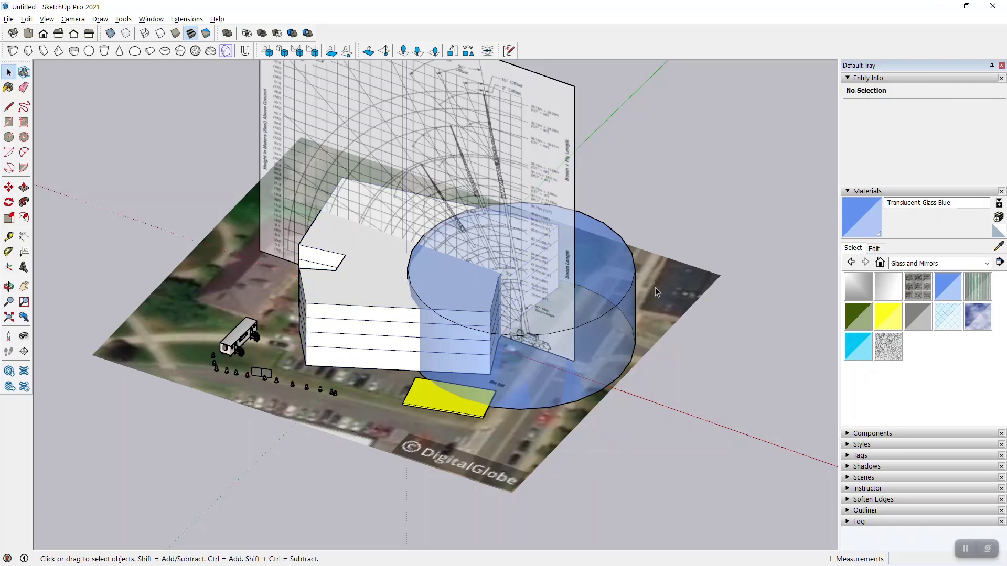
Show the Location Terrain tag, hide the Location Snapshot tag, and examine the sloping ground beneath the building from the side and above
{"action": "middle_click_drag", "start_coordinate": [712, 288], "coordinate": [552, 351]}
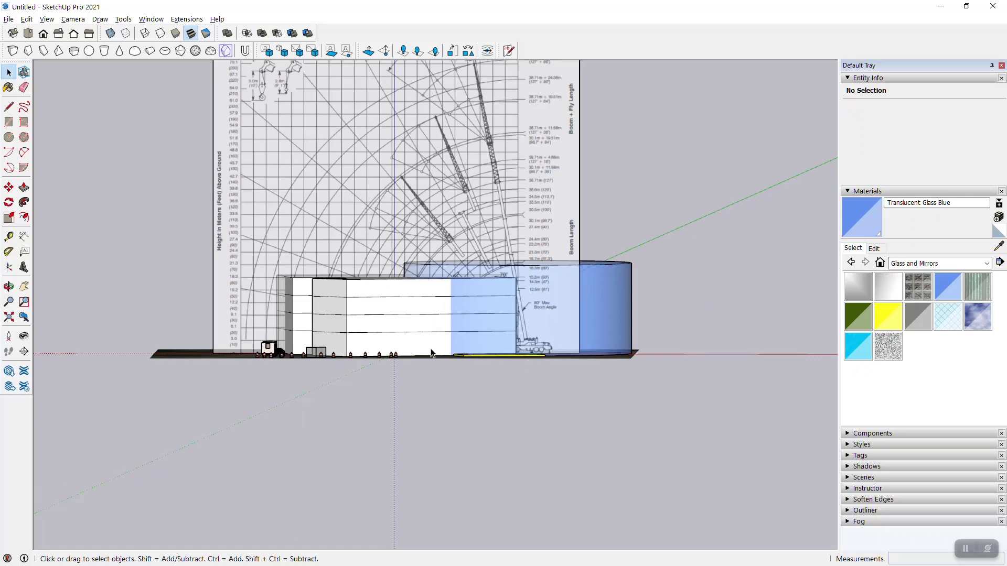
{"action": "left_click", "coordinate": [858, 455]}
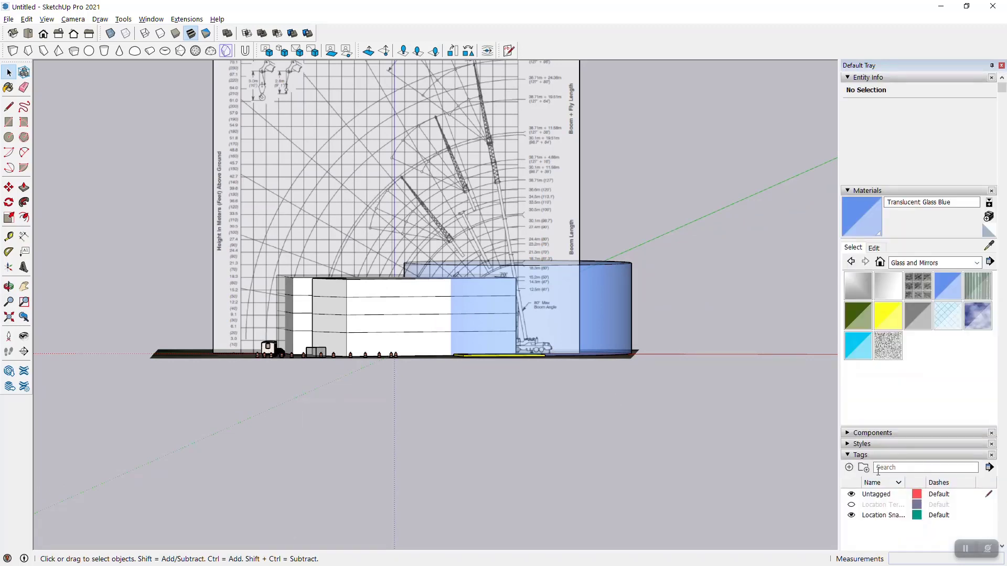
{"action": "left_click", "coordinate": [850, 505]}
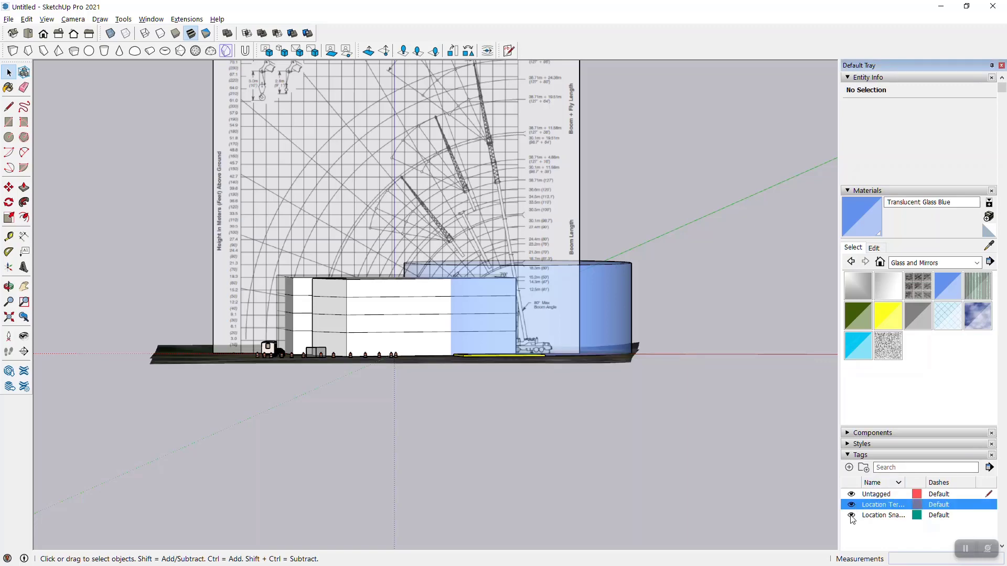
{"action": "left_click", "coordinate": [851, 515]}
{"action": "middle_click_drag", "start_coordinate": [658, 352], "coordinate": [373, 337]}
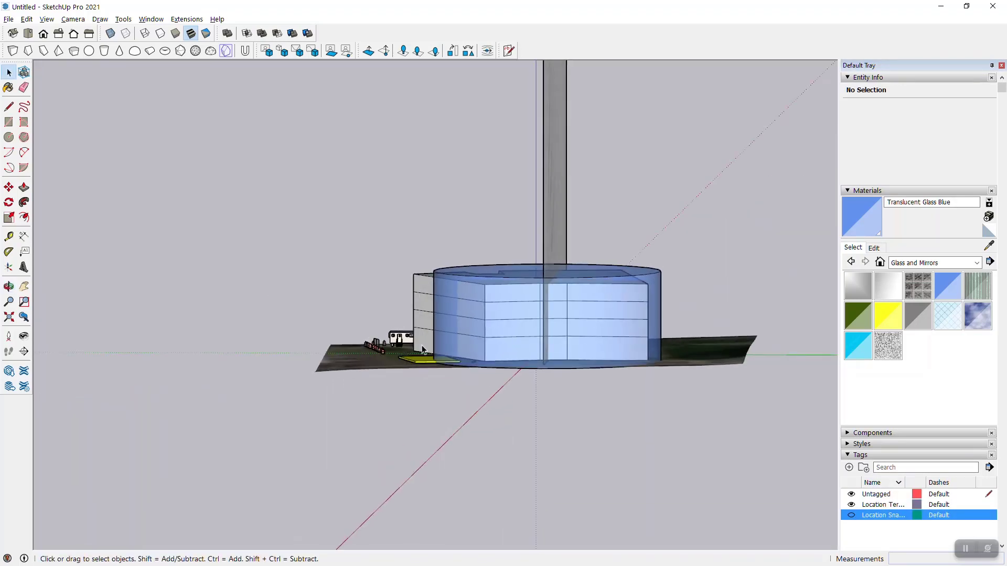
{"action": "middle_click_drag", "start_coordinate": [248, 247], "coordinate": [535, 340]}
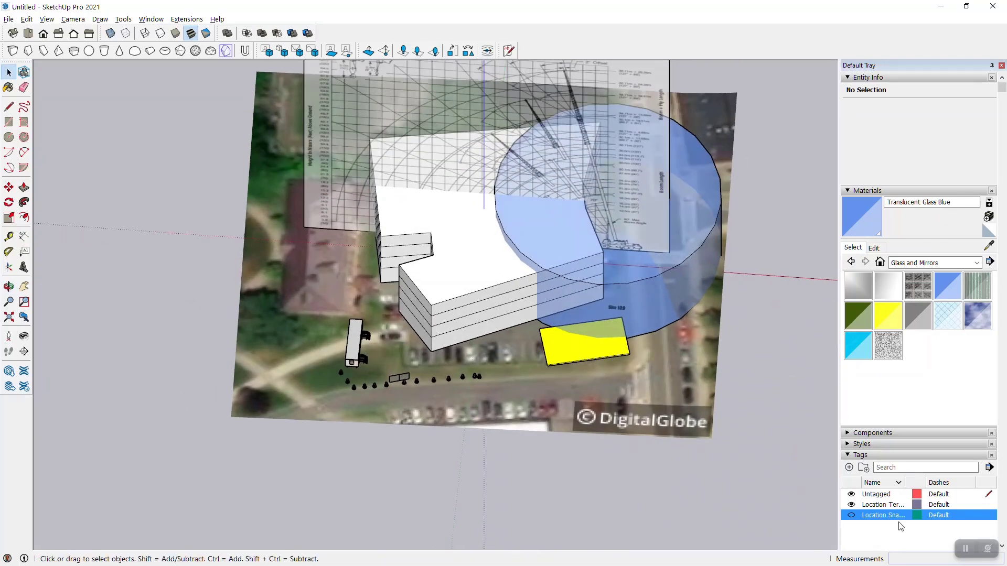
Hide the Location Terrain tag and show the flat Location Snapshot tag again beneath the site model
{"action": "left_click", "coordinate": [852, 505]}
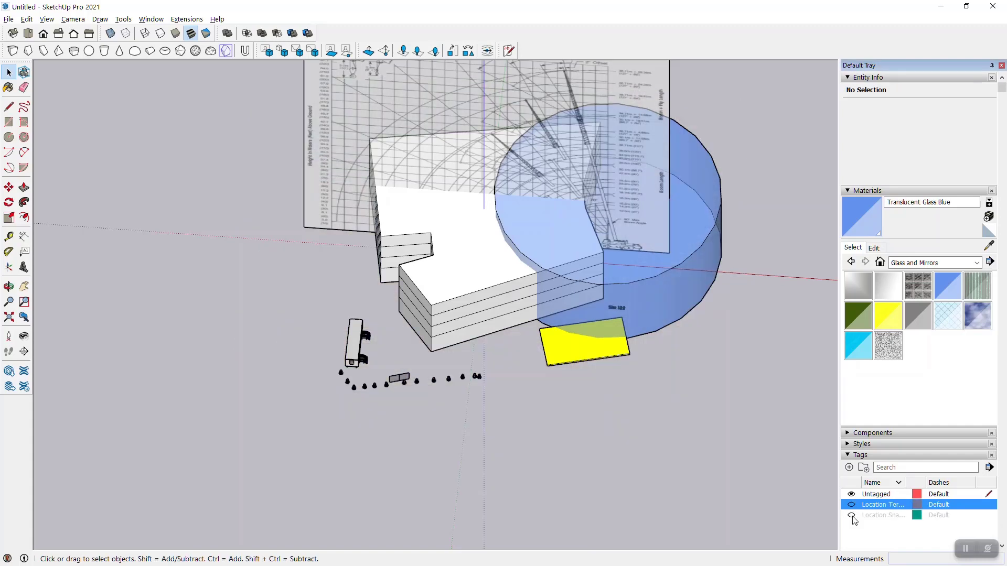
{"action": "left_click", "coordinate": [852, 515]}
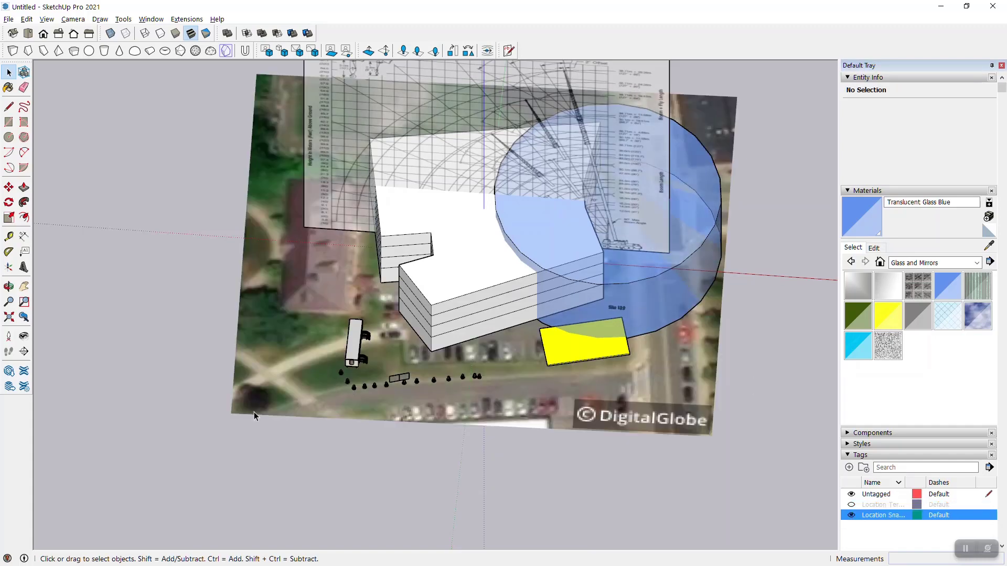
{"action": "middle_click_drag", "start_coordinate": [256, 415], "coordinate": [430, 190]}
{"action": "scroll", "coordinate": [416, 175], "scroll_direction": "up", "scroll_amount": 3}
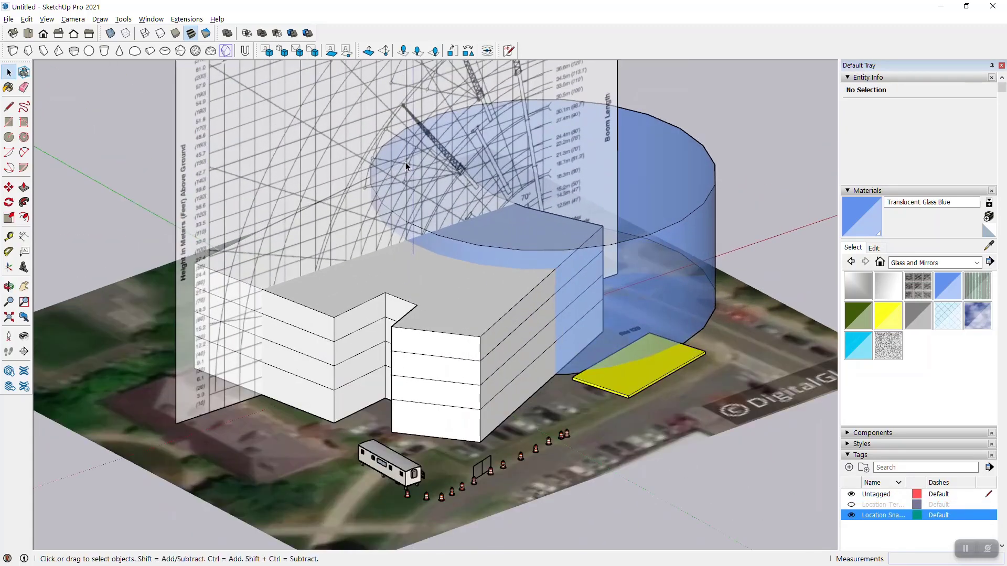